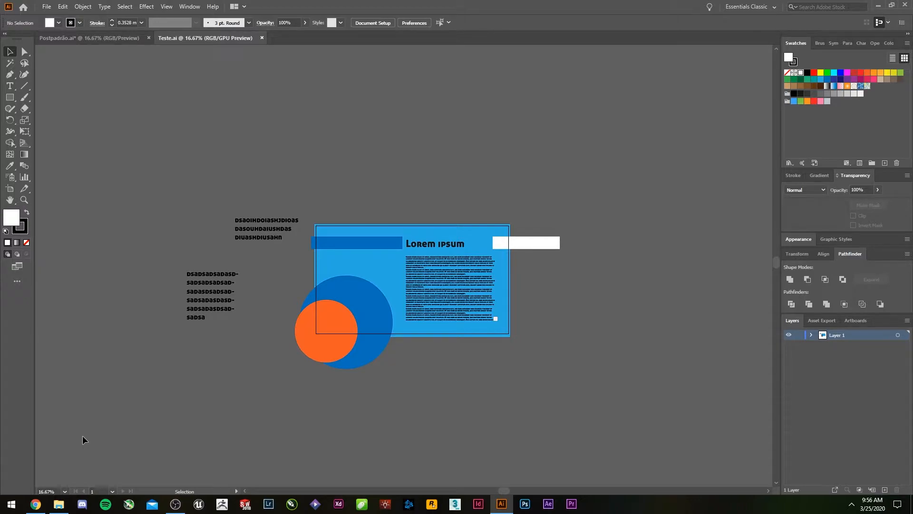
Switch to Chrome to view the Adobe Illustrator free trial page, and return to the Teste.ai document in Illustrator
{"action": "left_click", "coordinate": [36, 503]}
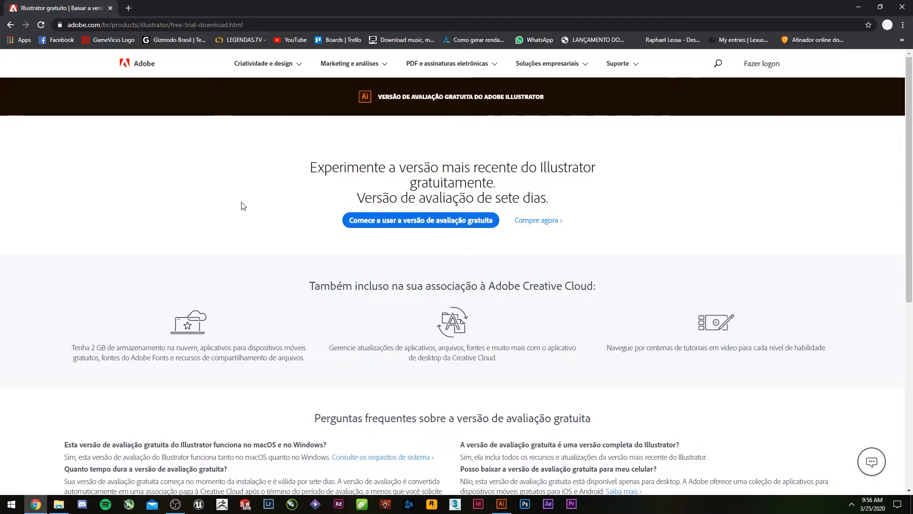
{"action": "left_click", "coordinate": [502, 503]}
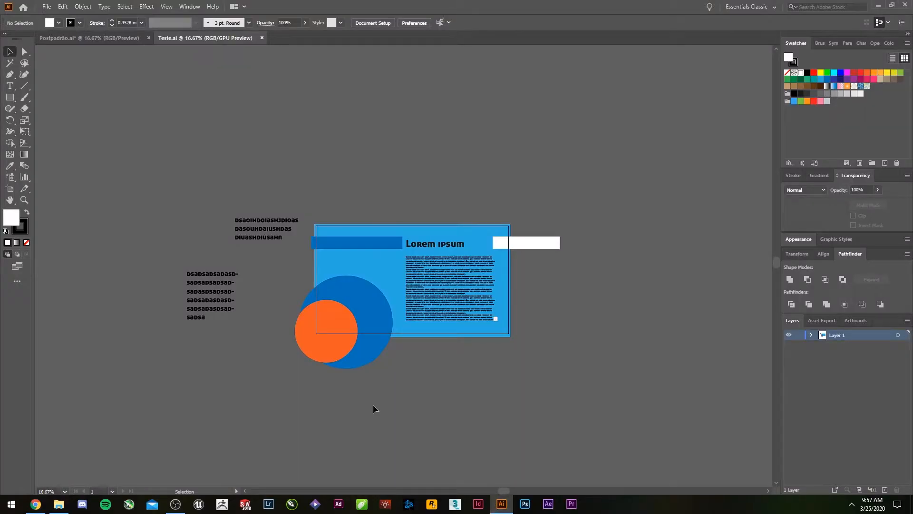
{"action": "left_click", "coordinate": [847, 512]}
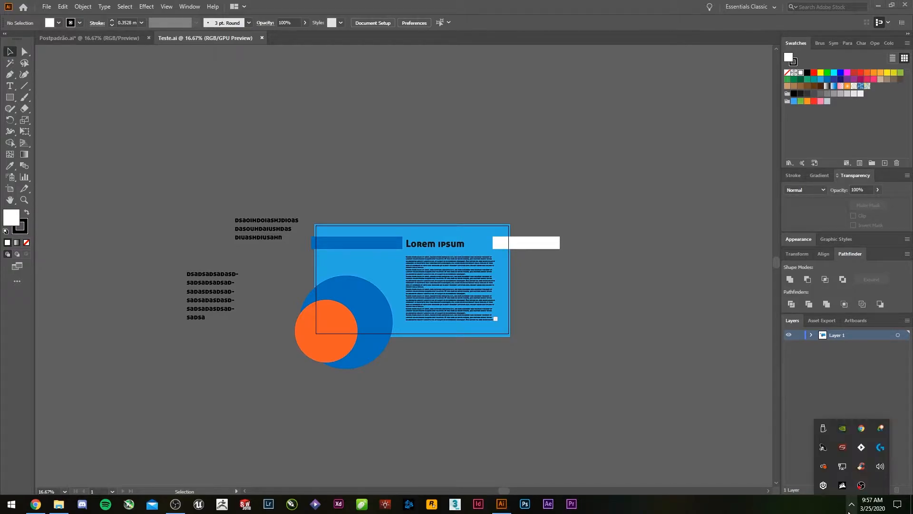
{"action": "left_click", "coordinate": [567, 423]}
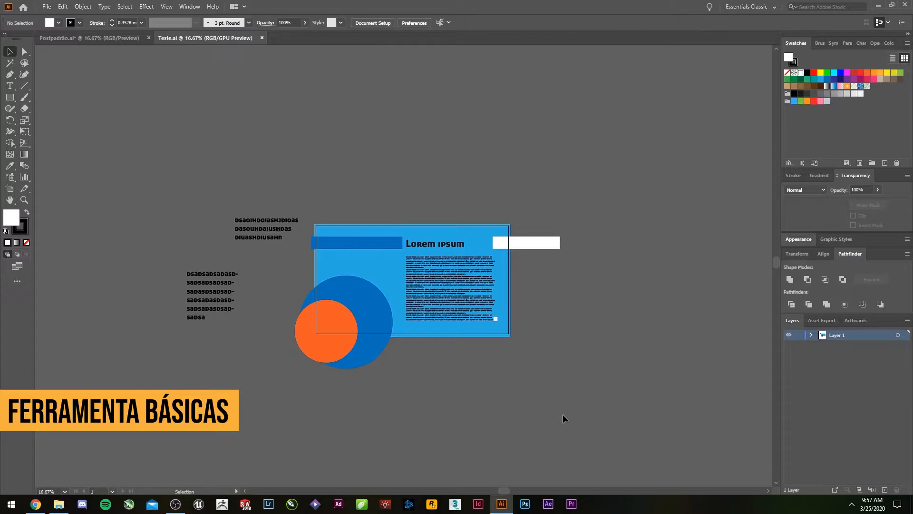
{"action": "left_click", "coordinate": [8, 98]}
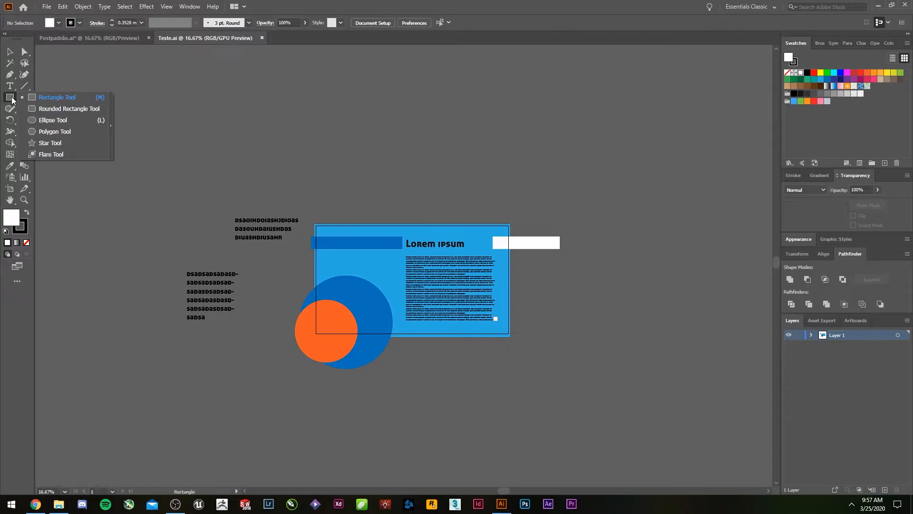
{"action": "left_click", "coordinate": [12, 100]}
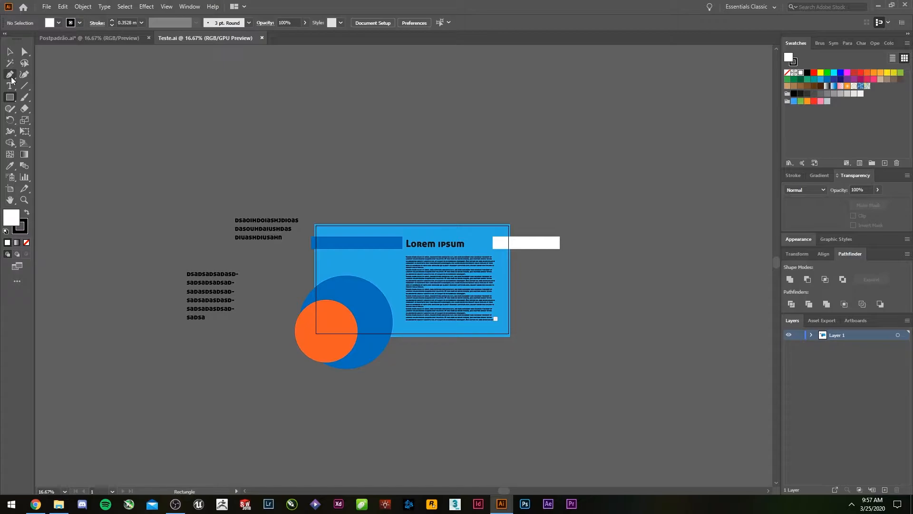
Draw an open wavy path with smooth curves above the blue card using the Pen tool
{"action": "left_click", "coordinate": [11, 77]}
{"action": "key", "text": "alt"}
{"action": "scroll", "coordinate": [412, 199], "scroll_direction": "up", "scroll_amount": 4}
{"action": "left_click", "coordinate": [329, 189]}
{"action": "left_click_drag", "start_coordinate": [522, 157], "coordinate": [573, 189]}
{"action": "left_click_drag", "start_coordinate": [688, 206], "coordinate": [756, 177]}
{"action": "left_click_drag", "start_coordinate": [744, 218], "coordinate": [461, 209]}
{"action": "left_click_drag", "start_coordinate": [673, 216], "coordinate": [702, 266]}
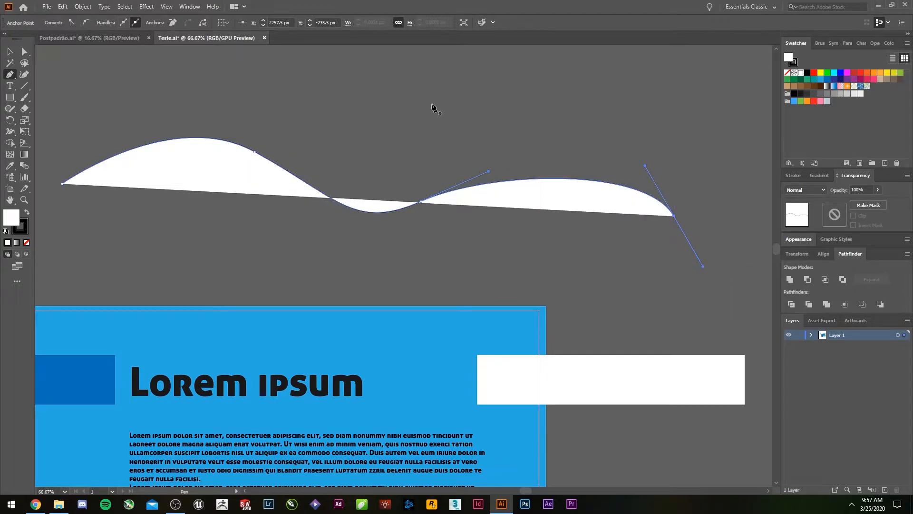
Start a second Pen path above the wavy one, with a rounded curved end leading into a straight segment
{"action": "left_click", "coordinate": [414, 99]}
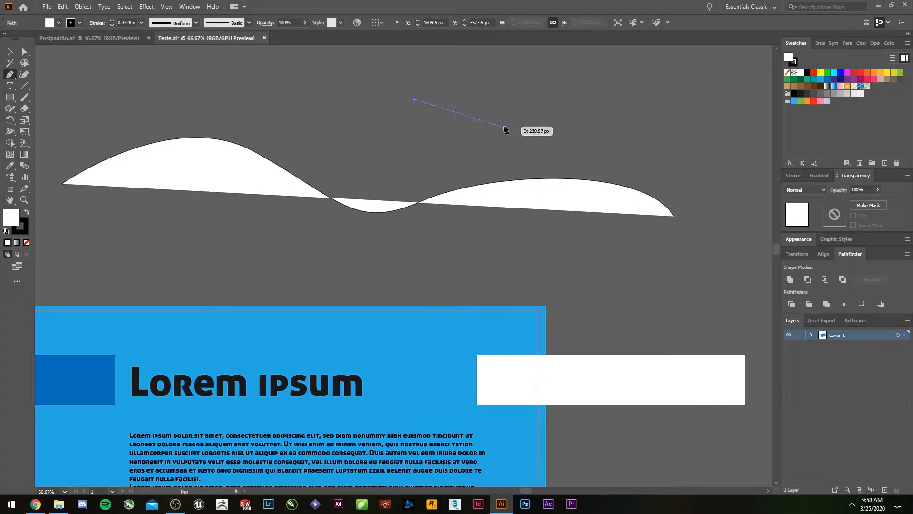
{"action": "left_click_drag", "start_coordinate": [651, 109], "coordinate": [687, 181]}
{"action": "left_click_drag", "start_coordinate": [578, 165], "coordinate": [488, 122]}
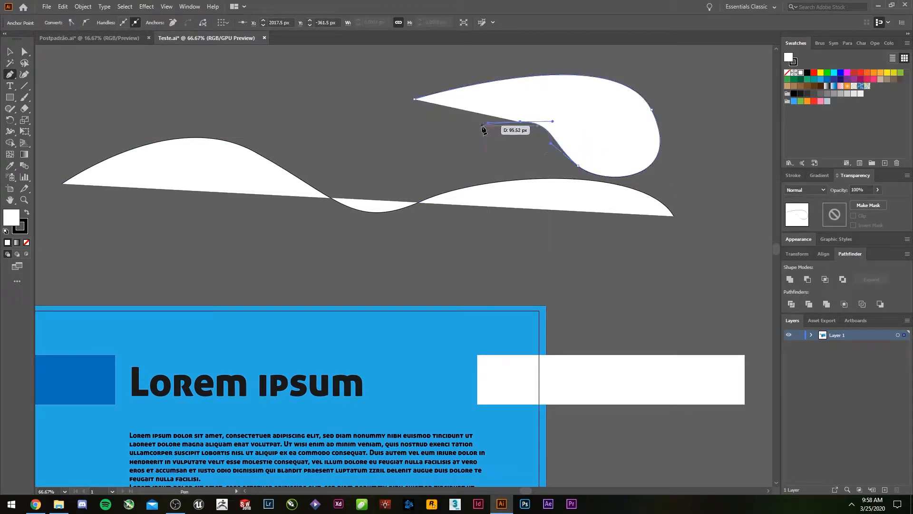
{"action": "left_click", "coordinate": [457, 146]}
{"action": "left_click", "coordinate": [357, 150]}
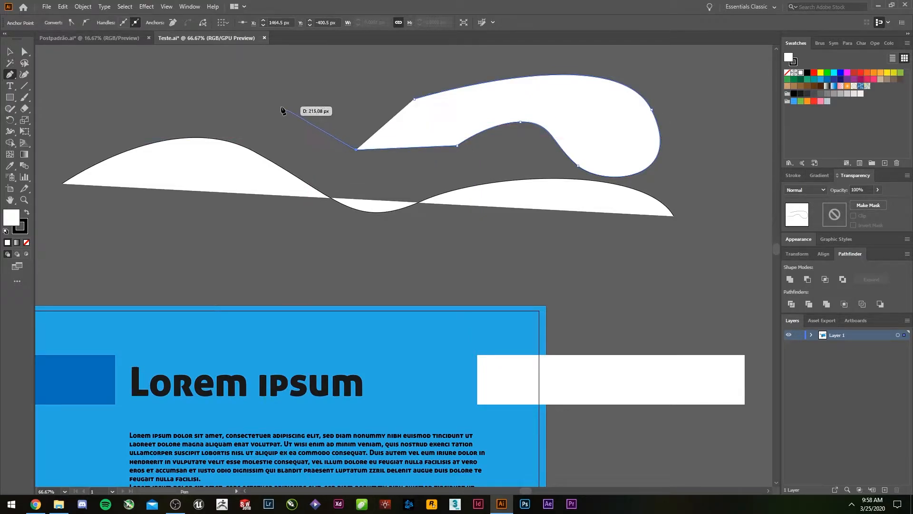
Extend the second path with straight zigzag segments and close it at its starting anchor with a sharp corner
{"action": "left_click", "coordinate": [281, 105]}
{"action": "left_click", "coordinate": [165, 83]}
{"action": "left_click", "coordinate": [93, 98]}
{"action": "left_click", "coordinate": [70, 64]}
{"action": "left_click_drag", "start_coordinate": [183, 53], "coordinate": [169, 117]}
{"action": "left_click", "coordinate": [333, 112]}
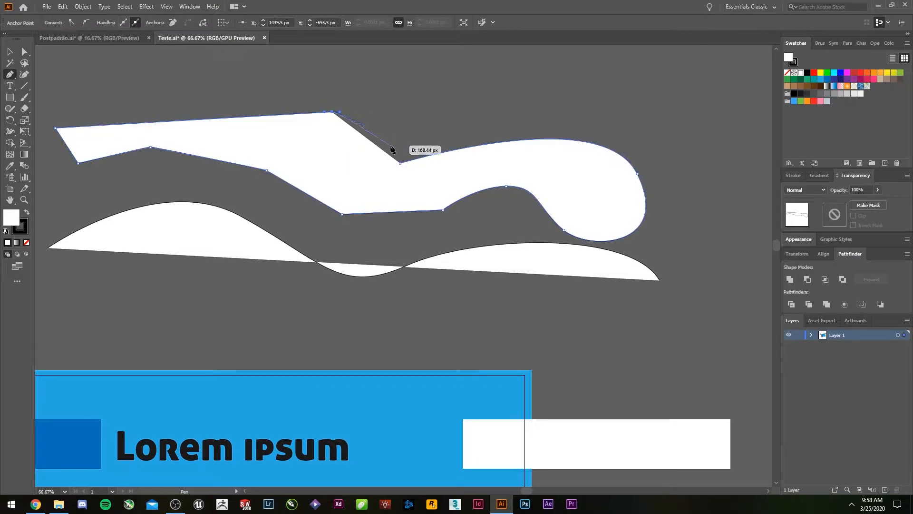
{"action": "left_click_drag", "start_coordinate": [370, 150], "coordinate": [380, 145]}
{"action": "key", "text": "ctrl+z"}
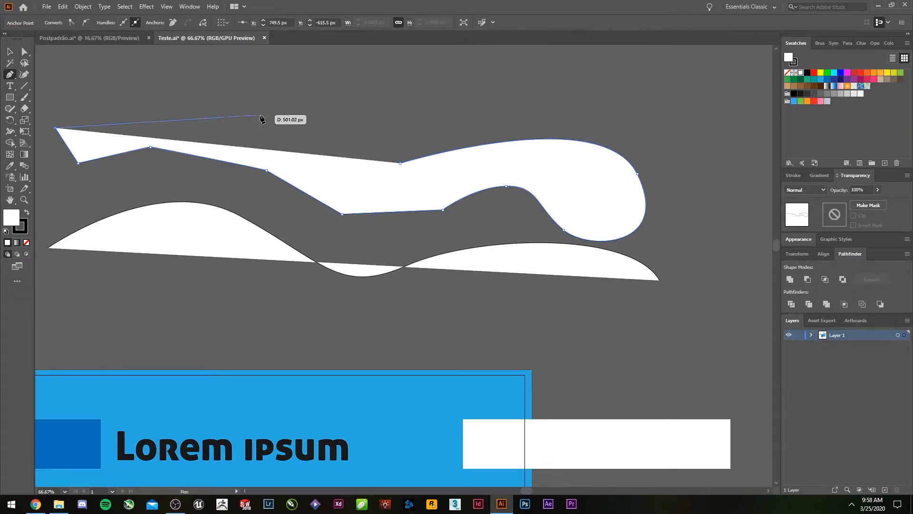
{"action": "left_click", "coordinate": [333, 112]}
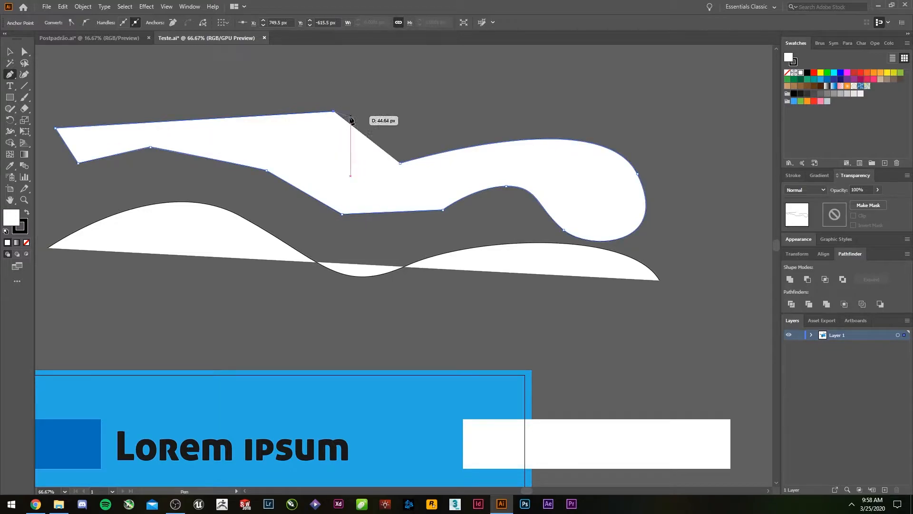
{"action": "left_click", "coordinate": [400, 163]}
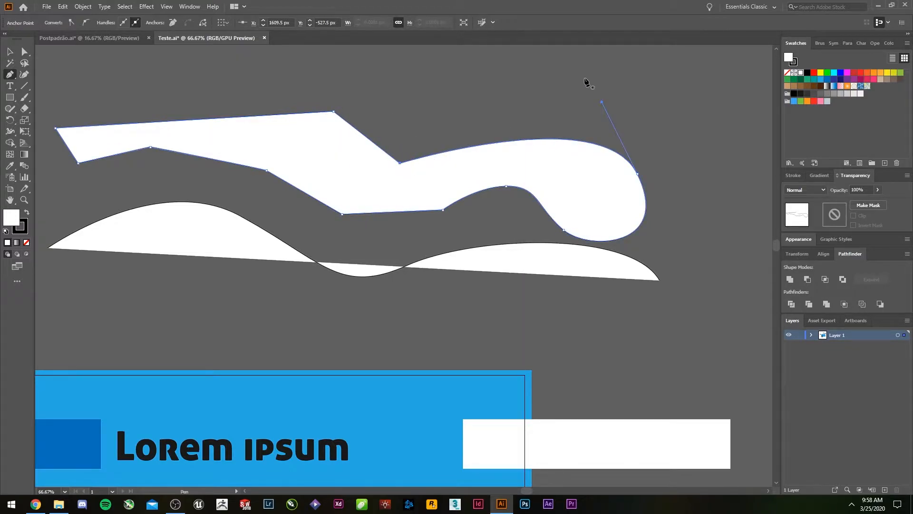
Draw a closed triangle-like shape with one rounded corner in the empty area beside the card using the Pen tool
{"action": "left_click_drag", "start_coordinate": [660, 174], "coordinate": [503, 144]}
{"action": "scroll", "coordinate": [536, 235], "scroll_direction": "down", "scroll_amount": 1}
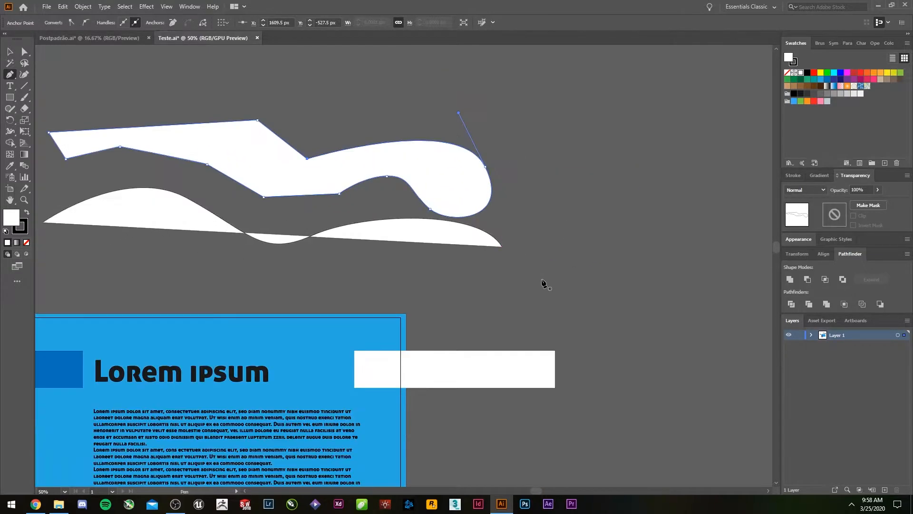
{"action": "left_click_drag", "start_coordinate": [545, 283], "coordinate": [440, 272]}
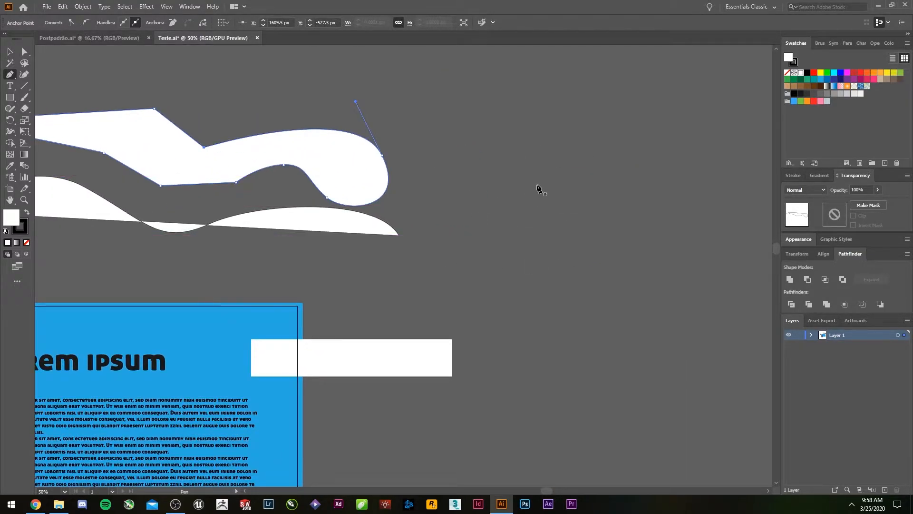
{"action": "left_click", "coordinate": [515, 200]}
{"action": "left_click", "coordinate": [559, 276]}
{"action": "left_click", "coordinate": [592, 335]}
{"action": "left_click", "coordinate": [489, 328]}
{"action": "left_click_drag", "start_coordinate": [457, 300], "coordinate": [462, 264]}
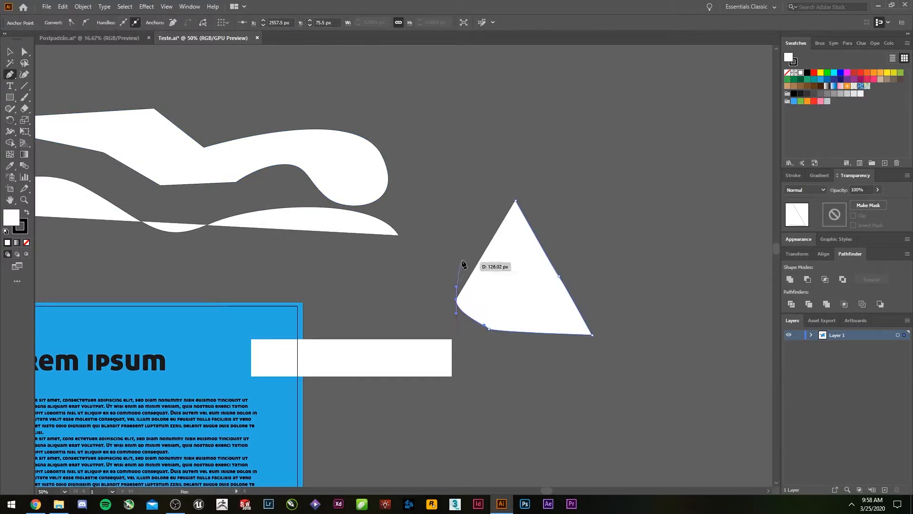
{"action": "left_click", "coordinate": [517, 202]}
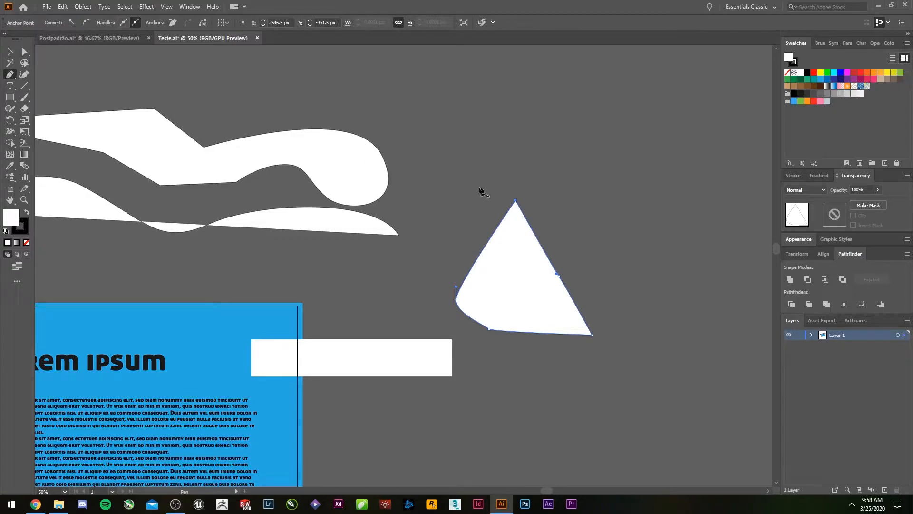
Reshape the triangle-like shape with Direct Selection, widening its rounded corner and bending its lower edge into an S-curve
{"action": "key", "text": "a"}
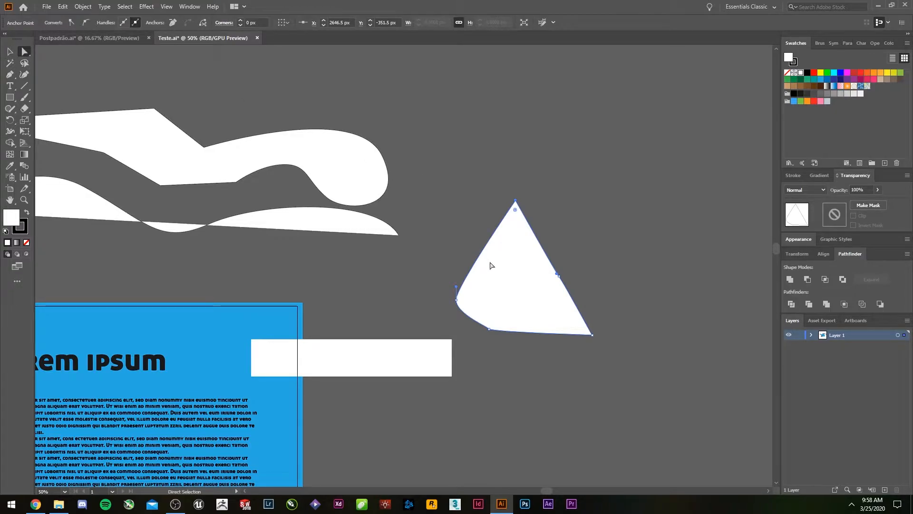
{"action": "left_click", "coordinate": [457, 301]}
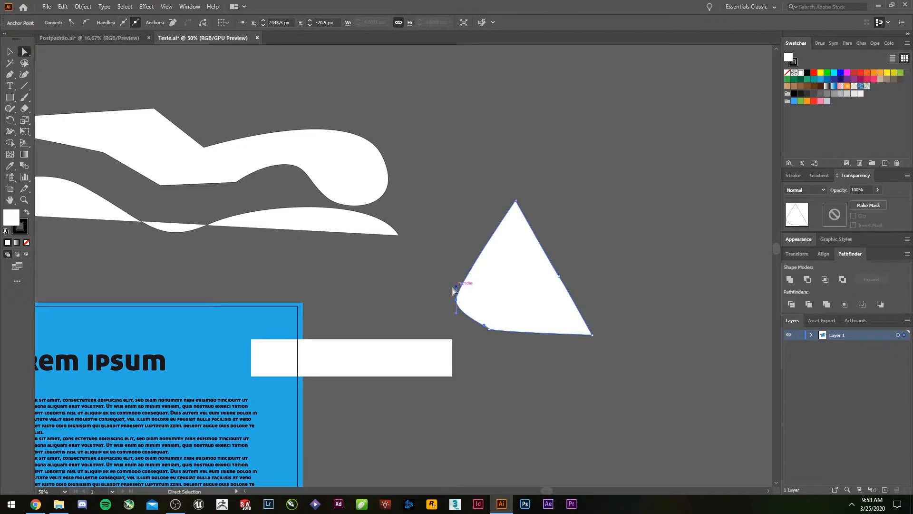
{"action": "left_click_drag", "start_coordinate": [456, 287], "coordinate": [428, 323]}
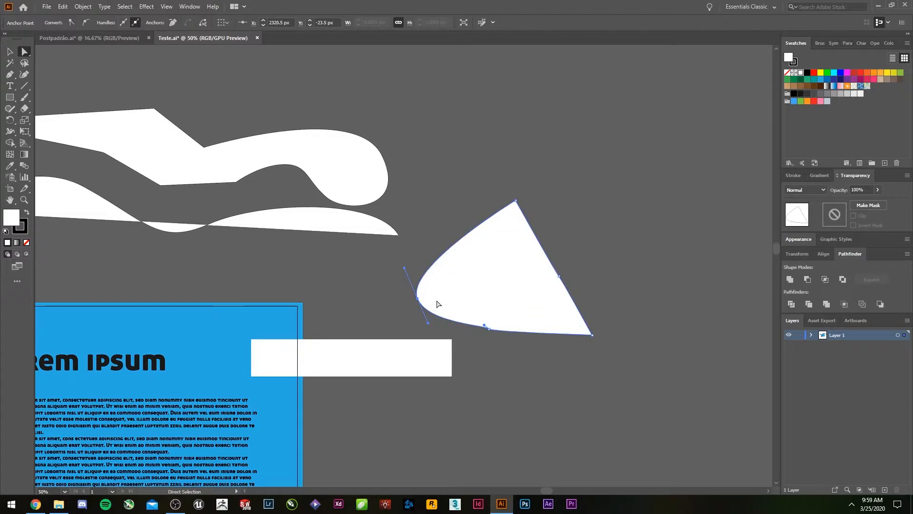
{"action": "left_click", "coordinate": [489, 328]}
{"action": "left_click_drag", "start_coordinate": [482, 324], "coordinate": [515, 366]}
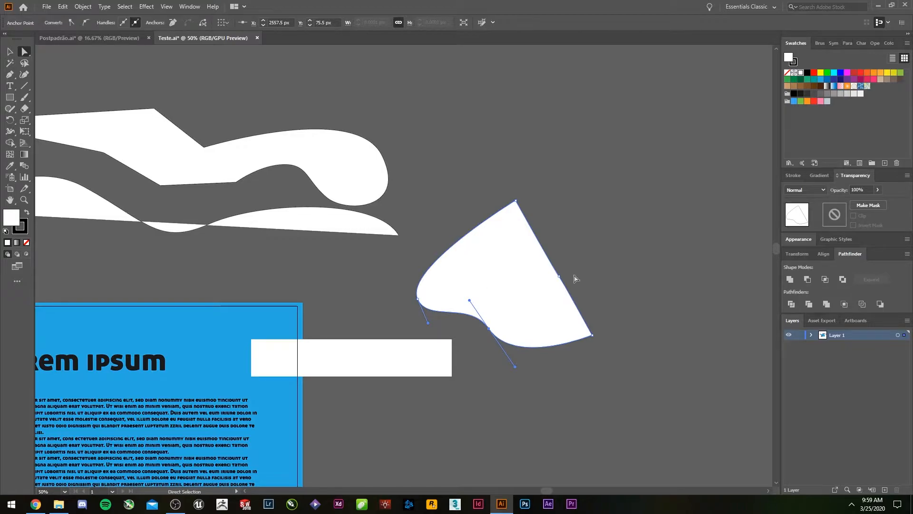
Rotate the reshaped object clockwise with the Selection tool so that its straight side forms the base
{"action": "key", "text": "v"}
{"action": "left_click_drag", "start_coordinate": [596, 277], "coordinate": [546, 363]}
{"action": "scroll", "coordinate": [462, 325], "scroll_direction": "right", "scroll_amount": 5}
{"action": "scroll", "coordinate": [462, 324], "scroll_direction": "down", "scroll_amount": 1}
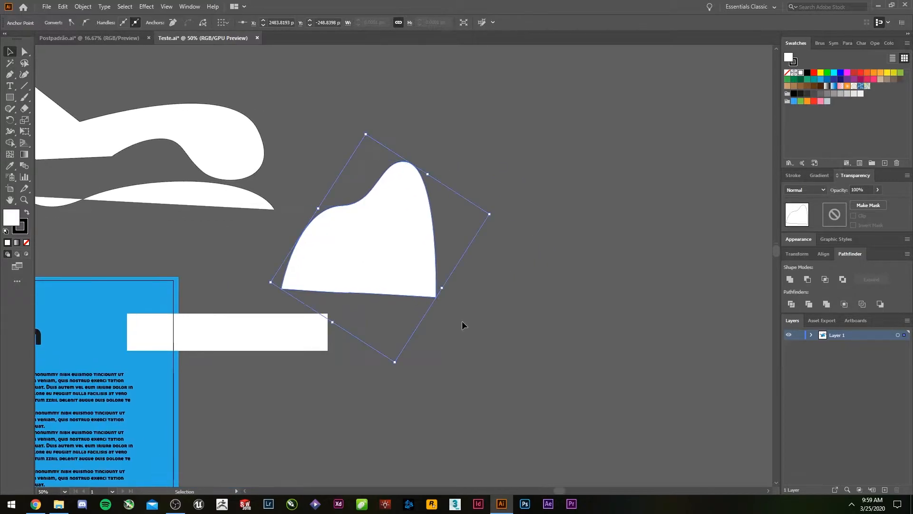
Paint a simple face beside the shapes with the Paintbrush: profile outline, two eyes, nose and mouth
{"action": "scroll", "coordinate": [462, 322], "scroll_direction": "down", "scroll_amount": 1}
{"action": "left_click", "coordinate": [24, 96]}
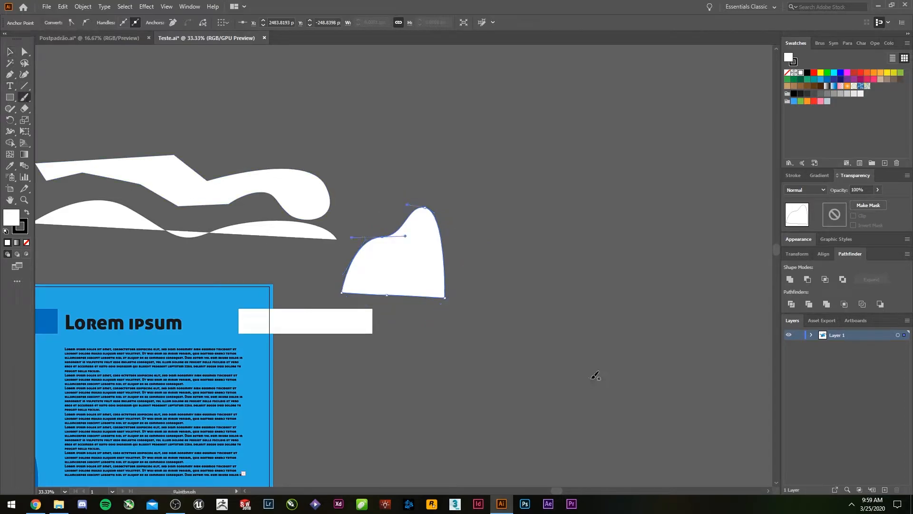
{"action": "left_click_drag", "start_coordinate": [593, 400], "coordinate": [511, 305]}
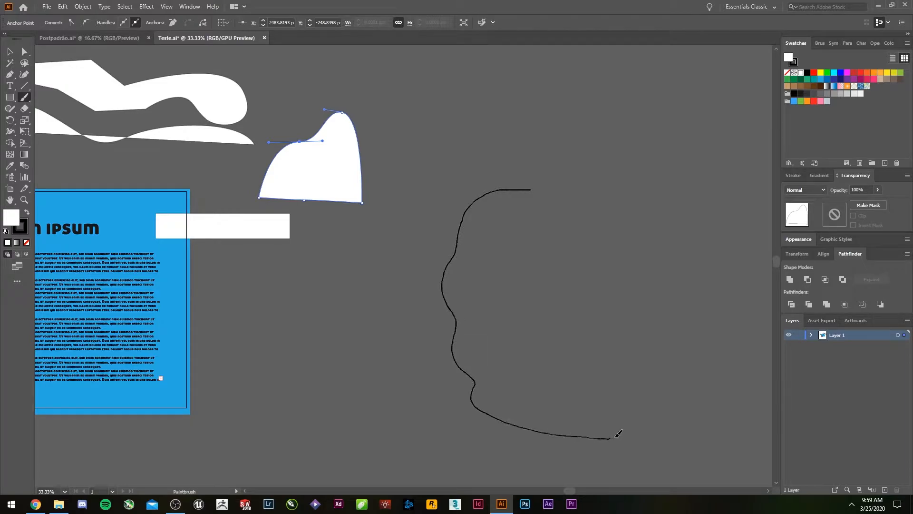
{"action": "left_click_drag", "start_coordinate": [613, 435], "coordinate": [618, 435]}
{"action": "left_click_drag", "start_coordinate": [533, 298], "coordinate": [551, 261]}
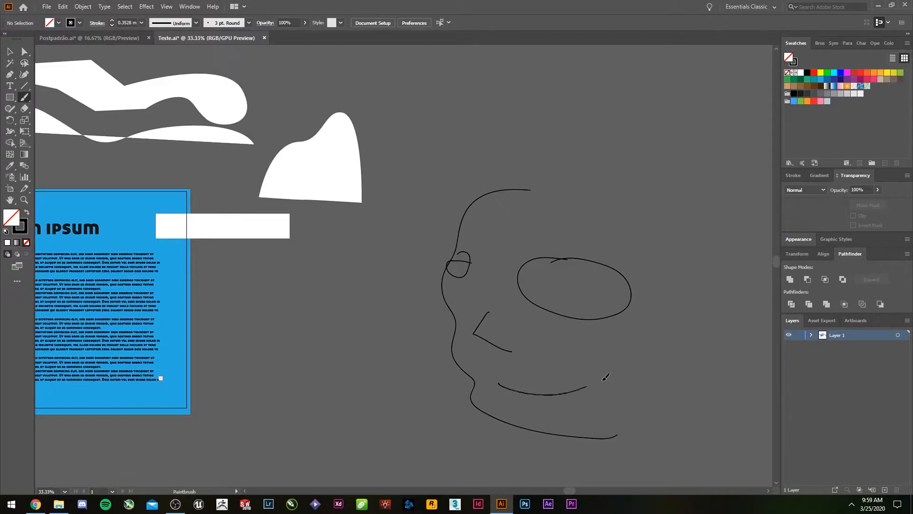
Reshape the forehead and brow of the painted face outline by moving its anchor points with Direct Selection
{"action": "key", "text": "v"}
{"action": "left_click", "coordinate": [455, 337]}
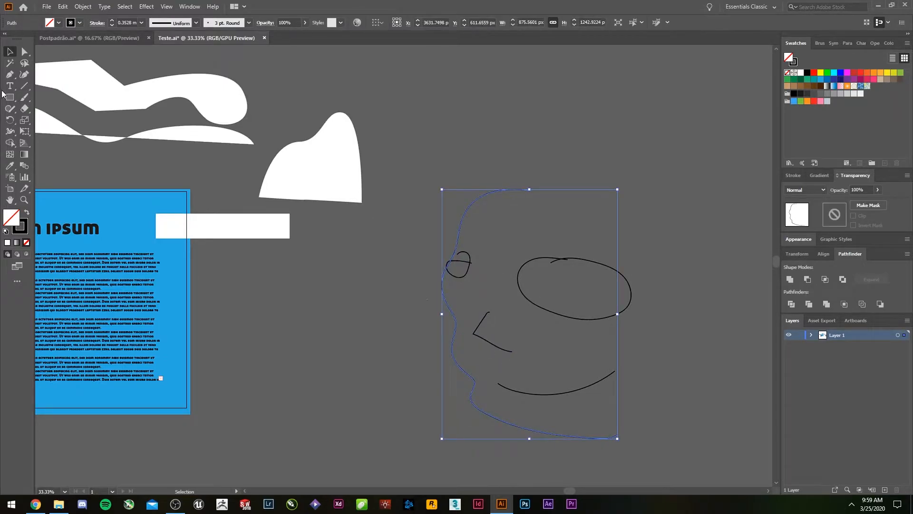
{"action": "left_click", "coordinate": [24, 52]}
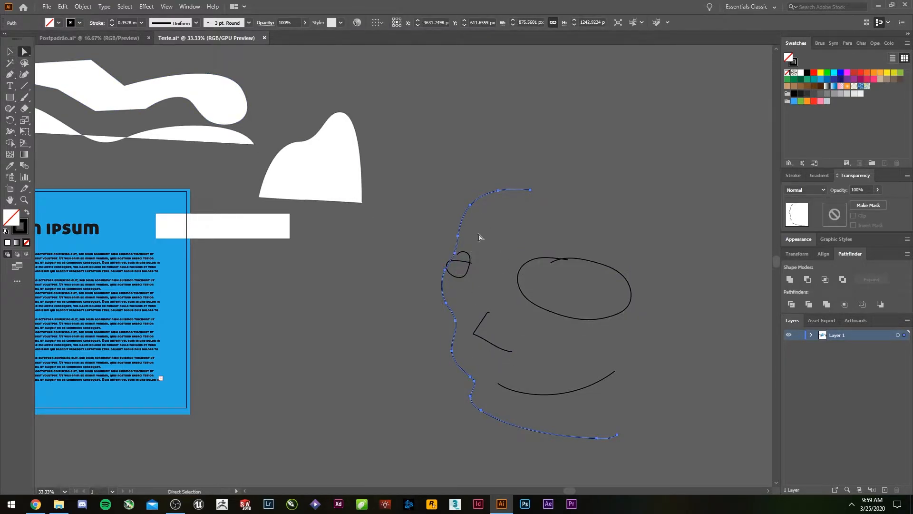
{"action": "scroll", "coordinate": [474, 285], "scroll_direction": "up", "scroll_amount": 2}
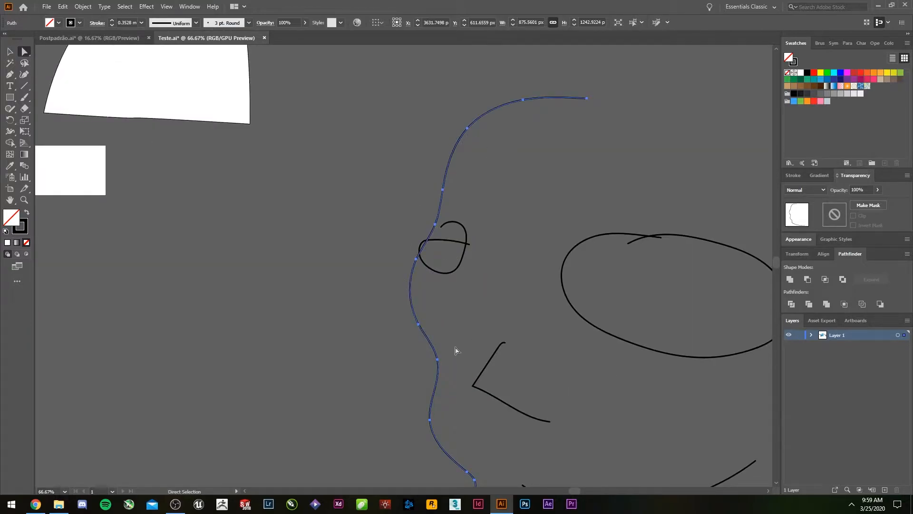
{"action": "scroll", "coordinate": [456, 350], "scroll_direction": "down", "scroll_amount": 3}
{"action": "scroll", "coordinate": [455, 350], "scroll_direction": "right", "scroll_amount": 2}
{"action": "left_click_drag", "start_coordinate": [379, 251], "coordinate": [340, 259]}
{"action": "key", "text": "ctrl+z"}
{"action": "left_click_drag", "start_coordinate": [358, 150], "coordinate": [353, 108]}
{"action": "left_click", "coordinate": [386, 82]}
{"action": "left_click_drag", "start_coordinate": [386, 83], "coordinate": [369, 62]}
Reshape the chin and jaw of the face outline by moving its lower anchors and adjusting their curves
{"action": "scroll", "coordinate": [391, 91], "scroll_direction": "down", "scroll_amount": 1}
{"action": "left_click_drag", "start_coordinate": [452, 170], "coordinate": [406, 149]}
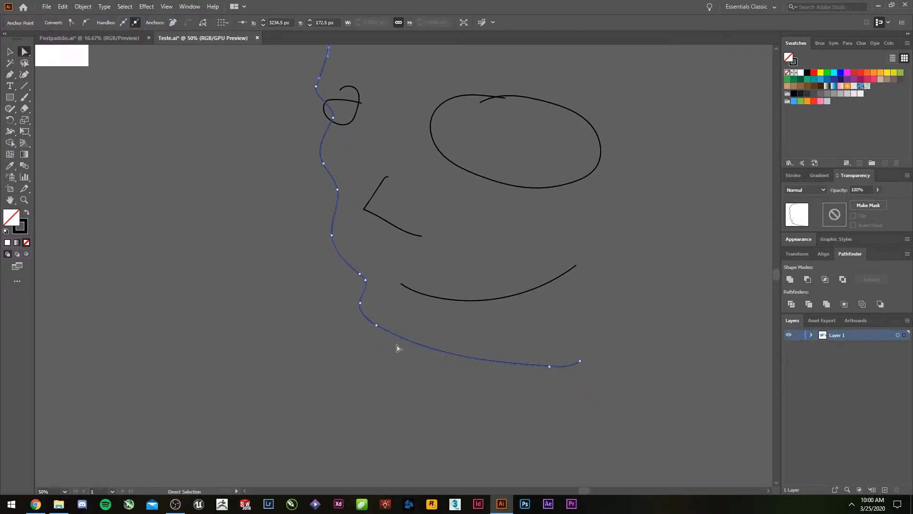
{"action": "left_click_drag", "start_coordinate": [378, 327], "coordinate": [388, 365]}
{"action": "left_click_drag", "start_coordinate": [550, 366], "coordinate": [496, 404]}
{"action": "left_click_drag", "start_coordinate": [436, 404], "coordinate": [411, 399]}
{"action": "left_click", "coordinate": [387, 365]}
{"action": "left_click_drag", "start_coordinate": [387, 365], "coordinate": [365, 352]}
Close the mouth curve by joining its two ends with a curved Pen segment
{"action": "scroll", "coordinate": [531, 366], "scroll_direction": "down", "scroll_amount": 1}
{"action": "left_click", "coordinate": [498, 320]}
{"action": "left_click_drag", "start_coordinate": [498, 320], "coordinate": [452, 325]}
{"action": "key", "text": "p"}
{"action": "left_click", "coordinate": [432, 306]}
{"action": "left_click_drag", "start_coordinate": [559, 297], "coordinate": [589, 330]}
Round the sharp corner of the nose line by adjusting its anchor and handle with Direct Selection
{"action": "key", "text": "a"}
{"action": "left_click", "coordinate": [419, 259]}
{"action": "left_click_drag", "start_coordinate": [426, 273], "coordinate": [457, 268]}
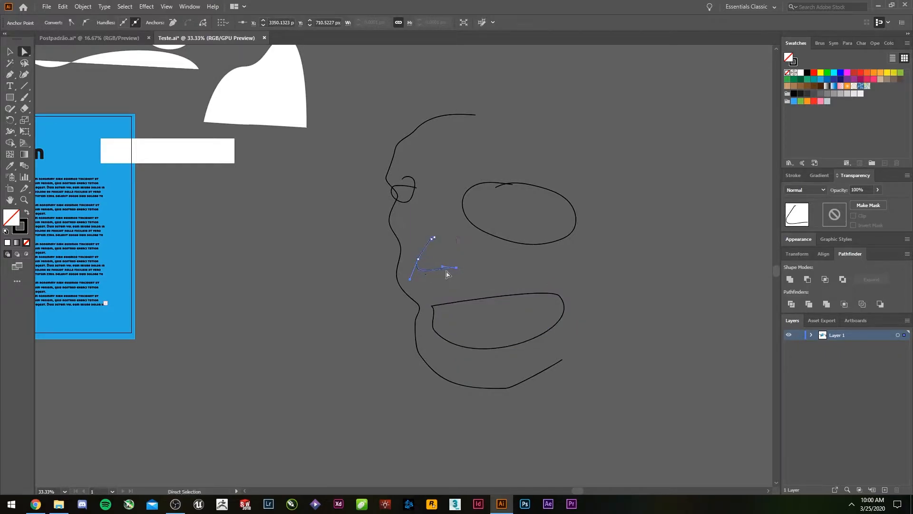
{"action": "left_click", "coordinate": [483, 268]}
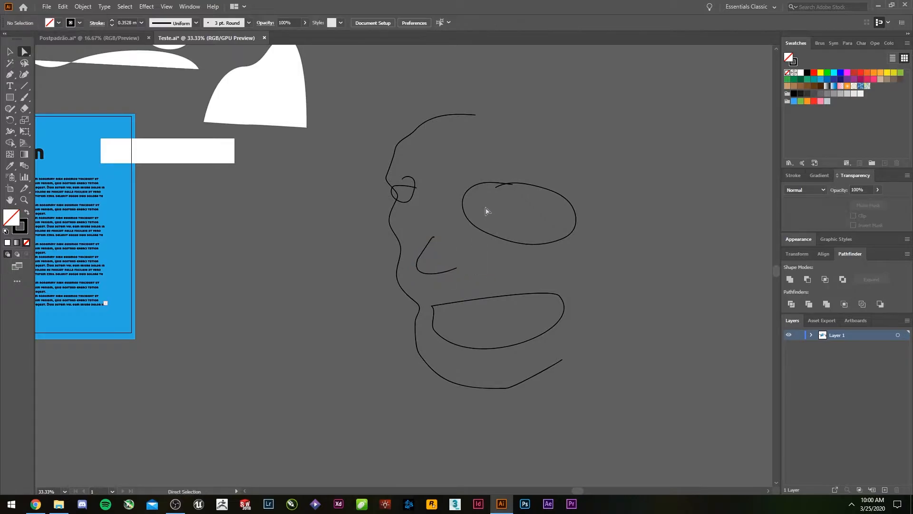
Scale the large eye ellipse down to about 283 × 150 px
{"action": "key", "text": "v"}
{"action": "left_click", "coordinate": [572, 234]}
{"action": "left_click_drag", "start_coordinate": [573, 234], "coordinate": [528, 219]}
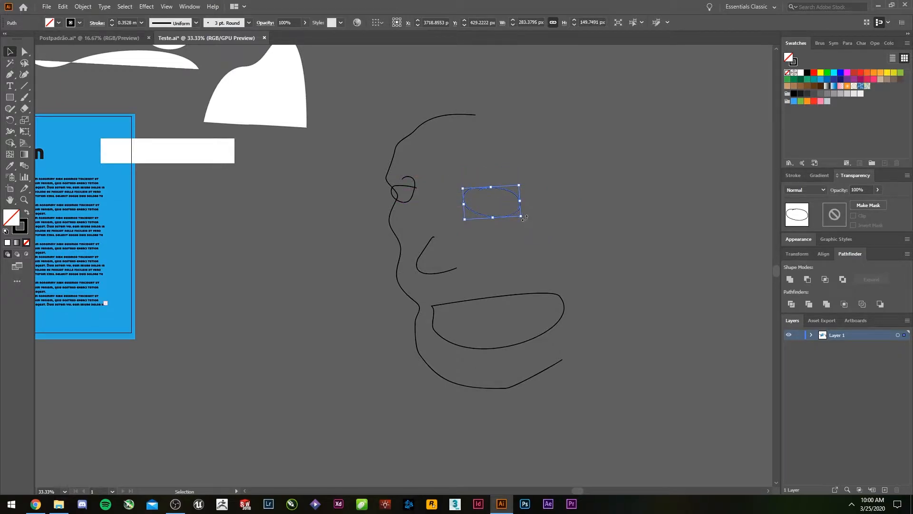
Move the small eye slightly down and inward from the face outline
{"action": "double_click", "coordinate": [413, 195]}
{"action": "left_click", "coordinate": [441, 206]}
{"action": "double_click", "coordinate": [415, 198]}
{"action": "left_click_drag", "start_coordinate": [413, 197], "coordinate": [418, 205]}
{"action": "left_click", "coordinate": [430, 183]}
Delete the forehead anchor point from the face outline with Direct Selection
{"action": "left_click", "coordinate": [389, 162]}
{"action": "key", "text": "a"}
{"action": "left_click", "coordinate": [415, 134]}
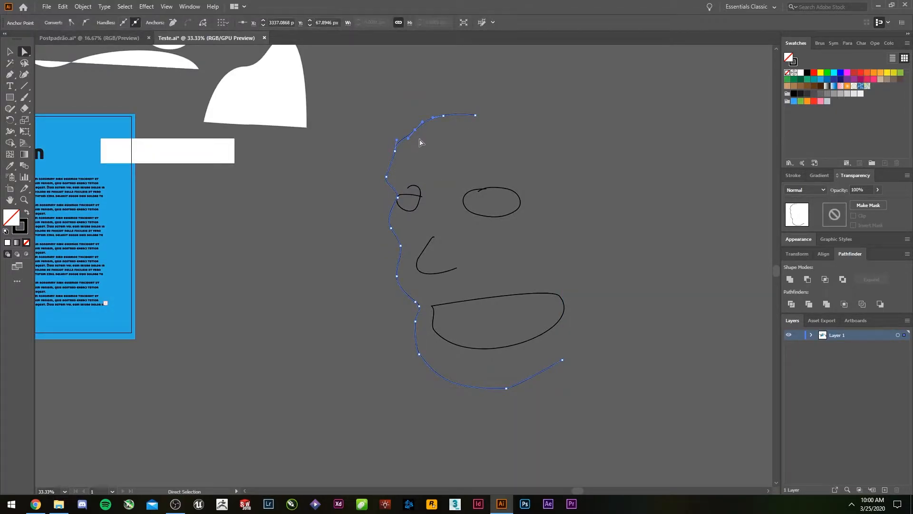
{"action": "key", "text": "Delete"}
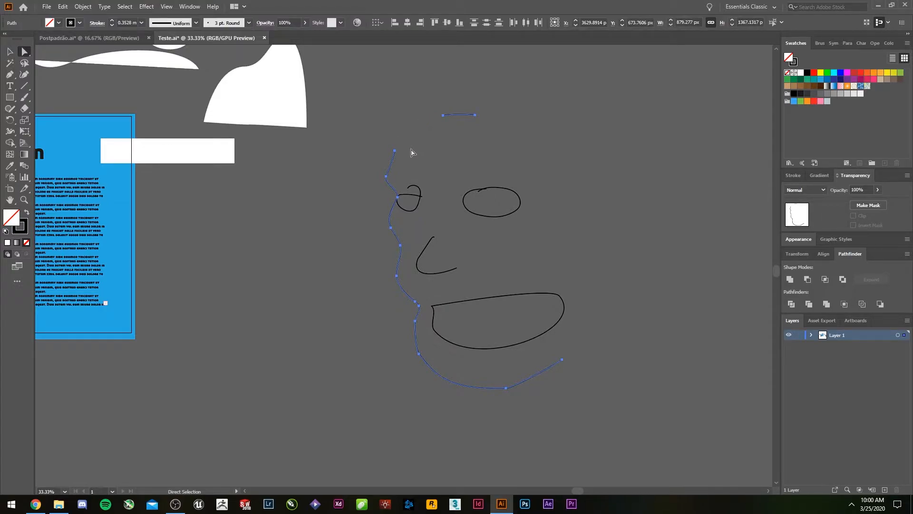
Join the forehead gap of the face outline with the Pen tool, curving the new segment into the short top line
{"action": "key", "text": "p"}
{"action": "left_click", "coordinate": [394, 150]}
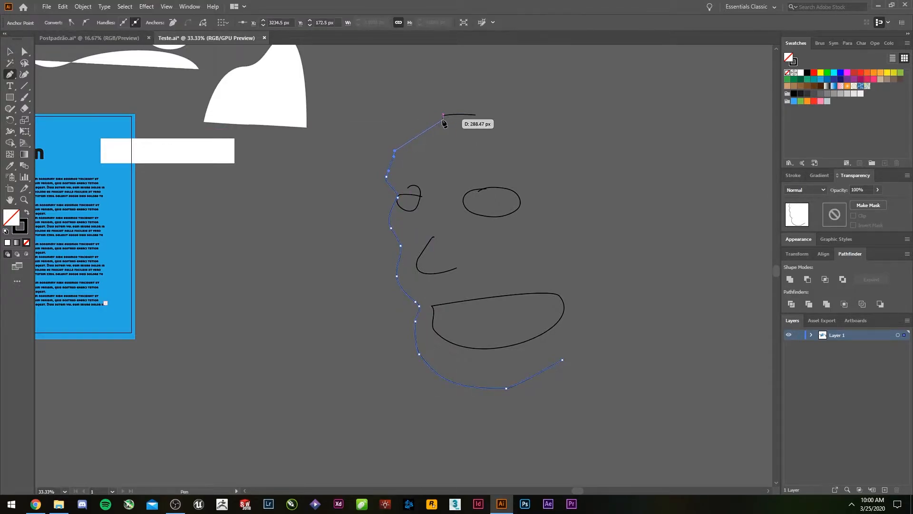
{"action": "left_click_drag", "start_coordinate": [443, 115], "coordinate": [484, 116]}
{"action": "key", "text": "v"}
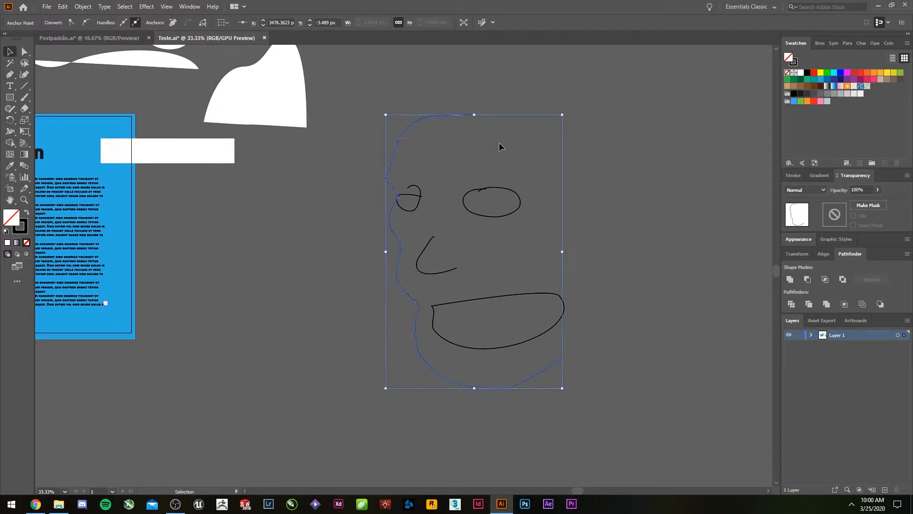
{"action": "left_click", "coordinate": [547, 276]}
Reshape the chin curve of the face outline by adjusting its bottom anchor and handle with Direct Selection
{"action": "key", "text": "a"}
{"action": "left_click_drag", "start_coordinate": [510, 389], "coordinate": [510, 385]}
{"action": "left_click_drag", "start_coordinate": [455, 386], "coordinate": [438, 392]}
Scale the mouth down near the chin and move the nose line slightly toward the face outline
{"action": "key", "text": "v"}
{"action": "left_click", "coordinate": [439, 305]}
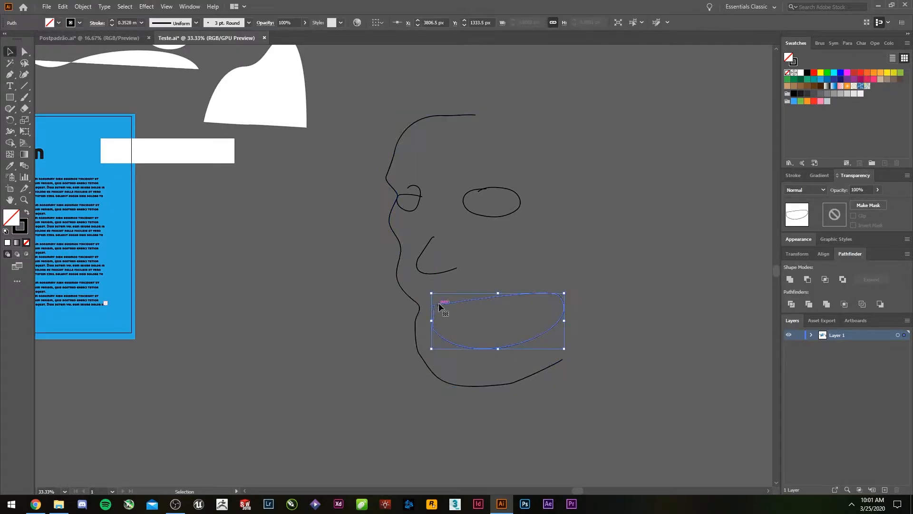
{"action": "left_click_drag", "start_coordinate": [564, 293], "coordinate": [488, 325]}
{"action": "left_click_drag", "start_coordinate": [427, 272], "coordinate": [416, 272]}
Lengthen the nose bridge by moving the nose line's upper end anchor up toward the eyes with Direct Selection
{"action": "left_click", "coordinate": [410, 227]}
{"action": "left_click", "coordinate": [394, 206]}
{"action": "left_click", "coordinate": [409, 232]}
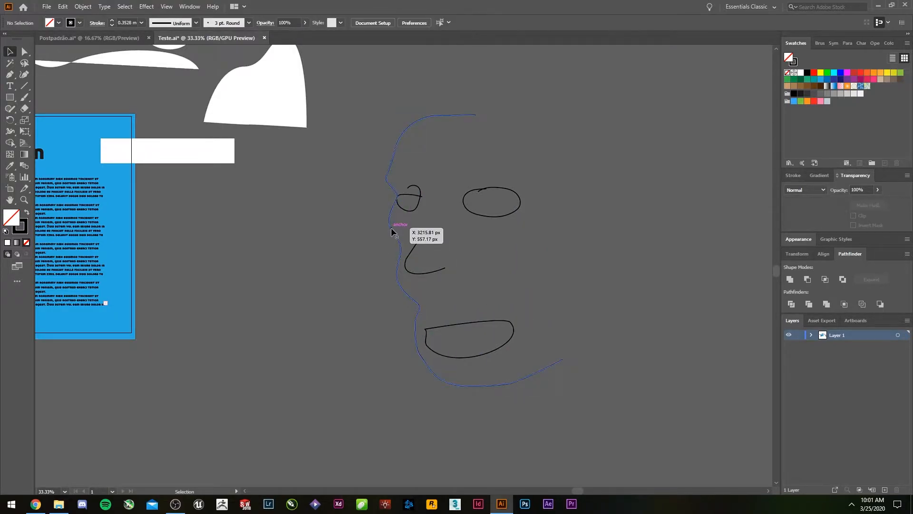
{"action": "left_click", "coordinate": [418, 204]}
{"action": "left_click", "coordinate": [427, 213]}
{"action": "key", "text": "a"}
{"action": "left_click_drag", "start_coordinate": [422, 237], "coordinate": [429, 220]}
{"action": "left_click", "coordinate": [510, 287]}
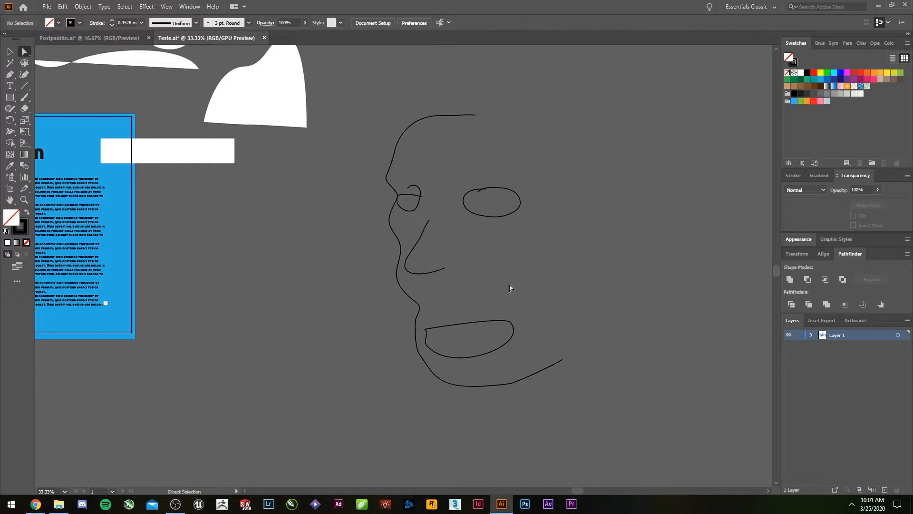
Undo the face drawing and its edits back to the earlier version of the white hill shape
{"action": "scroll", "coordinate": [581, 281], "scroll_direction": "down", "scroll_amount": 2}
{"action": "left_click_drag", "start_coordinate": [627, 326], "coordinate": [576, 338]}
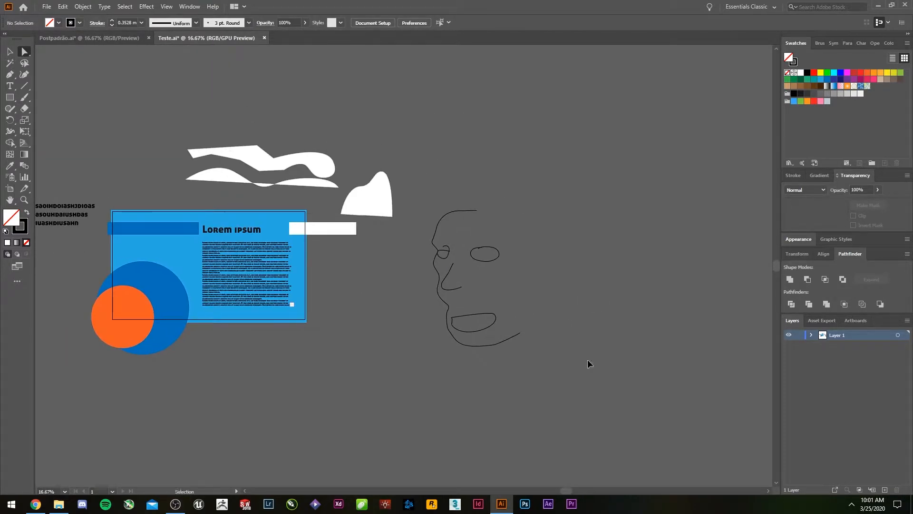
{"action": "key", "text": "ctrl+z"}
{"action": "key", "text": "ctrl+z"}
{"action": "key", "text": "ctrl+z"}
{"action": "key", "text": "ctrl+z"}
{"action": "key", "text": "ctrl+z"}
{"action": "key", "text": "ctrl+z"}
{"action": "key", "text": "ctrl+z"}
{"action": "key", "text": "ctrl+z"}
{"action": "key", "text": "ctrl+z"}
{"action": "key", "text": "ctrl+z"}
{"action": "key", "text": "ctrl+z"}
{"action": "key", "text": "ctrl+z"}
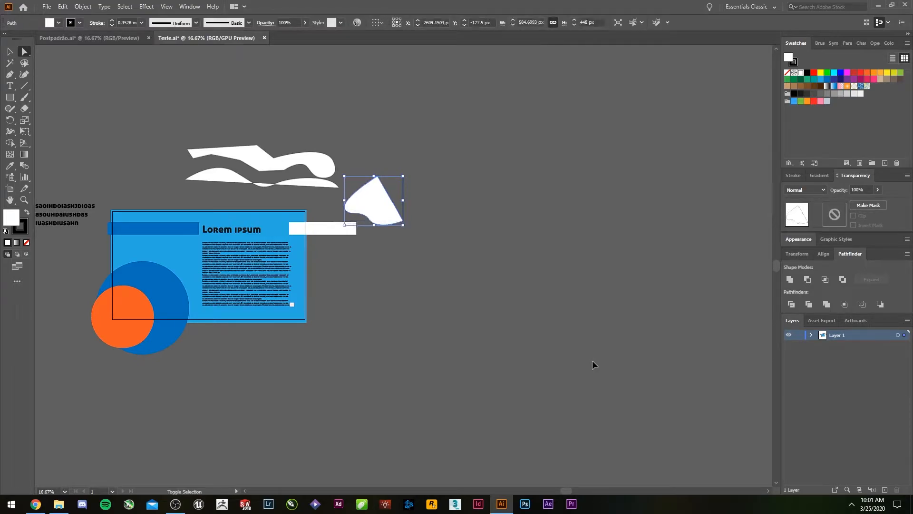
Redo all the undone changes until the complete face drawing is restored
{"action": "key", "text": "ctrl+shift+z"}
{"action": "key", "text": "ctrl+shift+z"}
{"action": "key", "text": "ctrl+shift+z"}
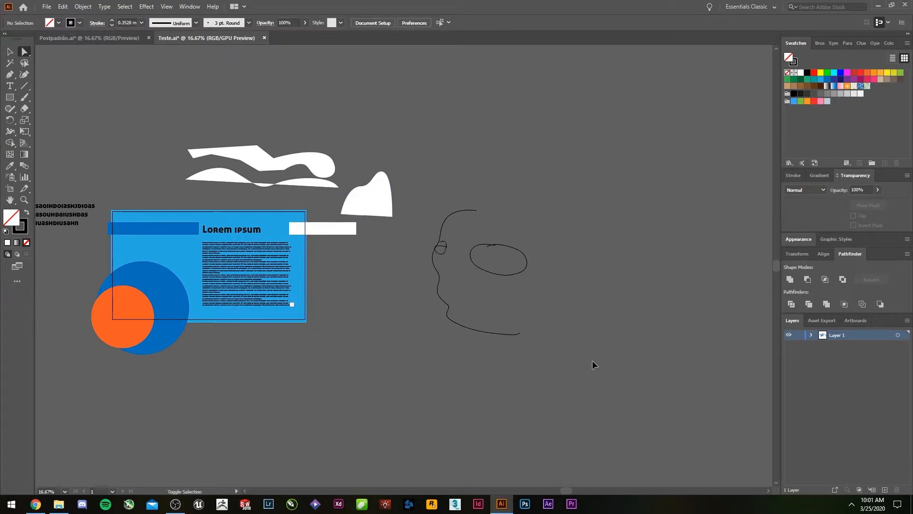
{"action": "key", "text": "ctrl+shift+z"}
{"action": "key", "text": "ctrl+shift+z"}
{"action": "key", "text": "ctrl+shift+z"}
{"action": "key", "text": "ctrl+shift+z"}
{"action": "key", "text": "ctrl+shift+z"}
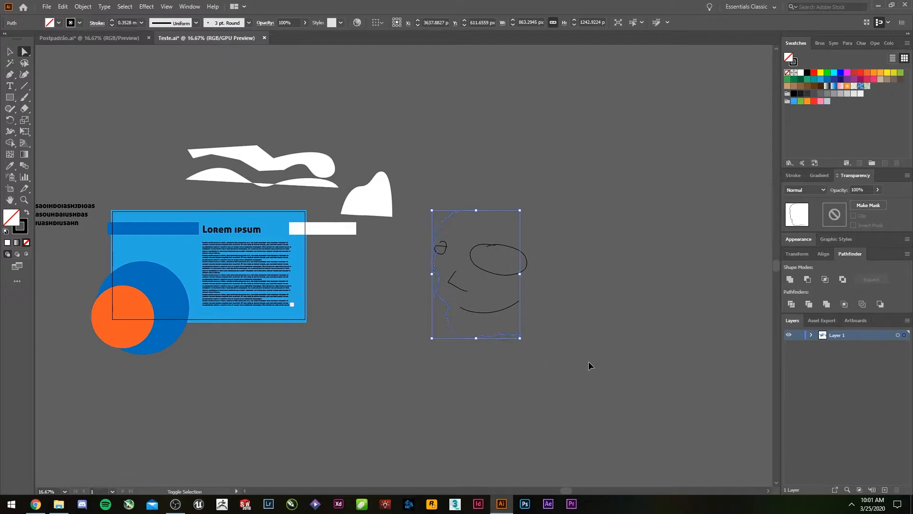
{"action": "key", "text": "ctrl+shift+z"}
{"action": "key", "text": "ctrl+shift+z"}
{"action": "key", "text": "ctrl+shift+z"}
{"action": "key", "text": "ctrl+shift+z"}
{"action": "key", "text": "ctrl+shift+z"}
{"action": "key", "text": "ctrl+shift+z"}
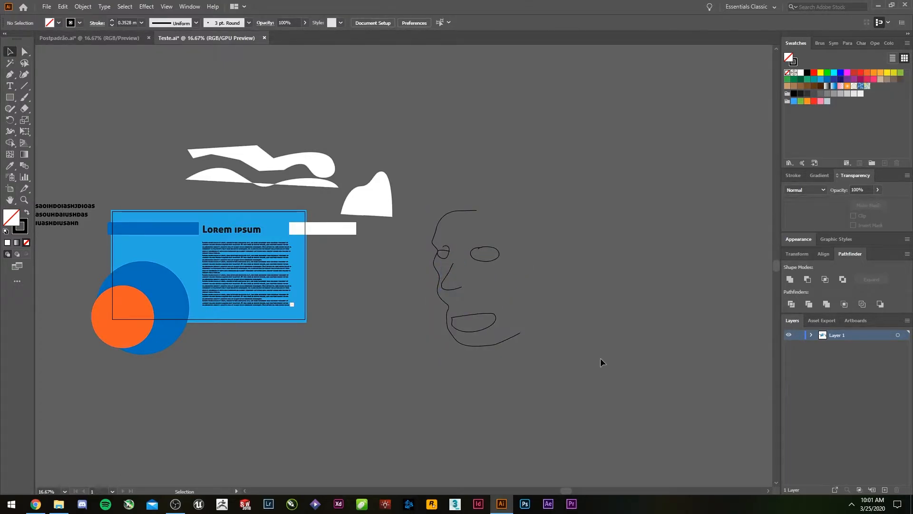
Step back through the undo history past the white shapes and restore the face drawing and the shapes
{"action": "key", "text": "ctrl+z"}
{"action": "key", "text": "ctrl+z"}
{"action": "key", "text": "ctrl+z"}
{"action": "key", "text": "ctrl+z"}
{"action": "key", "text": "ctrl+z"}
{"action": "key", "text": "ctrl+z"}
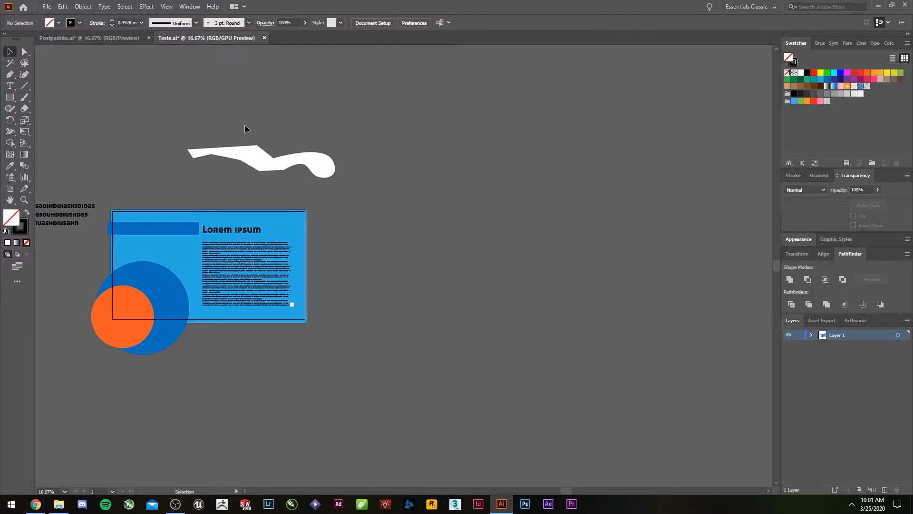
{"action": "key", "text": "ctrl+shift+z"}
{"action": "key", "text": "ctrl+shift+z"}
{"action": "key", "text": "ctrl+shift+z"}
{"action": "key", "text": "ctrl+z"}
{"action": "key", "text": "ctrl+z"}
{"action": "key", "text": "ctrl+z"}
{"action": "key", "text": "ctrl+z"}
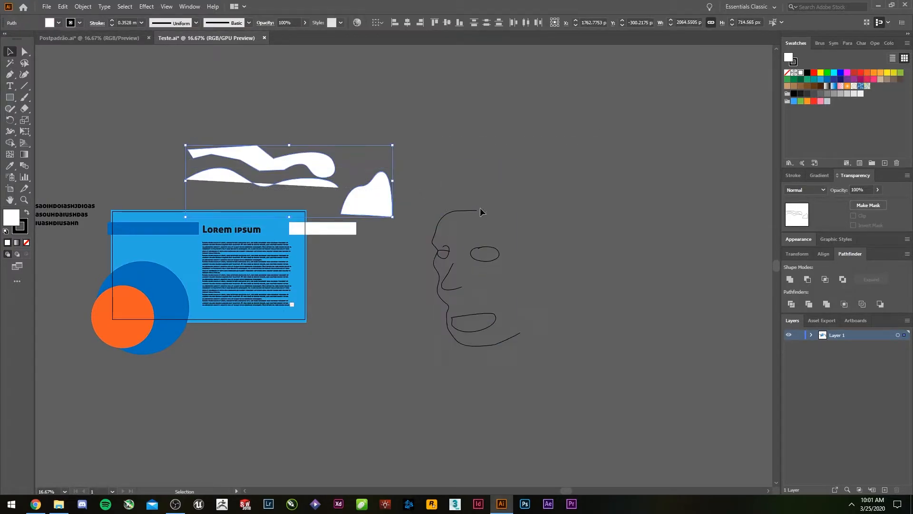
Draw an open spiral path with curved segments in the empty area beside the card using the Pen tool
{"action": "left_click", "coordinate": [14, 77]}
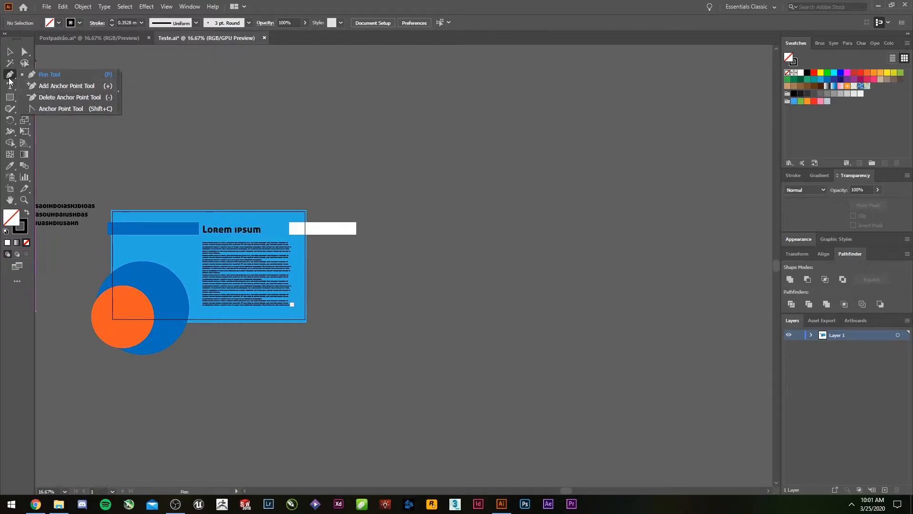
{"action": "left_click", "coordinate": [45, 75]}
{"action": "left_click", "coordinate": [378, 177]}
{"action": "left_click_drag", "start_coordinate": [481, 220], "coordinate": [487, 276]}
{"action": "left_click_drag", "start_coordinate": [414, 274], "coordinate": [402, 261]}
{"action": "mouse_move", "coordinate": [435, 222]}
{"action": "left_mouse_down"}
{"action": "mouse_move", "coordinate": [457, 246]}
{"action": "mouse_move", "coordinate": [437, 262]}
{"action": "mouse_move", "coordinate": [422, 242]}
{"action": "mouse_move", "coordinate": [426, 228]}
{"action": "left_mouse_up"}
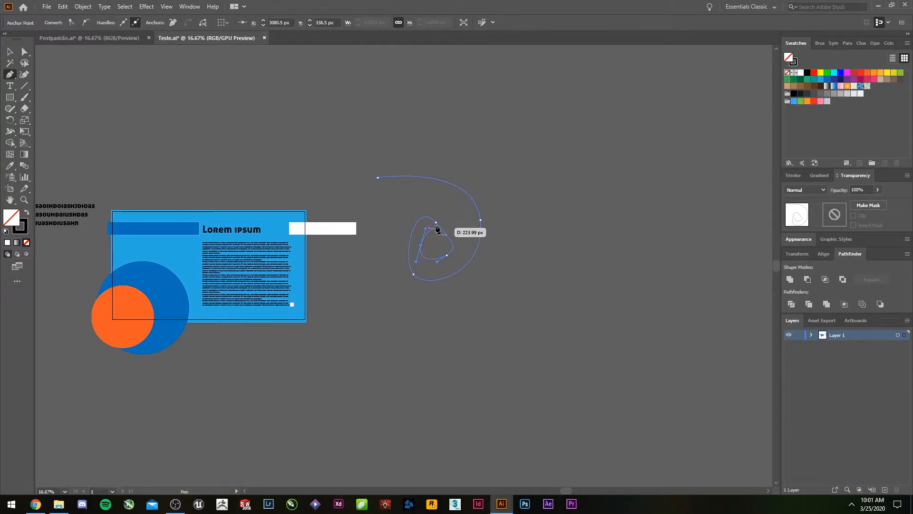
{"action": "key", "text": "v"}
{"action": "left_click", "coordinate": [354, 182]}
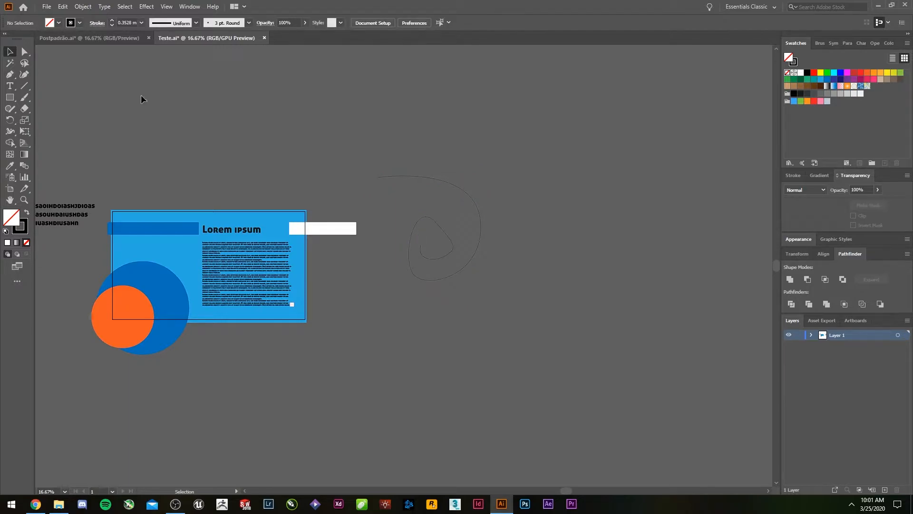
Add an anchor point to the upper outer curve of the spiral with the Add Anchor Point tool
{"action": "left_click", "coordinate": [10, 77]}
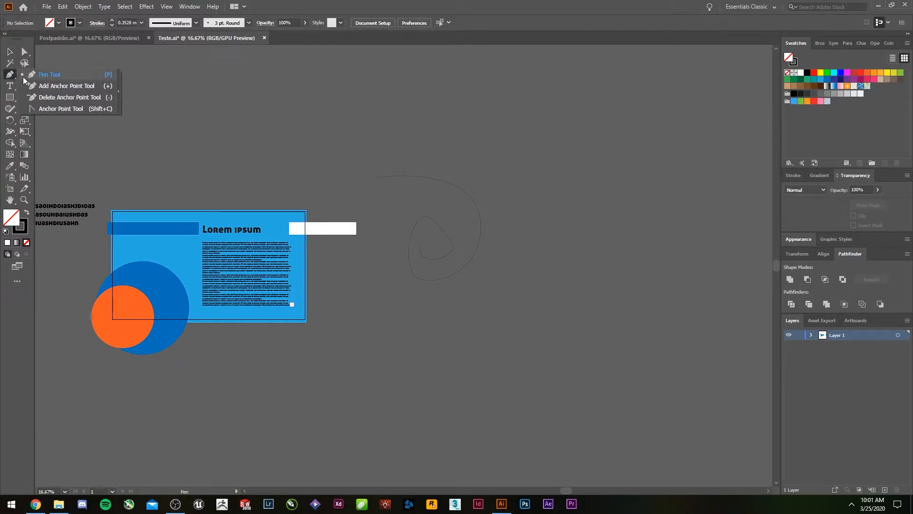
{"action": "left_click", "coordinate": [49, 86]}
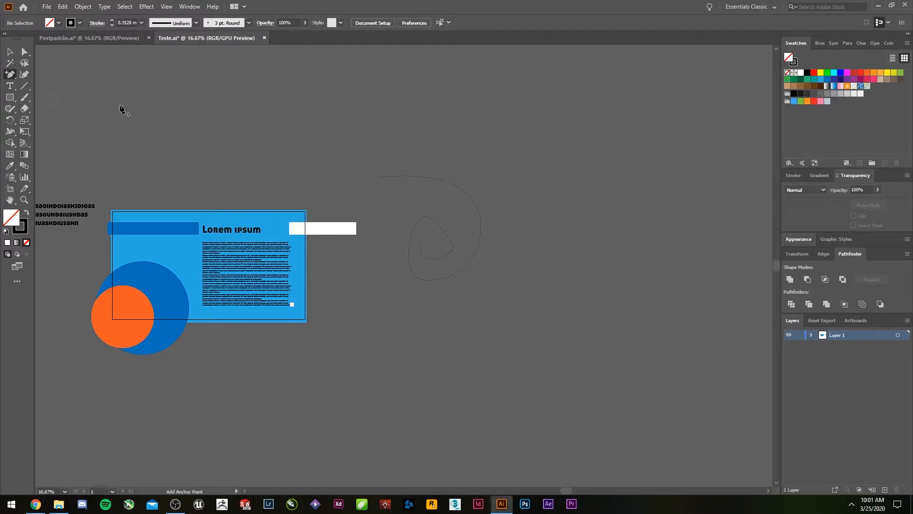
{"action": "left_click", "coordinate": [475, 201]}
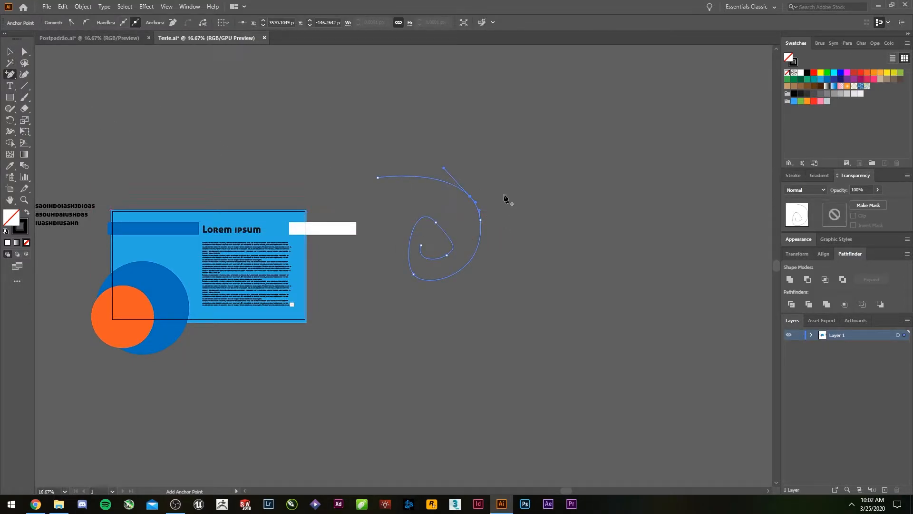
Remove the added anchor and the outermost curve anchor from the spiral with the Delete Anchor Point tool
{"action": "key", "text": "minus"}
{"action": "left_click", "coordinate": [15, 74]}
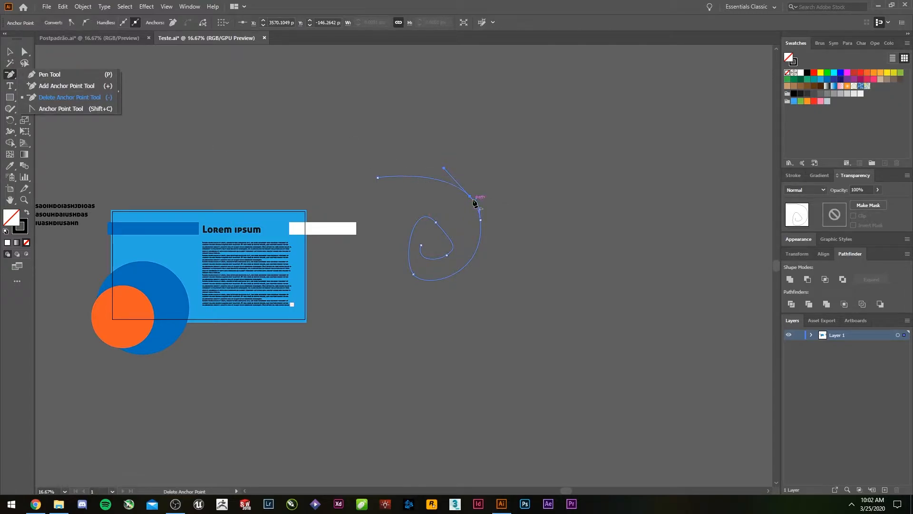
{"action": "left_click", "coordinate": [470, 197]}
{"action": "left_click", "coordinate": [480, 220]}
{"action": "key", "text": "v"}
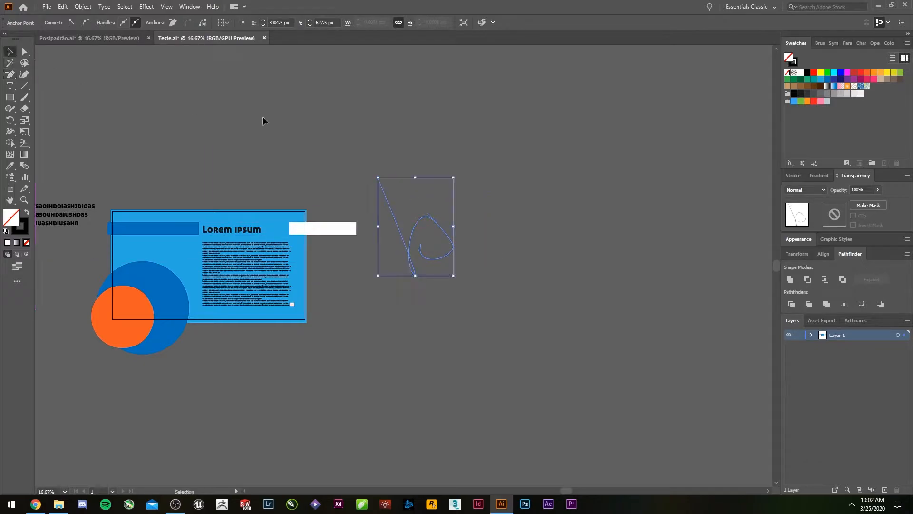
Delete the remaining spiral path from the canvas
{"action": "left_click", "coordinate": [265, 119]}
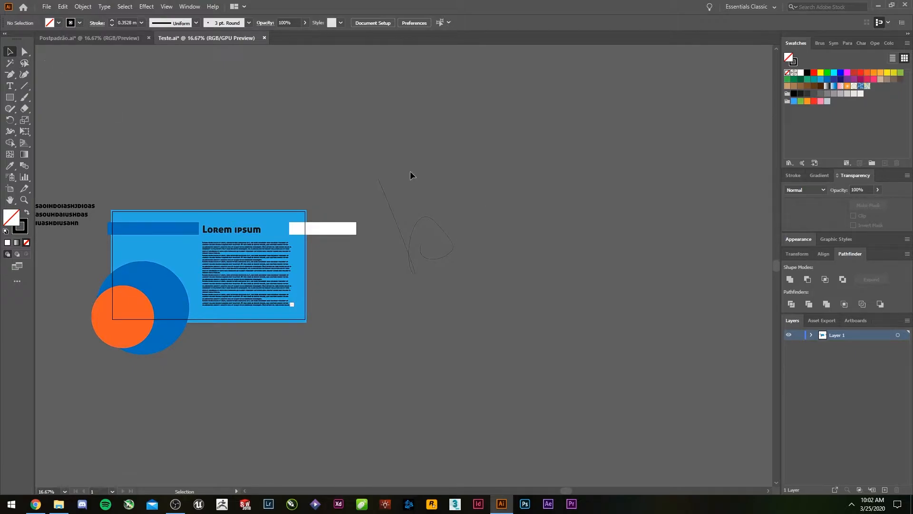
{"action": "left_click_drag", "start_coordinate": [465, 299], "coordinate": [435, 269]}
{"action": "key", "text": "Delete"}
Draw a closed, curved blue blob about 737 × 600 px over the large blue circle with the Pen tool
{"action": "left_click", "coordinate": [125, 266]}
{"action": "scroll", "coordinate": [155, 285], "scroll_direction": "up", "scroll_amount": 4}
{"action": "left_click_drag", "start_coordinate": [166, 291], "coordinate": [265, 275]}
{"action": "key", "text": "a"}
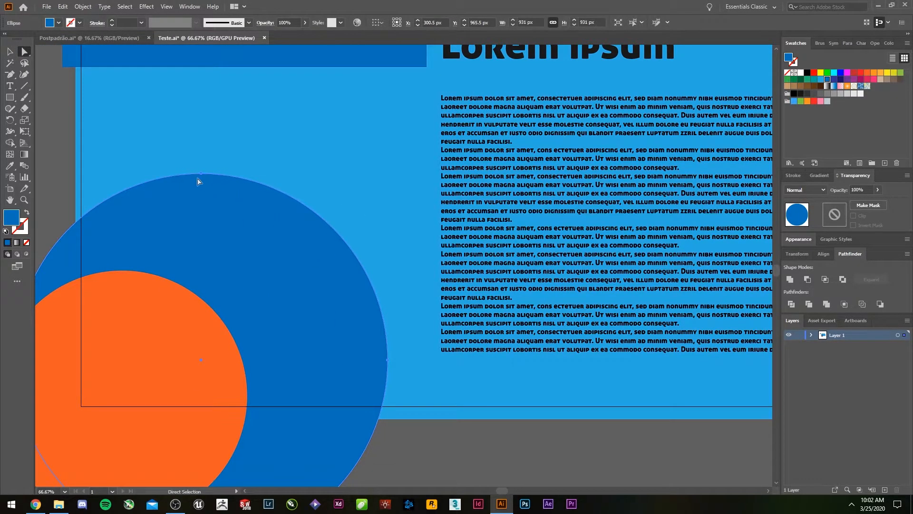
{"action": "key", "text": "p"}
{"action": "left_click", "coordinate": [66, 271]}
{"action": "left_click_drag", "start_coordinate": [258, 268], "coordinate": [370, 379]}
{"action": "left_click_drag", "start_coordinate": [282, 459], "coordinate": [223, 470]}
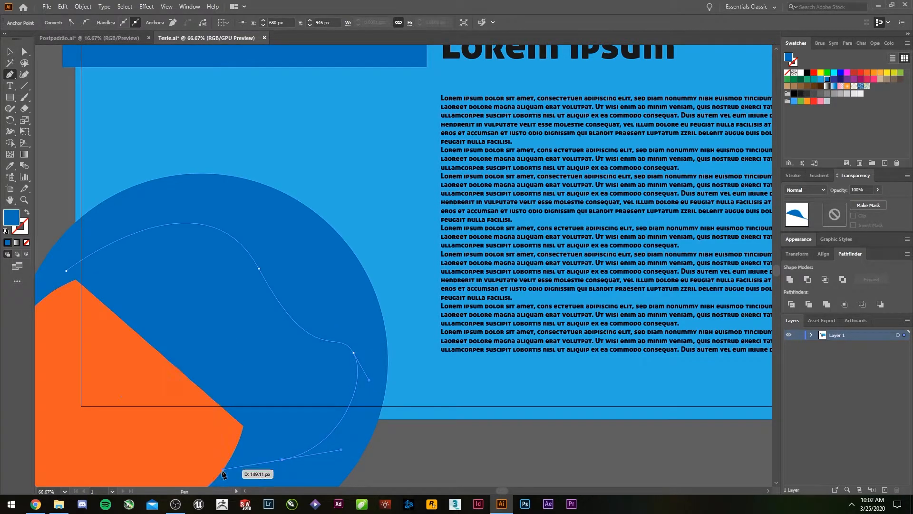
{"action": "left_click", "coordinate": [63, 456]}
{"action": "left_click", "coordinate": [66, 271]}
{"action": "key", "text": "v"}
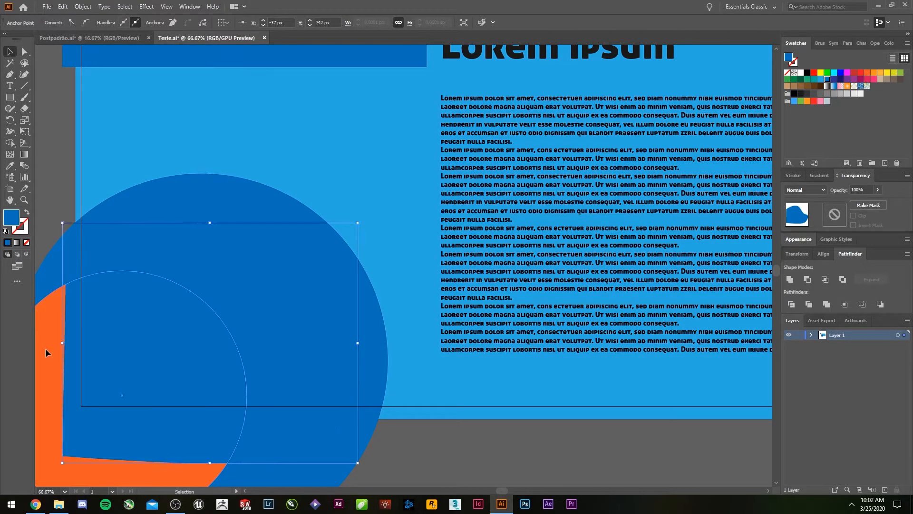
Bring the orange circle to the front and fill the new blob with dark blue #103A51
{"action": "left_click", "coordinate": [48, 348]}
{"action": "key", "text": "ctrl+shift+bracketright"}
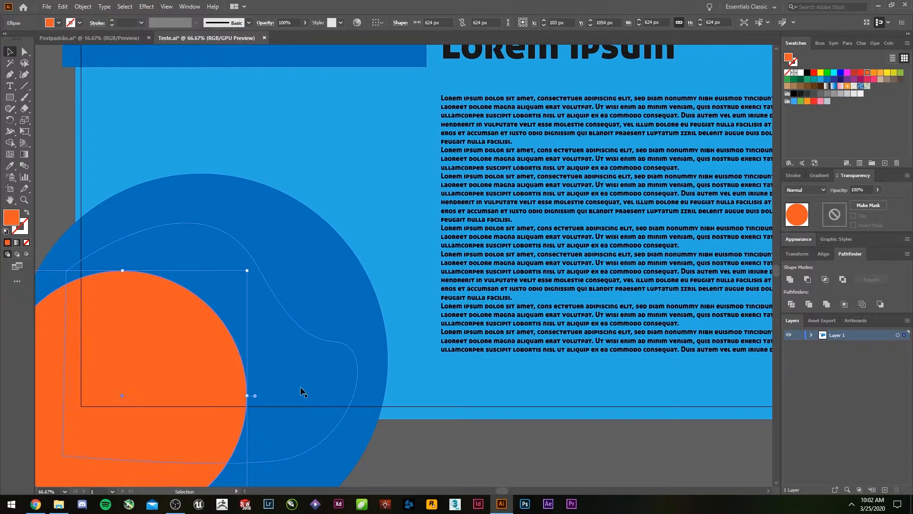
{"action": "left_click", "coordinate": [284, 355]}
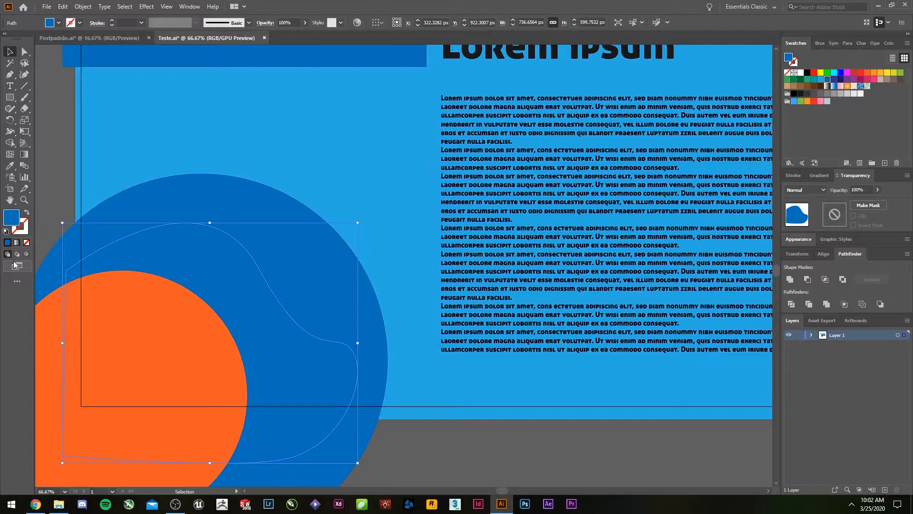
{"action": "double_click", "coordinate": [12, 218]}
{"action": "mouse_move", "coordinate": [630, 253]}
{"action": "left_mouse_down"}
{"action": "mouse_move", "coordinate": [626, 285]}
{"action": "mouse_move", "coordinate": [607, 305]}
{"action": "mouse_move", "coordinate": [610, 286]}
{"action": "mouse_move", "coordinate": [604, 302]}
{"action": "left_mouse_up"}
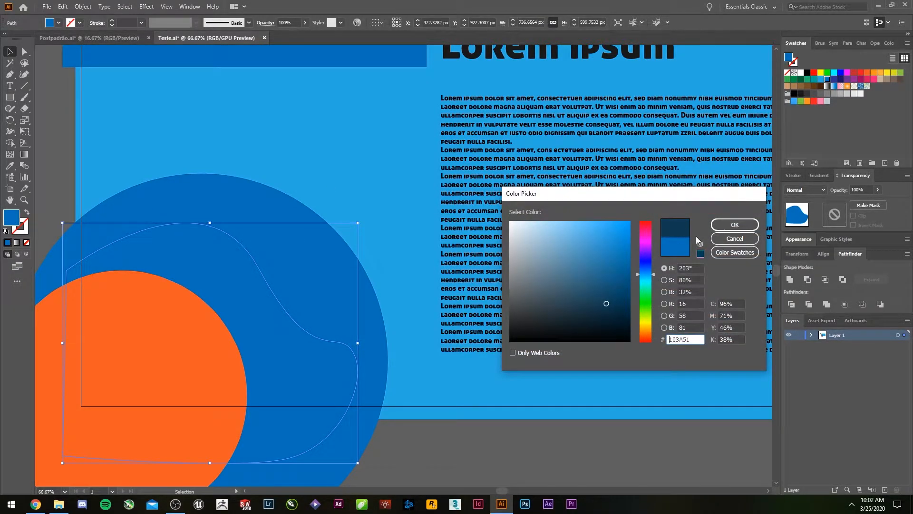
{"action": "left_click", "coordinate": [735, 224]}
{"action": "left_click", "coordinate": [479, 441]}
Reshape the large blue circle into an organic blob by moving its top and right anchors and a handle with Direct Selection
{"action": "scroll", "coordinate": [479, 442], "scroll_direction": "down", "scroll_amount": 1}
{"action": "left_click_drag", "start_coordinate": [530, 433], "coordinate": [430, 418]}
{"action": "key", "text": "a"}
{"action": "left_click", "coordinate": [216, 315]}
{"action": "left_click_drag", "start_coordinate": [203, 288], "coordinate": [189, 284]}
{"action": "left_click", "coordinate": [242, 255]}
{"action": "left_click_drag", "start_coordinate": [160, 217], "coordinate": [159, 235]}
{"action": "left_click_drag", "start_coordinate": [306, 356], "coordinate": [315, 380]}
{"action": "left_click_drag", "start_coordinate": [316, 305], "coordinate": [283, 315]}
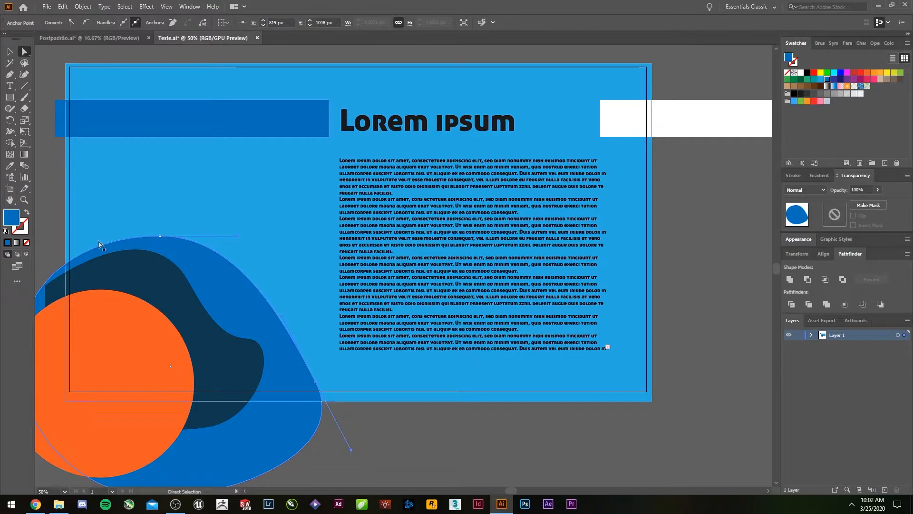
{"action": "left_click", "coordinate": [408, 438]}
{"action": "scroll", "coordinate": [457, 475], "scroll_direction": "down", "scroll_amount": 1}
{"action": "left_click_drag", "start_coordinate": [493, 467], "coordinate": [451, 446]}
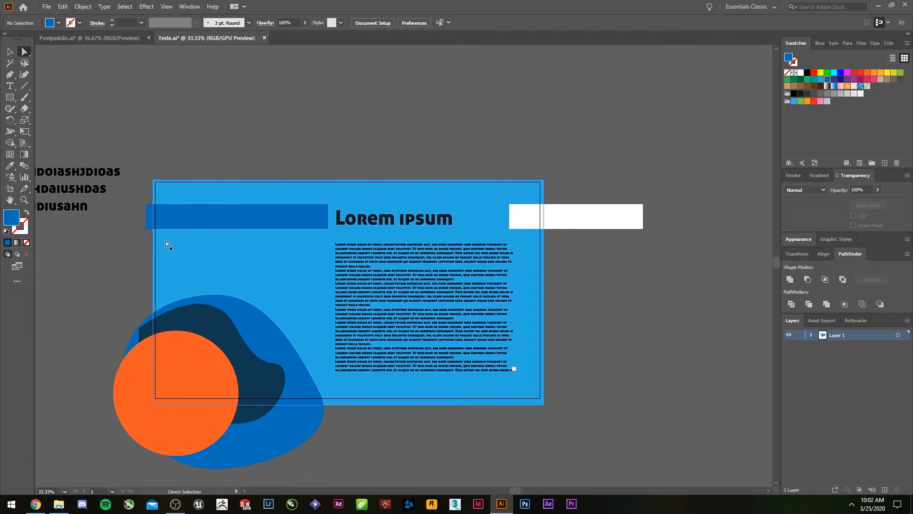
Try moving the dark blue blob up toward the middle of the card, and undo the move
{"action": "left_click", "coordinate": [10, 51]}
{"action": "left_click_drag", "start_coordinate": [253, 344], "coordinate": [283, 318]}
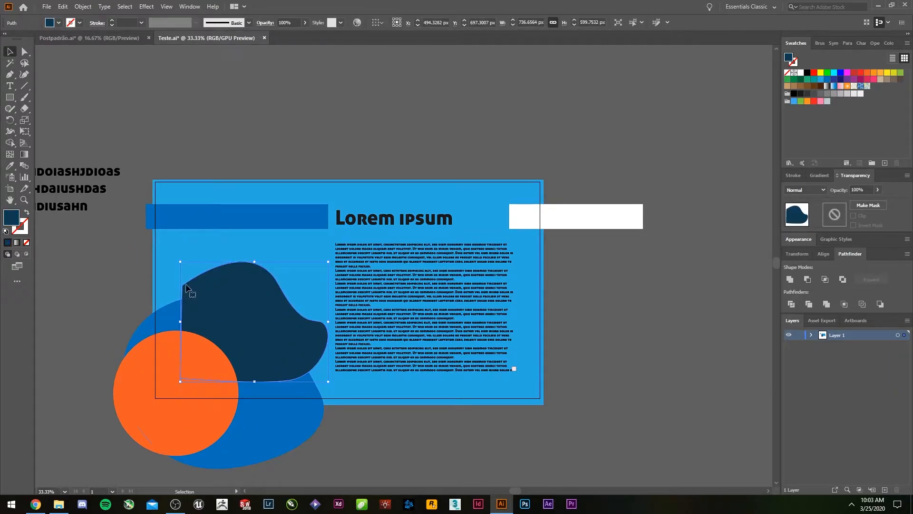
{"action": "key", "text": "ctrl+z"}
{"action": "left_click", "coordinate": [442, 446]}
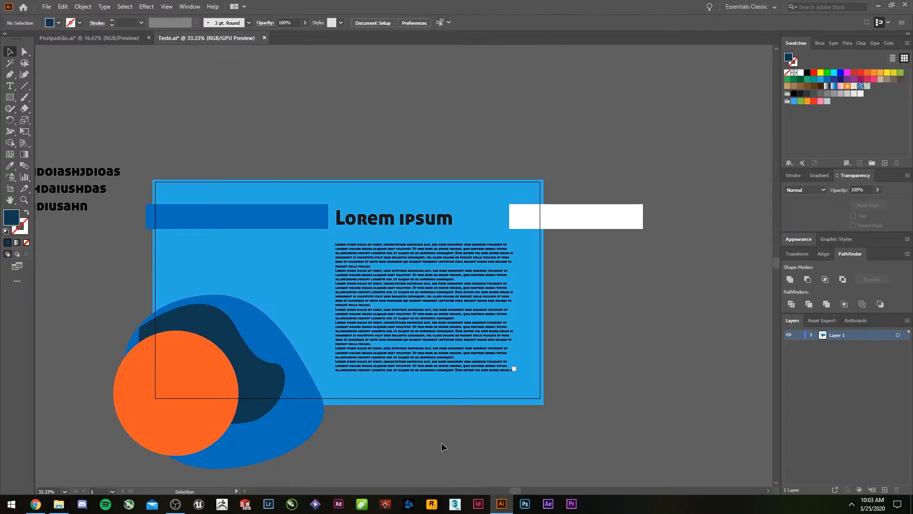
{"action": "left_click", "coordinate": [275, 386]}
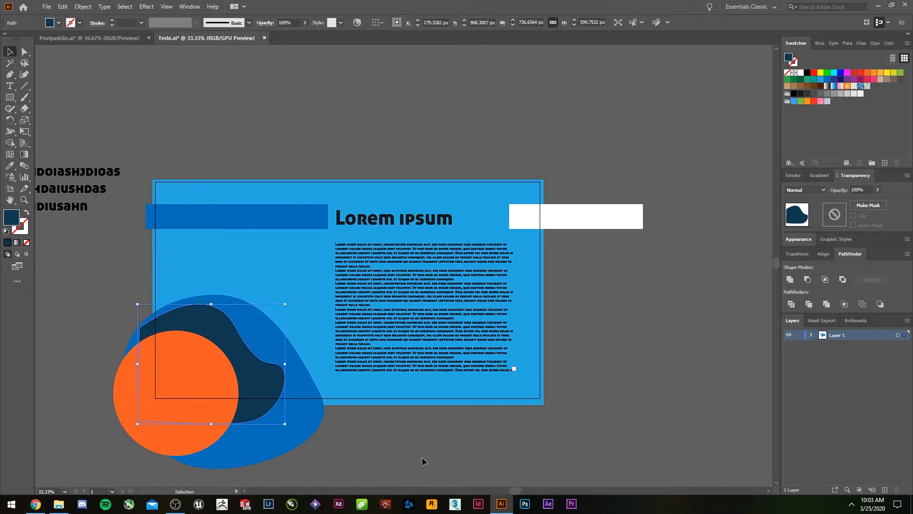
{"action": "left_click", "coordinate": [150, 135]}
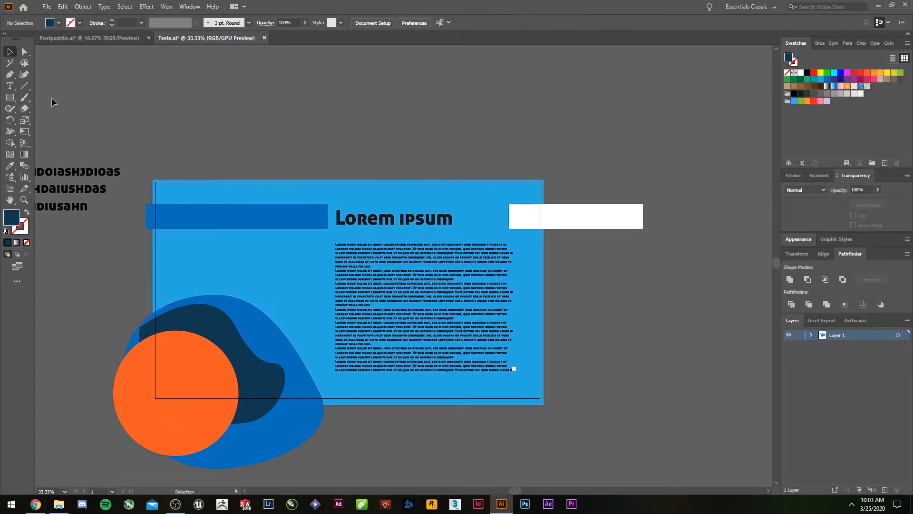
Draw a closed, rounded dark blue shape about 1864 × 1031 px above the card with the Curvature tool
{"action": "left_click", "coordinate": [25, 76]}
{"action": "left_click", "coordinate": [204, 103]}
{"action": "left_click", "coordinate": [462, 142]}
{"action": "left_click_drag", "start_coordinate": [463, 142], "coordinate": [477, 158]}
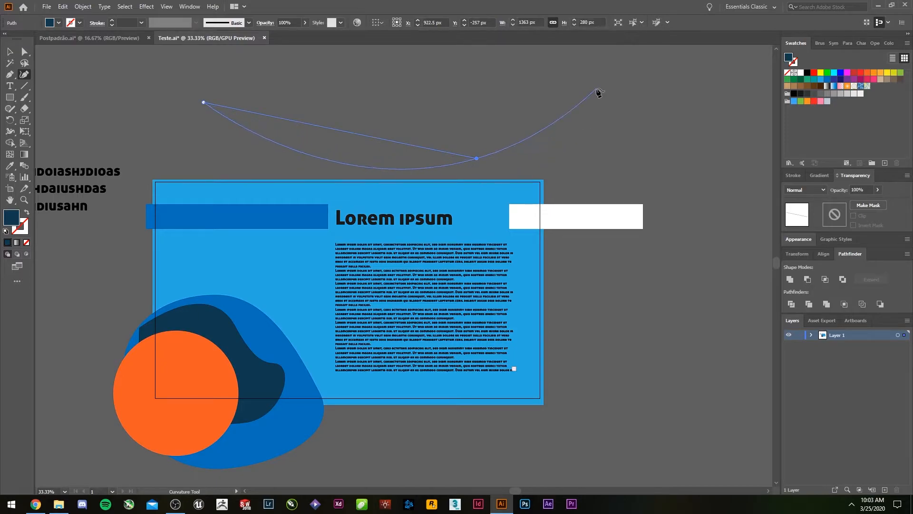
{"action": "left_click", "coordinate": [580, 76]}
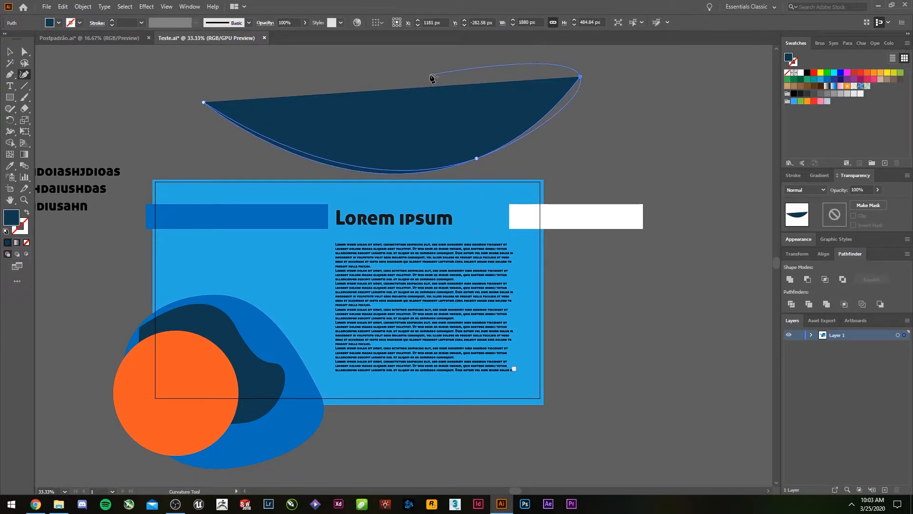
{"action": "left_click_drag", "start_coordinate": [428, 71], "coordinate": [400, 173]}
{"action": "left_click", "coordinate": [331, 77]}
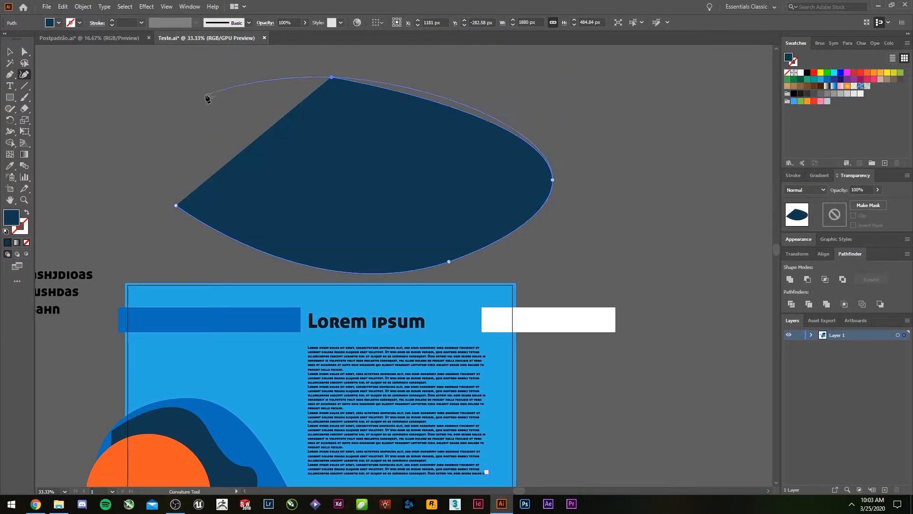
{"action": "left_click_drag", "start_coordinate": [174, 207], "coordinate": [179, 215]}
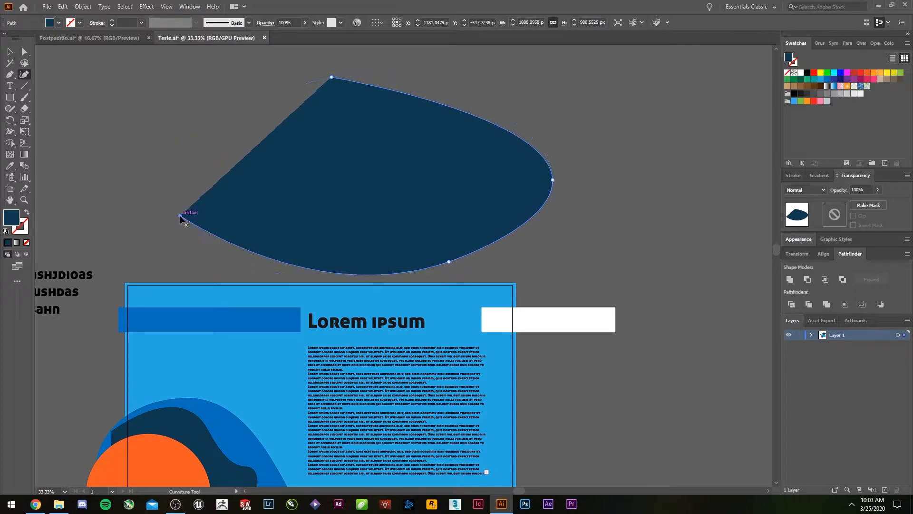
{"action": "double_click", "coordinate": [331, 77]}
Move the rounded dark blue shape slightly up and delete it
{"action": "key", "text": "v"}
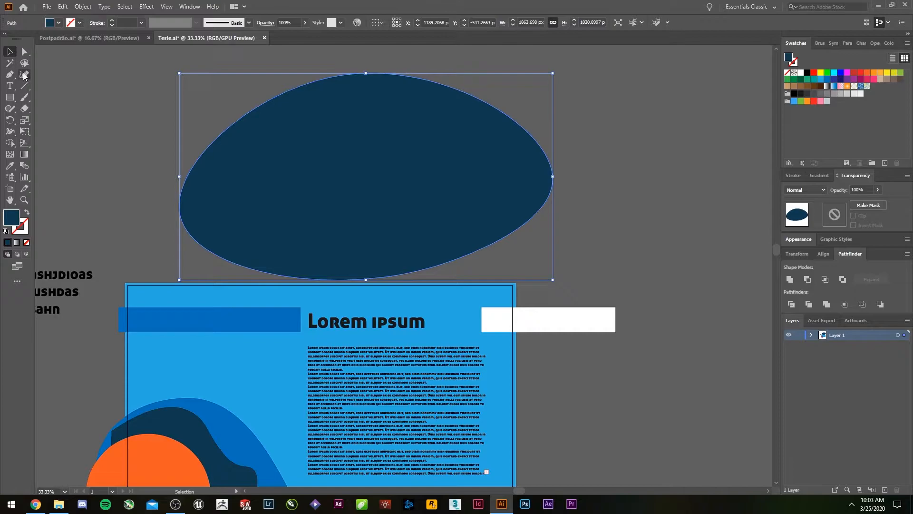
{"action": "left_click_drag", "start_coordinate": [288, 168], "coordinate": [282, 152]}
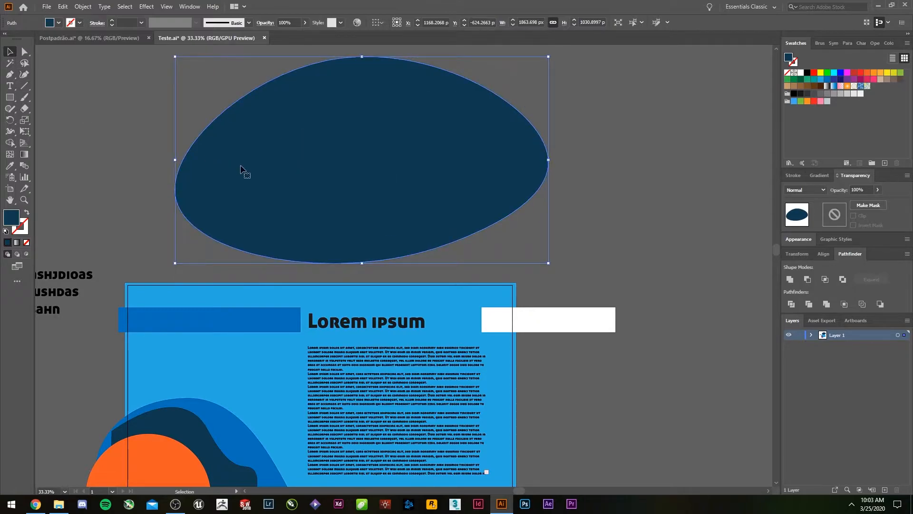
{"action": "key", "text": "Delete"}
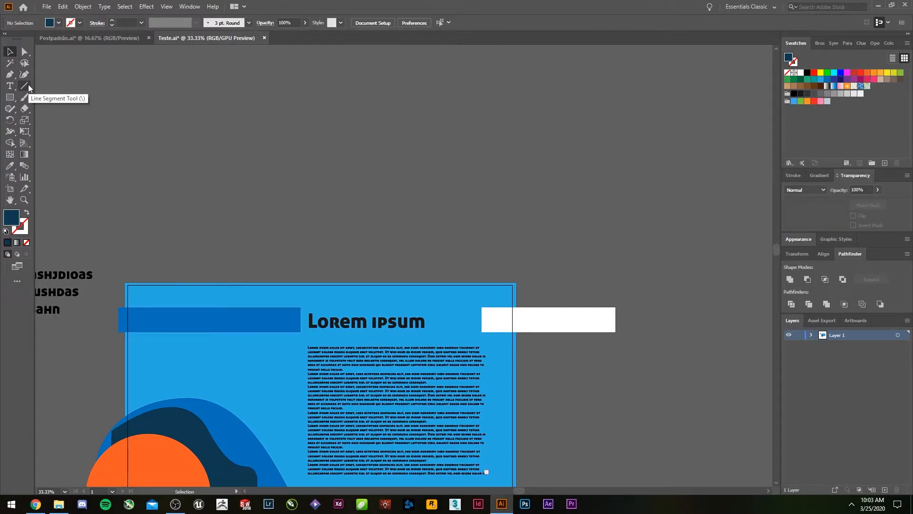
Draw a spiral about 973 × 853 px above the card with the Spiral tool
{"action": "left_click", "coordinate": [24, 87]}
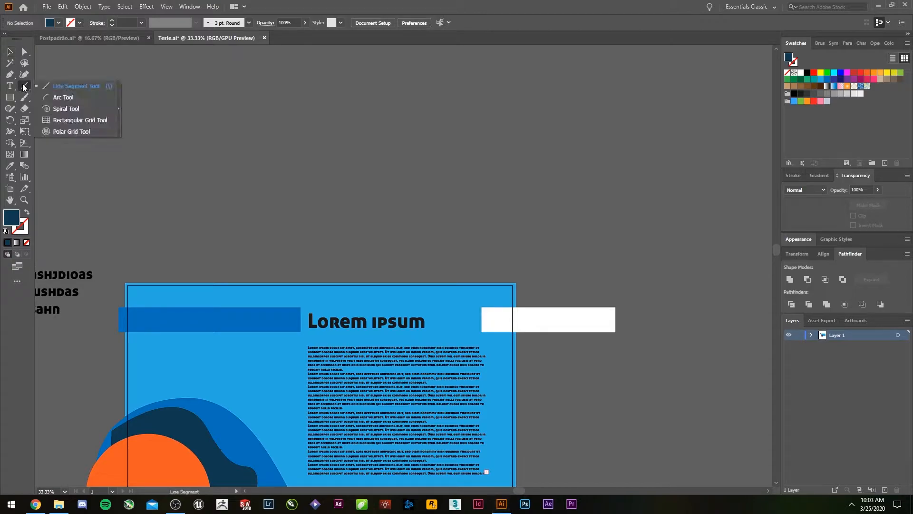
{"action": "left_click", "coordinate": [59, 109]}
{"action": "left_click_drag", "start_coordinate": [311, 161], "coordinate": [427, 213]}
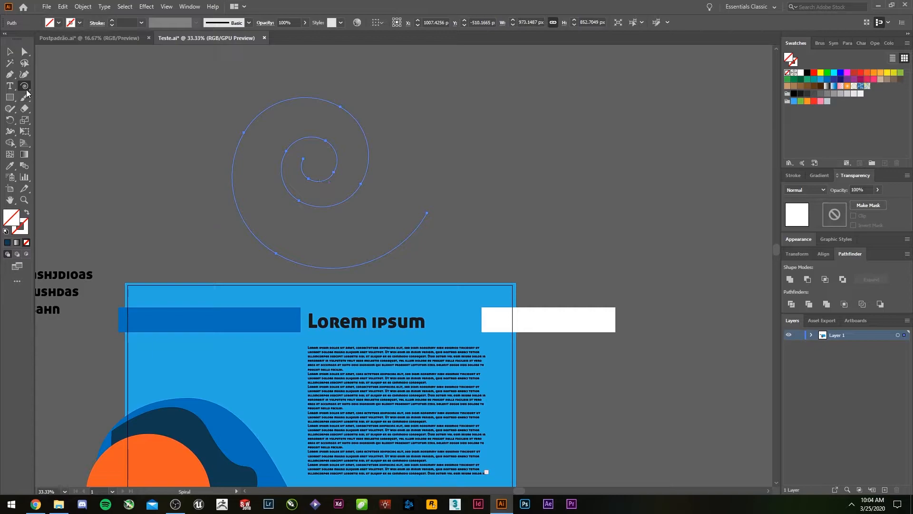
Draw a second spiral about 962 × 769 px beside the first, varying its number of segments while drawing
{"action": "left_click_drag", "start_coordinate": [504, 162], "coordinate": [609, 188]}
{"action": "key", "text": "Down"}
{"action": "key", "text": "Down"}
{"action": "key", "text": "Down"}
{"action": "key", "text": "Down"}
{"action": "key", "text": "Down"}
{"action": "key", "text": "Down"}
{"action": "key", "text": "Down"}
{"action": "key", "text": "Down"}
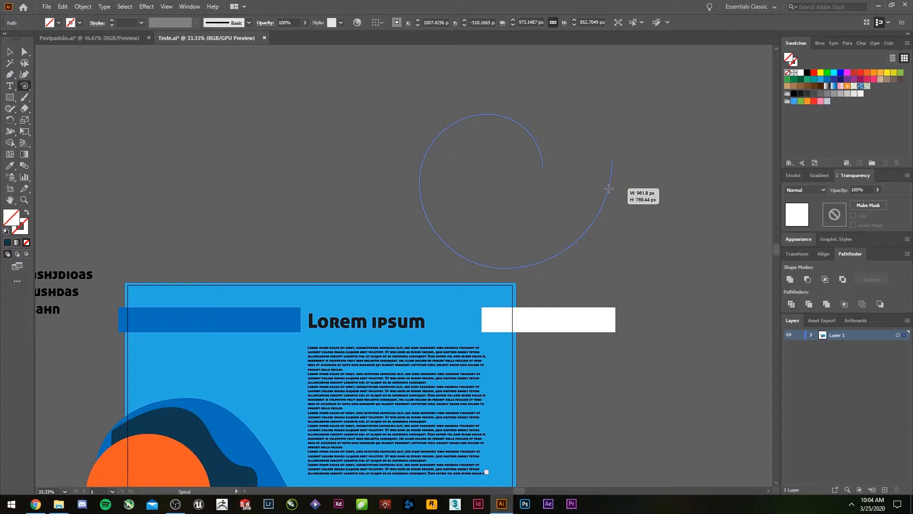
{"action": "left_click_drag", "start_coordinate": [609, 188], "coordinate": [609, 189]}
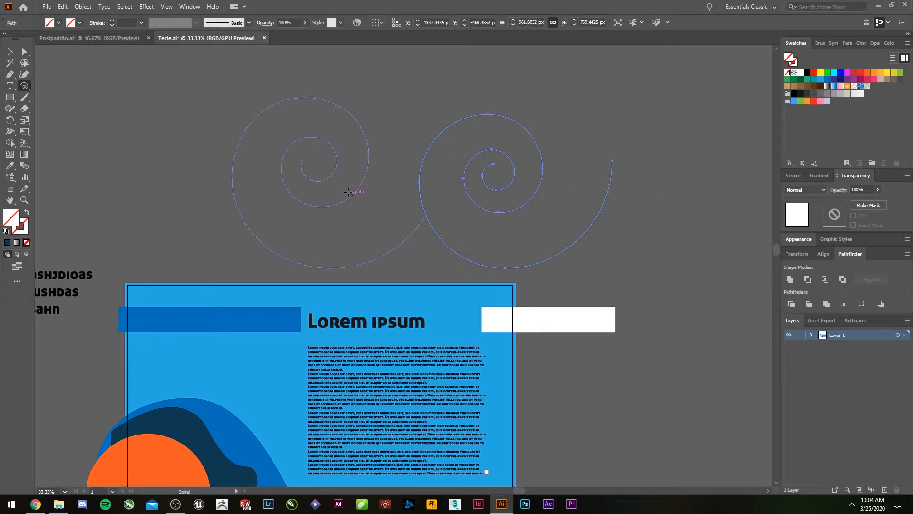
Draw a star over the spirals with the Star tool, increasing and decreasing its number of points while drawing
{"action": "left_click", "coordinate": [10, 99]}
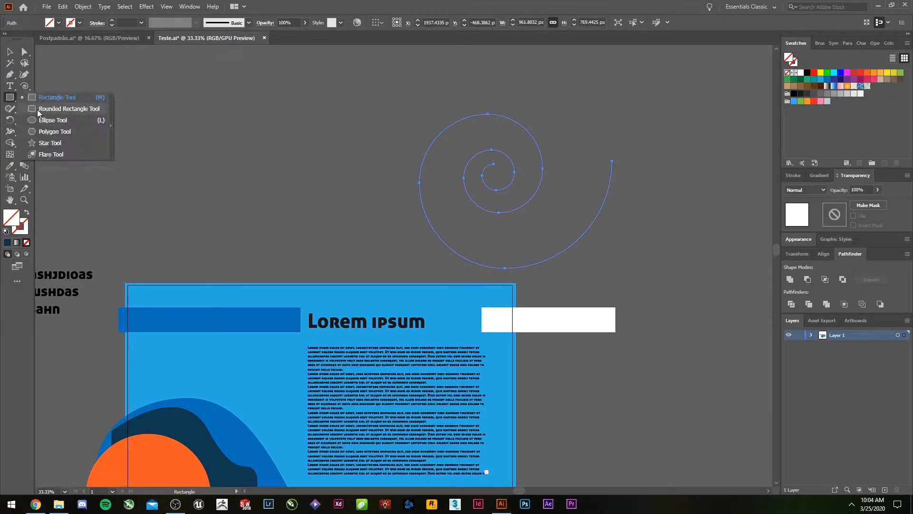
{"action": "left_click", "coordinate": [66, 144]}
{"action": "left_click_drag", "start_coordinate": [402, 217], "coordinate": [477, 218]}
{"action": "key", "text": "Up"}
{"action": "key", "text": "Up"}
{"action": "key", "text": "Up"}
{"action": "key", "text": "Up"}
{"action": "key", "text": "Up"}
{"action": "key", "text": "Up"}
{"action": "key", "text": "Up"}
{"action": "key", "text": "Down"}
{"action": "key", "text": "Down"}
{"action": "key", "text": "Down"}
{"action": "key", "text": "Down"}
{"action": "key", "text": "Down"}
{"action": "key", "text": "Down"}
{"action": "key", "text": "Down"}
{"action": "key", "text": "Up"}
{"action": "key", "text": "Up"}
{"action": "key", "text": "Up"}
Select the spirals and the star above the card and delete them
{"action": "key", "text": "v"}
{"action": "left_click_drag", "start_coordinate": [313, 120], "coordinate": [601, 187]}
{"action": "left_click", "coordinate": [70, 125]}
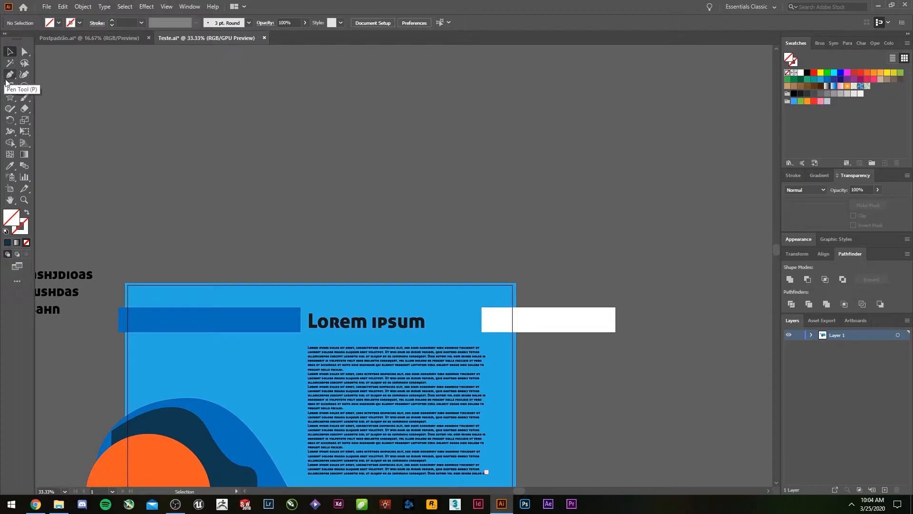
Draw a long looping dark blue scribble above the card with the Paintbrush tool
{"action": "left_click", "coordinate": [9, 98]}
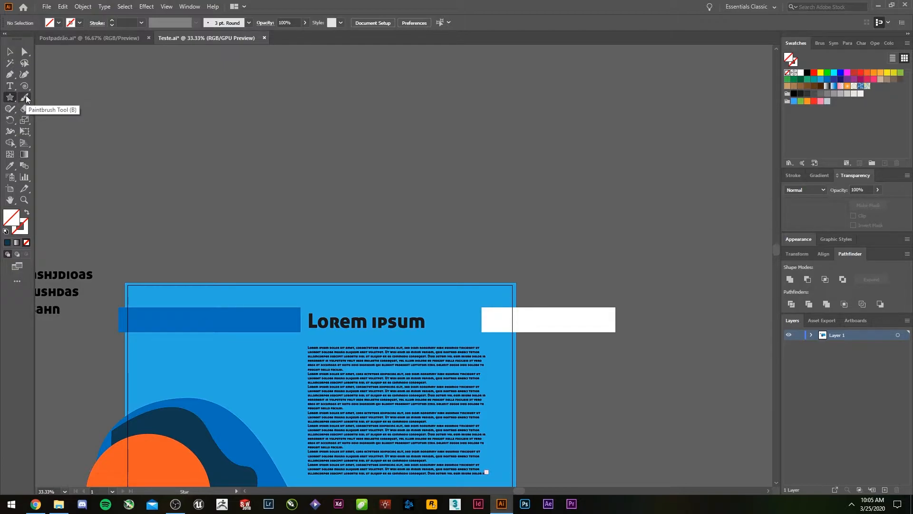
{"action": "left_click", "coordinate": [26, 95]}
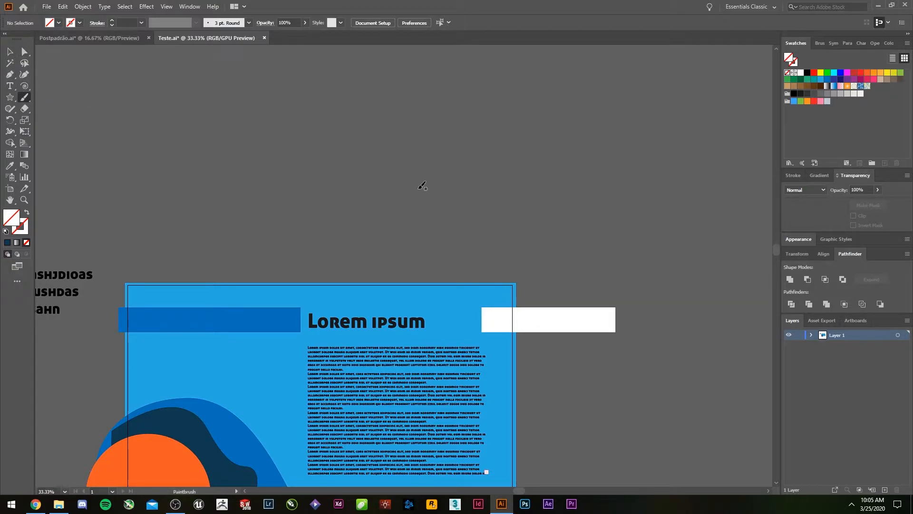
{"action": "mouse_move", "coordinate": [417, 151]}
{"action": "left_mouse_down"}
{"action": "mouse_move", "coordinate": [504, 190]}
{"action": "mouse_move", "coordinate": [314, 228]}
{"action": "mouse_move", "coordinate": [593, 245]}
{"action": "mouse_move", "coordinate": [493, 258]}
{"action": "mouse_move", "coordinate": [419, 216]}
{"action": "mouse_move", "coordinate": [238, 163]}
{"action": "mouse_move", "coordinate": [250, 223]}
{"action": "left_mouse_up"}
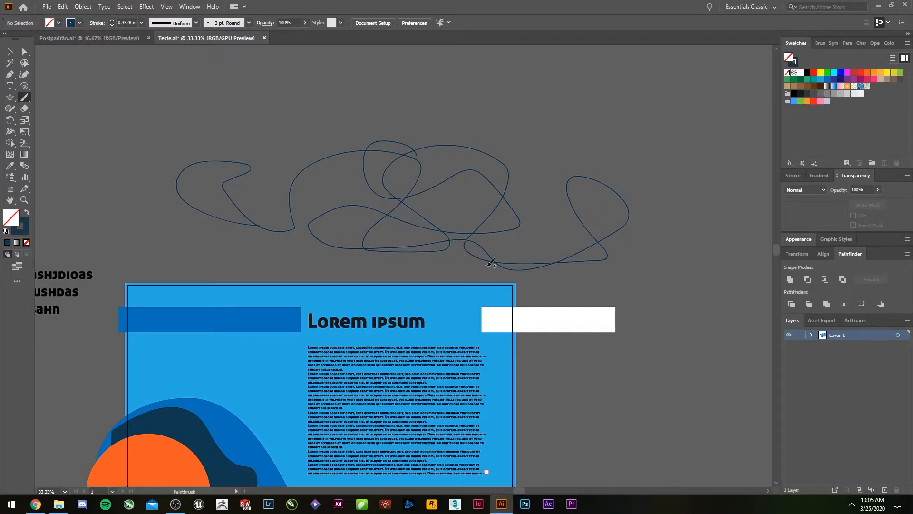
Set the stroke colour to white and paint a wavy line around the blobs at the card's lower-left corner
{"action": "left_click_drag", "start_coordinate": [600, 398], "coordinate": [627, 300]}
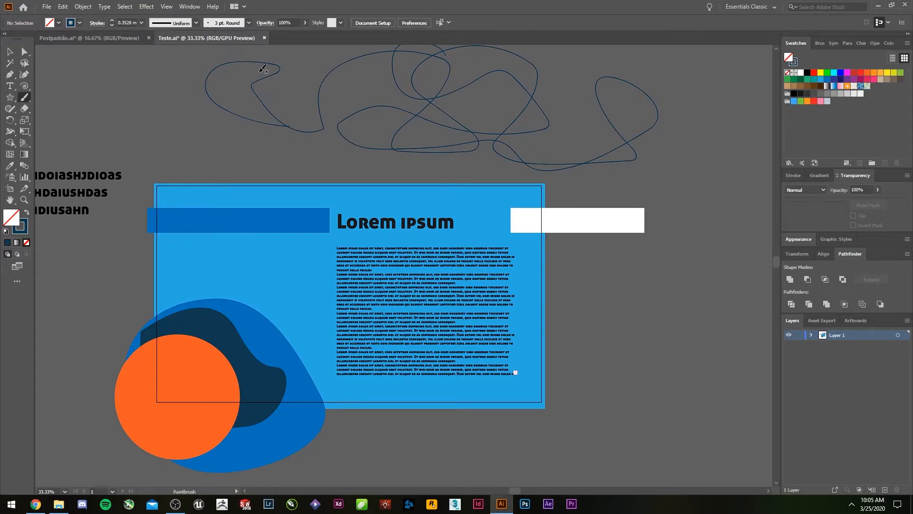
{"action": "left_click", "coordinate": [79, 23]}
{"action": "left_click", "coordinate": [20, 39]}
{"action": "left_click", "coordinate": [115, 294]}
{"action": "mouse_move", "coordinate": [158, 332]}
{"action": "left_mouse_down"}
{"action": "mouse_move", "coordinate": [194, 334]}
{"action": "mouse_move", "coordinate": [241, 349]}
{"action": "mouse_move", "coordinate": [235, 360]}
{"action": "mouse_move", "coordinate": [268, 393]}
{"action": "mouse_move", "coordinate": [226, 394]}
{"action": "mouse_move", "coordinate": [242, 419]}
{"action": "mouse_move", "coordinate": [283, 419]}
{"action": "mouse_move", "coordinate": [276, 405]}
{"action": "mouse_move", "coordinate": [308, 401]}
{"action": "mouse_move", "coordinate": [295, 386]}
{"action": "mouse_move", "coordinate": [306, 362]}
{"action": "mouse_move", "coordinate": [261, 309]}
{"action": "mouse_move", "coordinate": [190, 289]}
{"action": "mouse_move", "coordinate": [163, 305]}
{"action": "mouse_move", "coordinate": [141, 290]}
{"action": "left_mouse_up"}
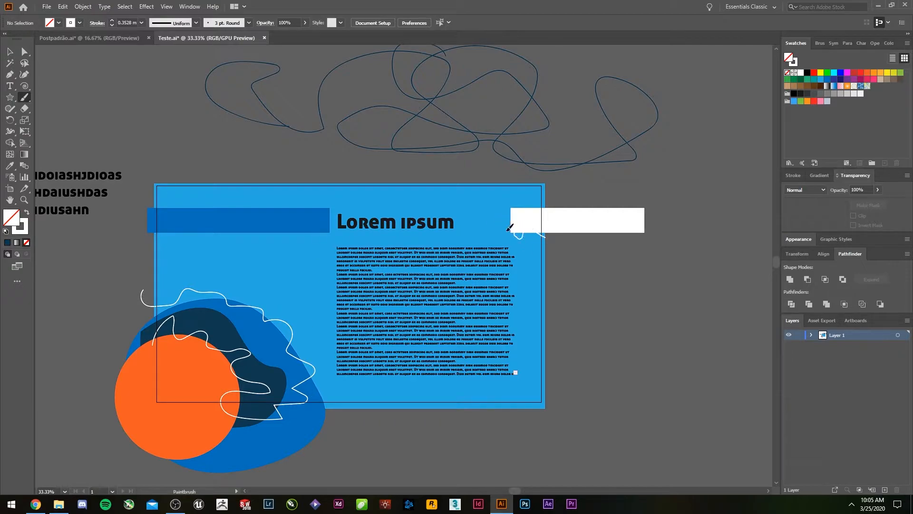
Paint white squiggly lines around the card's top-right, bottom-right and top-left corners and along its bottom edge
{"action": "left_click_drag", "start_coordinate": [545, 181], "coordinate": [546, 182]}
{"action": "left_click_drag", "start_coordinate": [559, 396], "coordinate": [537, 350]}
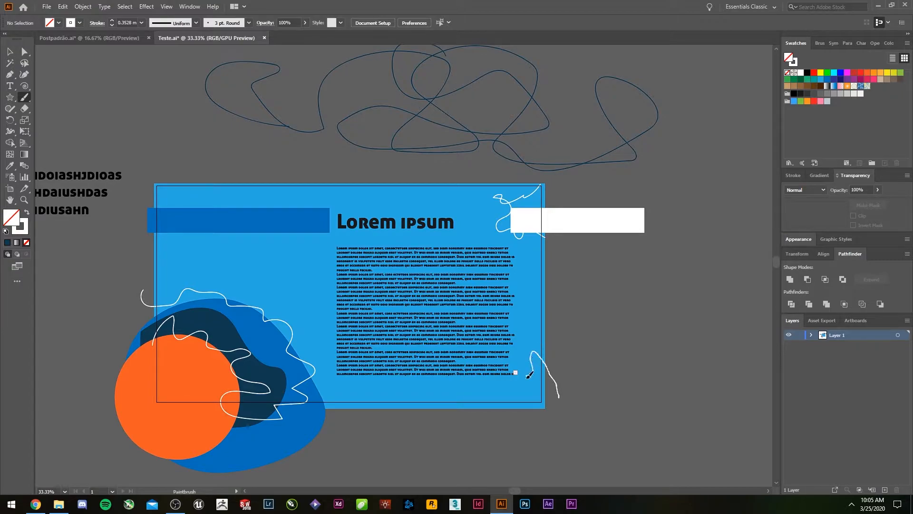
{"action": "mouse_move", "coordinate": [489, 389]}
{"action": "left_mouse_down"}
{"action": "mouse_move", "coordinate": [380, 411]}
{"action": "mouse_move", "coordinate": [344, 405]}
{"action": "left_mouse_up"}
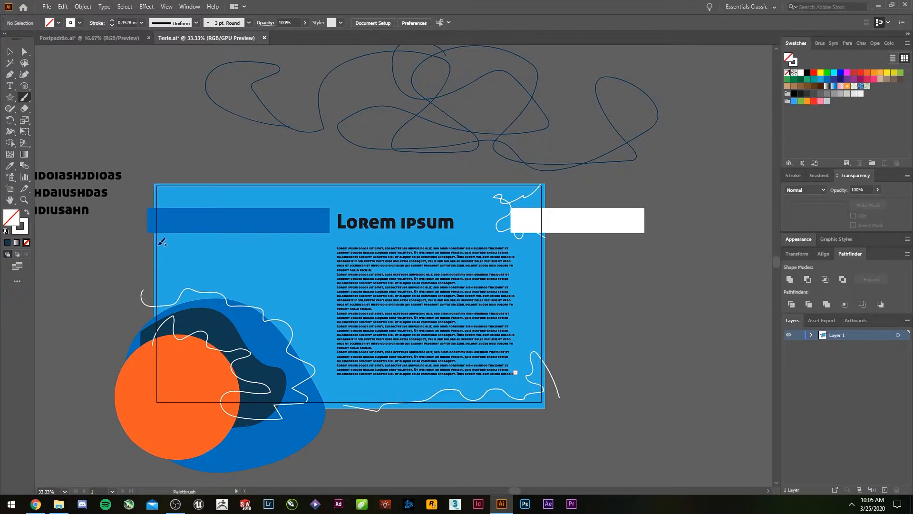
{"action": "mouse_move", "coordinate": [160, 276]}
{"action": "left_mouse_down"}
{"action": "mouse_move", "coordinate": [199, 199]}
{"action": "mouse_move", "coordinate": [179, 192]}
{"action": "mouse_move", "coordinate": [236, 202]}
{"action": "mouse_move", "coordinate": [369, 179]}
{"action": "left_mouse_up"}
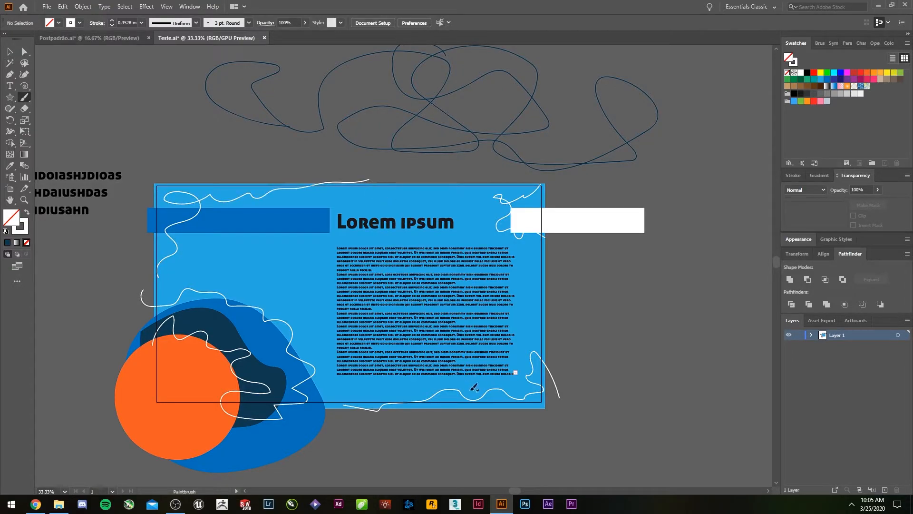
Bring the orange circle, the blue bar and the white bar in front of the white brush lines
{"action": "key", "text": "v"}
{"action": "left_click", "coordinate": [244, 397]}
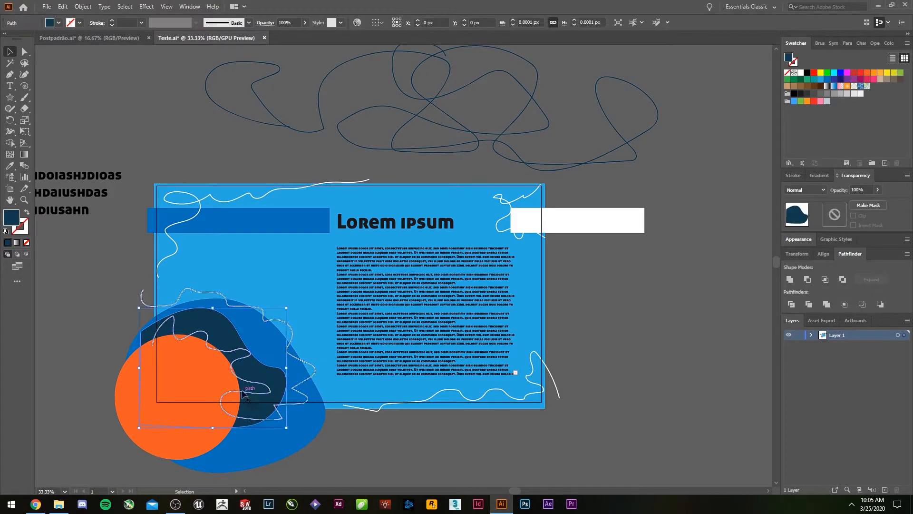
{"action": "left_click", "coordinate": [182, 390]}
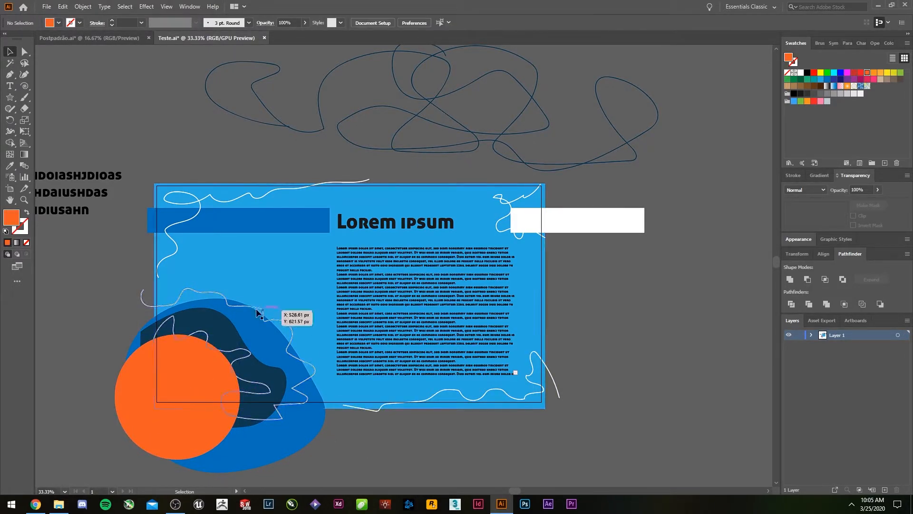
{"action": "left_click", "coordinate": [194, 224]}
{"action": "key", "text": "ctrl"}
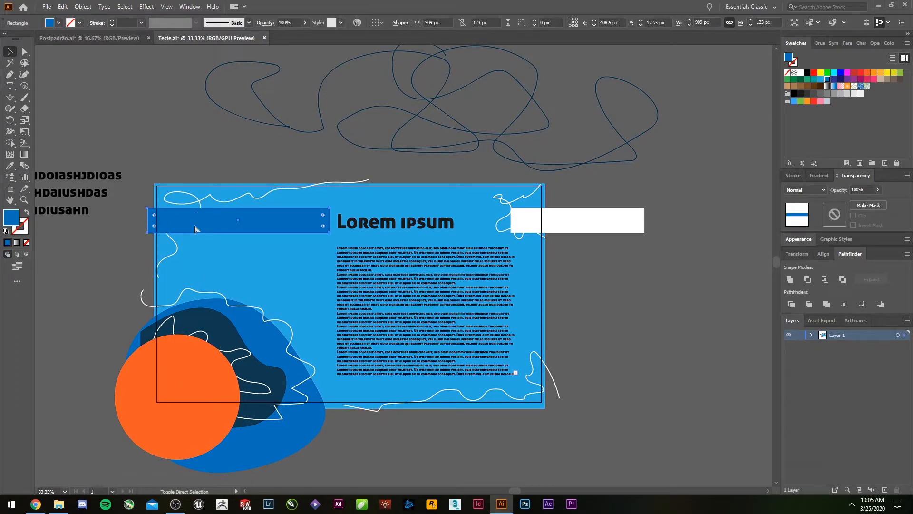
{"action": "left_click", "coordinate": [535, 227]}
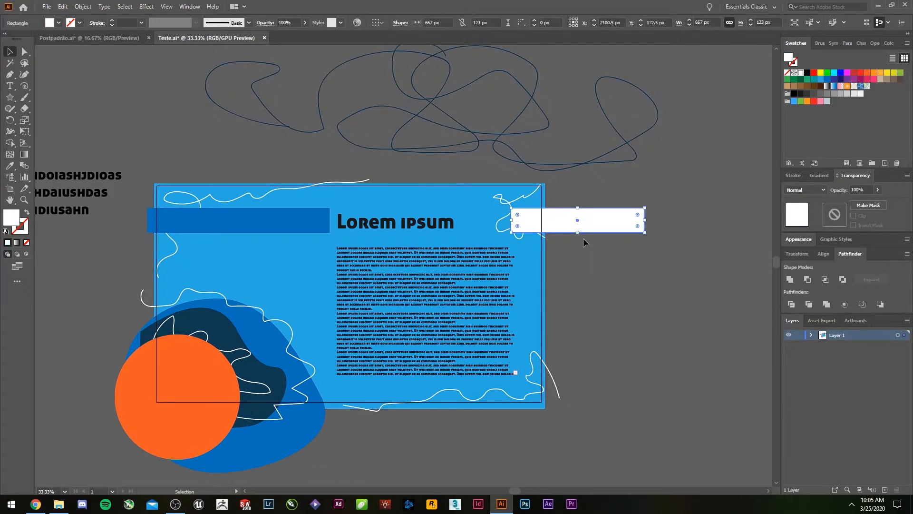
Apply the rough charcoal-like brush to the white wavy line along the card's bottom edge
{"action": "left_click", "coordinate": [558, 385]}
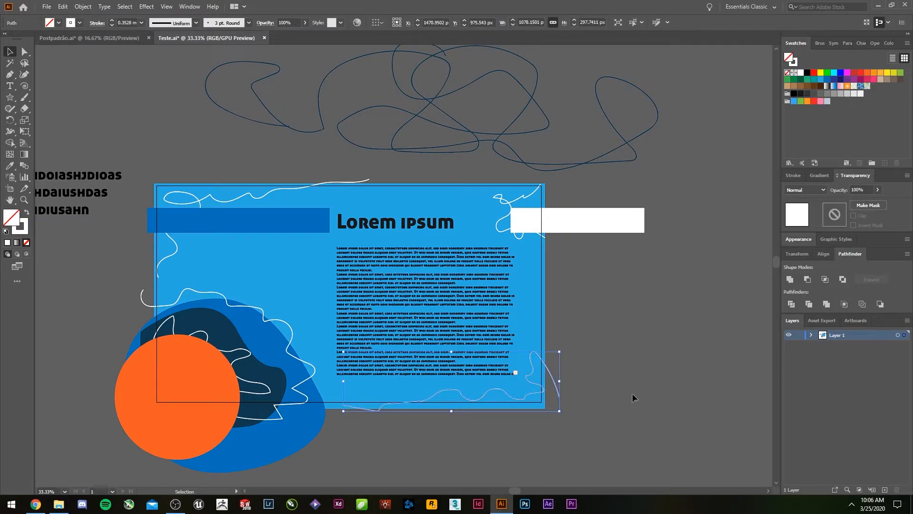
{"action": "left_click", "coordinate": [216, 22]}
{"action": "left_click", "coordinate": [200, 74]}
{"action": "left_click", "coordinate": [613, 400]}
{"action": "left_click", "coordinate": [628, 419]}
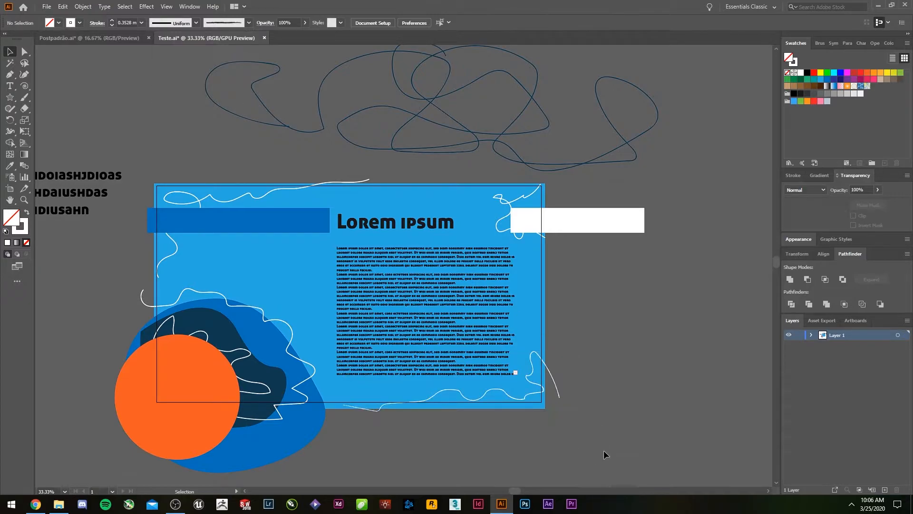
Set the stroke weight of the bottom-edge white line to 5 mm, keeping the Uniform width profile
{"action": "scroll", "coordinate": [420, 400], "scroll_direction": "up", "scroll_amount": 2}
{"action": "left_click", "coordinate": [499, 384]}
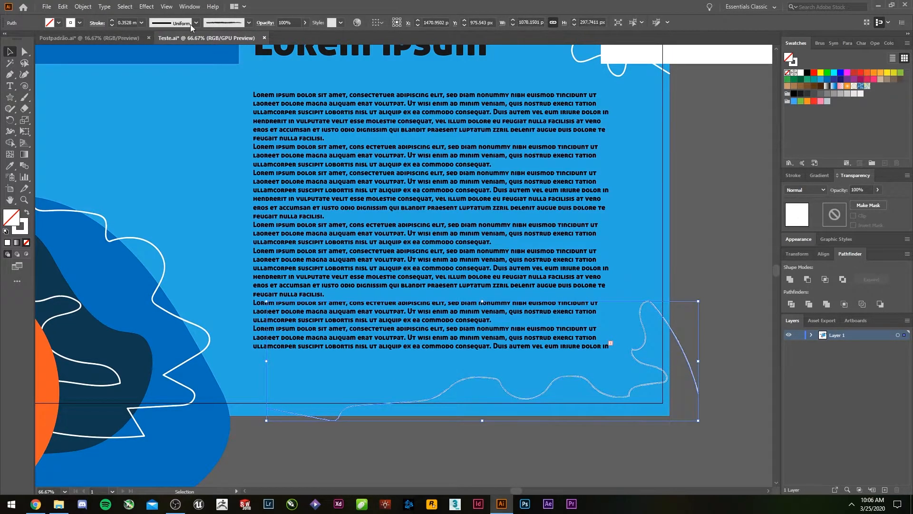
{"action": "left_click", "coordinate": [177, 24]}
{"action": "left_click", "coordinate": [237, 26]}
{"action": "left_click", "coordinate": [242, 22]}
{"action": "left_click", "coordinate": [229, 23]}
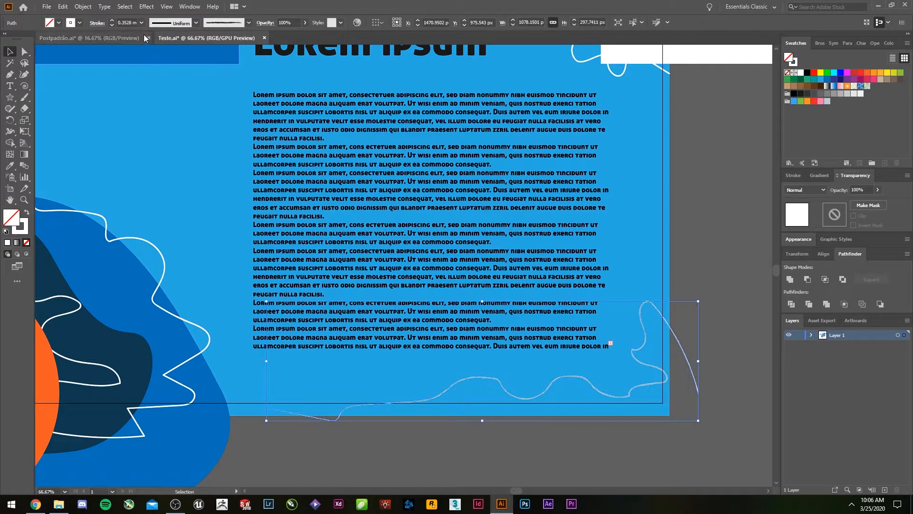
{"action": "left_click", "coordinate": [141, 23]}
{"action": "left_click", "coordinate": [156, 158]}
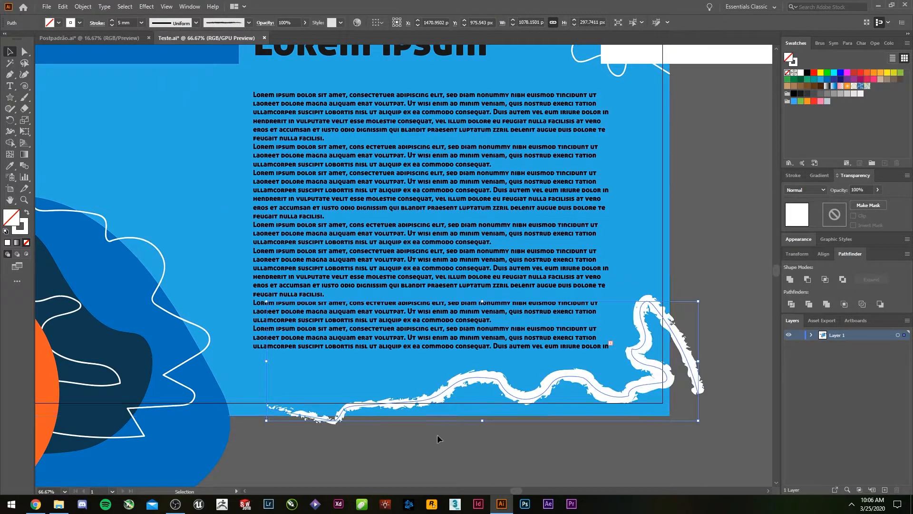
{"action": "left_click", "coordinate": [489, 449]}
Apply the same rough brush to the white wavy line around the blobs, keeping its width profile Uniform
{"action": "scroll", "coordinate": [490, 449], "scroll_direction": "down", "scroll_amount": 1}
{"action": "scroll", "coordinate": [493, 435], "scroll_direction": "down", "scroll_amount": 1}
{"action": "left_click", "coordinate": [329, 373]}
{"action": "left_click", "coordinate": [153, 27]}
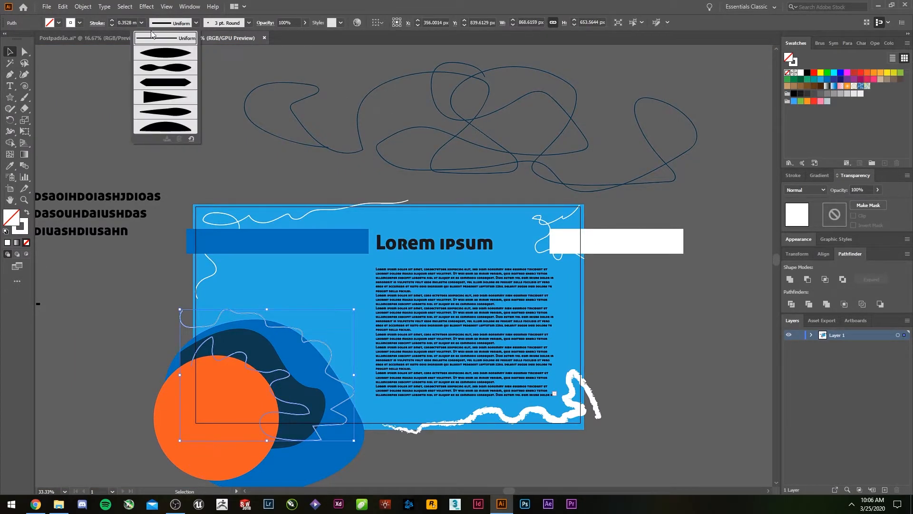
{"action": "left_click", "coordinate": [173, 24]}
{"action": "left_click", "coordinate": [175, 27]}
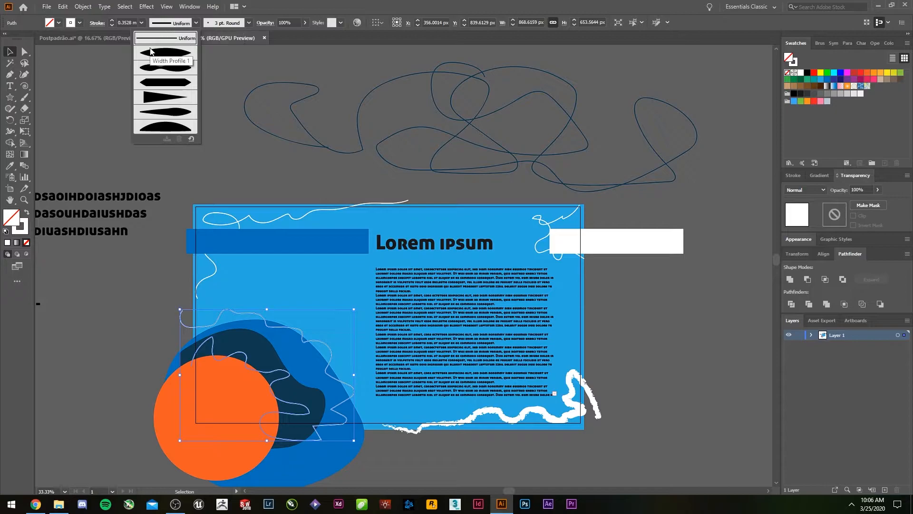
{"action": "left_click", "coordinate": [230, 24]}
{"action": "left_click", "coordinate": [193, 72]}
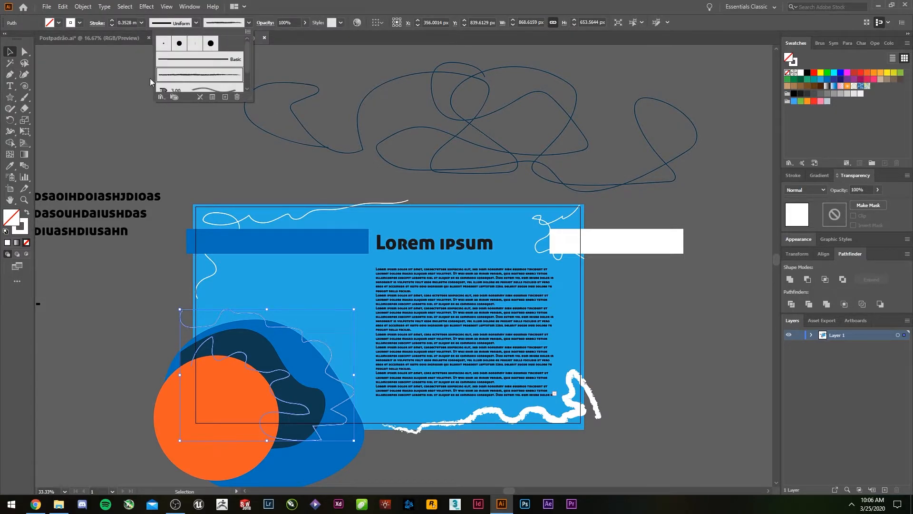
{"action": "left_click", "coordinate": [137, 129]}
Set the stroke weight of the white wavy line around the blobs to 1 mm
{"action": "left_click", "coordinate": [218, 227]}
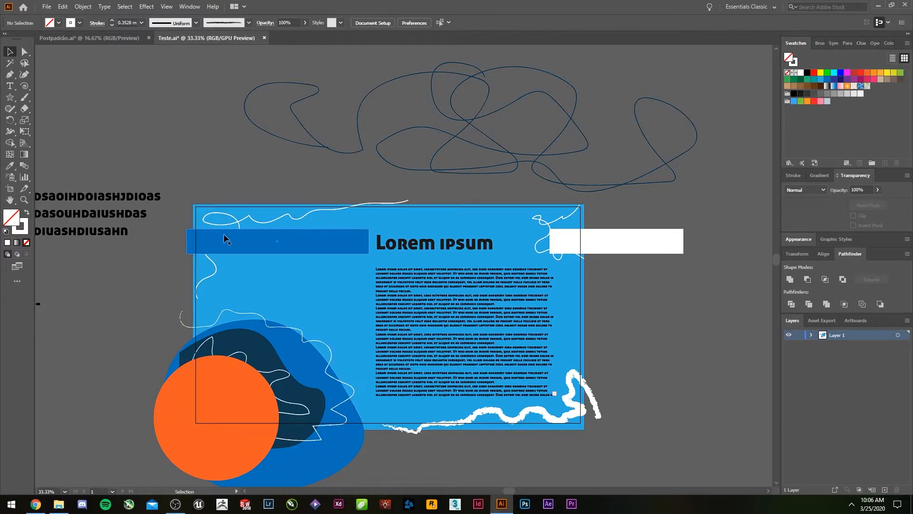
{"action": "left_click", "coordinate": [267, 326]}
{"action": "left_click", "coordinate": [141, 22]}
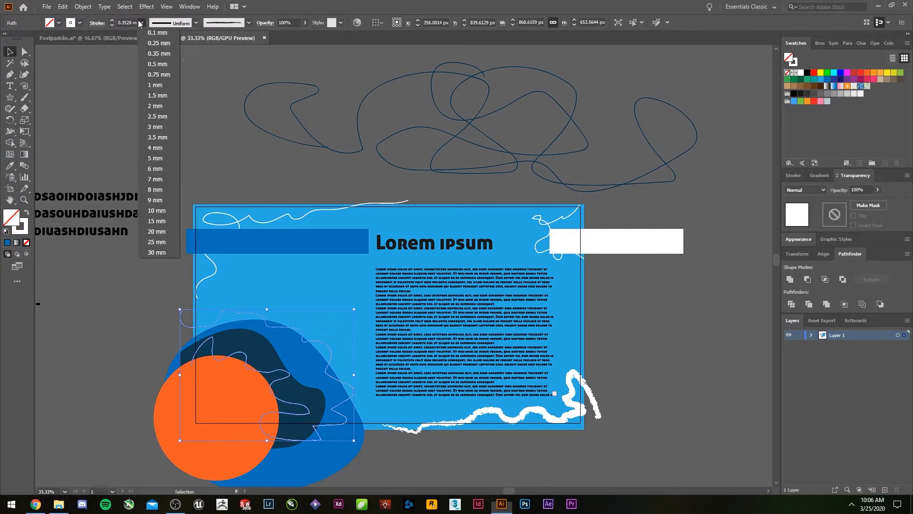
{"action": "left_click", "coordinate": [162, 84]}
{"action": "left_click", "coordinate": [118, 119]}
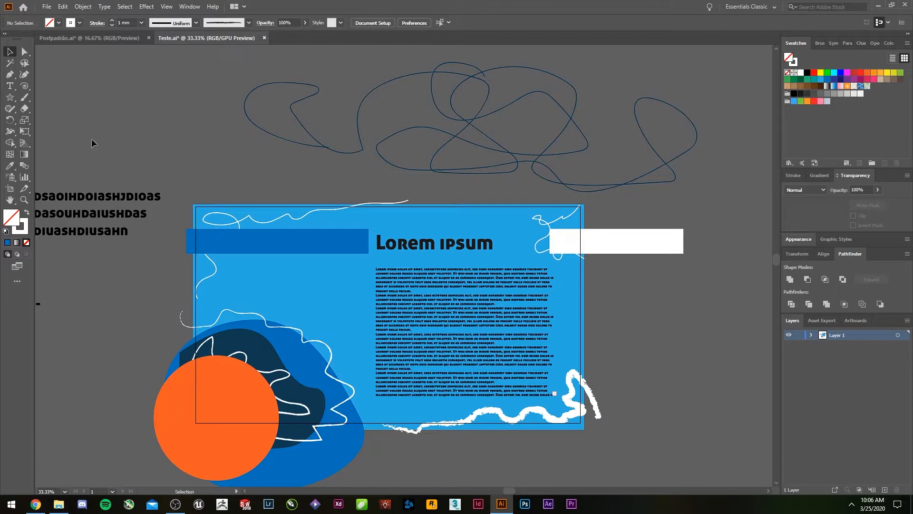
Try erasing part of the thin white line near the card's upper-left corner with the Eraser tool
{"action": "left_click", "coordinate": [24, 109]}
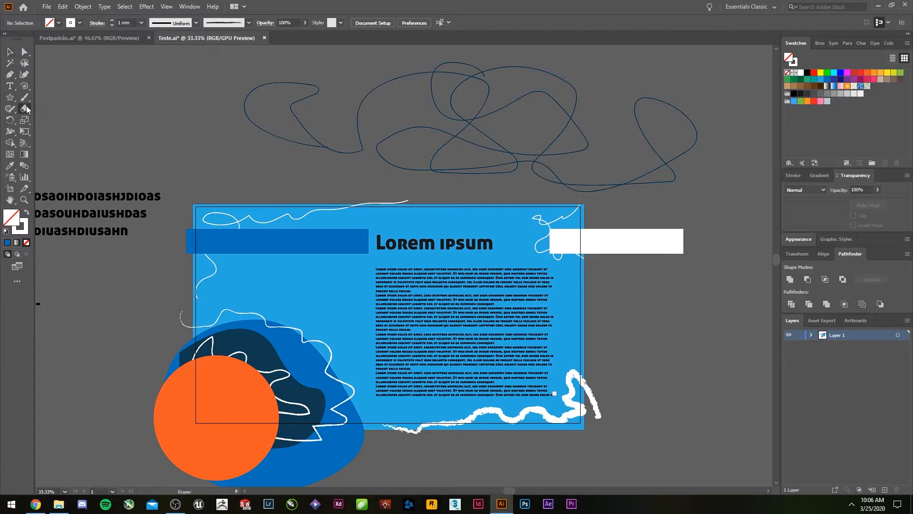
{"action": "left_click_drag", "start_coordinate": [208, 210], "coordinate": [215, 214]}
{"action": "key", "text": "ctrl+z"}
Move the thin white line from the card's upper-left corner up off the card and erase its middle stretch with the Eraser tool
{"action": "key", "text": "alt+v"}
{"action": "left_click", "coordinate": [334, 185]}
{"action": "key", "text": "v"}
{"action": "left_click", "coordinate": [310, 212]}
{"action": "mouse_move", "coordinate": [214, 205]}
{"action": "left_mouse_down"}
{"action": "mouse_move", "coordinate": [169, 146]}
{"action": "mouse_move", "coordinate": [206, 170]}
{"action": "left_mouse_up"}
{"action": "left_click", "coordinate": [67, 92]}
{"action": "left_click", "coordinate": [25, 109]}
{"action": "mouse_move", "coordinate": [254, 142]}
{"action": "left_mouse_down"}
{"action": "mouse_move", "coordinate": [284, 149]}
{"action": "mouse_move", "coordinate": [231, 153]}
{"action": "mouse_move", "coordinate": [241, 150]}
{"action": "mouse_move", "coordinate": [224, 162]}
{"action": "mouse_move", "coordinate": [234, 157]}
{"action": "mouse_move", "coordinate": [194, 156]}
{"action": "left_mouse_up"}
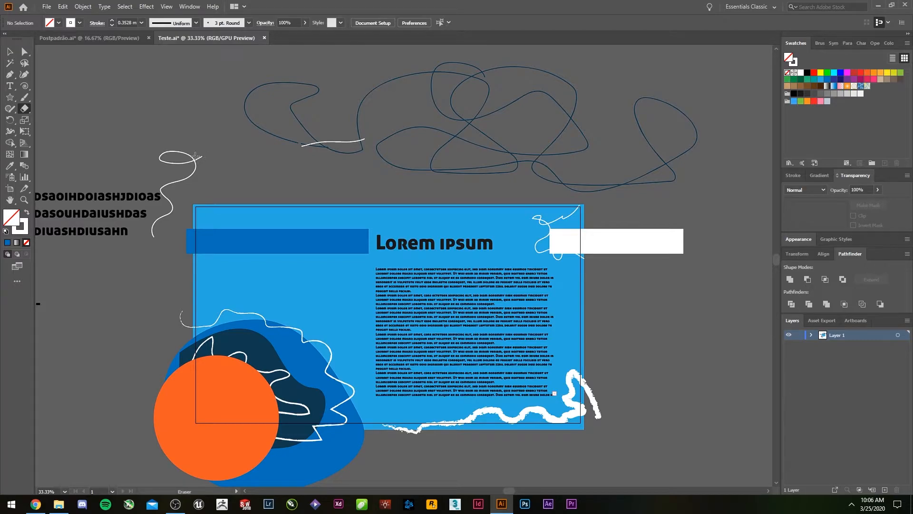
Place a copy of the blue card background on the empty canvas beyond the card's lower-right corner
{"action": "left_click", "coordinate": [26, 108]}
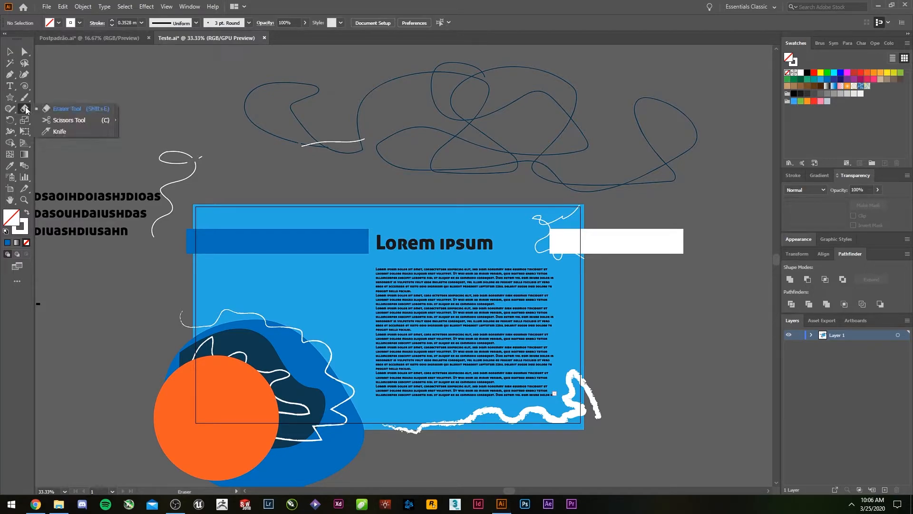
{"action": "left_click", "coordinate": [62, 122]}
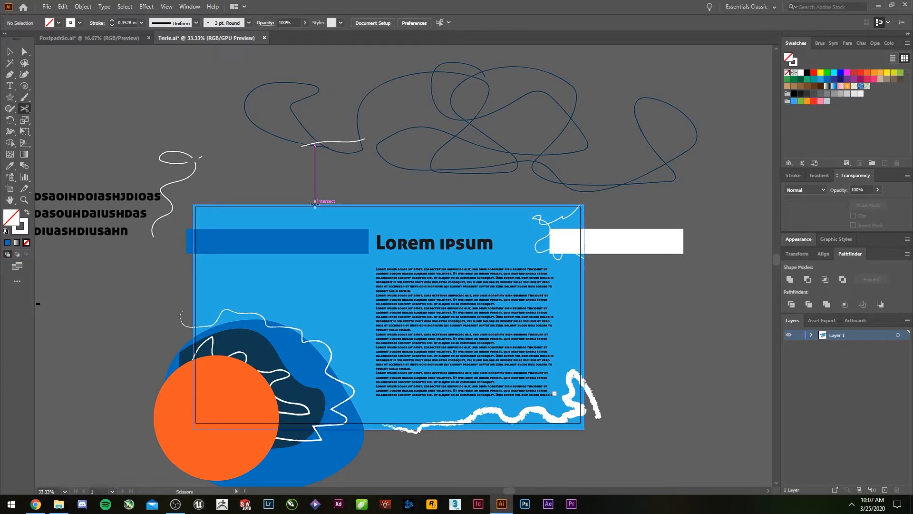
{"action": "key", "text": "v"}
{"action": "left_click", "coordinate": [295, 214]}
{"action": "left_click_drag", "start_coordinate": [383, 288], "coordinate": [203, 142]}
{"action": "left_click_drag", "start_coordinate": [165, 186], "coordinate": [570, 311]}
{"action": "left_click_drag", "start_coordinate": [558, 322], "coordinate": [473, 336]}
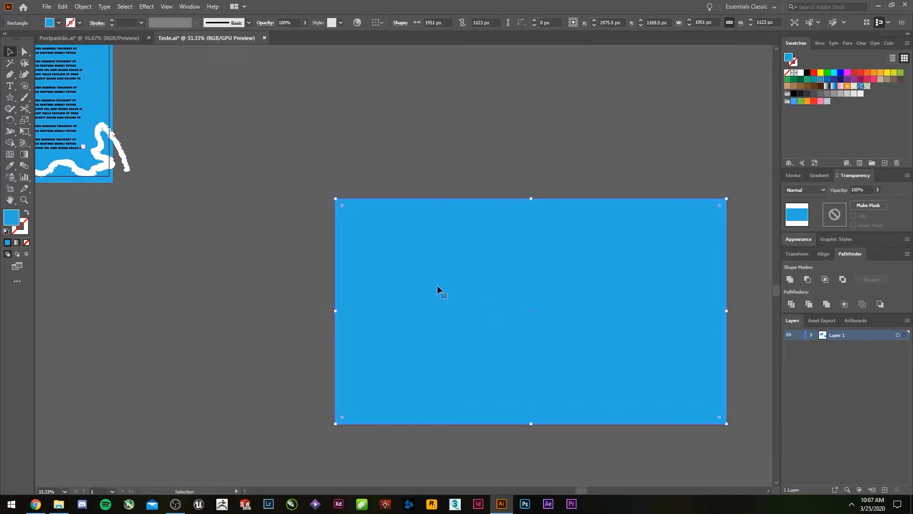
Cut the copied blue rectangle diagonally between its top and bottom edges with the Scissors tool, and pull the left piece away
{"action": "left_click", "coordinate": [25, 108]}
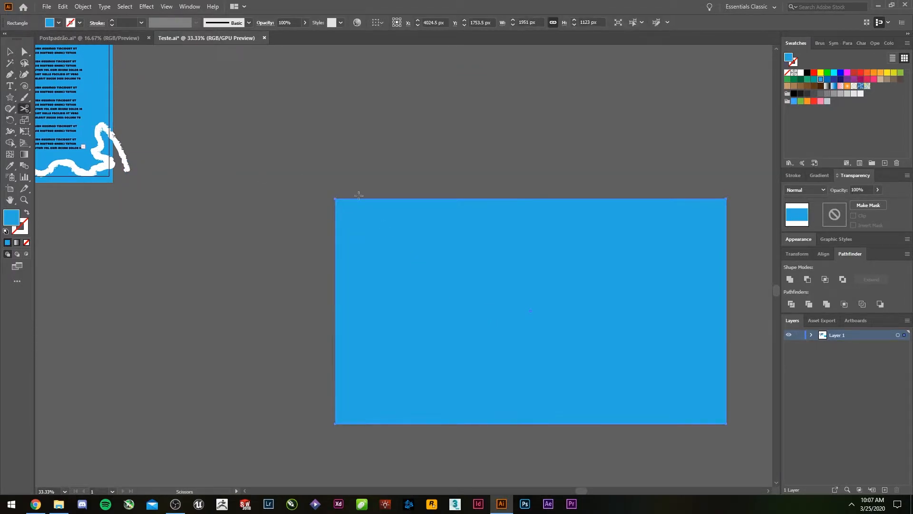
{"action": "left_click", "coordinate": [408, 198]}
{"action": "left_click", "coordinate": [466, 423]}
{"action": "key", "text": "v"}
{"action": "left_click", "coordinate": [386, 301]}
{"action": "left_click_drag", "start_coordinate": [396, 314], "coordinate": [315, 319]}
{"action": "left_click", "coordinate": [418, 280]}
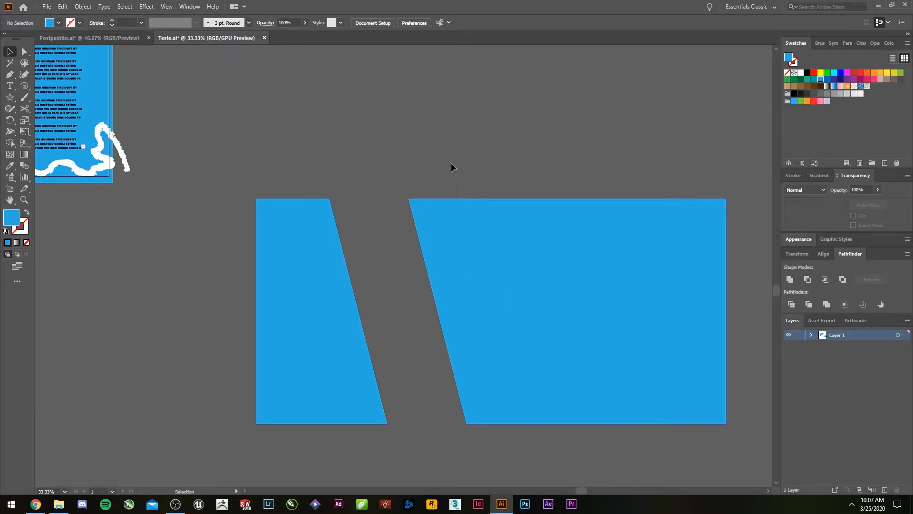
Undo the separation of the left piece and delete both pieces of the cut blue rectangle
{"action": "key", "text": "ctrl+z"}
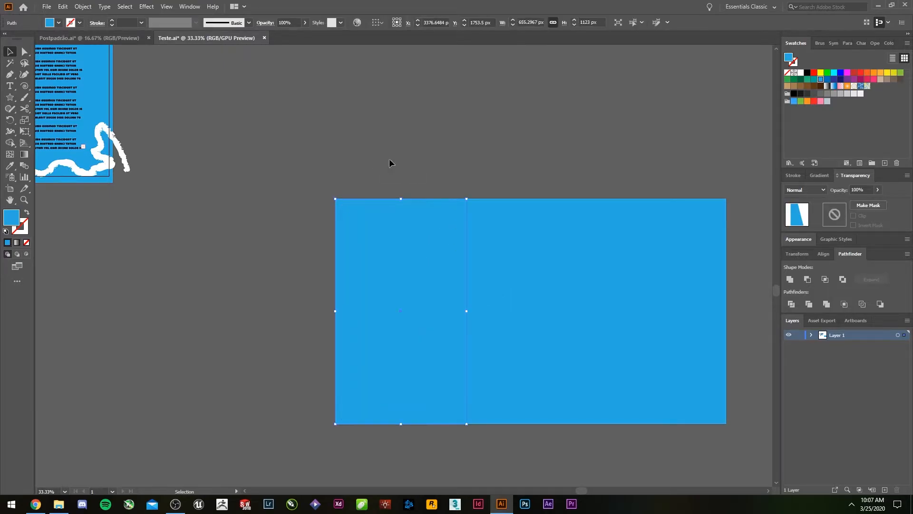
{"action": "left_click", "coordinate": [379, 166]}
{"action": "scroll", "coordinate": [374, 168], "scroll_direction": "down", "scroll_amount": 2}
{"action": "left_click", "coordinate": [464, 259]}
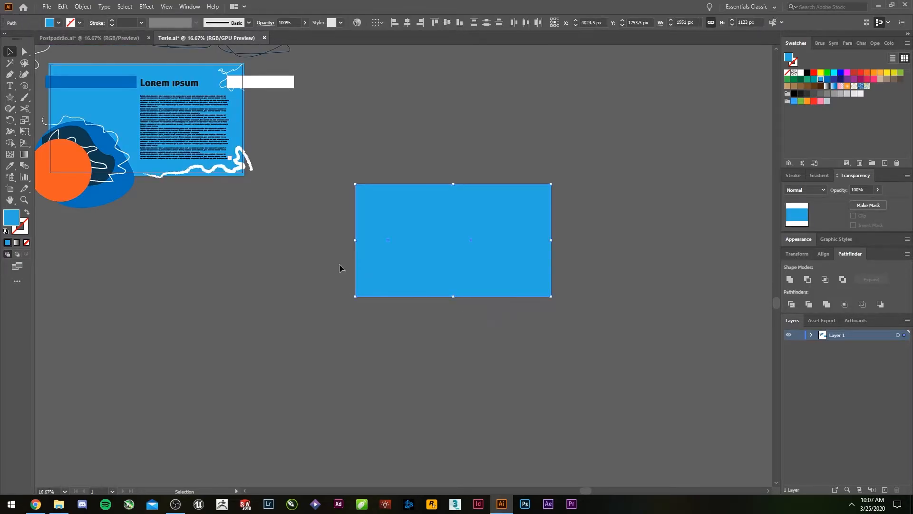
{"action": "key", "text": "Delete"}
Place a copy of the orange circle on the empty canvas below and to the right of the card
{"action": "left_click_drag", "start_coordinate": [116, 220], "coordinate": [203, 250]}
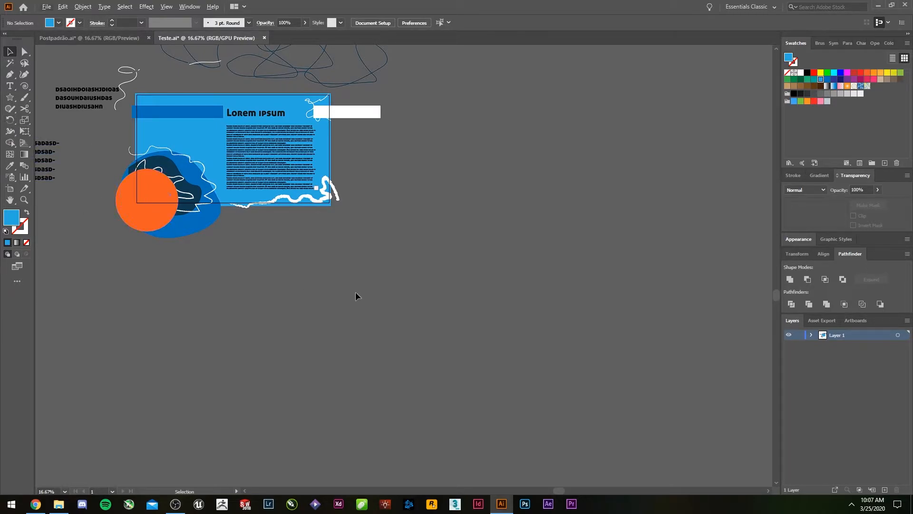
{"action": "left_click_drag", "start_coordinate": [162, 225], "coordinate": [465, 350], "text": "alt"}
{"action": "left_click", "coordinate": [587, 283]}
{"action": "left_click_drag", "start_coordinate": [613, 321], "coordinate": [489, 324]}
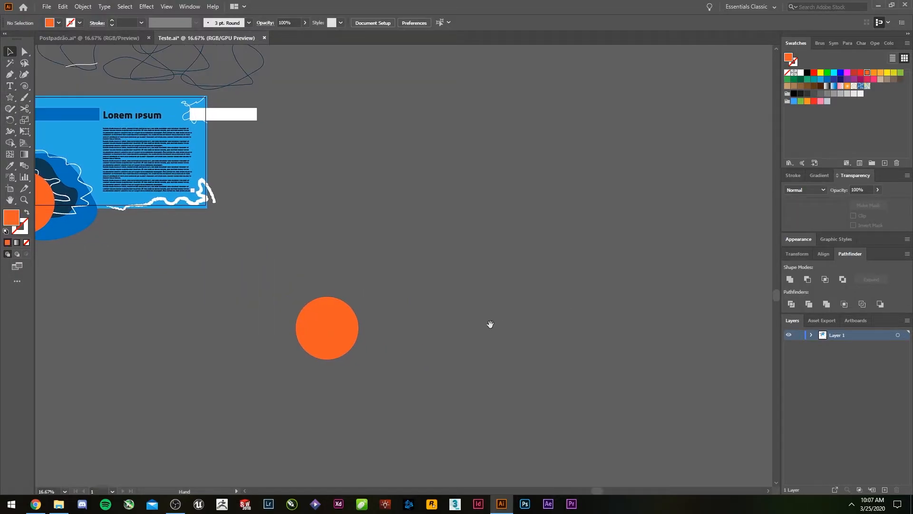
Try rotating the copied orange circle with the Rotate tool around a pivot point set to its right
{"action": "left_click", "coordinate": [351, 332]}
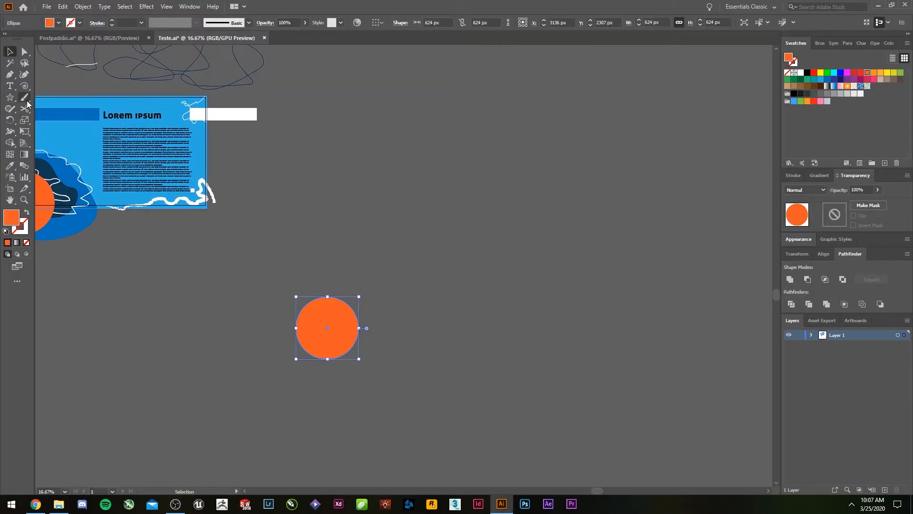
{"action": "left_click", "coordinate": [10, 120]}
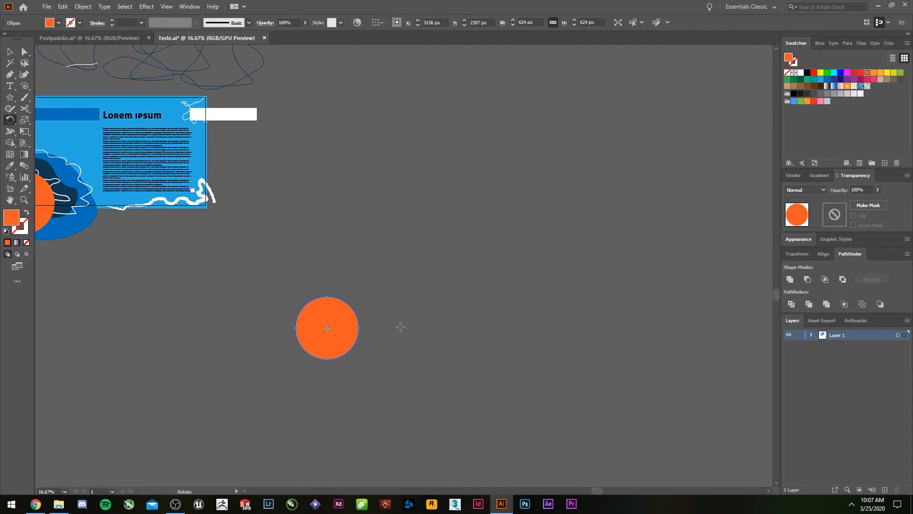
{"action": "left_click", "coordinate": [420, 330]}
{"action": "left_click_drag", "start_coordinate": [350, 339], "coordinate": [509, 408]}
{"action": "key", "text": "ctrl+z"}
{"action": "key", "text": "v"}
{"action": "left_click", "coordinate": [375, 361]}
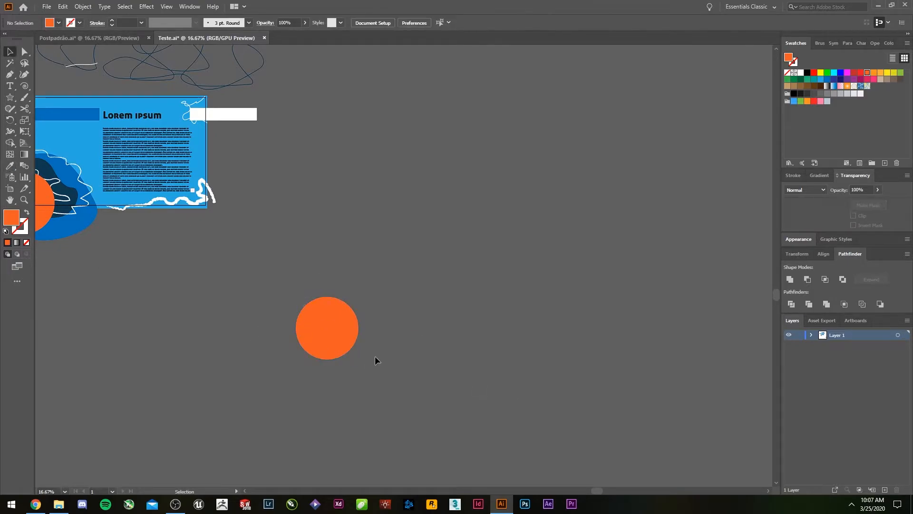
Try another rotation of the circle around an outside pivot, undo it, and open the numeric Rotate options without applying them
{"action": "left_click", "coordinate": [350, 329]}
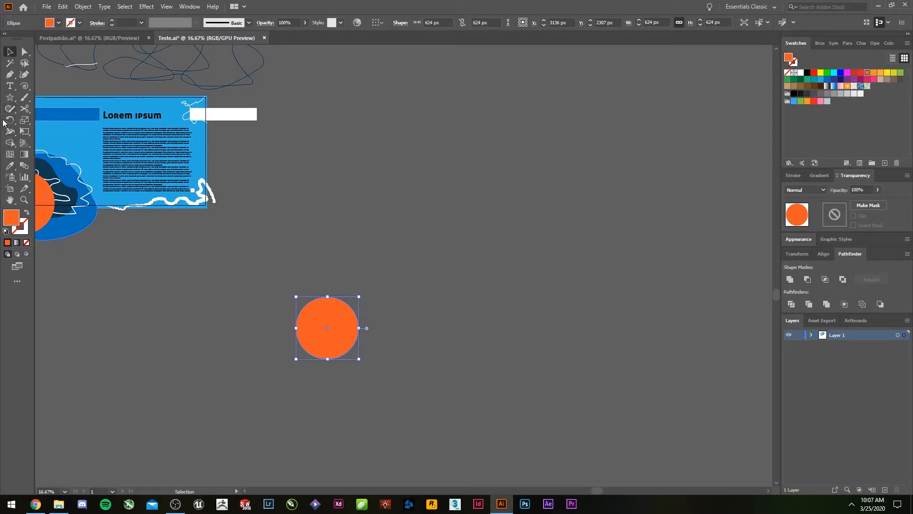
{"action": "left_click", "coordinate": [9, 121]}
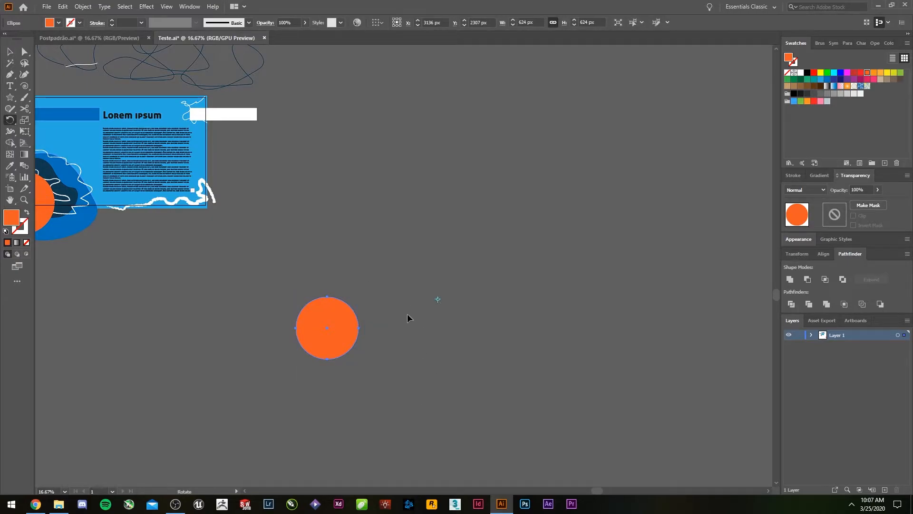
{"action": "left_click_drag", "start_coordinate": [352, 336], "coordinate": [265, 308]}
{"action": "key", "text": "ctrl+z"}
{"action": "key", "text": "ctrl+z"}
{"action": "left_click", "coordinate": [356, 364], "text": "alt"}
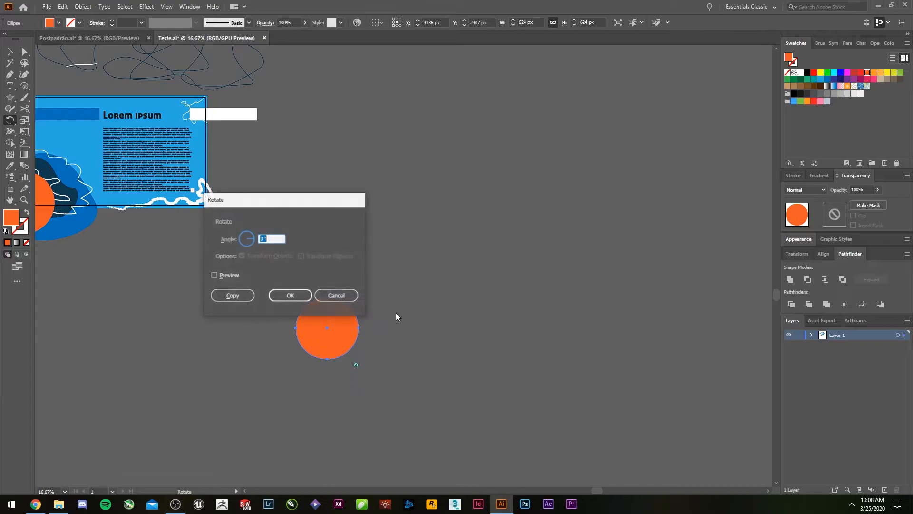
{"action": "left_click", "coordinate": [336, 296]}
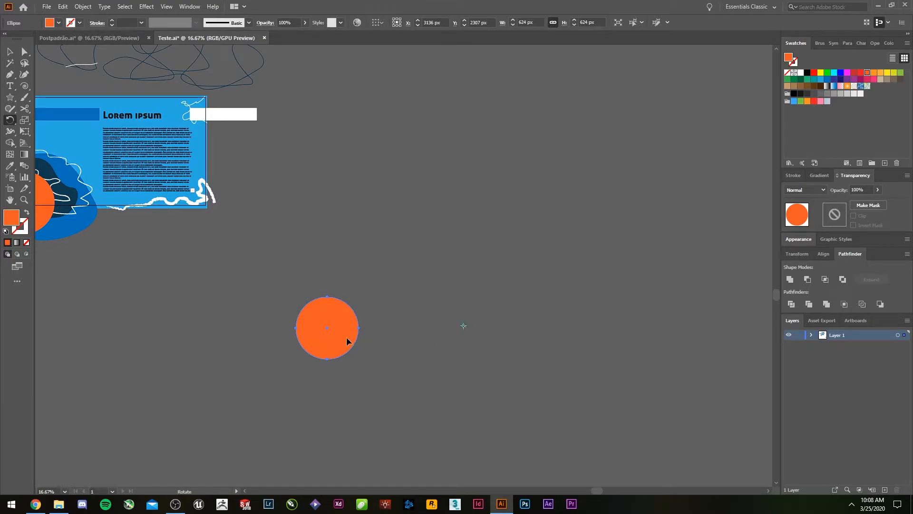
Rotate a copy of the orange circle around the pivot to its right and repeat the transformation until the circles complete a ring
{"action": "left_click_drag", "start_coordinate": [338, 338], "coordinate": [377, 391]}
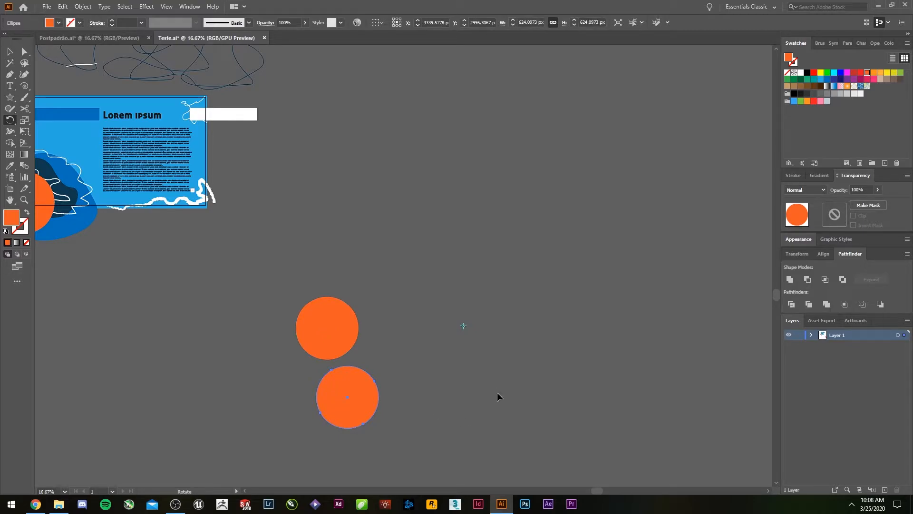
{"action": "key", "text": "ctrl+d"}
{"action": "key", "text": "ctrl+d"}
{"action": "key", "text": "ctrl+d"}
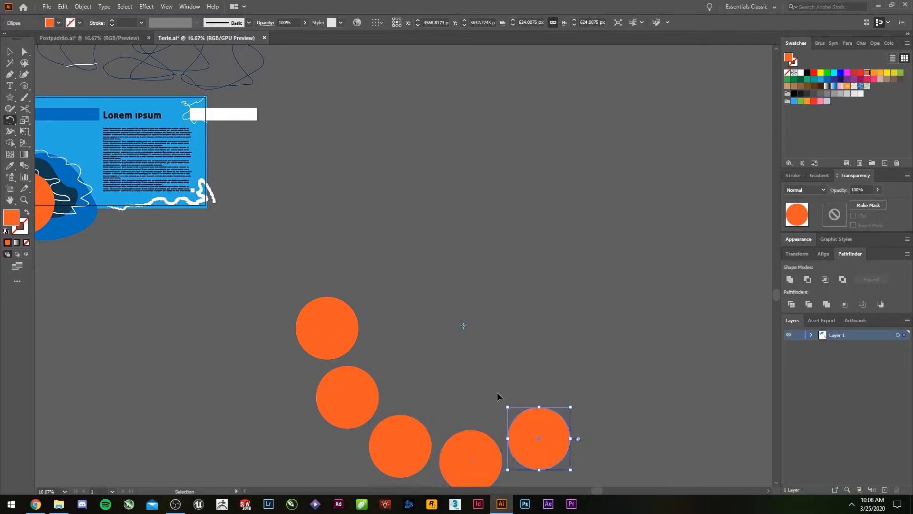
{"action": "key", "text": "ctrl+d"}
{"action": "key", "text": "ctrl+d"}
{"action": "key", "text": "ctrl+d"}
{"action": "key", "text": "ctrl+d"}
{"action": "key", "text": "ctrl+d"}
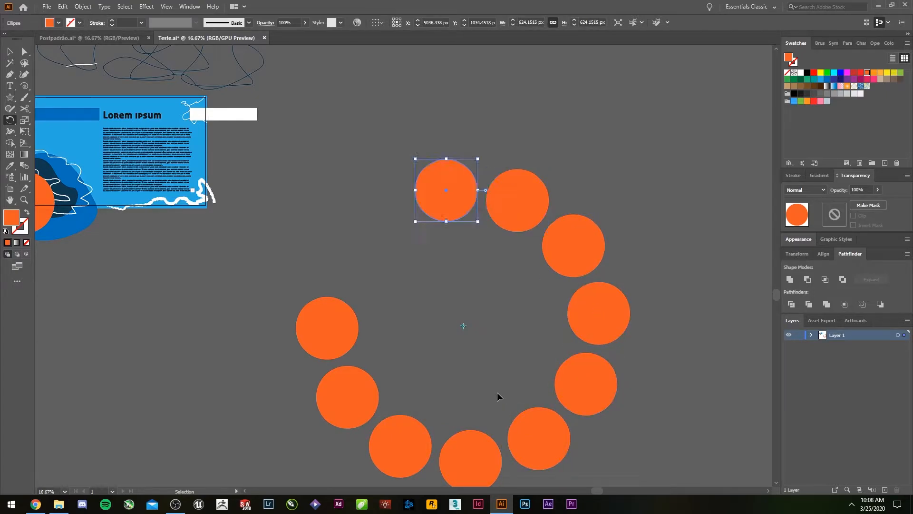
{"action": "key", "text": "ctrl+d"}
{"action": "key", "text": "ctrl+d"}
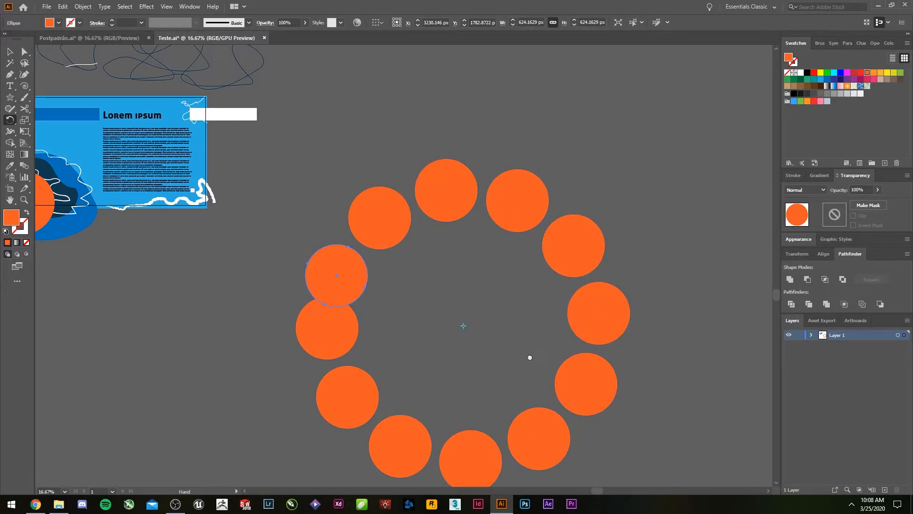
Keep repeating the rotated copy around the same pivot until the ring is filled with densely overlapping circles
{"action": "left_click_drag", "start_coordinate": [529, 357], "coordinate": [455, 301]}
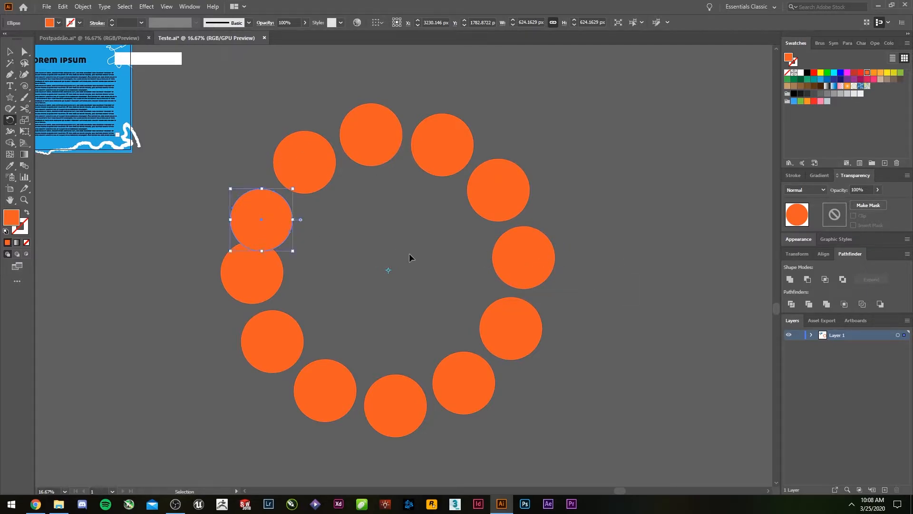
{"action": "key", "text": "ctrl+d"}
{"action": "key", "text": "ctrl+d"}
{"action": "key", "text": "ctrl+d"}
{"action": "key", "text": "ctrl+d"}
{"action": "key", "text": "ctrl+d"}
{"action": "key", "text": "ctrl+d"}
{"action": "key", "text": "ctrl+d"}
{"action": "key", "text": "ctrl+d"}
{"action": "key", "text": "ctrl+d"}
{"action": "key", "text": "ctrl+d"}
{"action": "key", "text": "ctrl+d"}
{"action": "key", "text": "ctrl+d"}
{"action": "key", "text": "ctrl+d"}
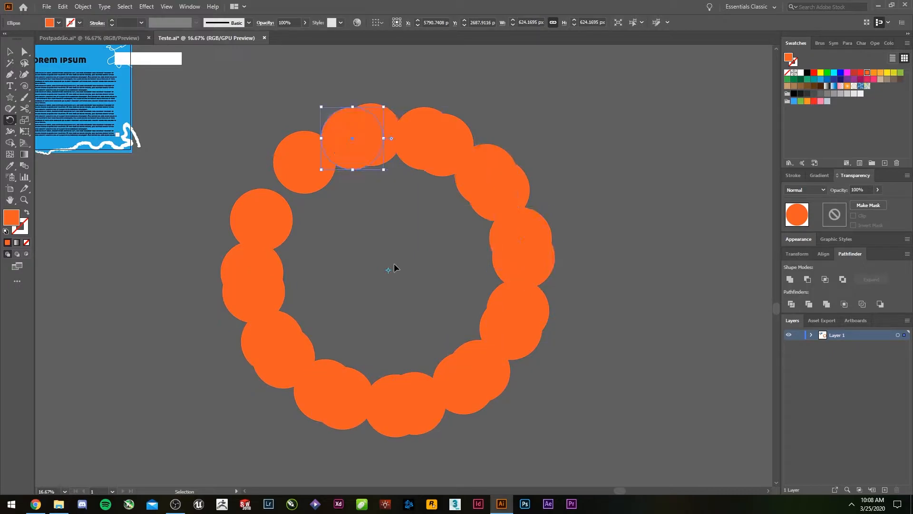
{"action": "key", "text": "ctrl+d"}
{"action": "key", "text": "ctrl+d"}
{"action": "key", "text": "ctrl+d"}
{"action": "key", "text": "ctrl+d"}
{"action": "key", "text": "ctrl+d"}
{"action": "key", "text": "ctrl+d"}
{"action": "key", "text": "ctrl+d"}
{"action": "key", "text": "ctrl+d"}
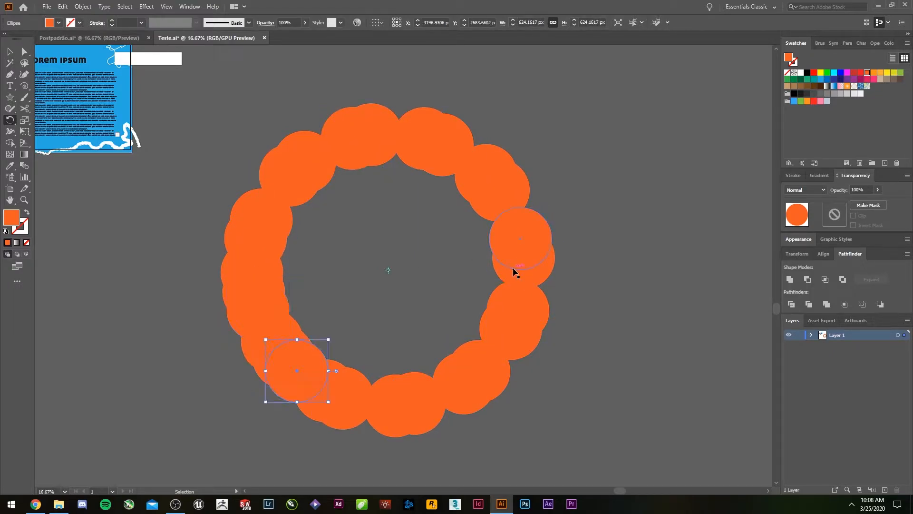
{"action": "key", "text": "ctrl+d"}
{"action": "key", "text": "ctrl+d"}
{"action": "key", "text": "ctrl+d"}
Select all circles of the ring and swap their fill and stroke so only orange outlines are left
{"action": "key", "text": "v"}
{"action": "left_click_drag", "start_coordinate": [602, 430], "coordinate": [194, 101]}
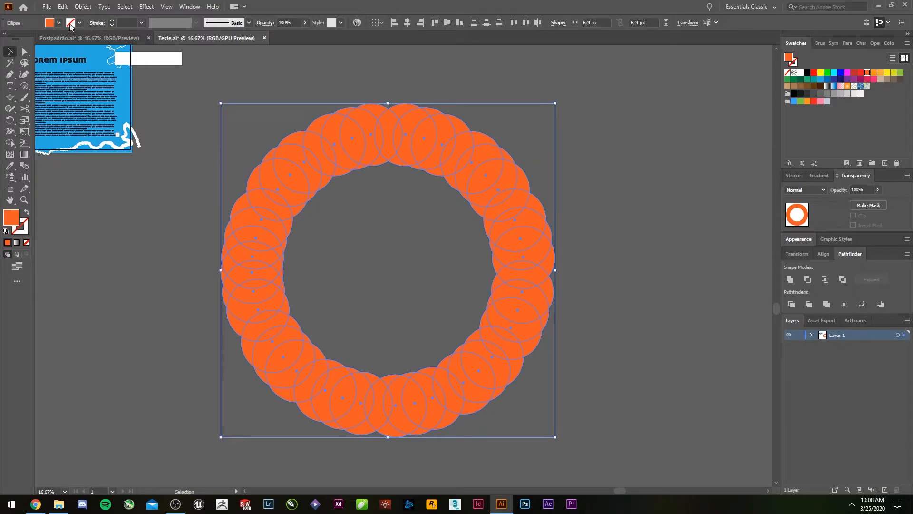
{"action": "key", "text": "shift+x"}
{"action": "left_click", "coordinate": [143, 281]}
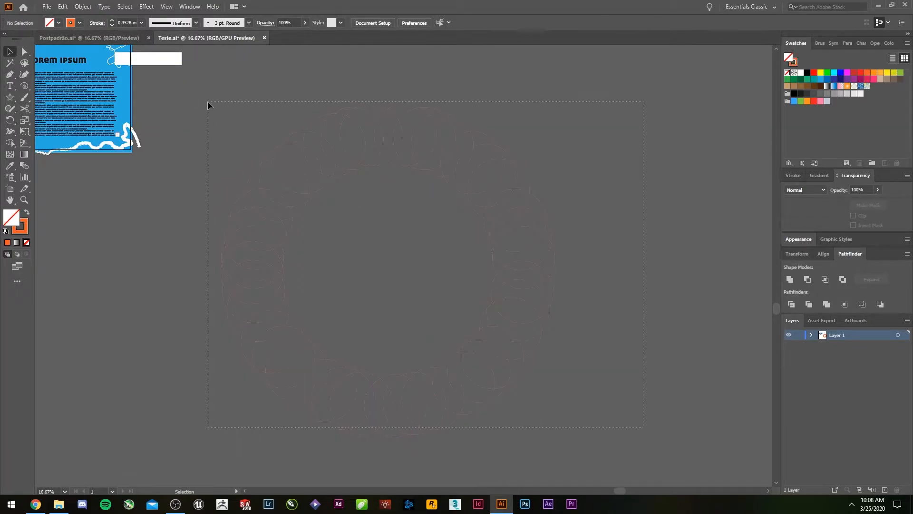
Give all circles of the ring a black stroke with a weight of 2 mm
{"action": "left_click_drag", "start_coordinate": [209, 100], "coordinate": [563, 445]}
{"action": "left_click", "coordinate": [79, 23]}
{"action": "left_click", "coordinate": [26, 39]}
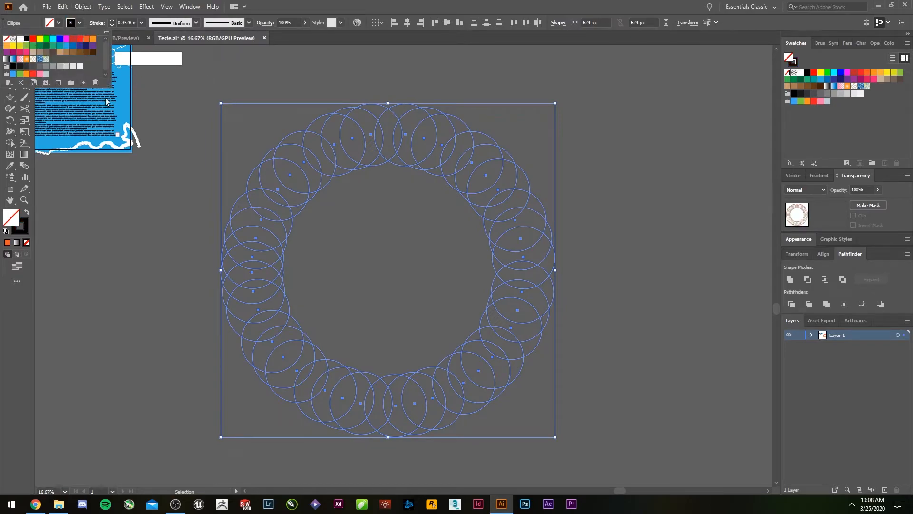
{"action": "left_click", "coordinate": [140, 23]}
{"action": "left_click", "coordinate": [140, 23]}
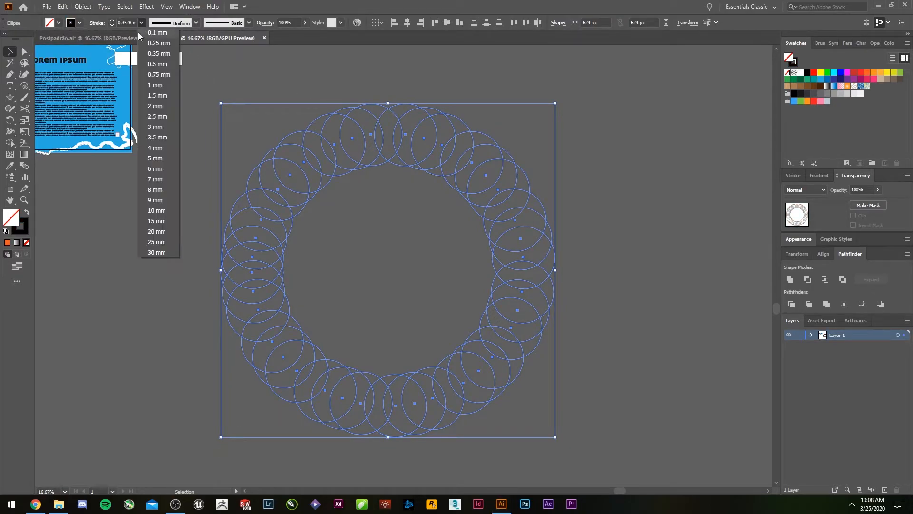
{"action": "left_click", "coordinate": [156, 107]}
{"action": "left_click", "coordinate": [186, 304]}
Scale the whole ring of outlined circles down to about a quarter of its size
{"action": "scroll", "coordinate": [191, 312], "scroll_direction": "down", "scroll_amount": 1}
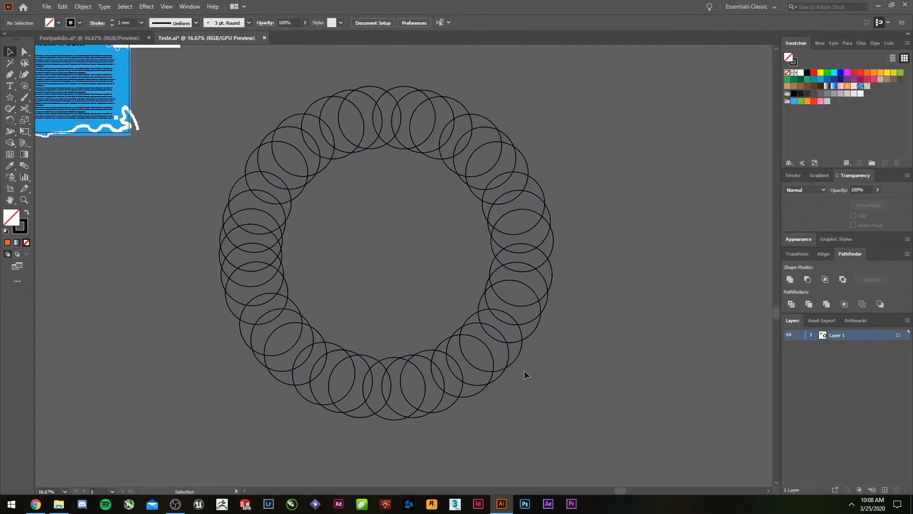
{"action": "scroll", "coordinate": [595, 391], "scroll_direction": "down", "scroll_amount": 1}
{"action": "scroll", "coordinate": [593, 389], "scroll_direction": "down", "scroll_amount": 1}
{"action": "left_click", "coordinate": [433, 193]}
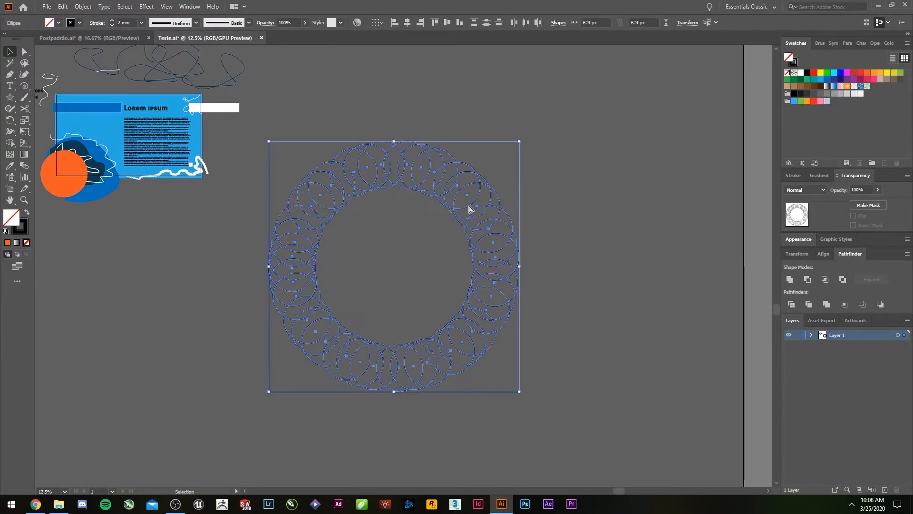
{"action": "left_click_drag", "start_coordinate": [516, 155], "coordinate": [332, 276]}
{"action": "left_click", "coordinate": [353, 312]}
Move the small ring onto the card's lower-left corner so it overlaps the orange circle and the dark blue blob
{"action": "left_click_drag", "start_coordinate": [327, 350], "coordinate": [96, 164]}
{"action": "left_click", "coordinate": [126, 218]}
{"action": "scroll", "coordinate": [76, 200], "scroll_direction": "up", "scroll_amount": 2}
{"action": "left_click_drag", "start_coordinate": [155, 253], "coordinate": [283, 313]}
{"action": "left_click_drag", "start_coordinate": [237, 264], "coordinate": [251, 253]}
{"action": "left_click", "coordinate": [299, 281]}
{"action": "left_click", "coordinate": [273, 263]}
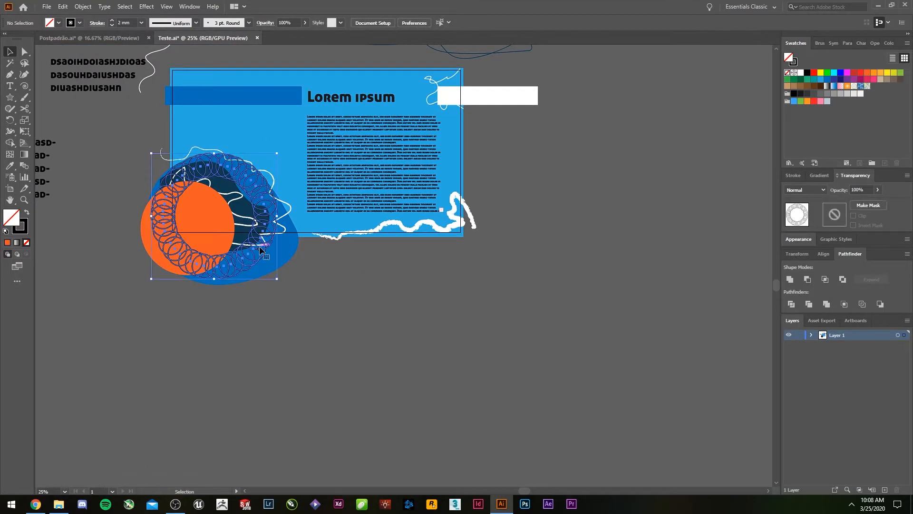
Recolour the ring with the card's light blue using the Eyedropper, swapping fill and stroke so only blue outlines remain
{"action": "key", "text": "i"}
{"action": "left_click", "coordinate": [291, 143]}
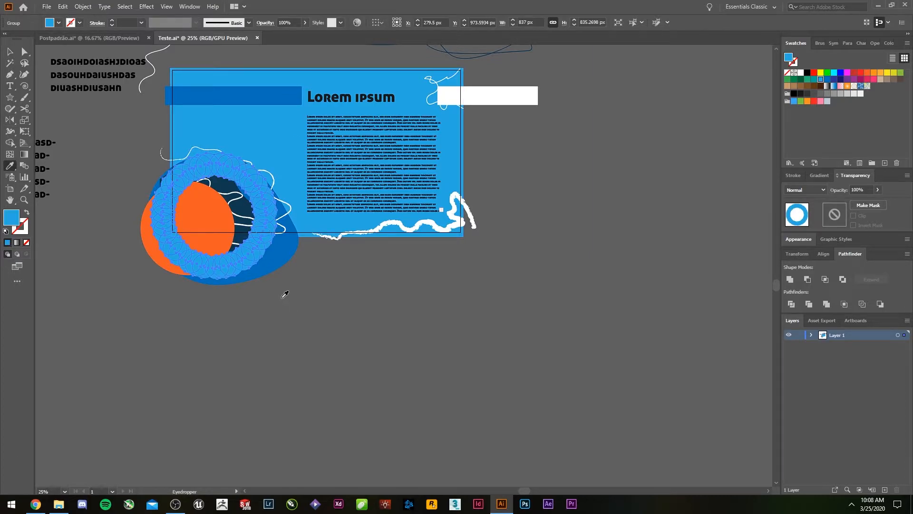
{"action": "key", "text": "shift+x"}
{"action": "key", "text": "v"}
{"action": "left_click", "coordinate": [381, 350]}
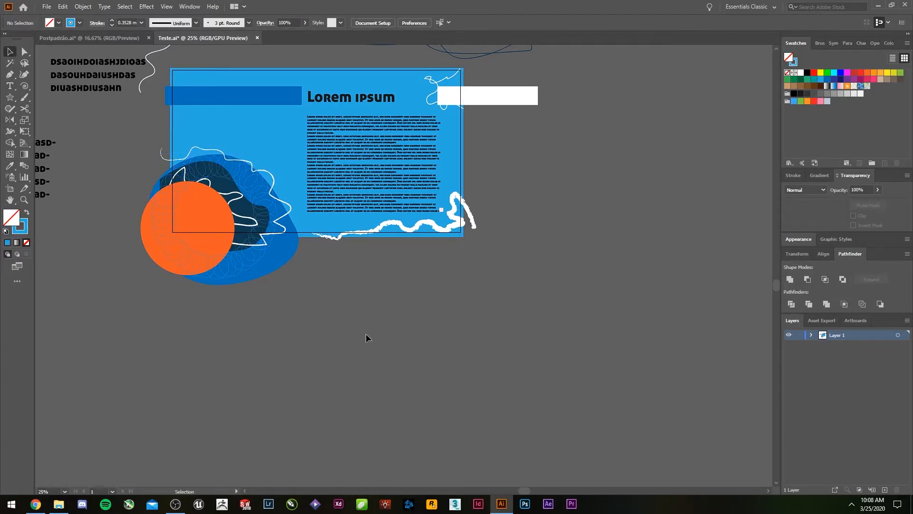
Try deleting the white hand-drawn lines over the blue blobs and undo the deletions
{"action": "scroll", "coordinate": [290, 270], "scroll_direction": "up", "scroll_amount": 1}
{"action": "left_click_drag", "start_coordinate": [368, 287], "coordinate": [382, 331]}
{"action": "left_click", "coordinate": [305, 230]}
{"action": "left_click", "coordinate": [323, 300]}
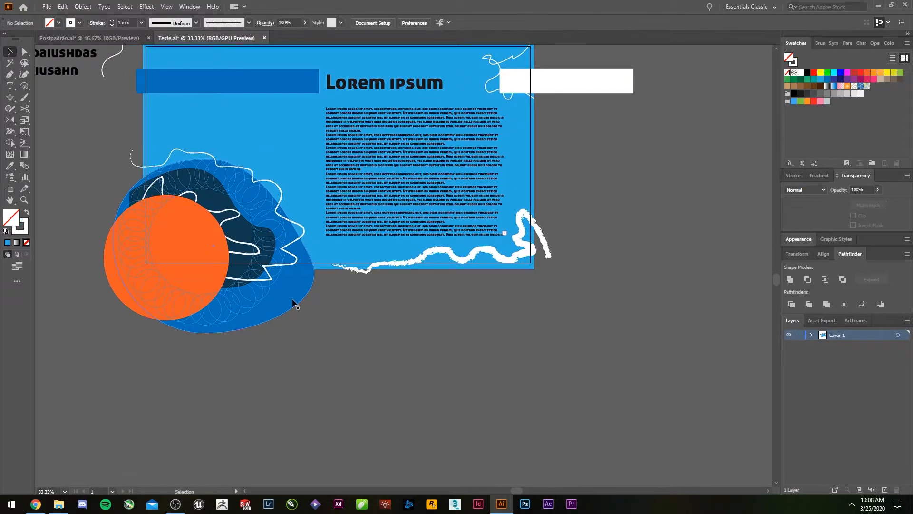
{"action": "left_click", "coordinate": [298, 247]}
{"action": "key", "text": "Delete"}
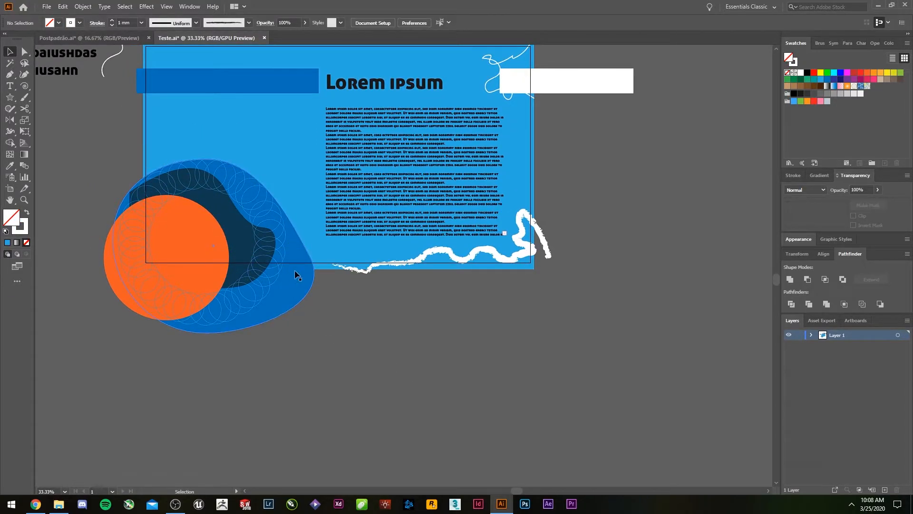
{"action": "left_click", "coordinate": [369, 267]}
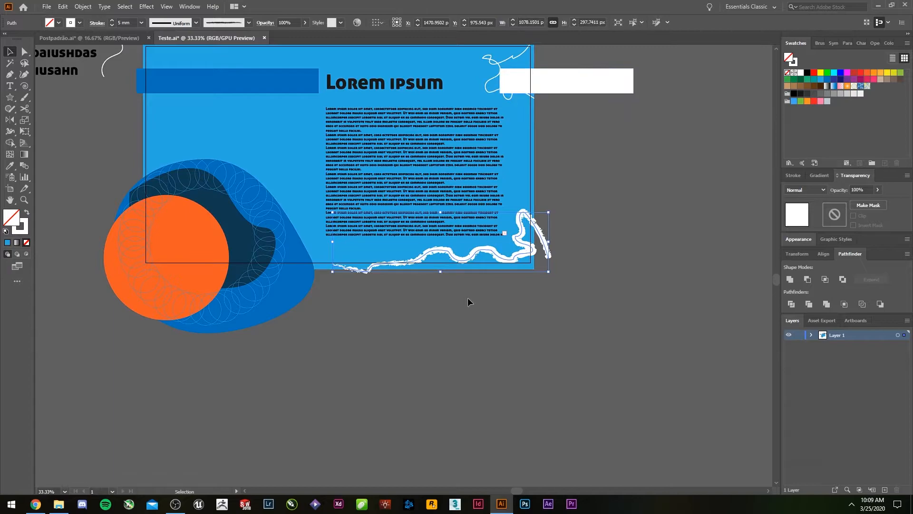
{"action": "key", "text": "ctrl+z"}
Move the filled light blue ring off the card into the empty area below it
{"action": "left_click_drag", "start_coordinate": [269, 253], "coordinate": [440, 328]}
{"action": "left_click", "coordinate": [523, 342]}
{"action": "left_click_drag", "start_coordinate": [550, 349], "coordinate": [455, 301]}
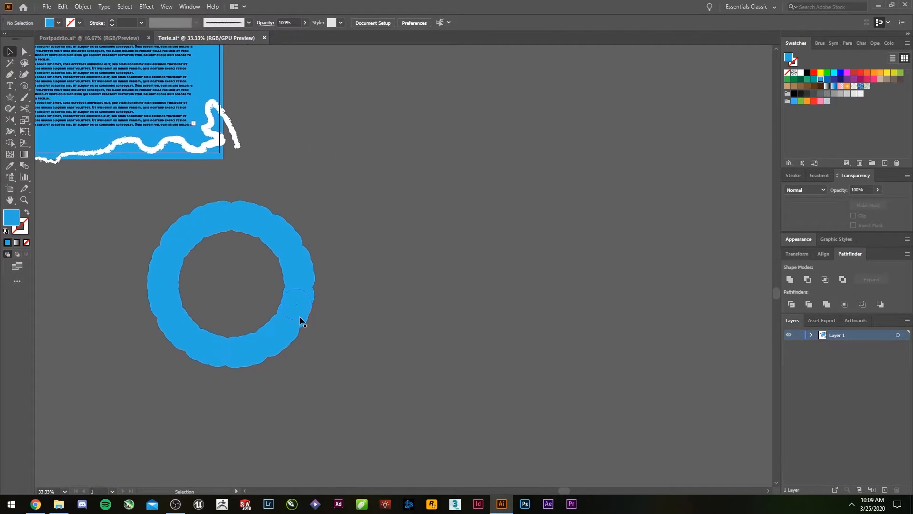
{"action": "left_click_drag", "start_coordinate": [302, 323], "coordinate": [378, 318]}
{"action": "key", "text": "z"}
{"action": "key", "text": "ctrl+z"}
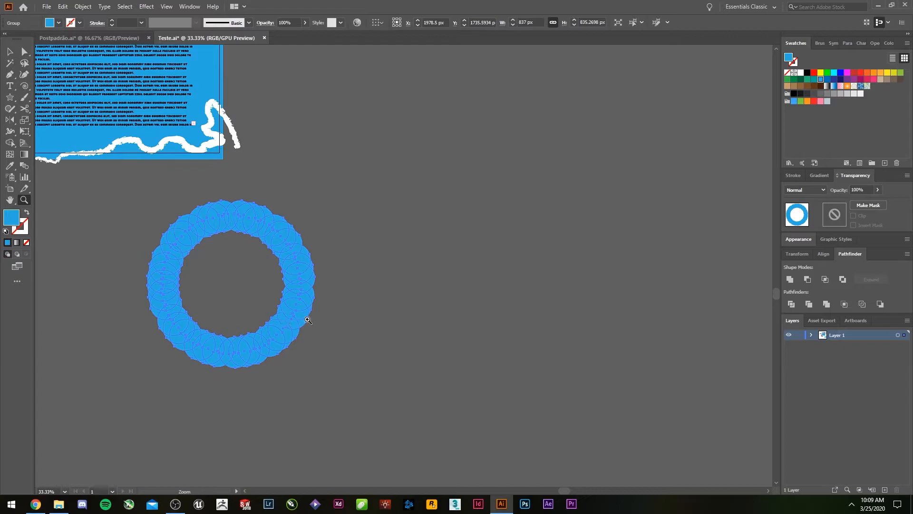
{"action": "left_click", "coordinate": [308, 320]}
{"action": "key", "text": "v"}
{"action": "key", "text": "ctrl+z"}
{"action": "key", "text": "z"}
{"action": "key", "text": "v"}
Copy the light blue ring sideways and repeat the transform to form a horizontal row of four rings
{"action": "scroll", "coordinate": [314, 316], "scroll_direction": "down", "scroll_amount": 7}
{"action": "left_click_drag", "start_coordinate": [234, 277], "coordinate": [469, 374]}
{"action": "left_click", "coordinate": [389, 356]}
{"action": "scroll", "coordinate": [476, 414], "scroll_direction": "right", "scroll_amount": 2}
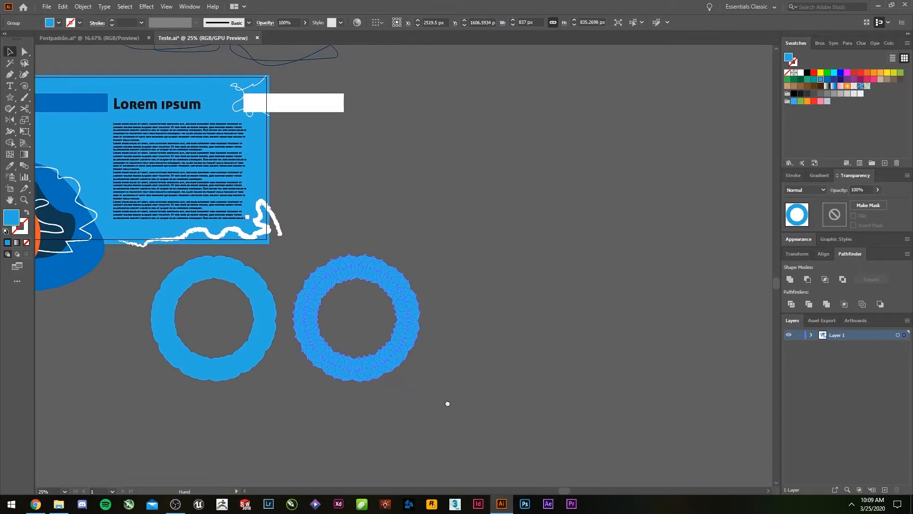
{"action": "key", "text": "a"}
{"action": "key", "text": "ctrl+d"}
{"action": "key", "text": "ctrl+d"}
{"action": "key", "text": "ctrl+d"}
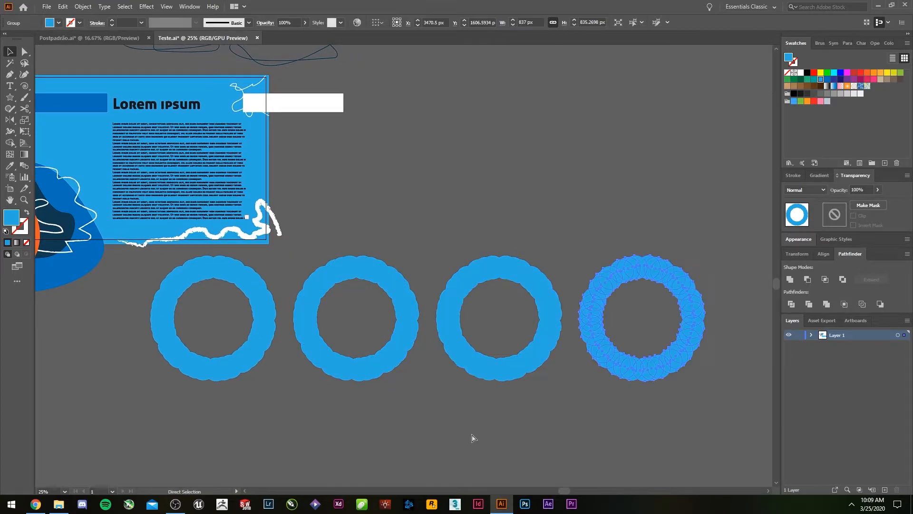
Delete the extra ring copies, keeping only the first ring of the row
{"action": "left_click_drag", "start_coordinate": [494, 392], "coordinate": [449, 241]}
{"action": "scroll", "coordinate": [301, 296], "scroll_direction": "down", "scroll_amount": 2}
{"action": "left_click_drag", "start_coordinate": [489, 311], "coordinate": [261, 194]}
{"action": "key", "text": "Delete"}
{"action": "scroll", "coordinate": [206, 218], "scroll_direction": "up", "scroll_amount": 3}
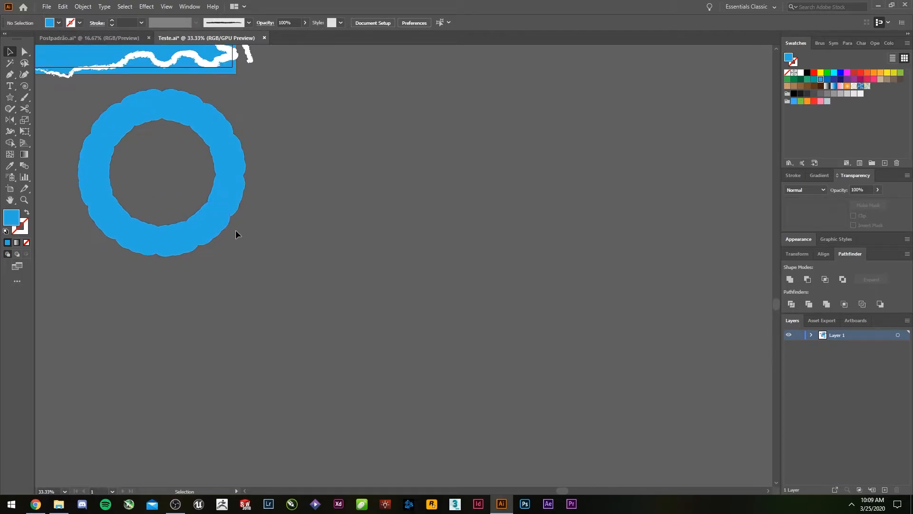
Move the ring farther below the card, nudging it down in large steps and back up again
{"action": "left_click_drag", "start_coordinate": [217, 225], "coordinate": [212, 284]}
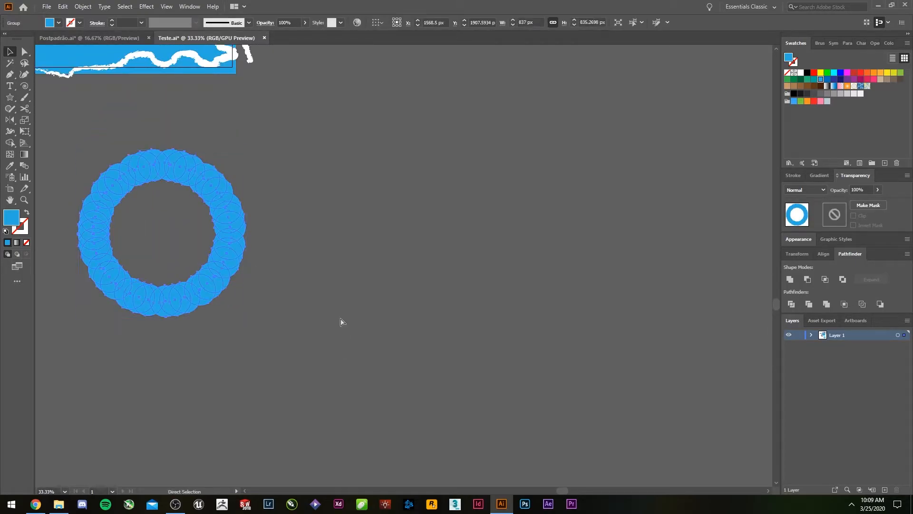
{"action": "scroll", "coordinate": [287, 310], "scroll_direction": "down", "scroll_amount": 1}
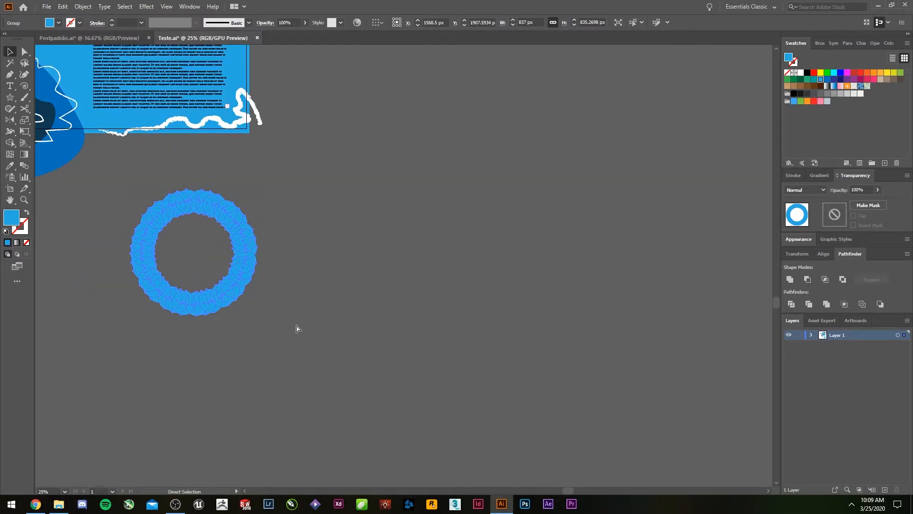
{"action": "key", "text": "Down"}
{"action": "key", "text": "Down"}
{"action": "key", "text": "Down"}
{"action": "key", "text": "Down"}
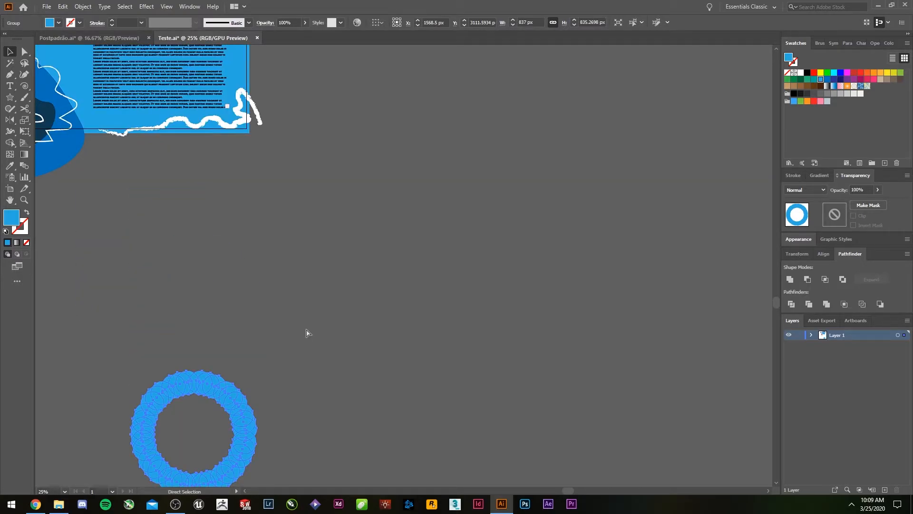
{"action": "key", "text": "Up"}
{"action": "key", "text": "Up"}
{"action": "key", "text": "Up"}
{"action": "key", "text": "Up"}
Copy the ring horizontally beside the original and repeat the transform until the row holds seven rings
{"action": "left_click_drag", "start_coordinate": [252, 278], "coordinate": [389, 278]}
{"action": "key", "text": "ctrl+d"}
{"action": "key", "text": "ctrl+d"}
{"action": "key", "text": "ctrl+d"}
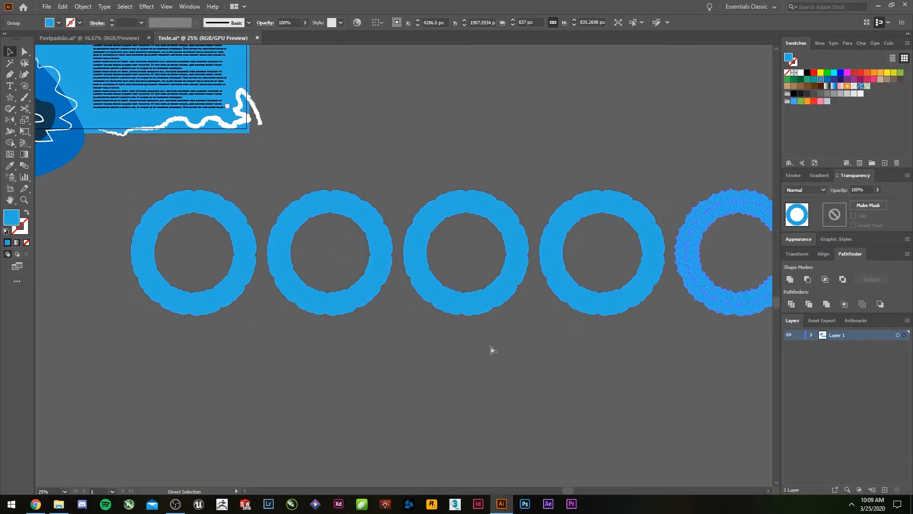
{"action": "key", "text": "ctrl+d"}
{"action": "key", "text": "ctrl+minus"}
{"action": "key", "text": "ctrl+minus"}
{"action": "key", "text": "ctrl+minus"}
{"action": "key", "text": "ctrl+minus"}
{"action": "key", "text": "ctrl+d"}
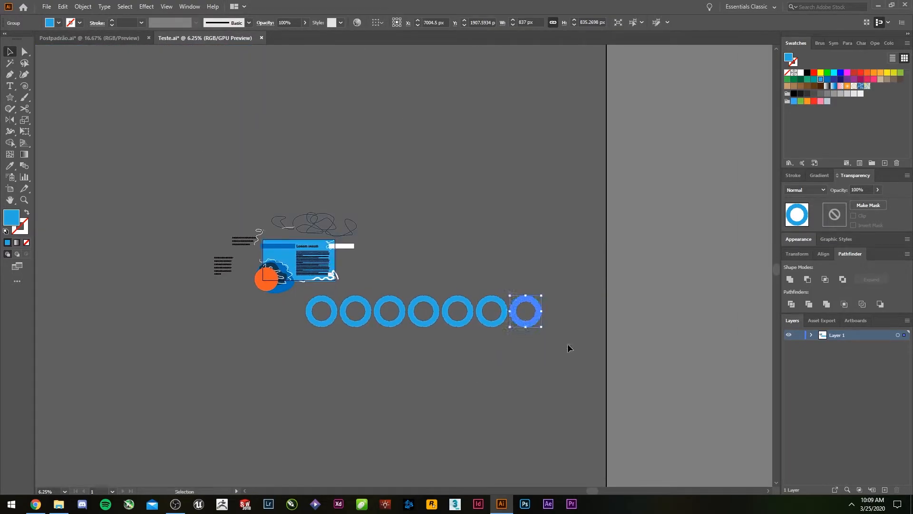
Copy the whole row of rings straight down and repeat the transform to build a grid of five rows
{"action": "left_click", "coordinate": [565, 349]}
{"action": "left_click_drag", "start_coordinate": [345, 311], "coordinate": [303, 358]}
{"action": "key", "text": "ctrl+d"}
{"action": "key", "text": "ctrl+d"}
{"action": "key", "text": "ctrl+d"}
Select the entire grid of rings and scale it down to about 1078 px wide
{"action": "left_click_drag", "start_coordinate": [417, 379], "coordinate": [374, 291]}
{"action": "left_click", "coordinate": [517, 371]}
{"action": "left_click_drag", "start_coordinate": [232, 227], "coordinate": [233, 227]}
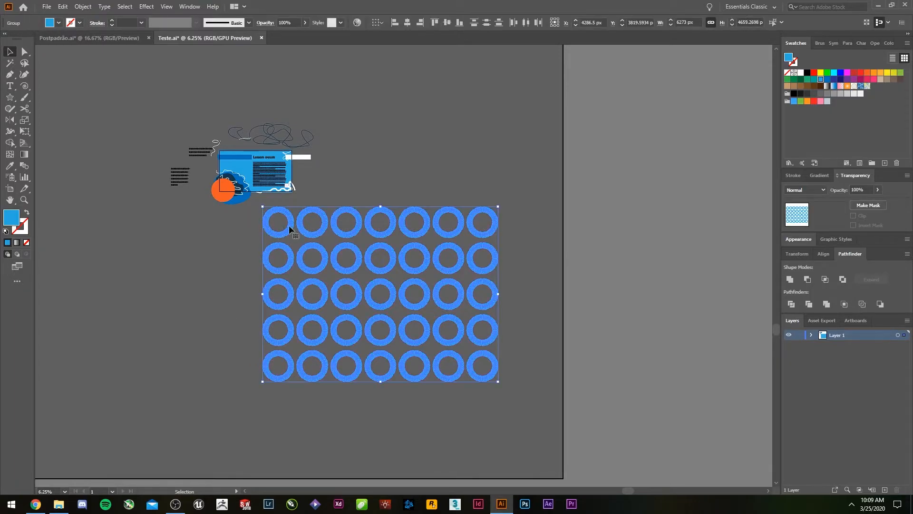
{"action": "left_click_drag", "start_coordinate": [499, 207], "coordinate": [353, 297]}
{"action": "left_click", "coordinate": [424, 281]}
{"action": "scroll", "coordinate": [405, 293], "scroll_direction": "up", "scroll_amount": 2}
{"action": "left_click", "coordinate": [542, 306]}
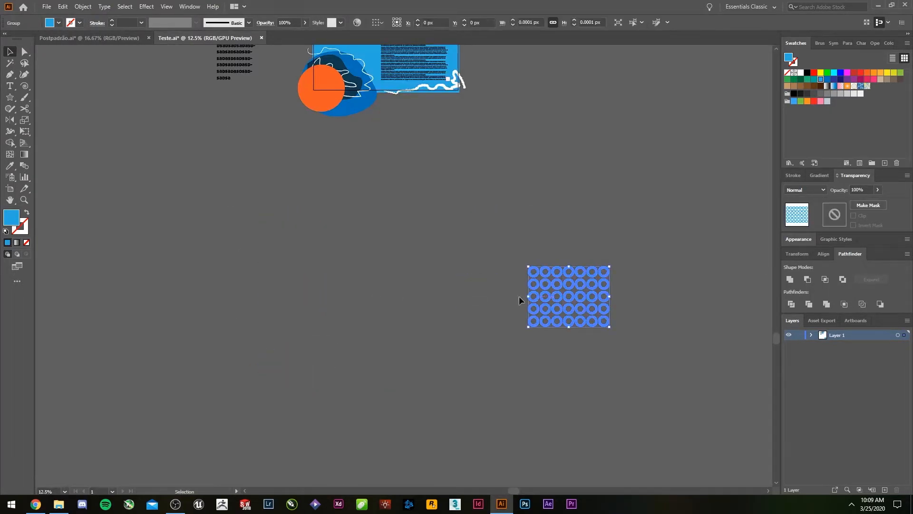
Rotate a copy of the ring grid by -45° about a point beside it, repeating until eight grids form a circle
{"action": "key", "text": "r"}
{"action": "left_click", "coordinate": [446, 296]}
{"action": "left_click_drag", "start_coordinate": [597, 305], "coordinate": [537, 400]}
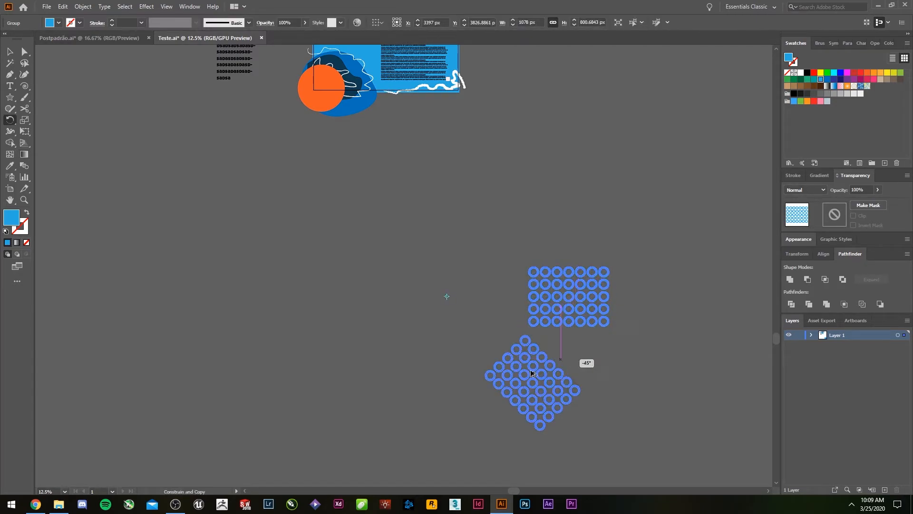
{"action": "key", "text": "ctrl+d"}
{"action": "key", "text": "ctrl+d"}
{"action": "key", "text": "ctrl+d"}
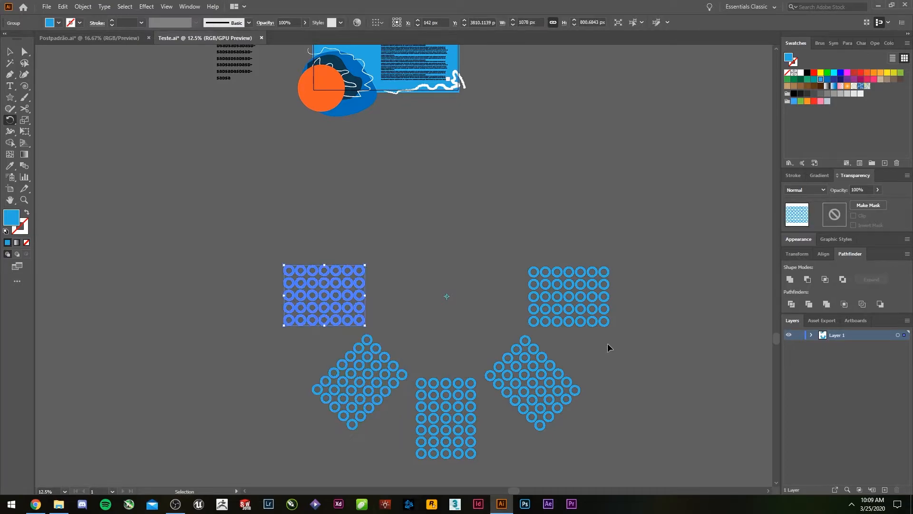
{"action": "key", "text": "ctrl+d"}
{"action": "key", "text": "ctrl+d"}
{"action": "key", "text": "ctrl+d"}
Select all eight grids and scale the circular arrangement down to about 2687 px wide
{"action": "key", "text": "b"}
{"action": "left_click_drag", "start_coordinate": [642, 362], "coordinate": [593, 309]}
{"action": "left_click_drag", "start_coordinate": [637, 397], "coordinate": [255, 125]}
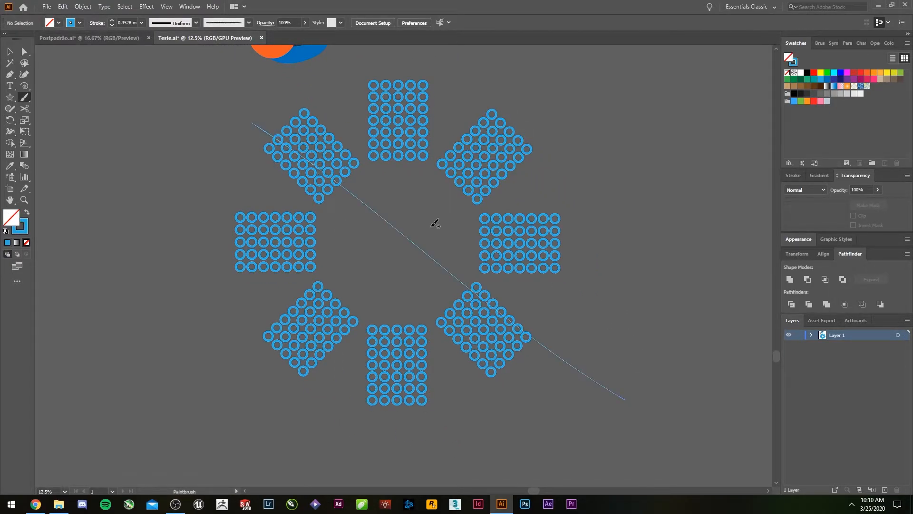
{"action": "key", "text": "v"}
{"action": "left_click_drag", "start_coordinate": [253, 102], "coordinate": [215, 87]}
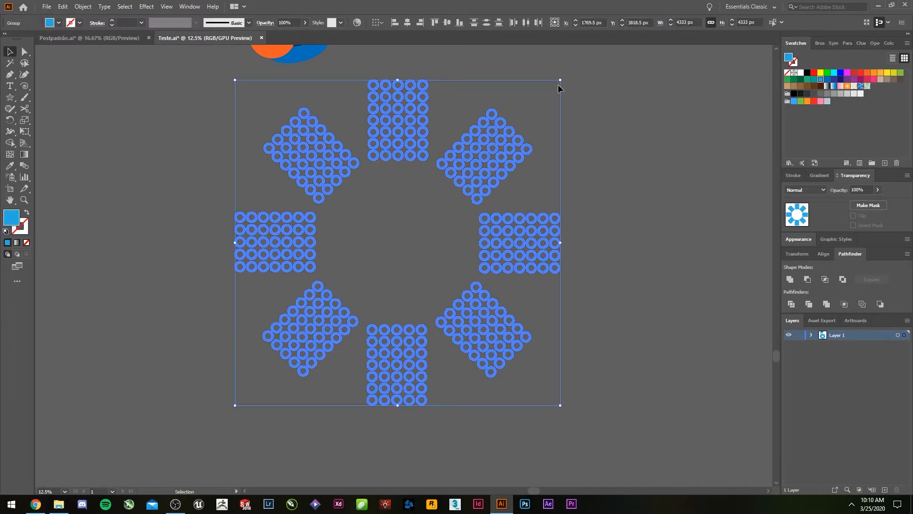
{"action": "left_click_drag", "start_coordinate": [561, 87], "coordinate": [436, 203]}
Rotate a copy of the circular arrangement a quarter turn about a point beside it, repeating until there are four arrangements
{"action": "key", "text": "r"}
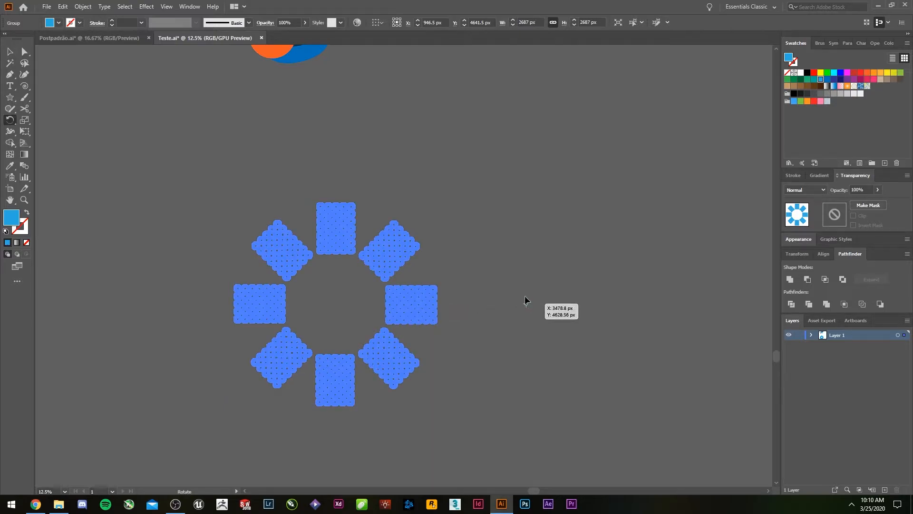
{"action": "left_click", "coordinate": [526, 304]}
{"action": "left_click_drag", "start_coordinate": [387, 250], "coordinate": [531, 132]}
{"action": "key", "text": "ctrl+d"}
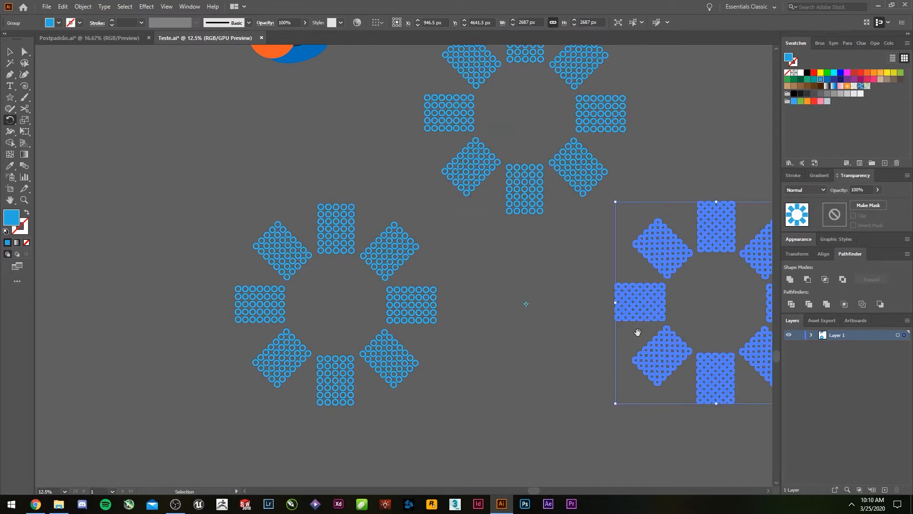
{"action": "left_click_drag", "start_coordinate": [636, 332], "coordinate": [507, 276]}
{"action": "key", "text": "ctrl+d"}
{"action": "key", "text": "v"}
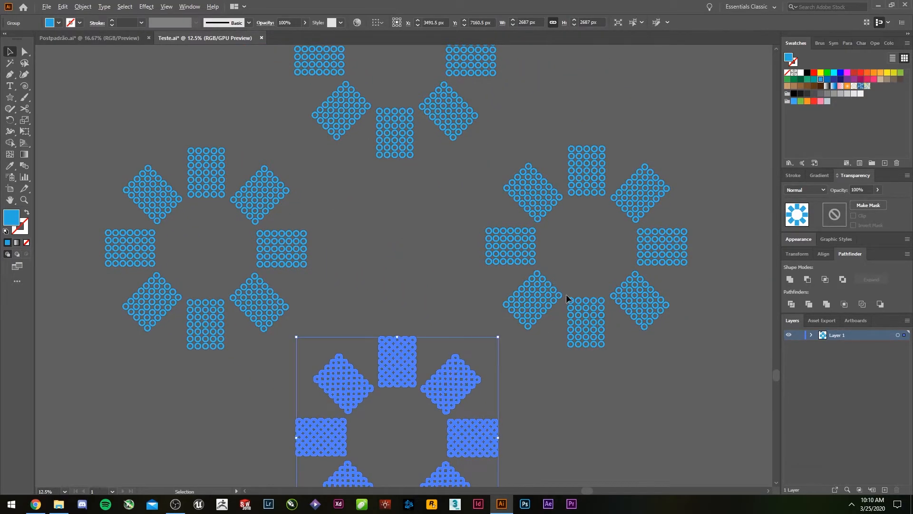
Select all four circular arrangements of ring grids and delete them
{"action": "scroll", "coordinate": [567, 294], "scroll_direction": "down", "scroll_amount": 1}
{"action": "left_click_drag", "start_coordinate": [597, 333], "coordinate": [510, 288]}
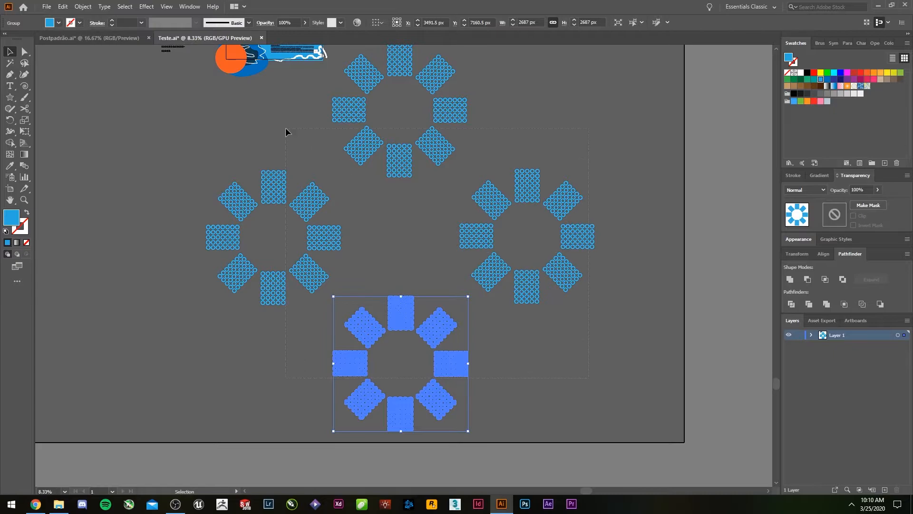
{"action": "left_click_drag", "start_coordinate": [285, 127], "coordinate": [327, 156]}
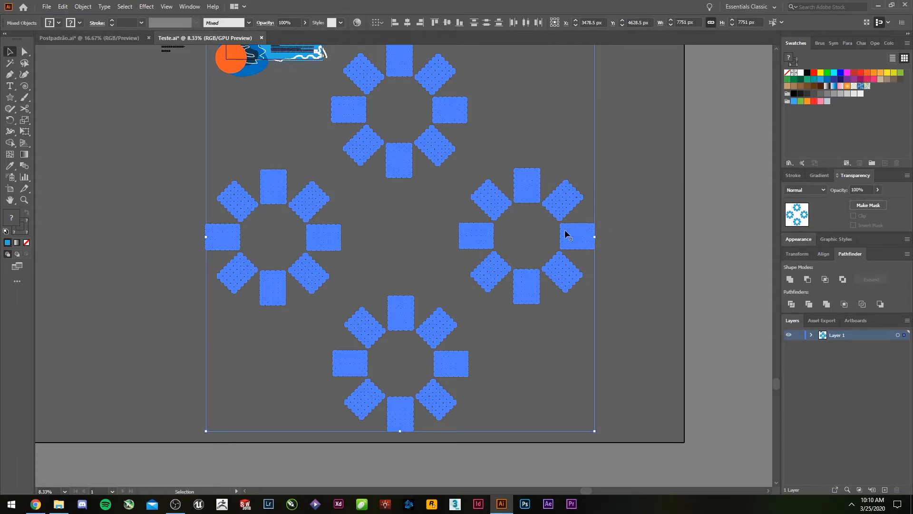
{"action": "scroll", "coordinate": [620, 368], "scroll_direction": "down", "scroll_amount": 1}
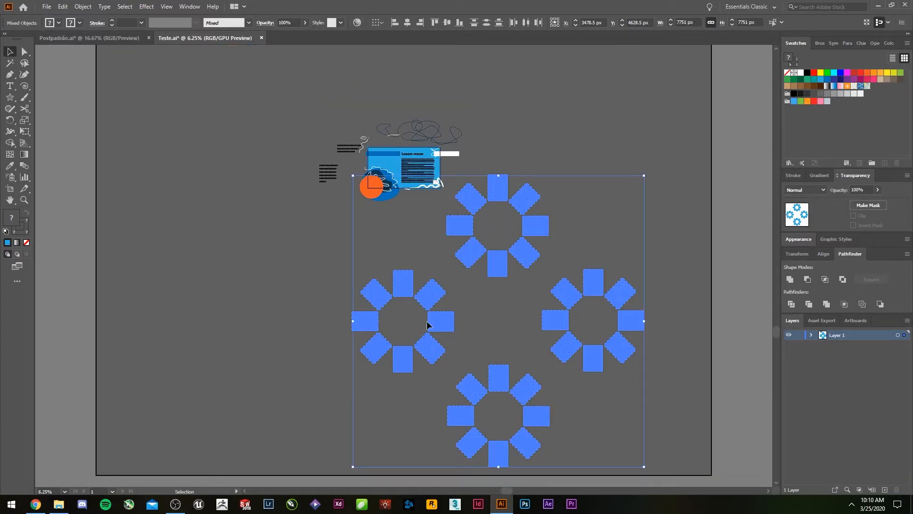
{"action": "key", "text": "Delete"}
{"action": "scroll", "coordinate": [456, 171], "scroll_direction": "up", "scroll_amount": 4}
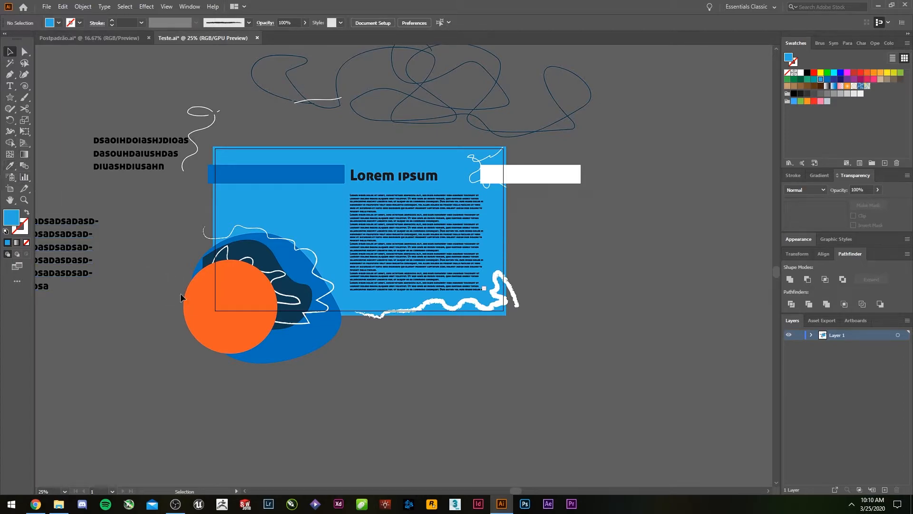
Sample colours from the artwork with nothing selected using the Eyedropper, including the black body text and the orange circle
{"action": "left_click", "coordinate": [10, 165]}
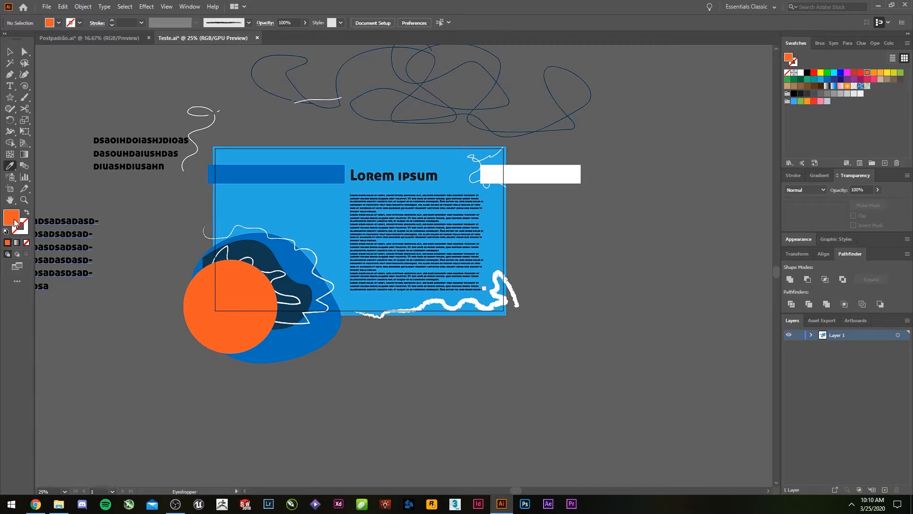
{"action": "left_click", "coordinate": [166, 235]}
{"action": "left_click", "coordinate": [236, 208]}
{"action": "left_click", "coordinate": [355, 217]}
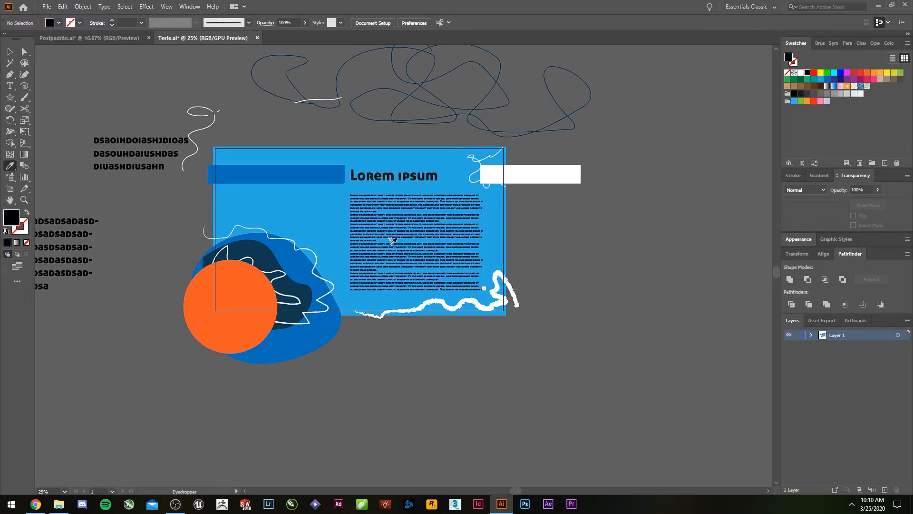
{"action": "left_click", "coordinate": [232, 295]}
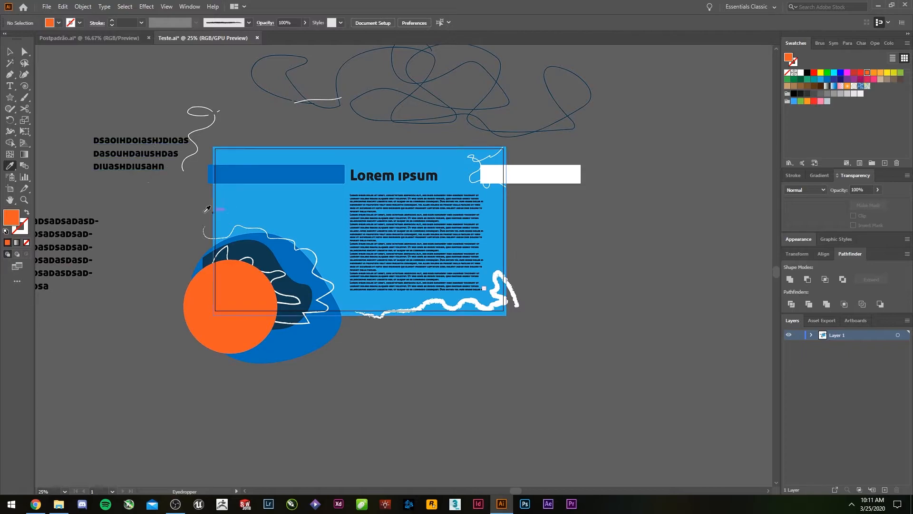
Place a copy of the large blue blob in the empty area below the card
{"action": "key", "text": "v"}
{"action": "key", "text": "space"}
{"action": "left_click_drag", "start_coordinate": [356, 415], "coordinate": [324, 326]}
{"action": "left_click_drag", "start_coordinate": [275, 262], "coordinate": [524, 398]}
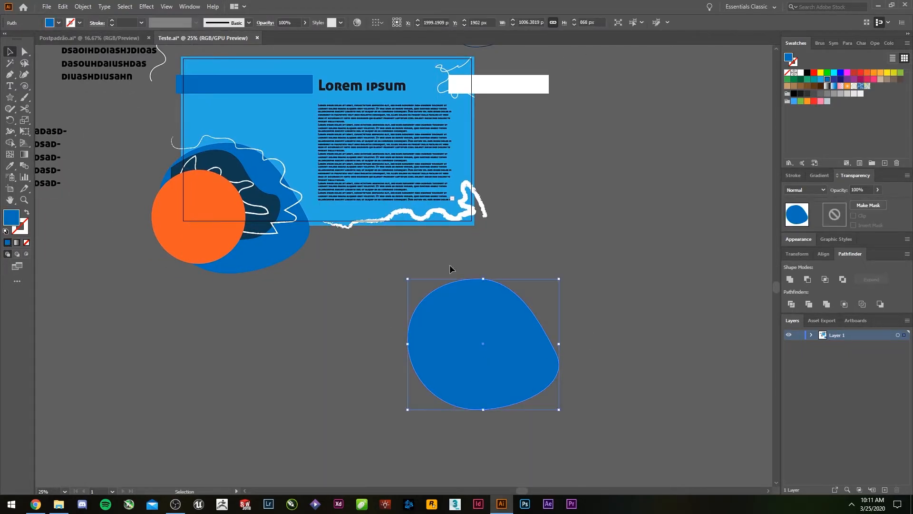
Sample the circle's orange onto the blob copy with the Eyedropper and apply it to the original blob and card background
{"action": "left_click", "coordinate": [9, 165]}
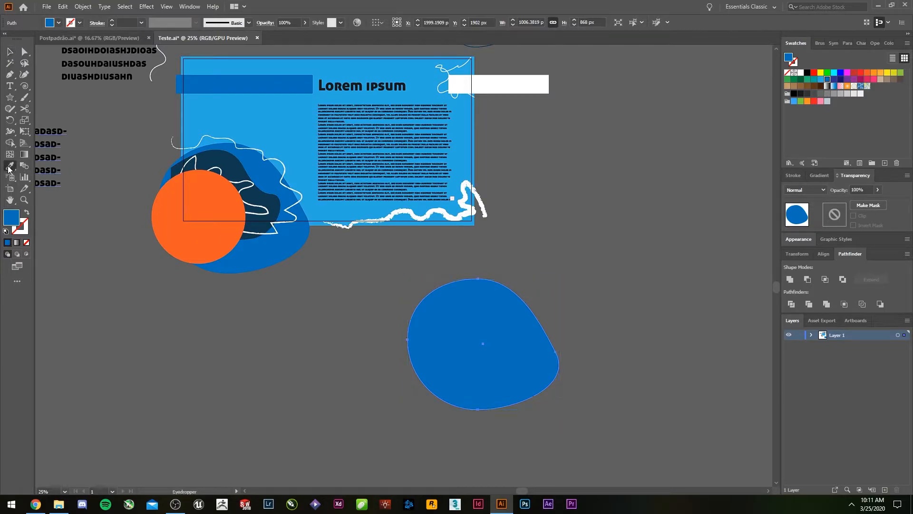
{"action": "left_click", "coordinate": [217, 238]}
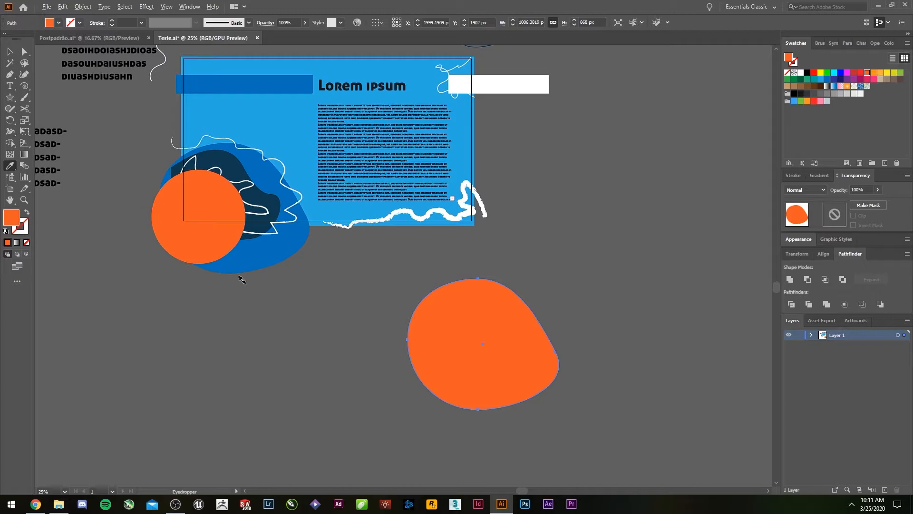
{"action": "left_click", "coordinate": [253, 259], "text": "alt"}
{"action": "left_click", "coordinate": [292, 140], "text": "alt"}
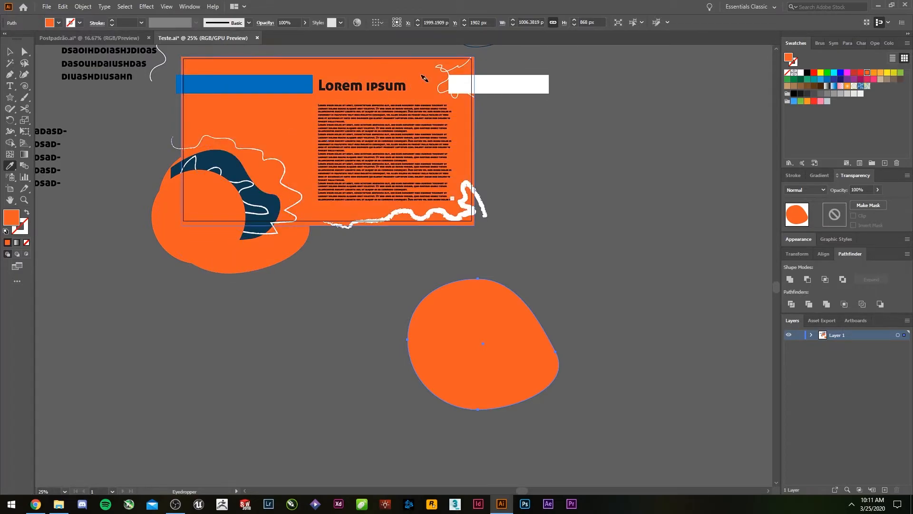
Try the sampled orange on the white and blue bars, and undo the orange recolouring on the card and original blob
{"action": "left_click", "coordinate": [497, 80], "text": "alt"}
{"action": "left_click", "coordinate": [300, 79], "text": "alt"}
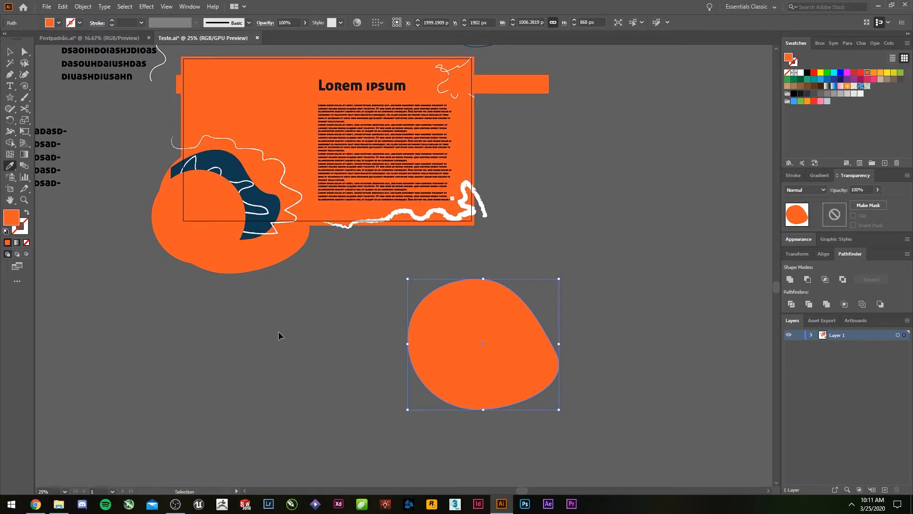
{"action": "key", "text": "ctrl+z"}
{"action": "key", "text": "ctrl+z"}
{"action": "key", "text": "ctrl+z"}
{"action": "key", "text": "ctrl+z"}
{"action": "key", "text": "v"}
{"action": "left_click", "coordinate": [307, 384]}
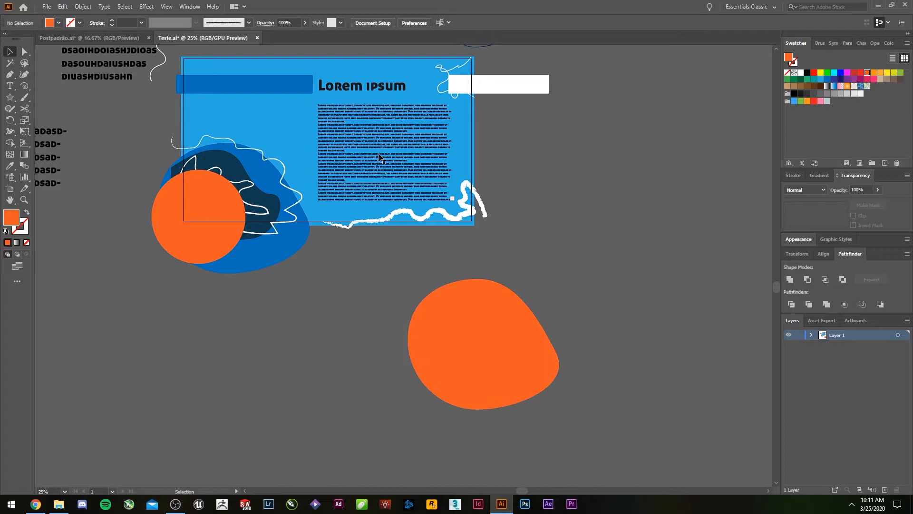
Apply the 72 pt text style beside the card to the body text with the Eyedropper
{"action": "scroll", "coordinate": [167, 164], "scroll_direction": "left", "scroll_amount": 3}
{"action": "left_click", "coordinate": [164, 81]}
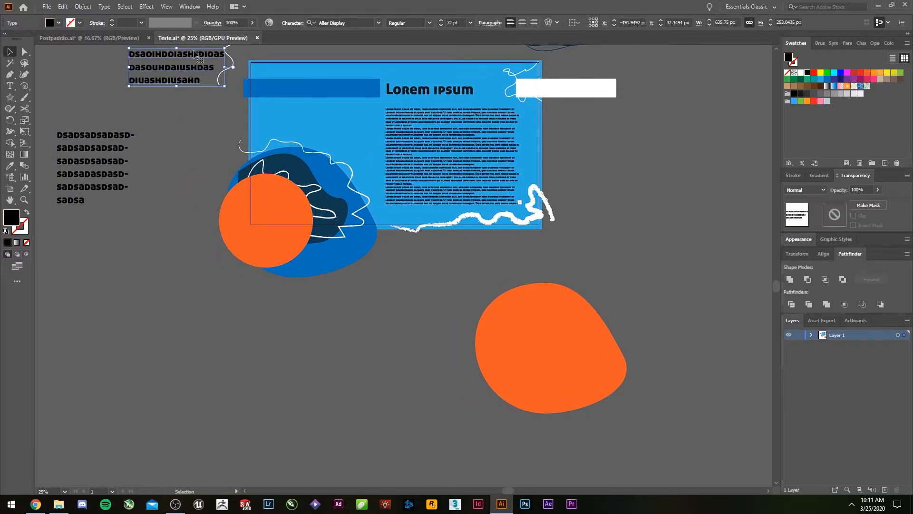
{"action": "left_click_drag", "start_coordinate": [342, 46], "coordinate": [326, 77]}
{"action": "left_click_drag", "start_coordinate": [137, 98], "coordinate": [141, 126]}
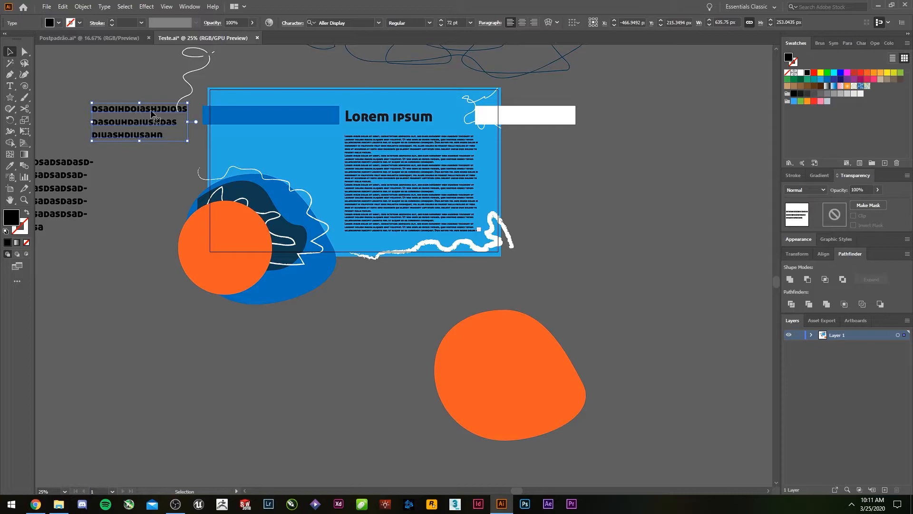
{"action": "left_click", "coordinate": [364, 166]}
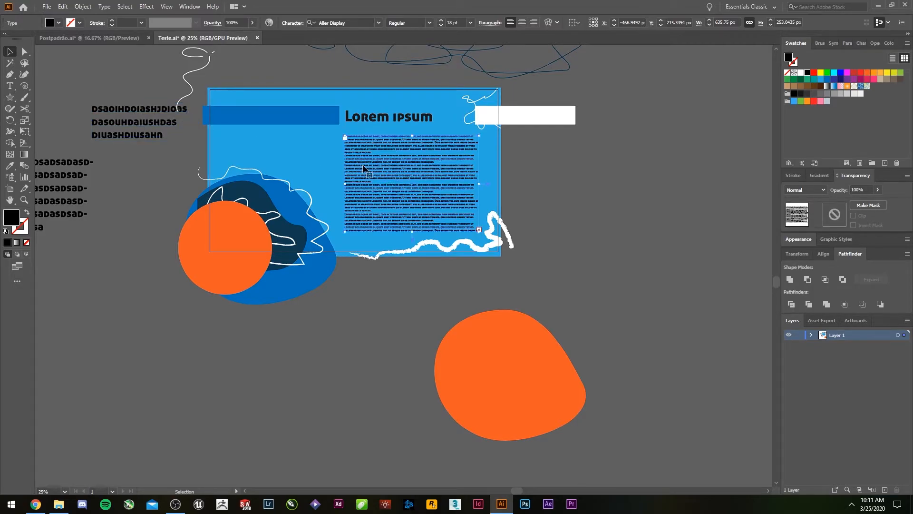
{"action": "key", "text": "i"}
{"action": "left_click", "coordinate": [144, 119]}
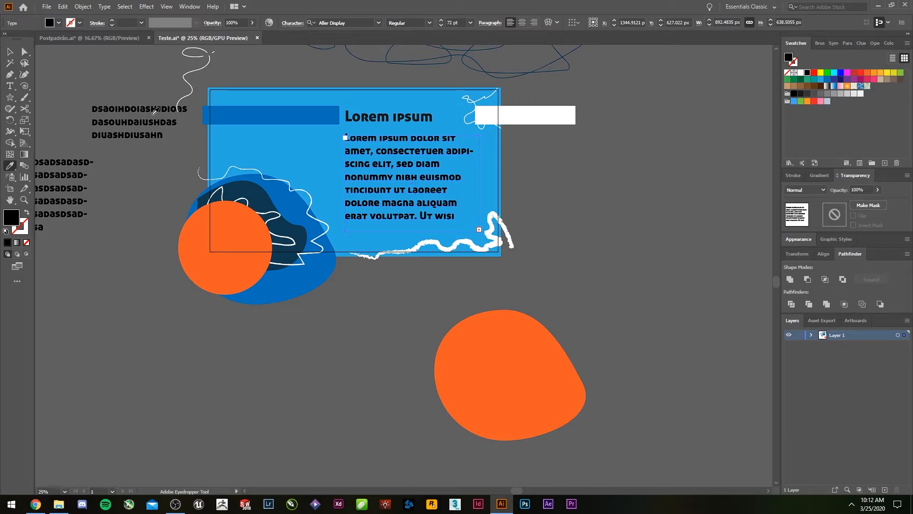
Apply the same text style to the Lorem ipsum heading, and undo the heading and body text style changes
{"action": "left_click", "coordinate": [366, 117], "text": "alt"}
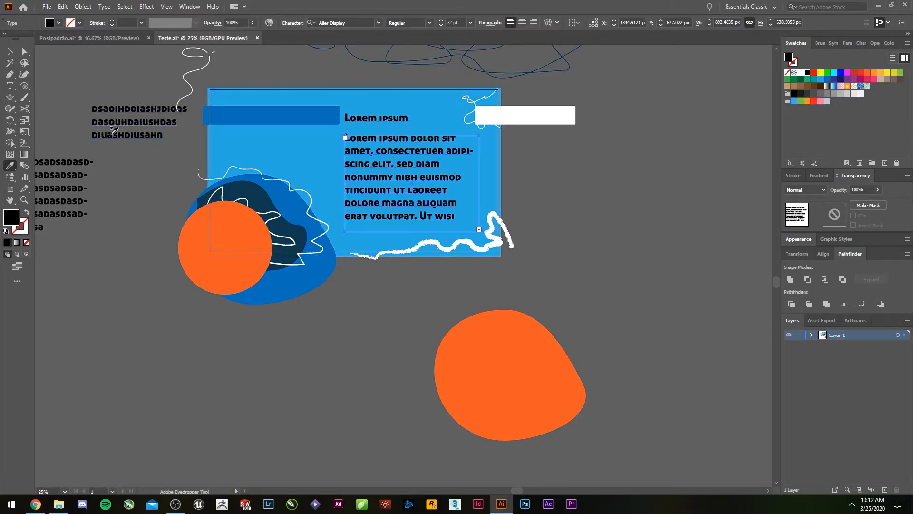
{"action": "key", "text": "ctrl+z"}
{"action": "key", "text": "v"}
{"action": "left_click", "coordinate": [578, 179]}
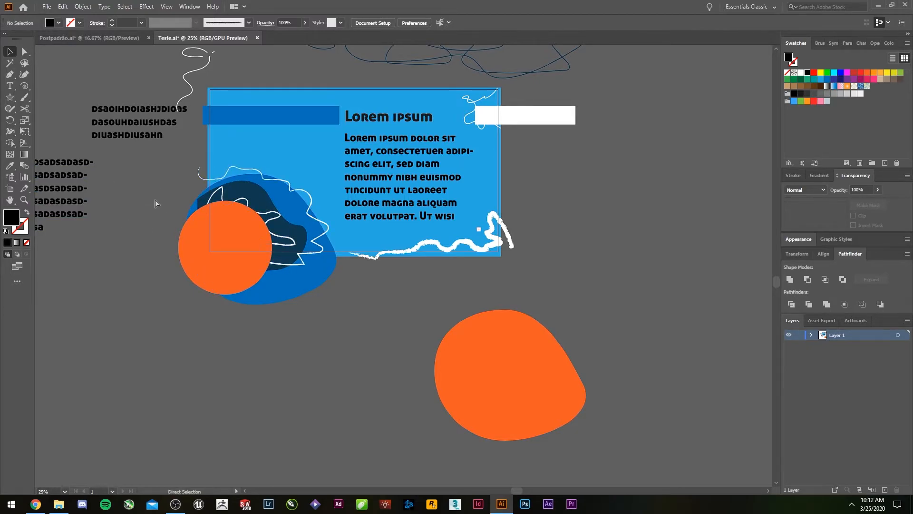
{"action": "key", "text": "ctrl+z"}
Swap the orange blob copy's fill and stroke, and set its stroke weight to 3.5 mm
{"action": "left_click", "coordinate": [467, 384]}
{"action": "key", "text": "shift+x"}
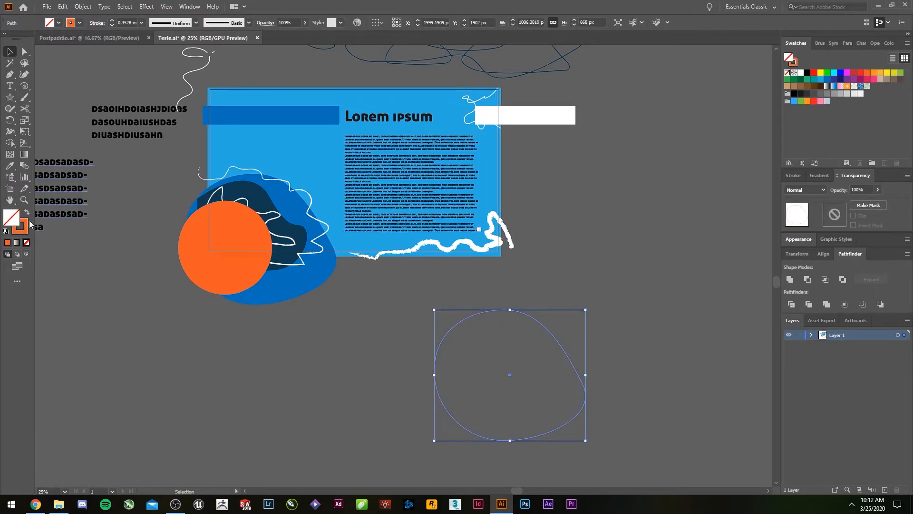
{"action": "left_click", "coordinate": [141, 23]}
{"action": "left_click", "coordinate": [156, 138]}
{"action": "left_click", "coordinate": [346, 362]}
Place a copy of the orange circle in the empty area below the card
{"action": "left_click_drag", "start_coordinate": [300, 359], "coordinate": [314, 282]}
{"action": "left_click_drag", "start_coordinate": [220, 182], "coordinate": [178, 314]}
{"action": "left_click", "coordinate": [315, 395]}
{"action": "left_click", "coordinate": [450, 287]}
{"action": "left_click", "coordinate": [244, 314]}
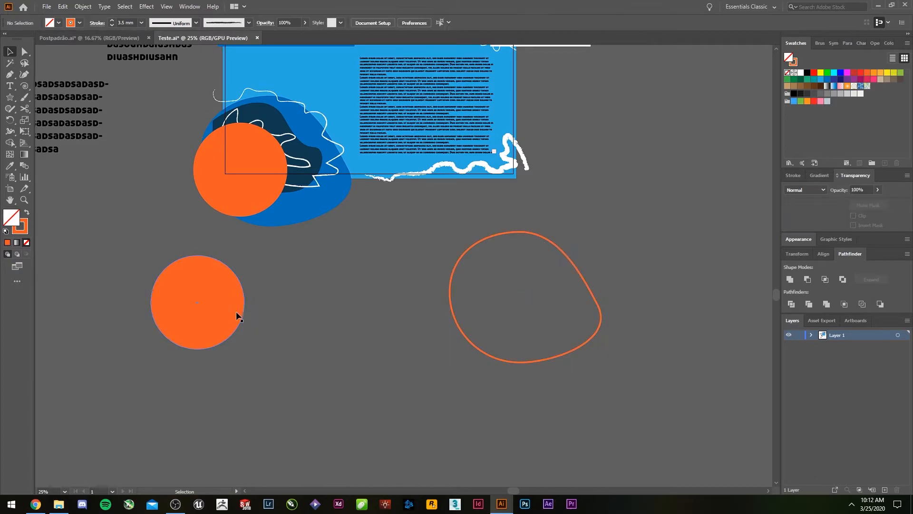
Apply the outlined blob's stroke-only appearance to the circle copy with the Eyedropper, and undo it
{"action": "left_click", "coordinate": [219, 306]}
{"action": "key", "text": "i"}
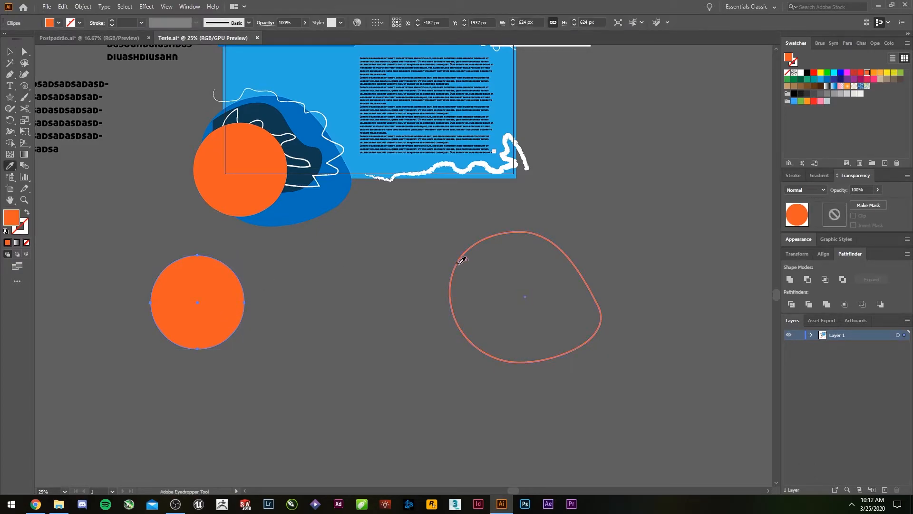
{"action": "left_click", "coordinate": [461, 258]}
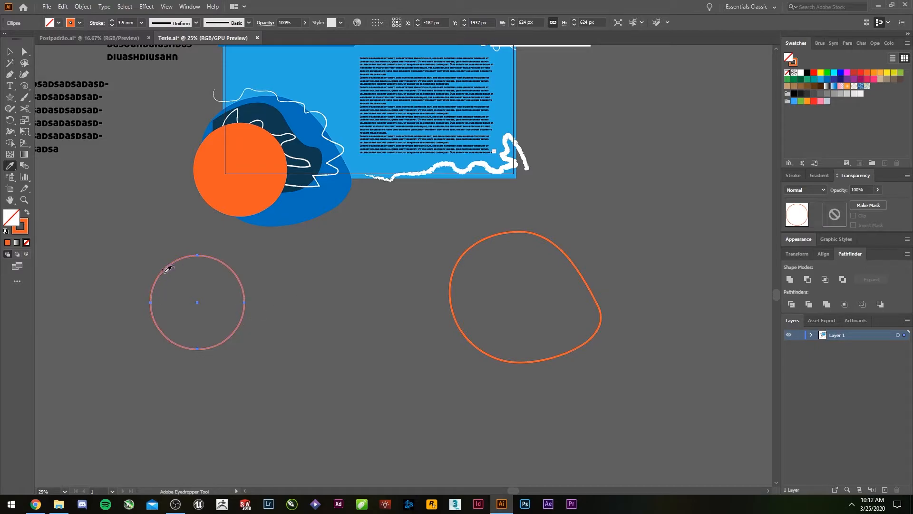
{"action": "key", "text": "ctrl+z"}
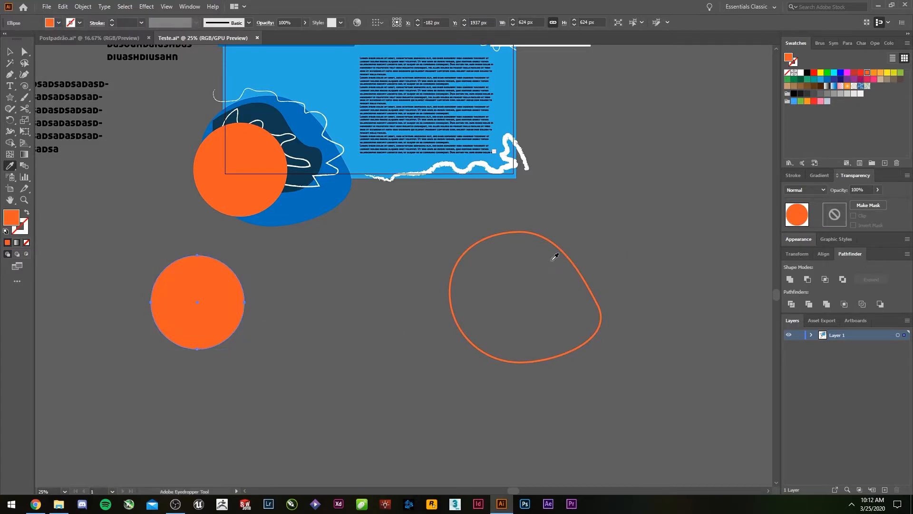
Set the circle copy's opacity to 30%
{"action": "key", "text": "v"}
{"action": "left_click", "coordinate": [877, 191]}
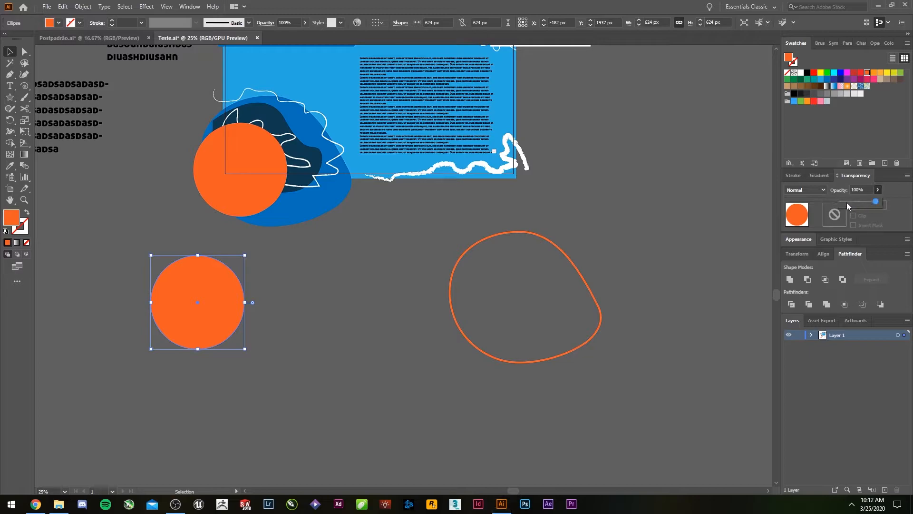
{"action": "left_click", "coordinate": [851, 201]}
{"action": "left_click", "coordinate": [390, 219]}
Sample the translucent circle onto the outlined blob with the Eyedropper, and undo it
{"action": "left_click", "coordinate": [474, 245]}
{"action": "key", "text": "i"}
{"action": "left_click", "coordinate": [185, 332]}
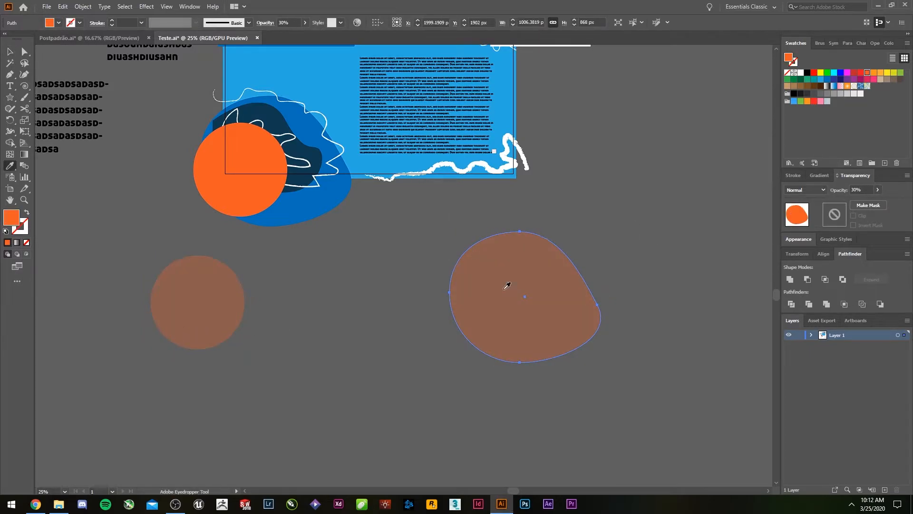
{"action": "key", "text": "ctrl+z"}
{"action": "key", "text": "v"}
{"action": "left_click", "coordinate": [503, 227]}
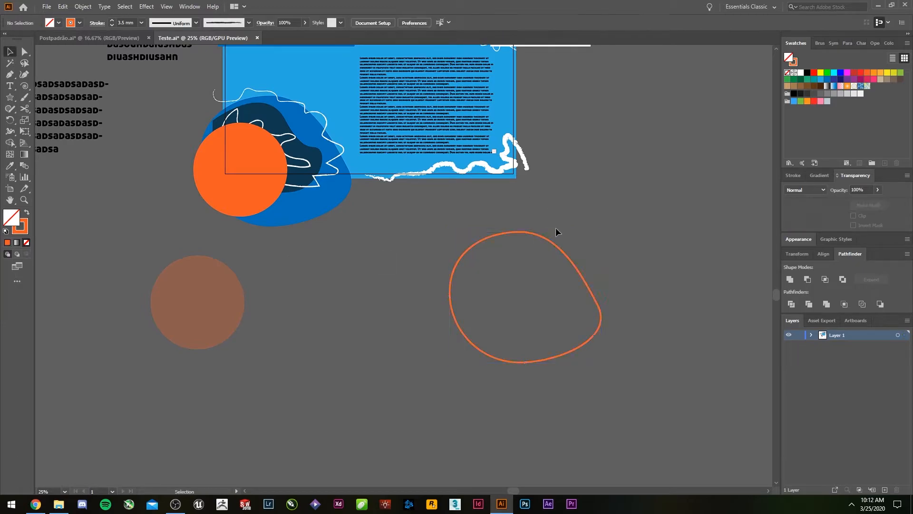
Move the translucent circle over the card's lower edge so it overlaps the blue blob and body text
{"action": "left_click", "coordinate": [195, 294]}
{"action": "left_click_drag", "start_coordinate": [192, 303], "coordinate": [346, 186]}
{"action": "left_click", "coordinate": [371, 239]}
{"action": "left_click", "coordinate": [371, 219]}
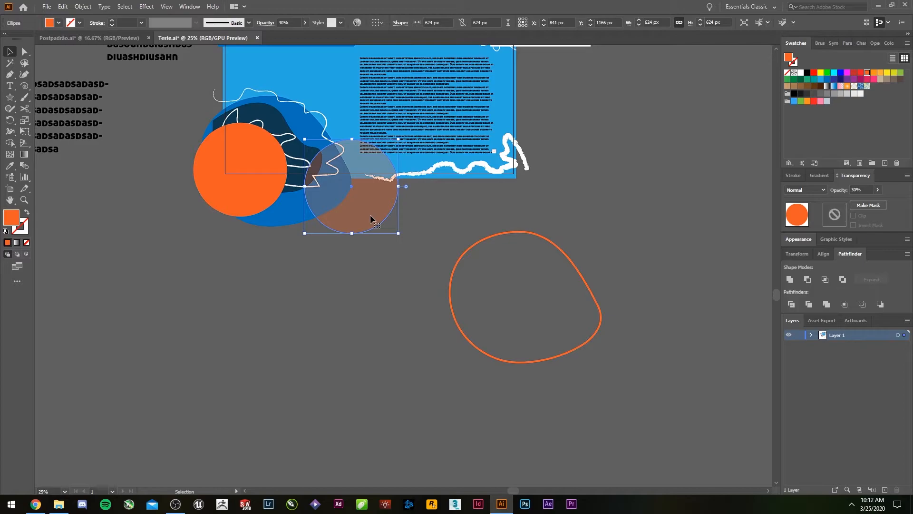
Apply the translucent circle's appearance to the outlined blob with the Eyedropper, and move the circle just below the card
{"action": "key", "text": "i"}
{"action": "left_click", "coordinate": [384, 189]}
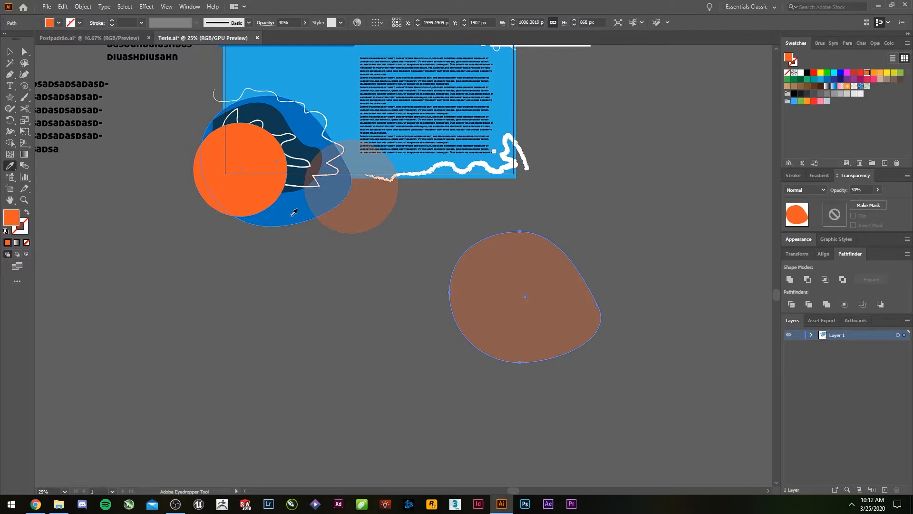
{"action": "key", "text": "v"}
{"action": "left_click", "coordinate": [312, 306]}
{"action": "left_click_drag", "start_coordinate": [362, 208], "coordinate": [345, 258]}
{"action": "left_click", "coordinate": [378, 305]}
{"action": "left_click", "coordinate": [493, 310]}
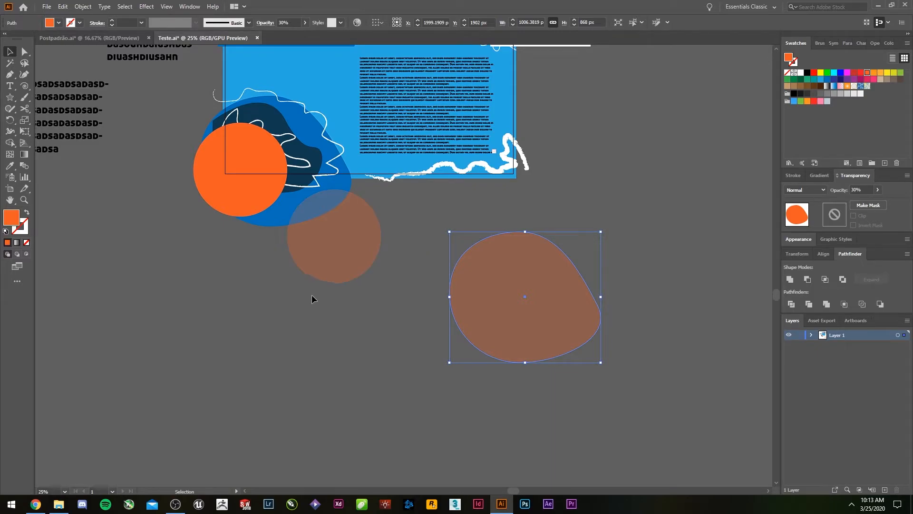
{"action": "left_click", "coordinate": [176, 504]}
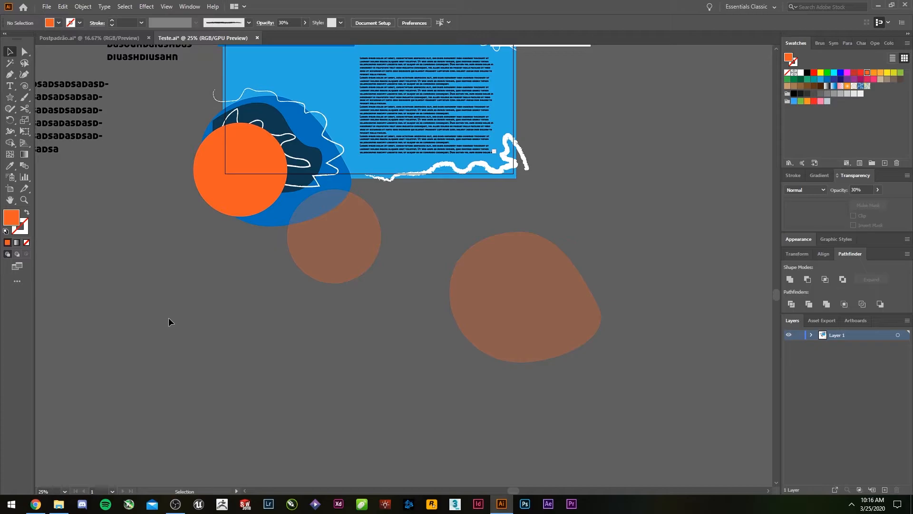
{"action": "left_click", "coordinate": [512, 268]}
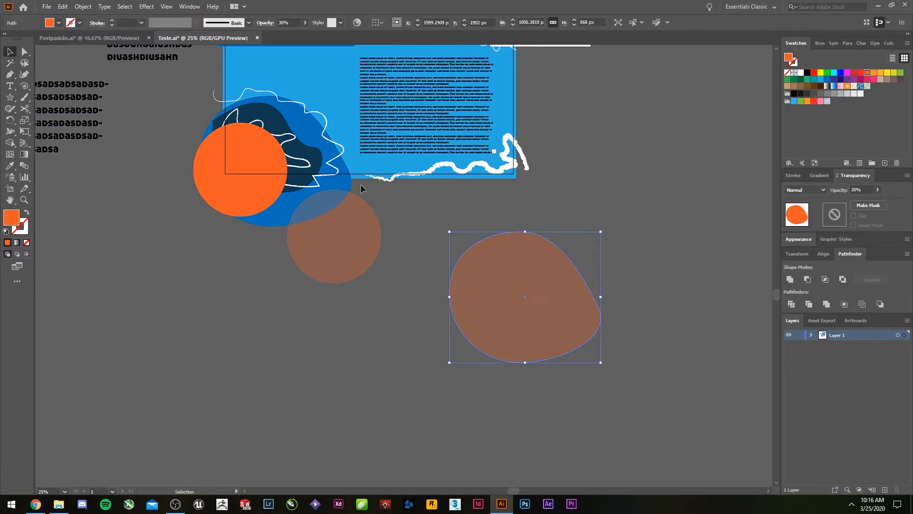
{"action": "left_click", "coordinate": [71, 23]}
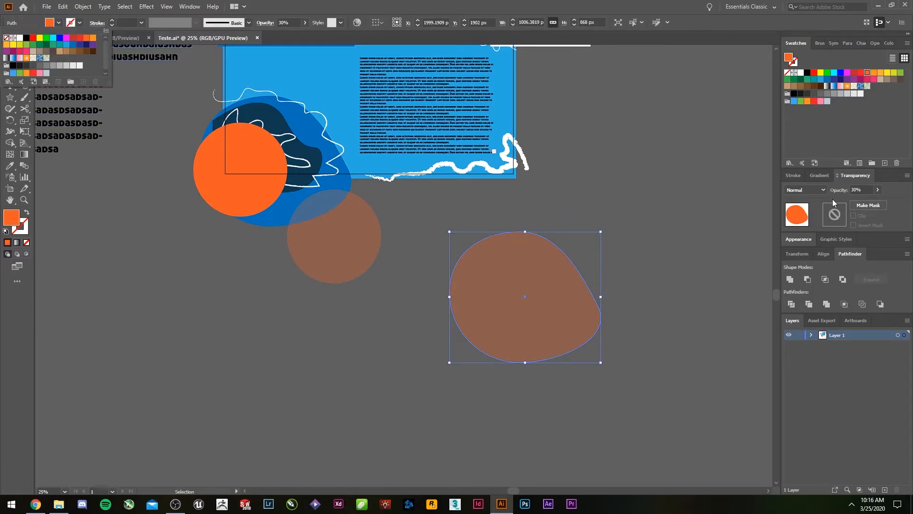
{"action": "left_click", "coordinate": [203, 166]}
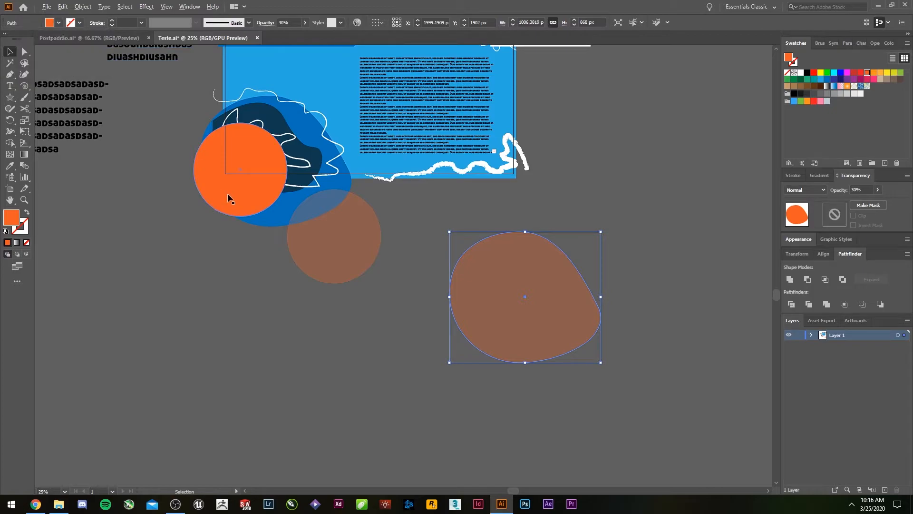
Place another copy of the opaque orange circle in the empty area below the original
{"action": "left_click_drag", "start_coordinate": [227, 195], "coordinate": [213, 355], "text": "alt"}
{"action": "left_click_drag", "start_coordinate": [337, 406], "coordinate": [414, 371]}
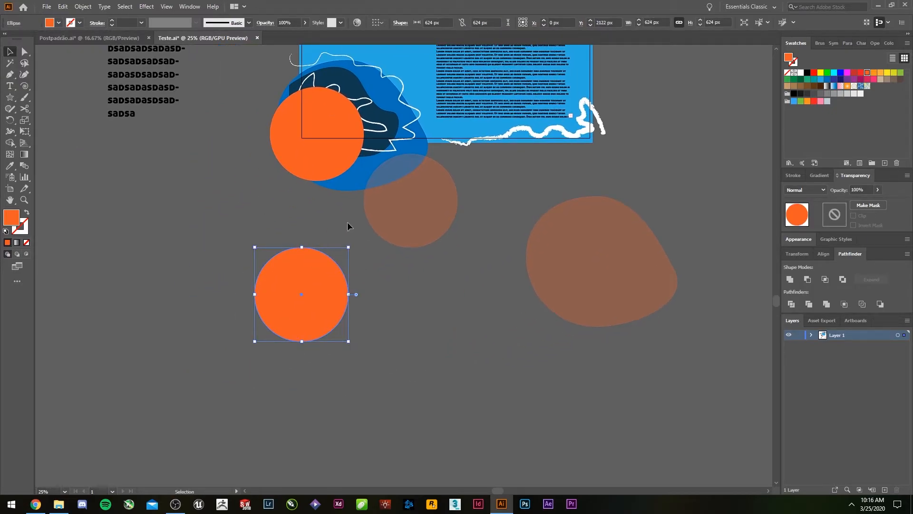
{"action": "scroll", "coordinate": [287, 304], "scroll_direction": "up", "scroll_amount": 4}
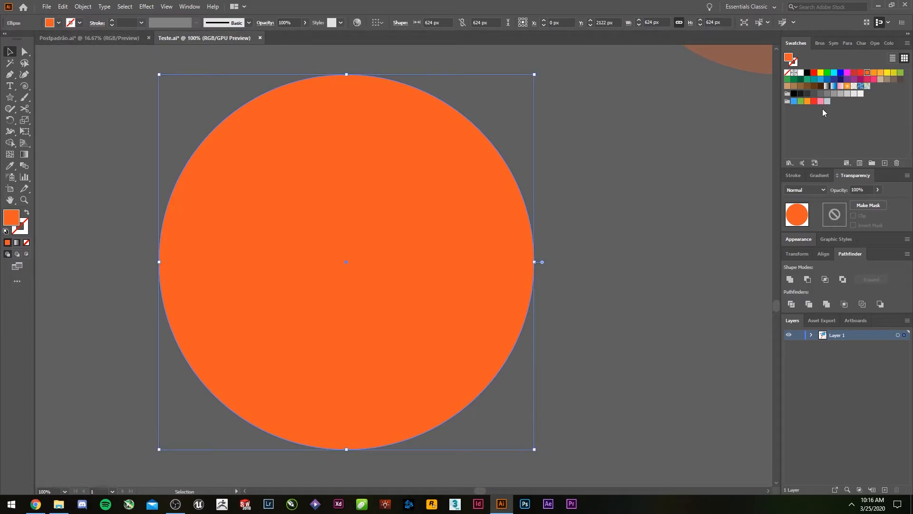
Examine the Color Picker and the fill and stroke swatches for the selected circle
{"action": "double_click", "coordinate": [8, 219]}
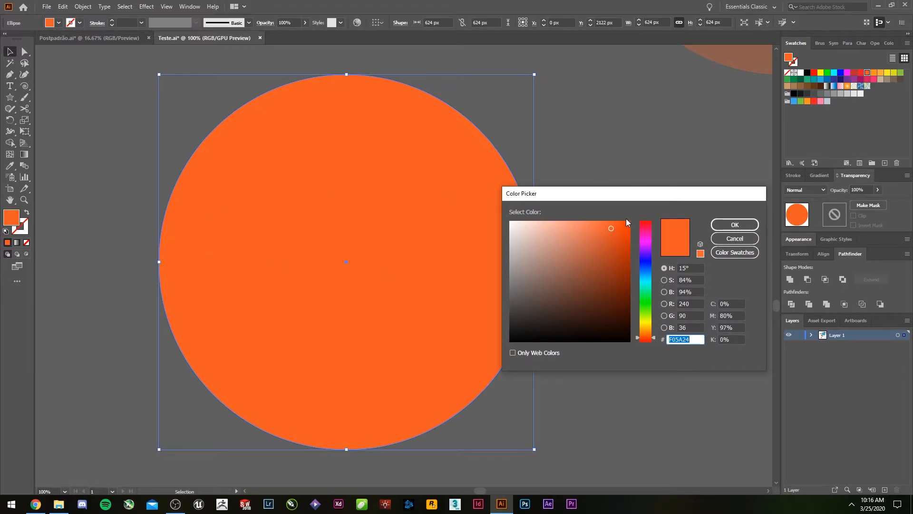
{"action": "left_click_drag", "start_coordinate": [619, 196], "coordinate": [621, 194]}
{"action": "left_click", "coordinate": [730, 236]}
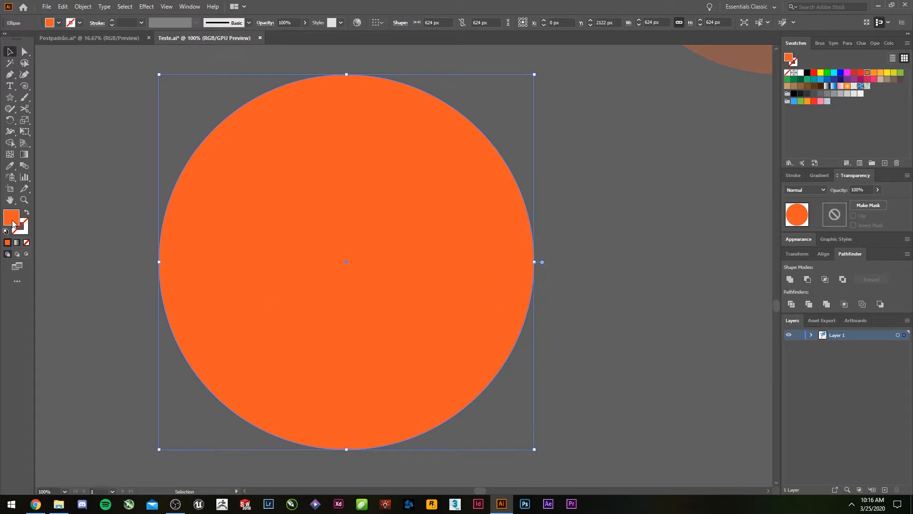
{"action": "double_click", "coordinate": [12, 222]}
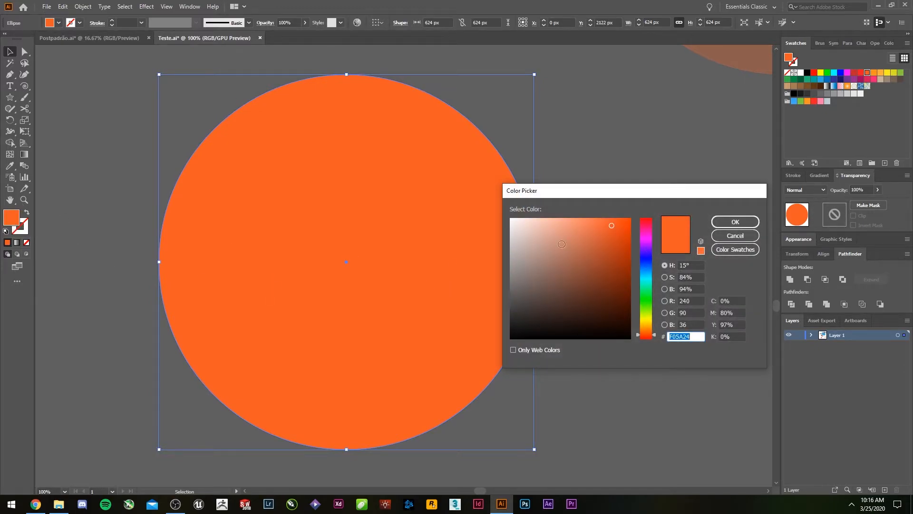
{"action": "left_click", "coordinate": [735, 235]}
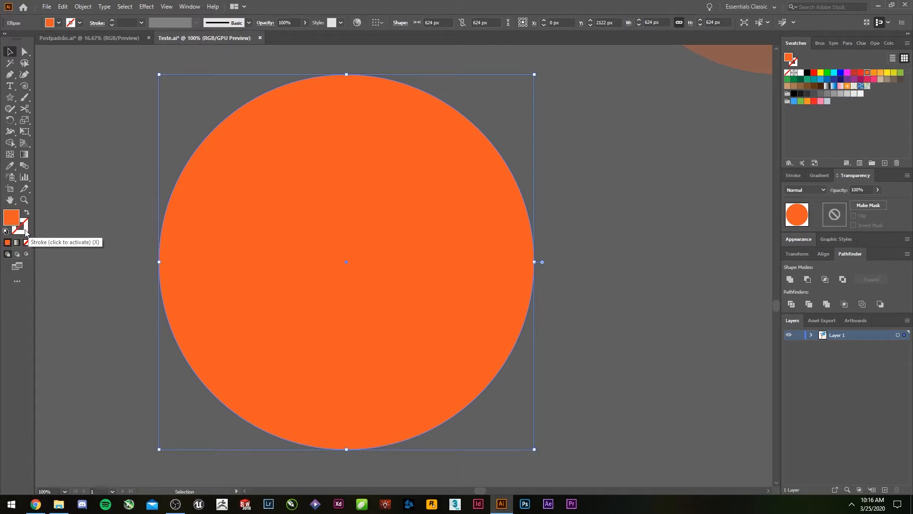
{"action": "left_click", "coordinate": [71, 24]}
{"action": "left_click", "coordinate": [78, 24]}
{"action": "left_click", "coordinate": [58, 23]}
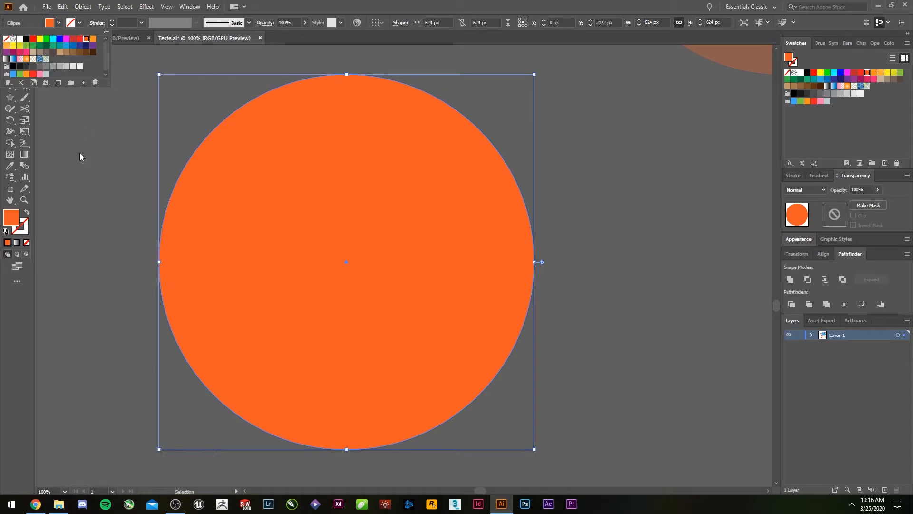
Recolour the selected circle's fill dark brown in the Color Picker, with the red value set to 100
{"action": "double_click", "coordinate": [8, 222]}
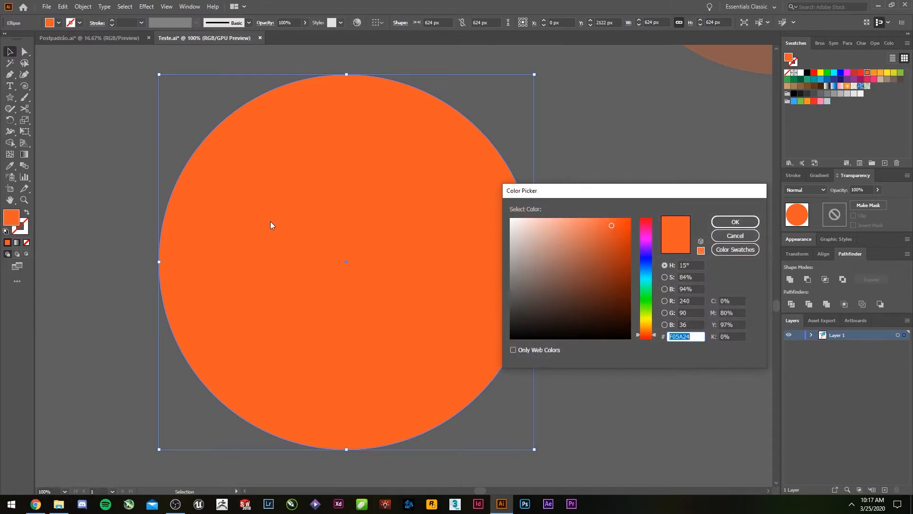
{"action": "mouse_move", "coordinate": [612, 228]}
{"action": "left_mouse_down"}
{"action": "mouse_move", "coordinate": [591, 272]}
{"action": "mouse_move", "coordinate": [615, 298]}
{"action": "left_mouse_up"}
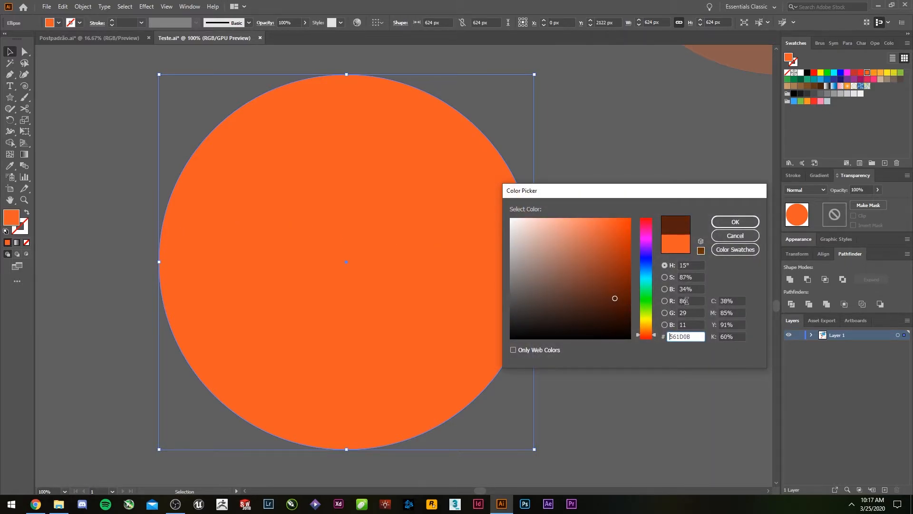
{"action": "left_click", "coordinate": [691, 301]}
{"action": "left_click_drag", "start_coordinate": [693, 306], "coordinate": [662, 301]}
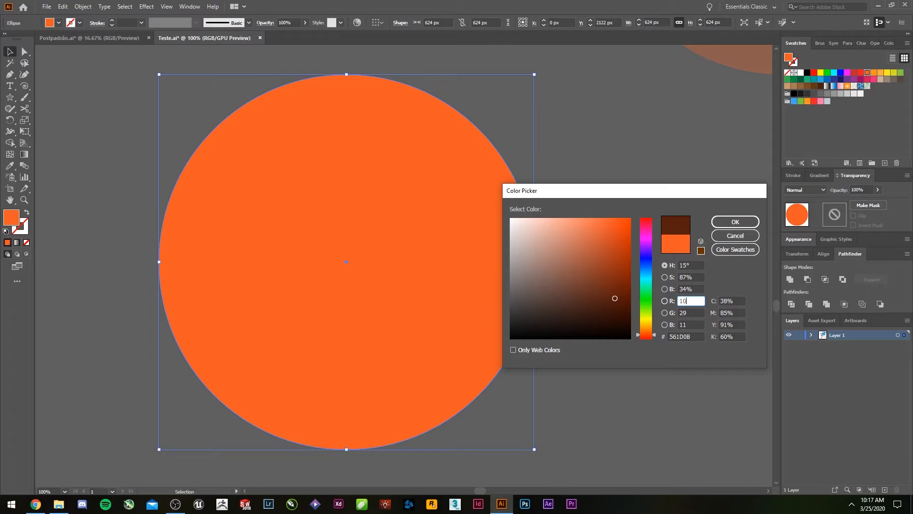
{"action": "type", "text": "100"}
{"action": "left_click", "coordinate": [691, 312]}
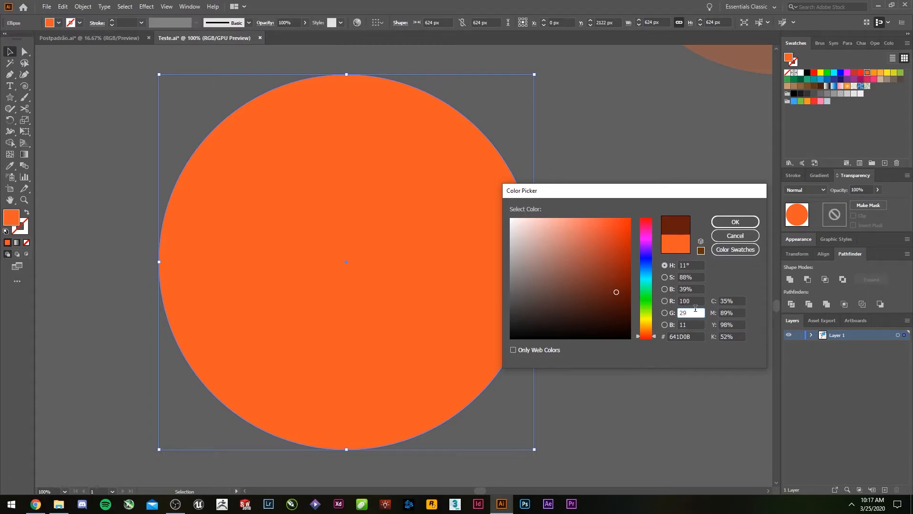
{"action": "key", "text": "Return"}
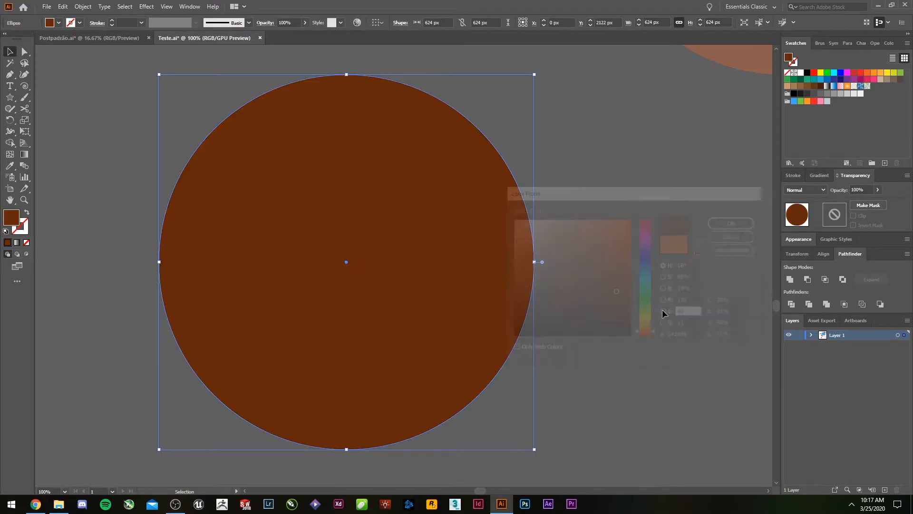
Try to give the brown circle an orange stroke from the swatches and a heavier stroke weight
{"action": "left_click", "coordinate": [663, 312]}
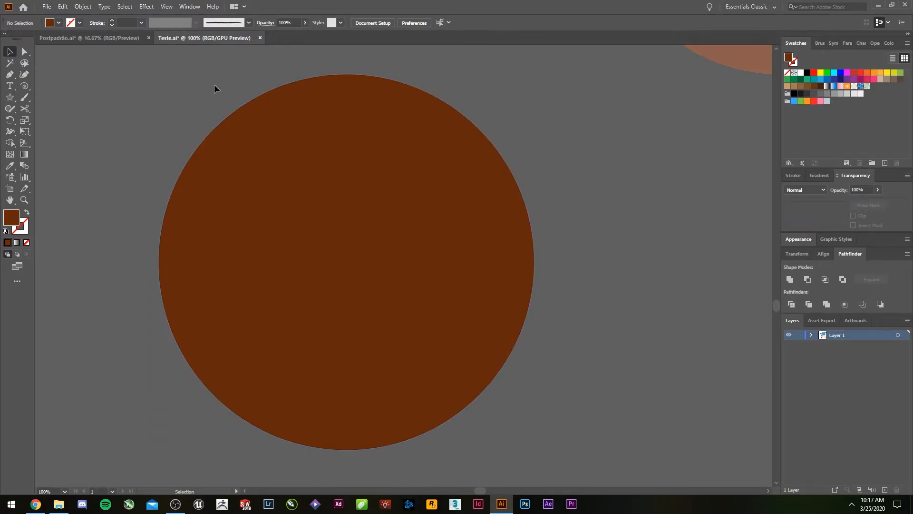
{"action": "left_click", "coordinate": [72, 23]}
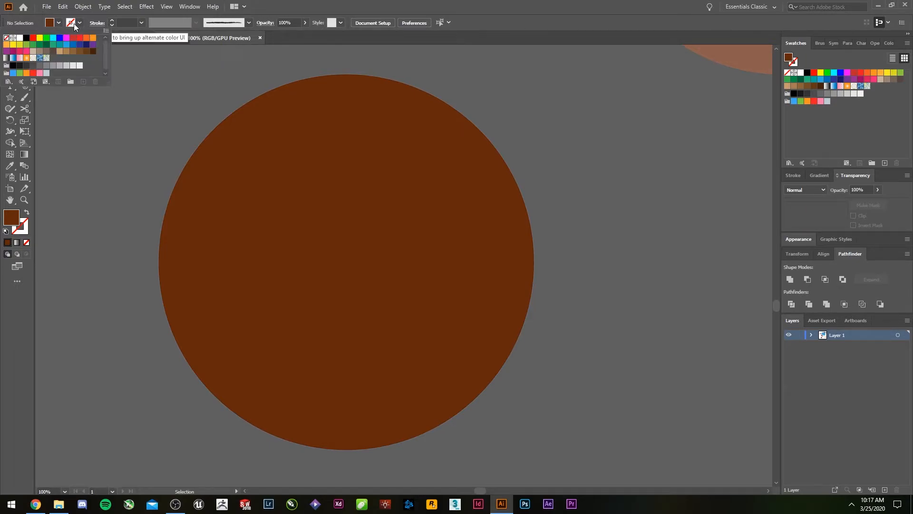
{"action": "left_click", "coordinate": [92, 39]}
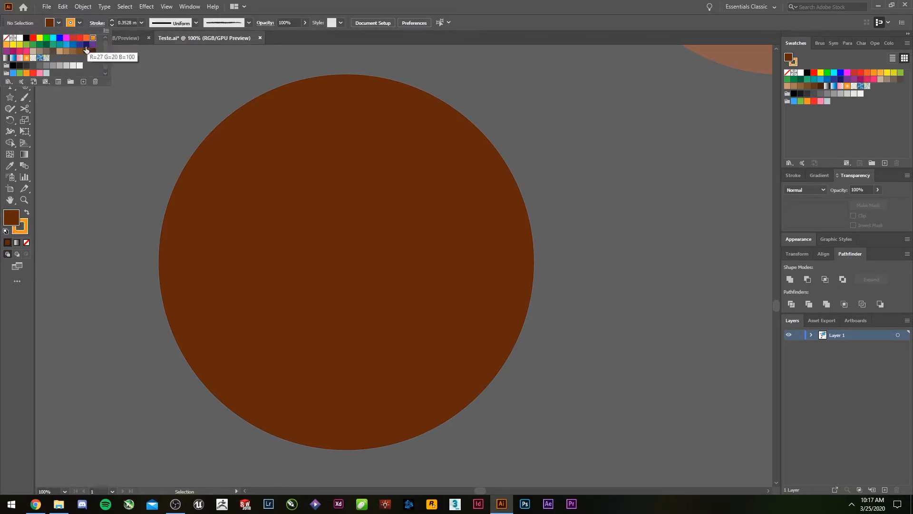
{"action": "left_click", "coordinate": [120, 73]}
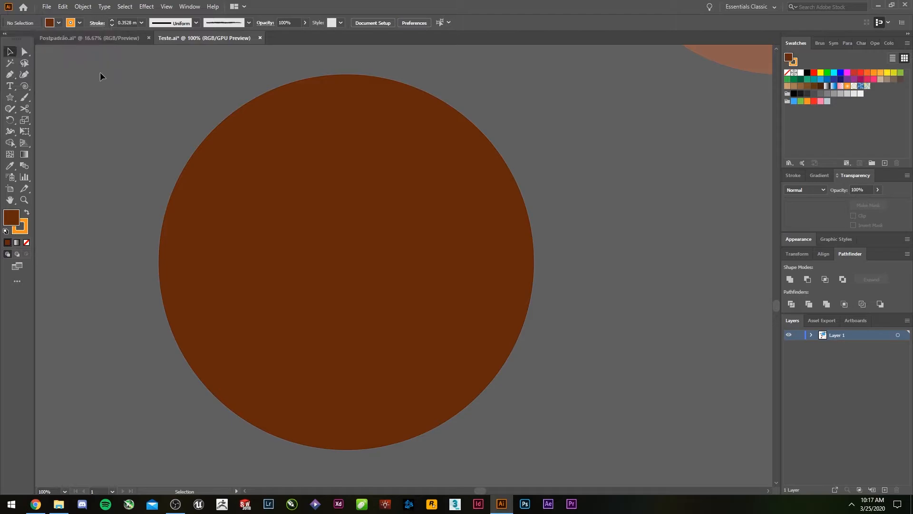
{"action": "left_click", "coordinate": [141, 22]}
{"action": "left_click", "coordinate": [295, 155]}
{"action": "left_click", "coordinate": [142, 25]}
{"action": "left_click", "coordinate": [149, 198]}
{"action": "left_click", "coordinate": [222, 147]}
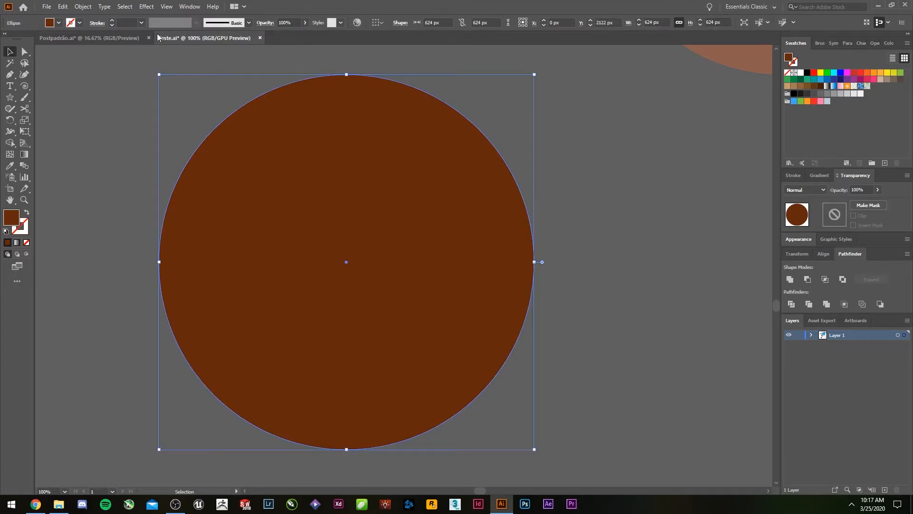
Give the brown circle an orange stroke with a weight of 2.5 mm
{"action": "left_click", "coordinate": [80, 23]}
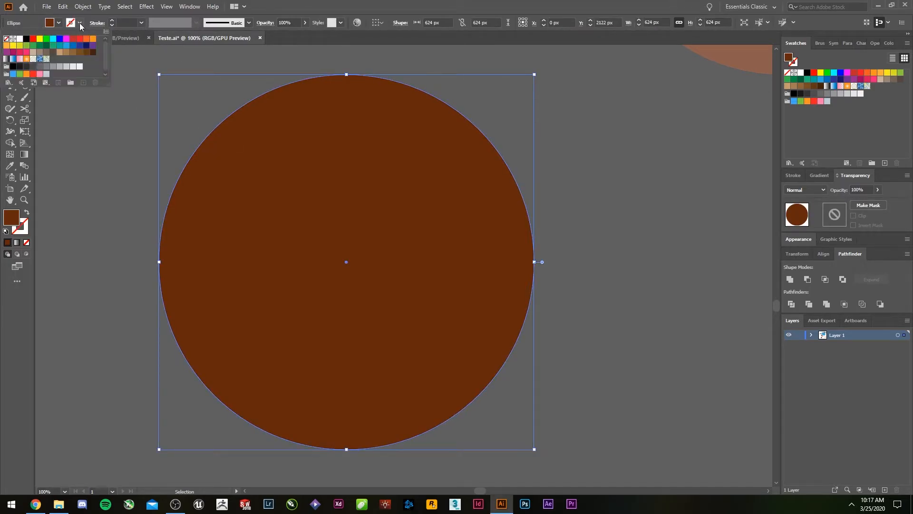
{"action": "left_click", "coordinate": [287, 186]}
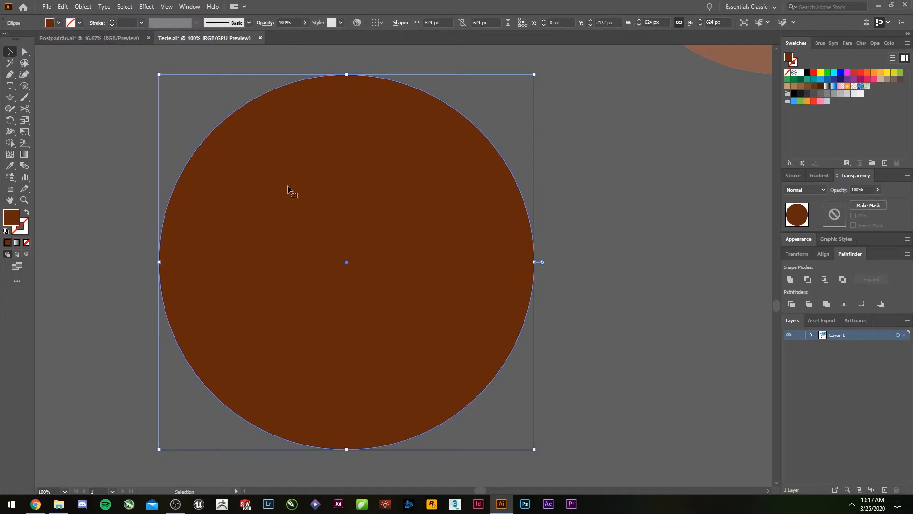
{"action": "left_click", "coordinate": [80, 23]}
{"action": "left_click", "coordinate": [92, 38]}
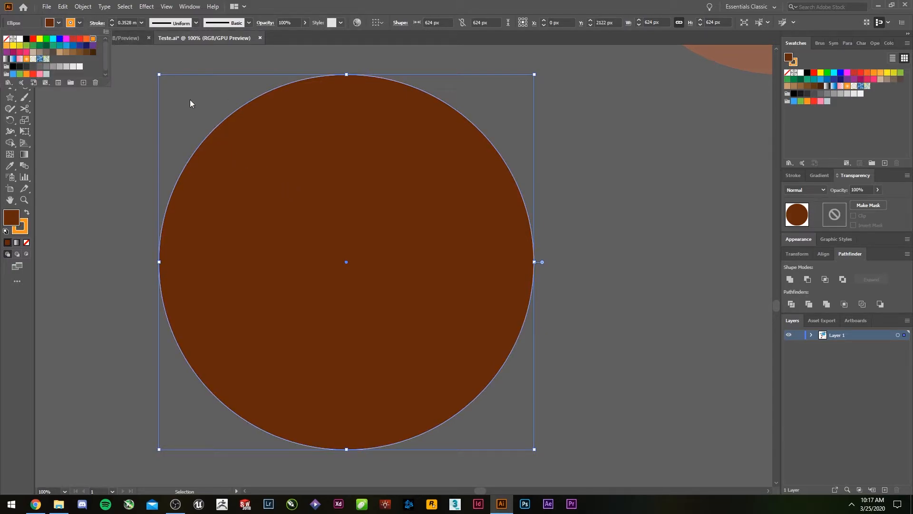
{"action": "left_click", "coordinate": [117, 162]}
{"action": "left_click", "coordinate": [185, 246]}
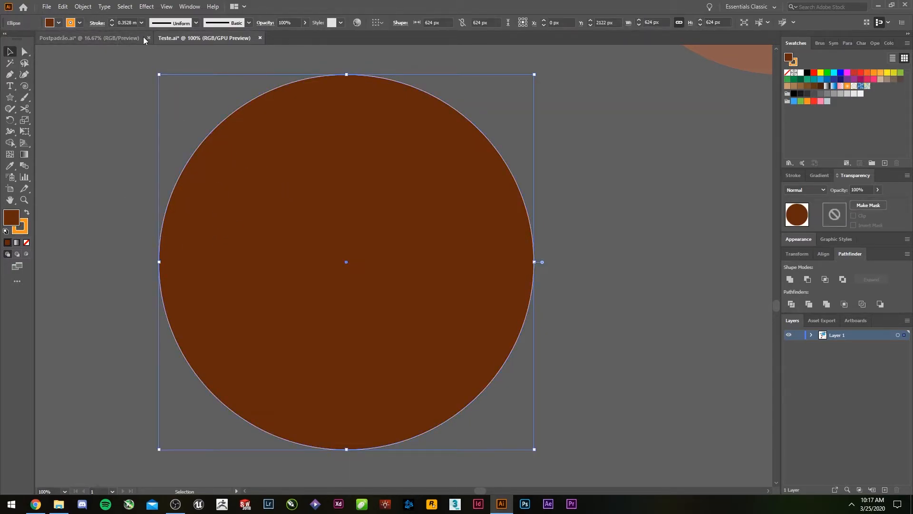
{"action": "left_click", "coordinate": [142, 23]}
{"action": "left_click", "coordinate": [155, 117]}
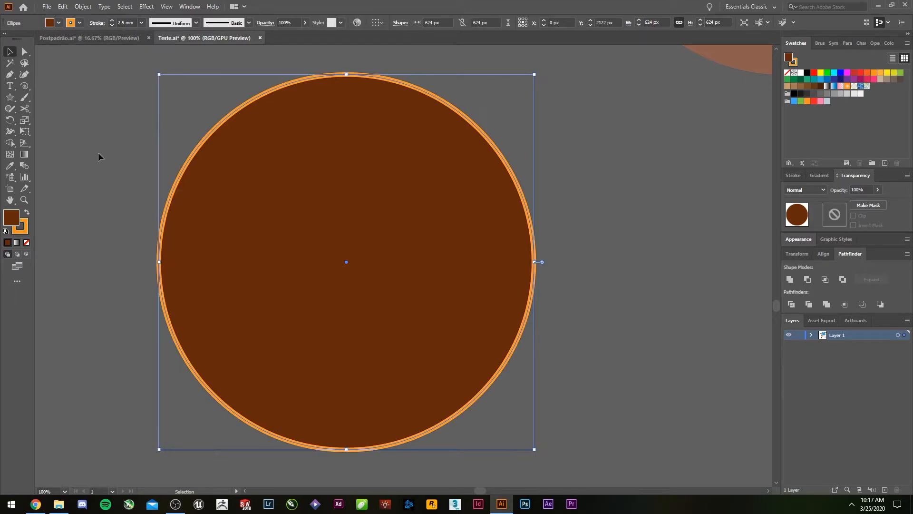
{"action": "left_click", "coordinate": [98, 152]}
Apply the asymmetric teardrop-shaped Width Profile 5 to the circle's orange stroke
{"action": "left_click", "coordinate": [84, 21]}
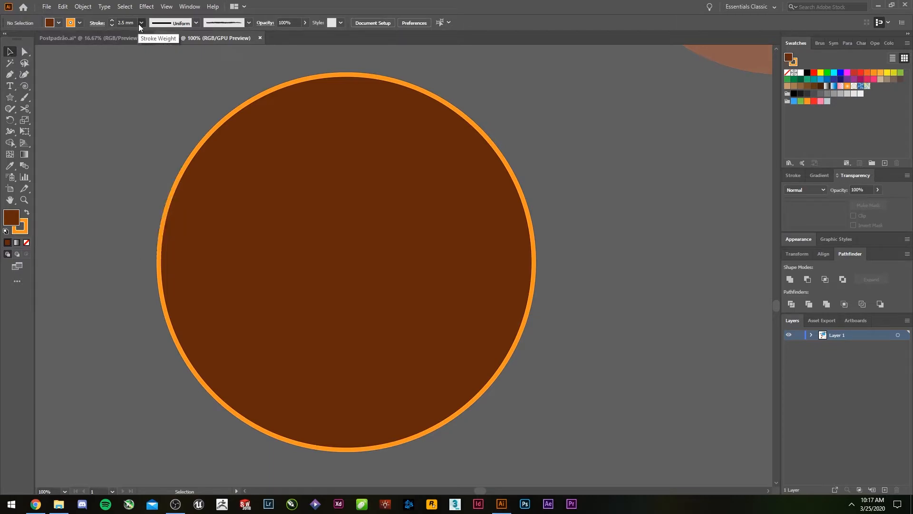
{"action": "left_click", "coordinate": [187, 21]}
{"action": "left_click", "coordinate": [187, 21]}
{"action": "left_click", "coordinate": [186, 22]}
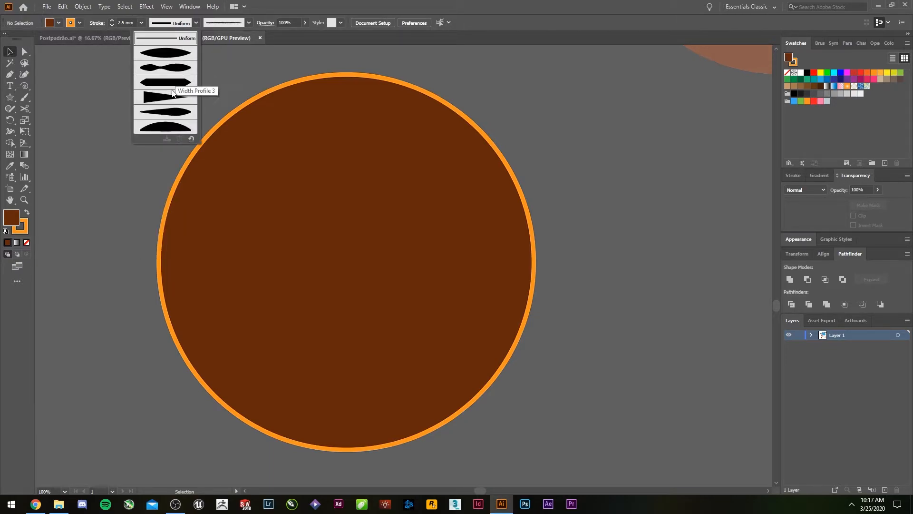
{"action": "left_click", "coordinate": [168, 112]}
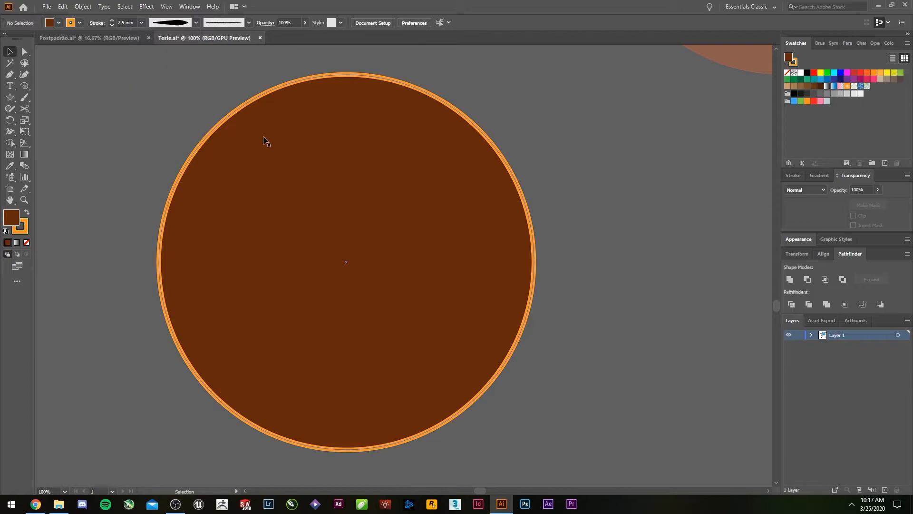
{"action": "left_click", "coordinate": [265, 141]}
{"action": "left_click", "coordinate": [190, 24]}
{"action": "left_click", "coordinate": [171, 112]}
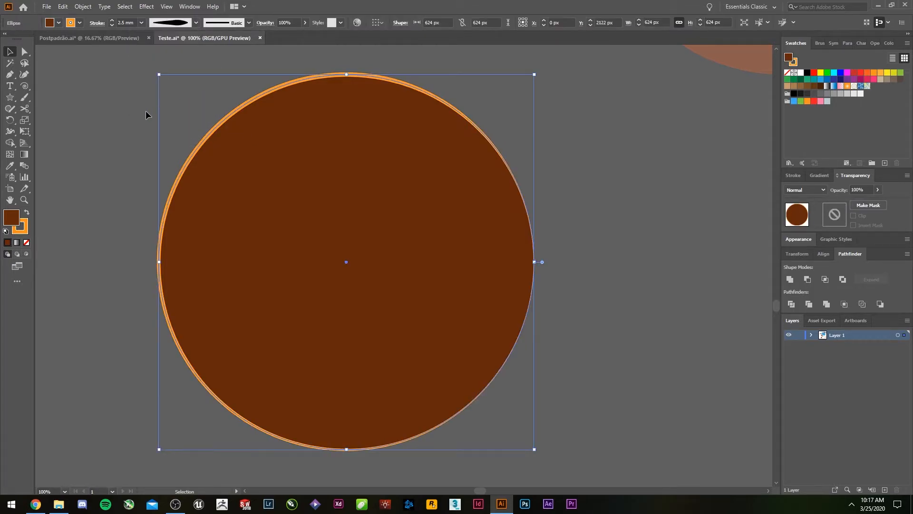
{"action": "left_click", "coordinate": [533, 350]}
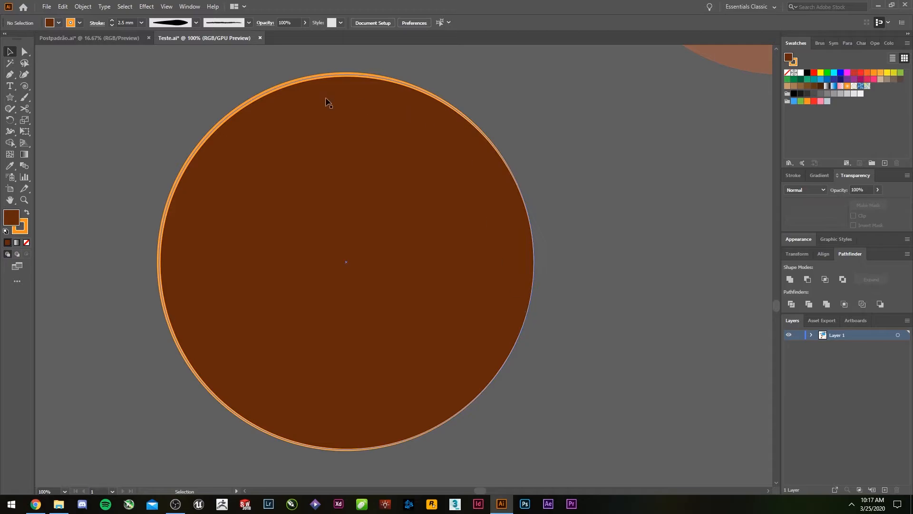
Draw a straight horizontal line about 701 px long below the brown circle with the Pen tool
{"action": "left_click_drag", "start_coordinate": [454, 384], "coordinate": [494, 224]}
{"action": "key", "text": "ctrl+minus"}
{"action": "key", "text": "p"}
{"action": "left_click", "coordinate": [292, 361]}
{"action": "left_click", "coordinate": [504, 361], "text": "shift"}
{"action": "key", "text": "v"}
Copy the brown circle's fill and orange 2.5 mm stroke to the line with the Eyedropper, and reselect the line
{"action": "key", "text": "o"}
{"action": "key", "text": "i"}
{"action": "left_click", "coordinate": [371, 230]}
{"action": "key", "text": "v"}
{"action": "left_click", "coordinate": [449, 345]}
{"action": "left_click", "coordinate": [386, 362]}
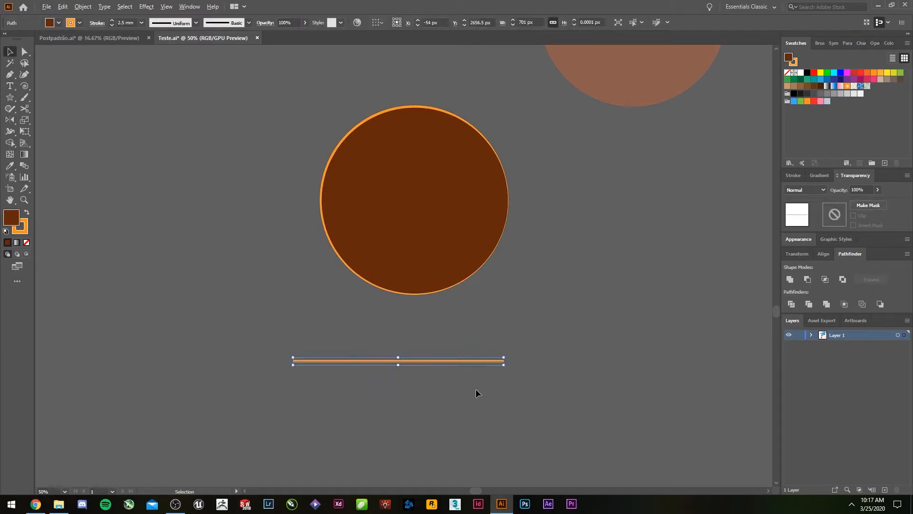
Apply the double-bulge Width Profile 2 to the horizontal line's stroke and deselect it
{"action": "scroll", "coordinate": [478, 389], "scroll_direction": "up", "scroll_amount": 1}
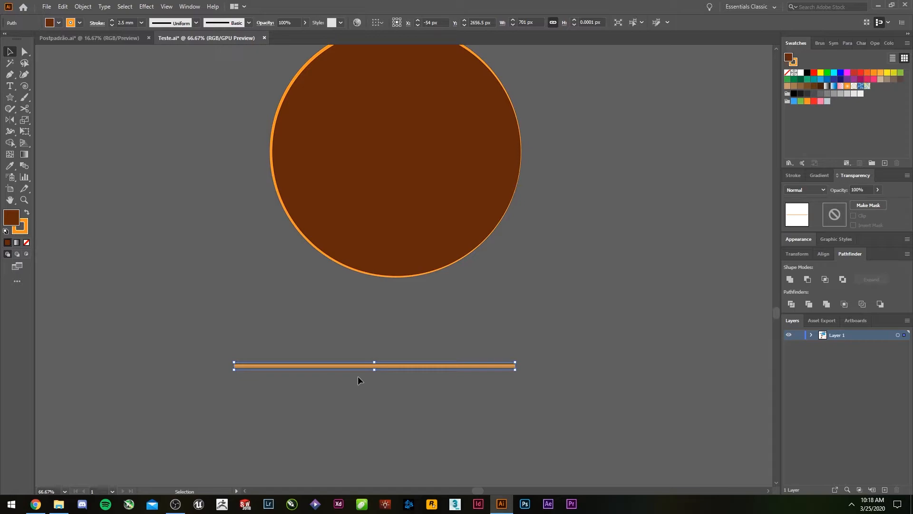
{"action": "left_click", "coordinate": [177, 22]}
{"action": "left_click", "coordinate": [173, 72]}
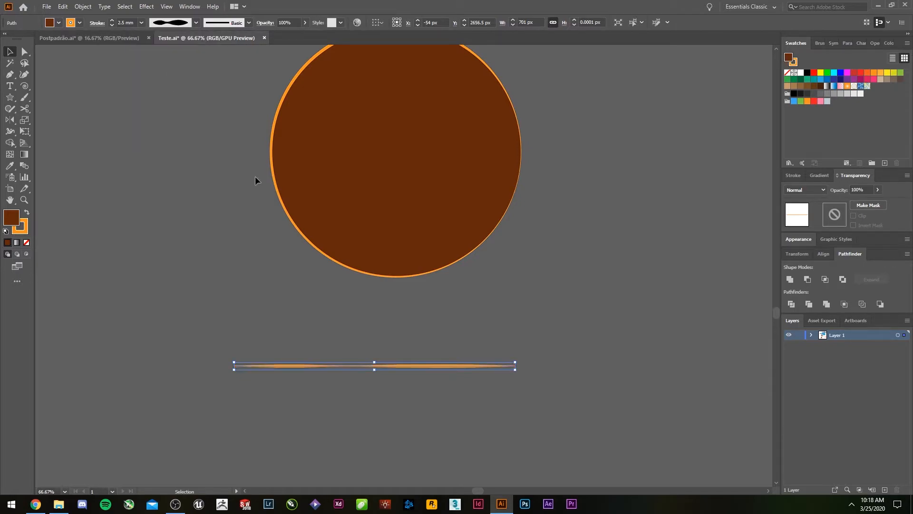
{"action": "left_click", "coordinate": [337, 233]}
{"action": "left_click", "coordinate": [419, 329]}
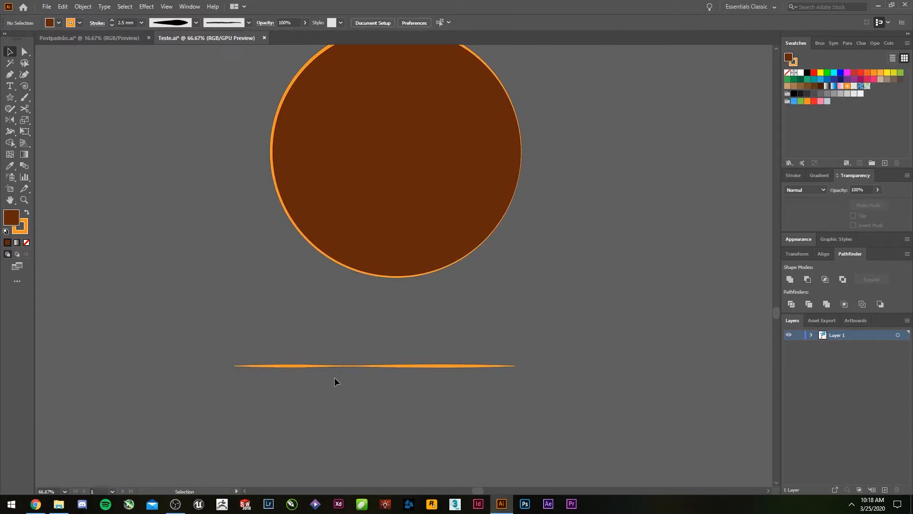
Select the horizontal line and open its brush definition choices
{"action": "left_click", "coordinate": [361, 366]}
{"action": "left_click", "coordinate": [236, 27]}
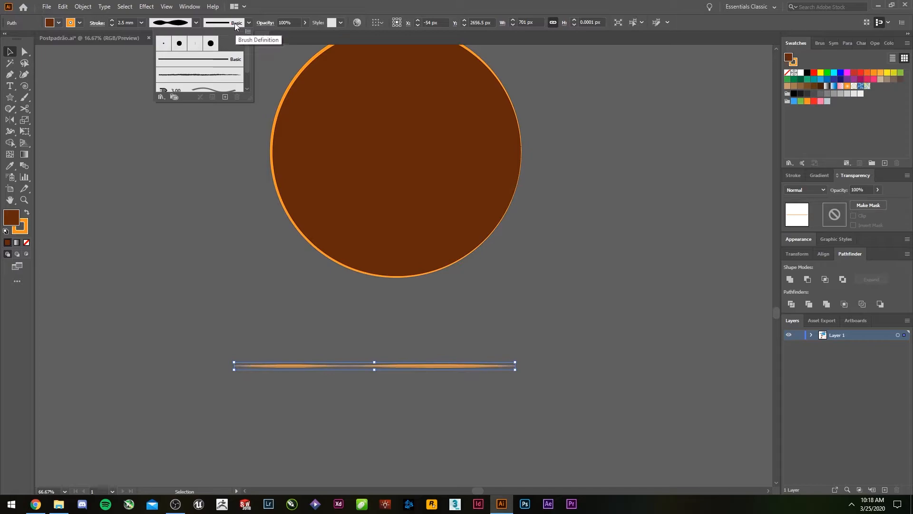
Apply the 3.00 bristle brush to the selected horizontal line and inspect the stroke
{"action": "scroll", "coordinate": [246, 55], "scroll_direction": "down", "scroll_amount": 2}
{"action": "left_click", "coordinate": [228, 70]}
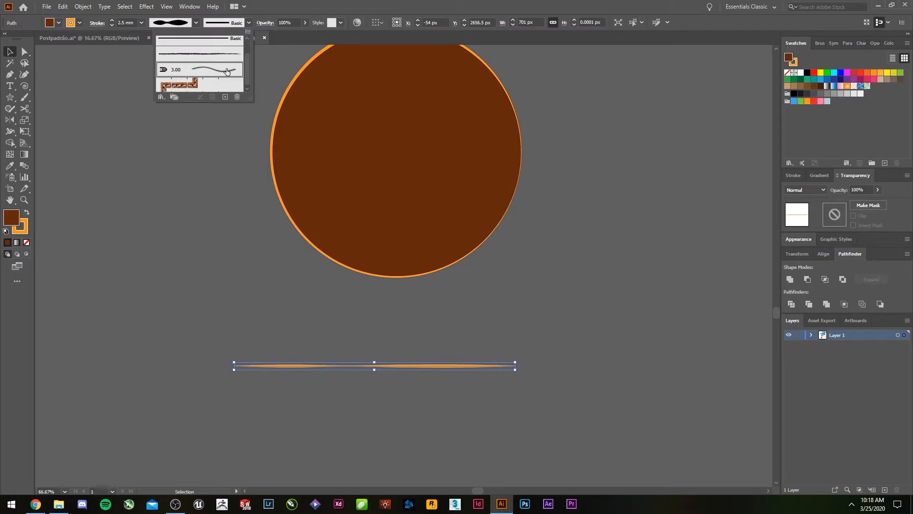
{"action": "left_click", "coordinate": [211, 266]}
{"action": "left_click", "coordinate": [343, 416]}
{"action": "scroll", "coordinate": [309, 372], "scroll_direction": "up", "scroll_amount": 3}
{"action": "left_click", "coordinate": [337, 358]}
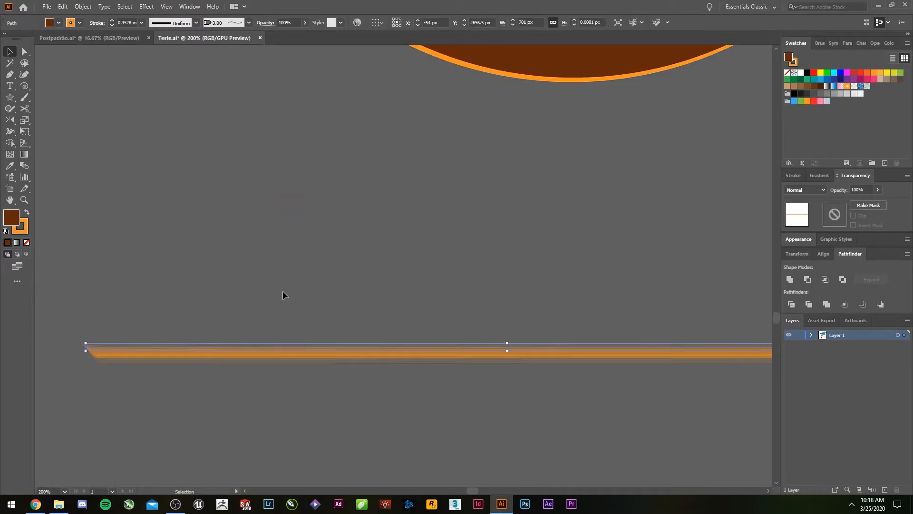
{"action": "scroll", "coordinate": [381, 335], "scroll_direction": "down", "scroll_amount": 2}
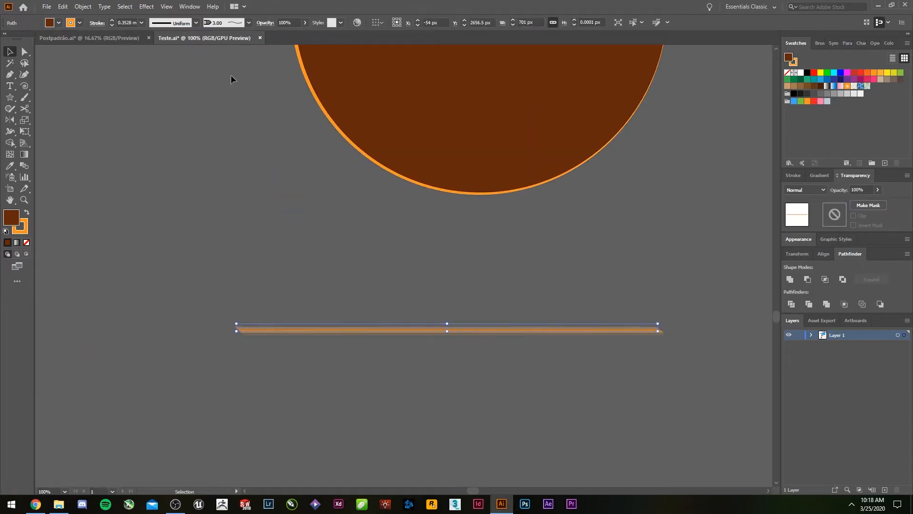
Open the Arrows_Special brush library, enlarge its window and place it above the horizontal line
{"action": "left_click", "coordinate": [240, 23]}
{"action": "mouse_move", "coordinate": [244, 62]}
{"action": "left_mouse_down"}
{"action": "mouse_move", "coordinate": [245, 42]}
{"action": "mouse_move", "coordinate": [244, 64]}
{"action": "left_mouse_up"}
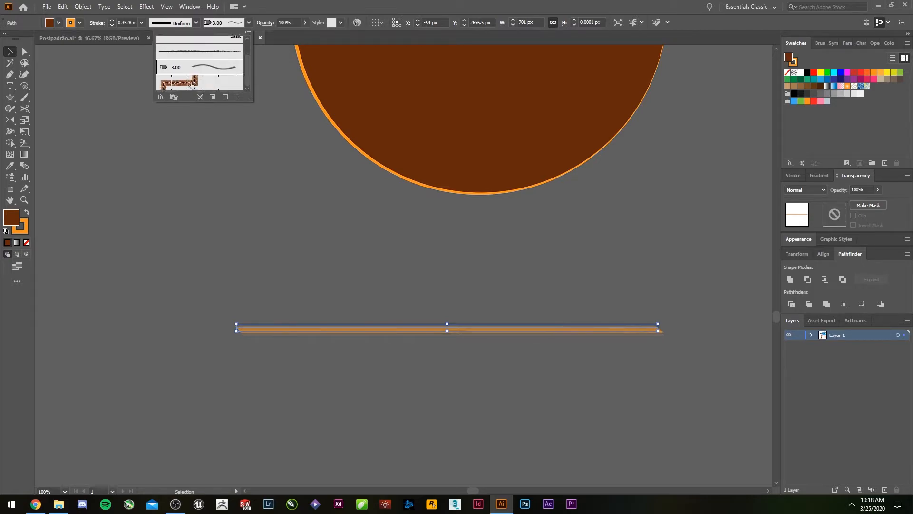
{"action": "left_click", "coordinate": [162, 95]}
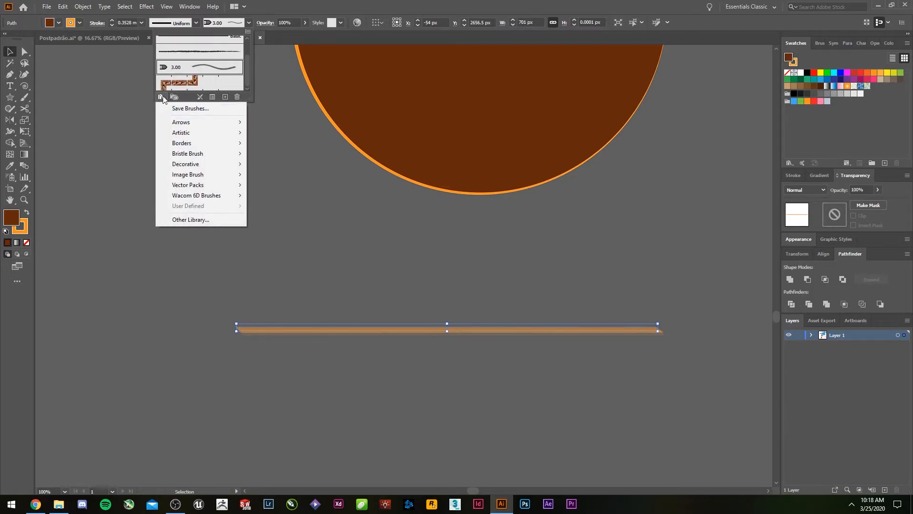
{"action": "mouse_move", "coordinate": [190, 122]}
{"action": "left_click", "coordinate": [274, 122]}
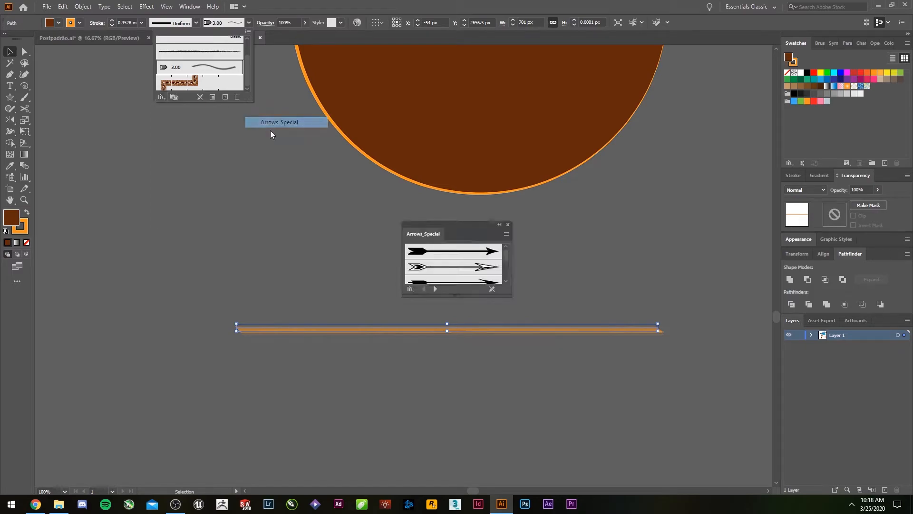
{"action": "left_click", "coordinate": [511, 297]}
{"action": "left_click_drag", "start_coordinate": [518, 294], "coordinate": [586, 398]}
{"action": "left_click_drag", "start_coordinate": [447, 226], "coordinate": [232, 87]}
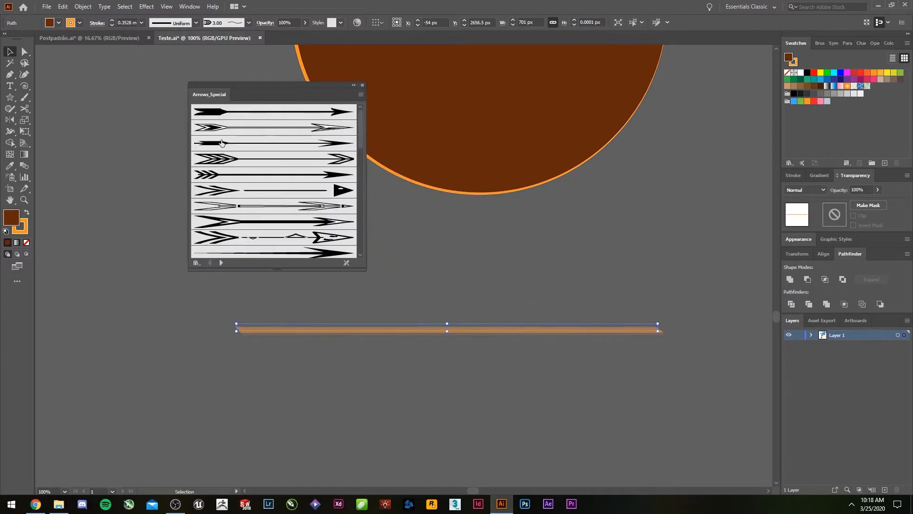
Give the line a feathered arrow brush, and replace it with the ornamental pinwheel brush from the Pattern Arrows library
{"action": "left_click", "coordinate": [273, 175]}
{"action": "left_click", "coordinate": [221, 263]}
{"action": "left_click", "coordinate": [220, 262]}
{"action": "left_click", "coordinate": [220, 263]}
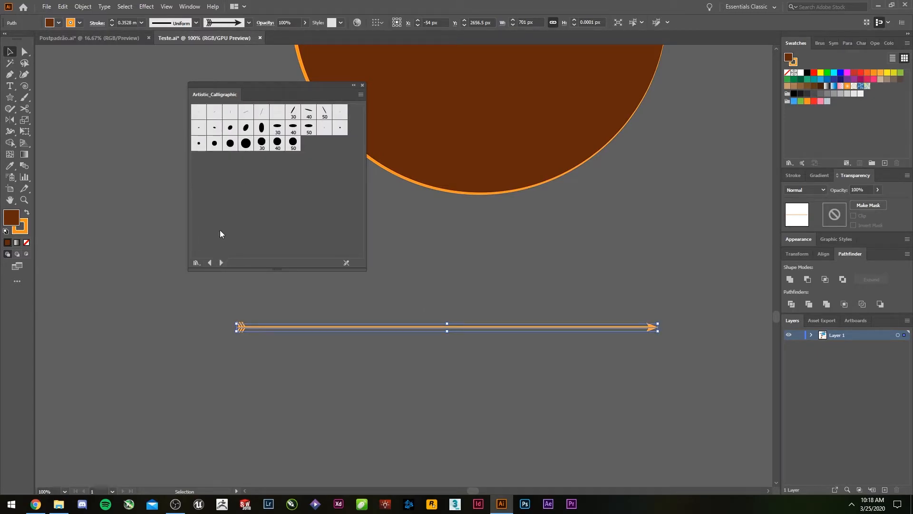
{"action": "left_click", "coordinate": [220, 262]}
{"action": "left_click", "coordinate": [261, 237]}
{"action": "left_click", "coordinate": [549, 307]}
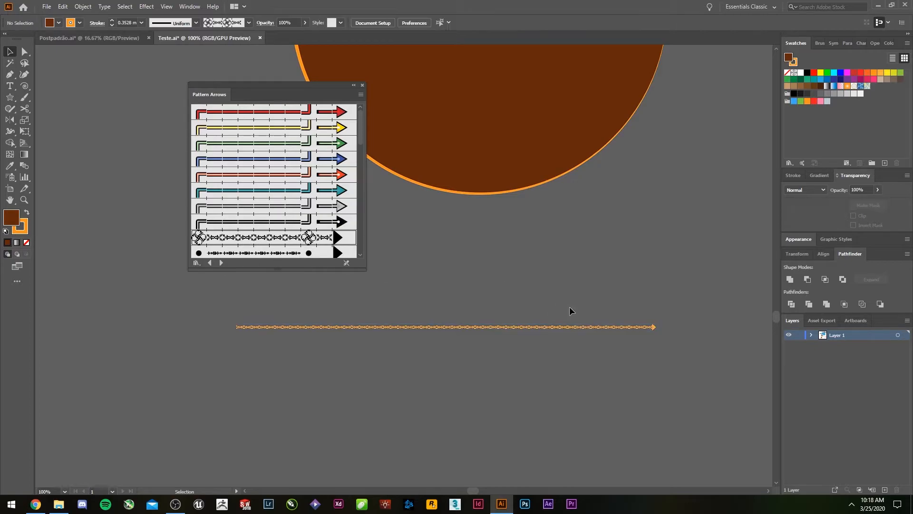
Apply the pattern arrow brush made of dots and vertical bars to the line
{"action": "scroll", "coordinate": [276, 236], "scroll_direction": "down", "scroll_amount": 1}
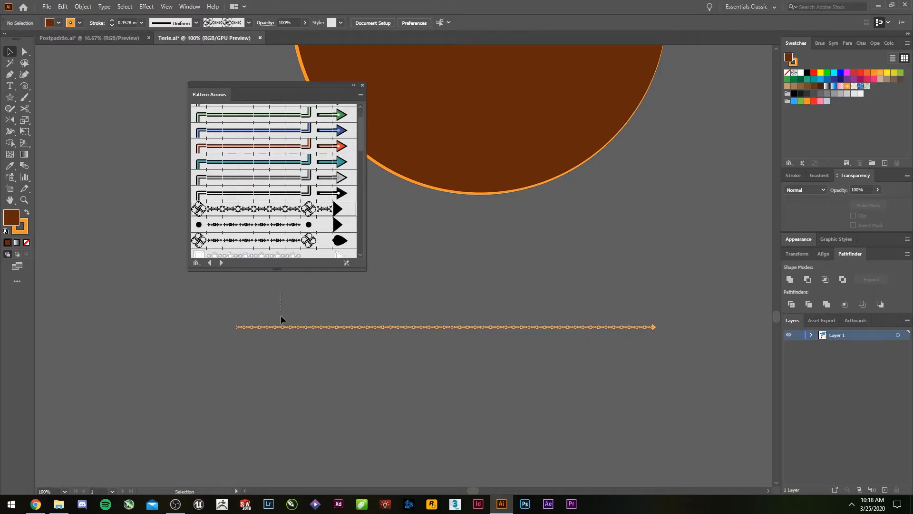
{"action": "left_click", "coordinate": [281, 327]}
{"action": "scroll", "coordinate": [284, 228], "scroll_direction": "down", "scroll_amount": 2}
{"action": "left_click", "coordinate": [287, 230]}
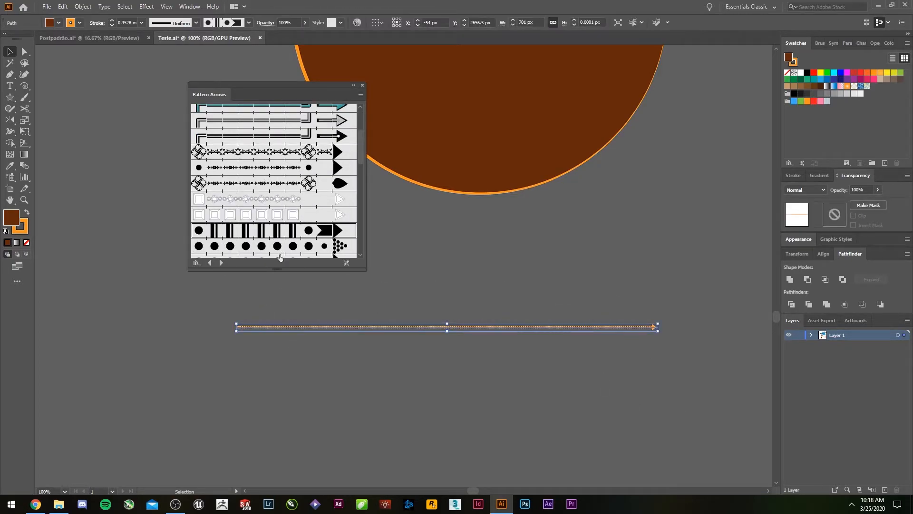
Delete the horizontal line and close the Pattern Arrows brush library
{"action": "left_click", "coordinate": [498, 299]}
{"action": "left_click", "coordinate": [362, 327]}
{"action": "key", "text": "Delete"}
{"action": "left_click", "coordinate": [363, 85]}
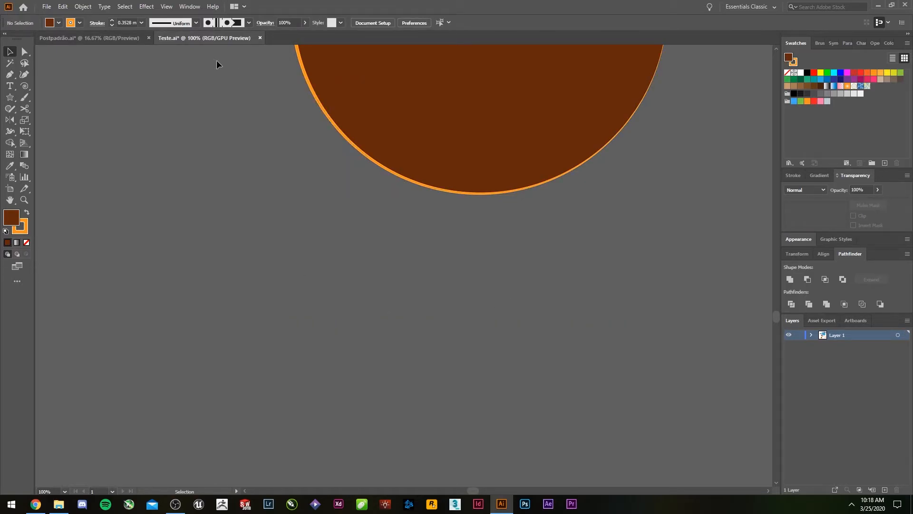
Select the dark brown circle and, after viewing the gradient and stroke settings, display its transparency settings
{"action": "left_click", "coordinate": [347, 98]}
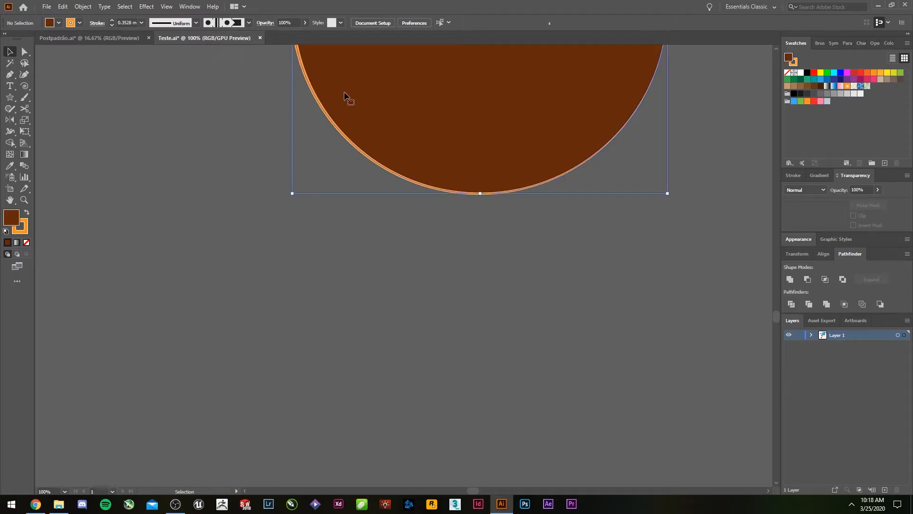
{"action": "left_click_drag", "start_coordinate": [235, 89], "coordinate": [218, 272]}
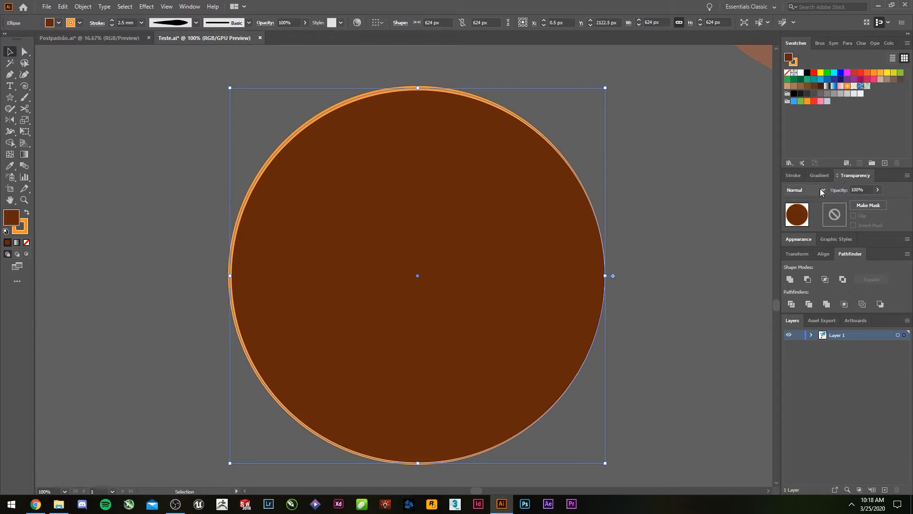
{"action": "mouse_move", "coordinate": [860, 176]}
{"action": "left_mouse_down"}
{"action": "mouse_move", "coordinate": [683, 202]}
{"action": "mouse_move", "coordinate": [459, 155]}
{"action": "mouse_move", "coordinate": [574, 197]}
{"action": "mouse_move", "coordinate": [835, 176]}
{"action": "mouse_move", "coordinate": [852, 185]}
{"action": "left_mouse_up"}
{"action": "left_click", "coordinate": [190, 6]}
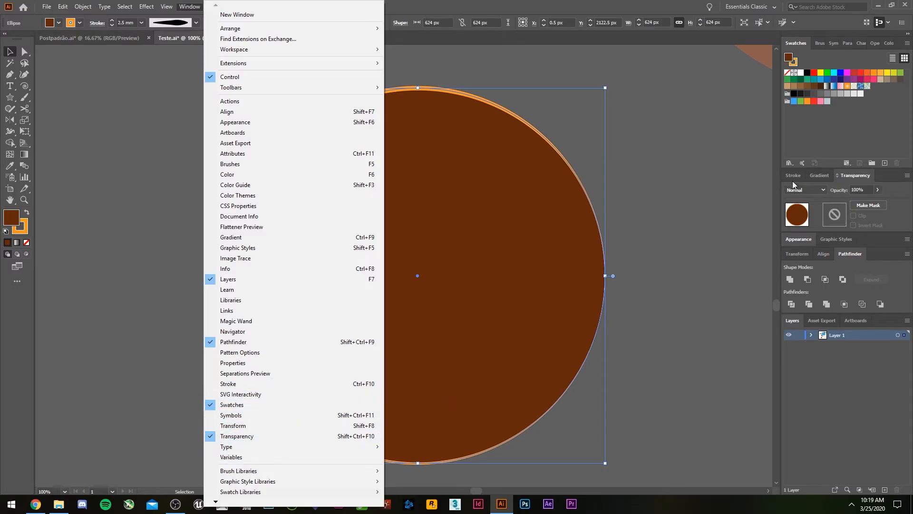
{"action": "left_click", "coordinate": [821, 175]}
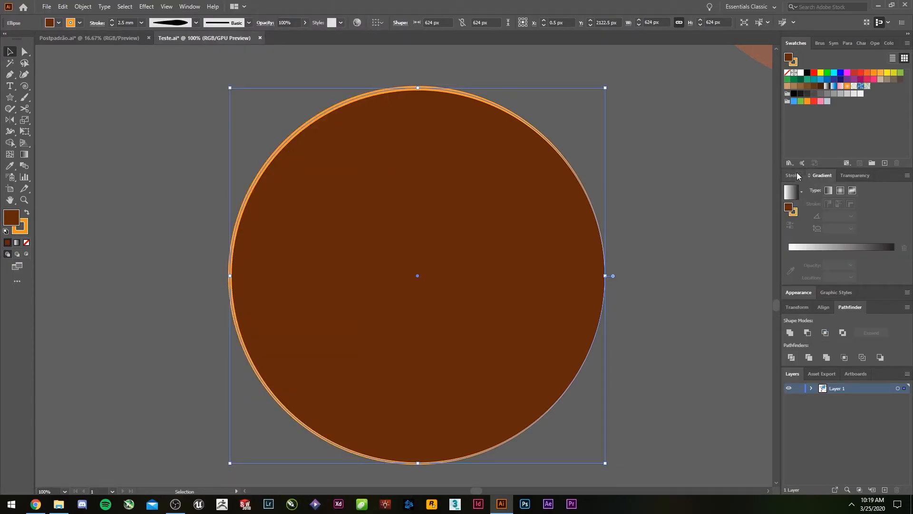
{"action": "left_click", "coordinate": [793, 175]}
{"action": "left_click", "coordinate": [192, 10]}
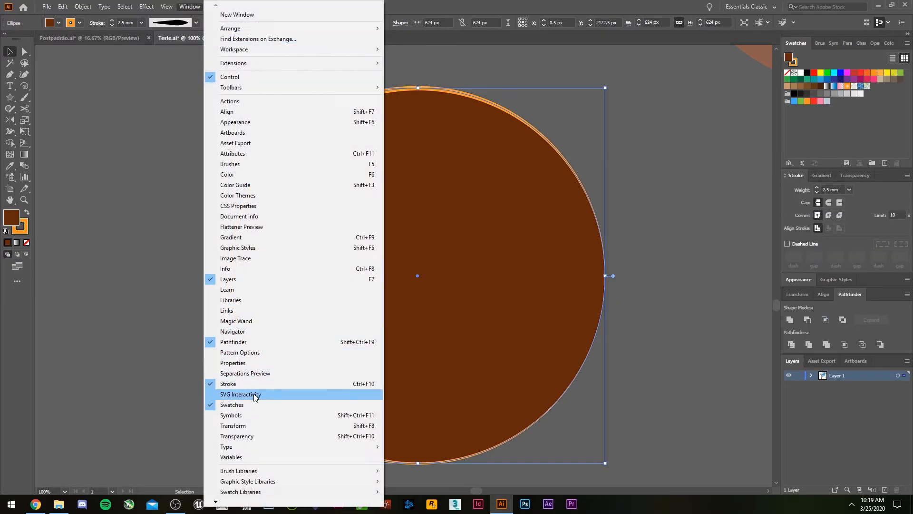
{"action": "left_click", "coordinate": [266, 435]}
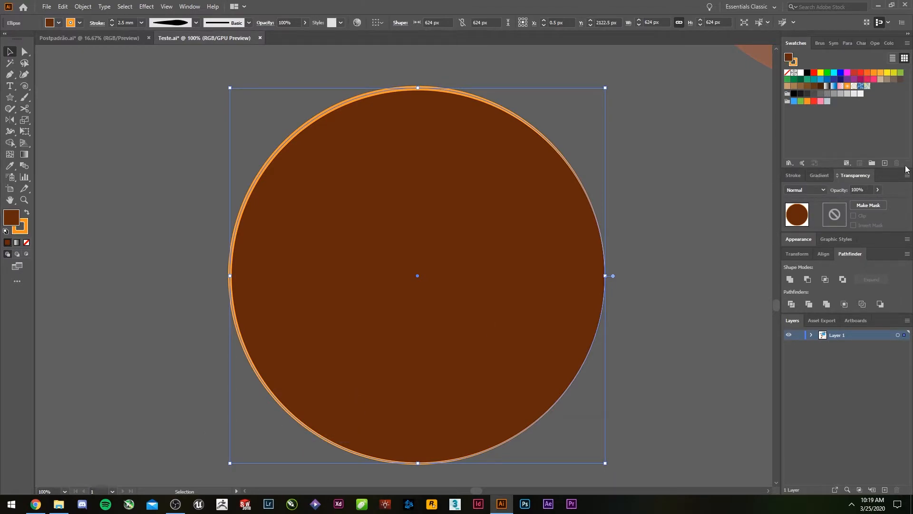
Examine the opacity slider and the available blending modes for the brown circle
{"action": "left_click", "coordinate": [878, 190]}
{"action": "mouse_move", "coordinate": [876, 202]}
{"action": "left_mouse_down"}
{"action": "mouse_move", "coordinate": [846, 199]}
{"action": "mouse_move", "coordinate": [880, 201]}
{"action": "left_mouse_up"}
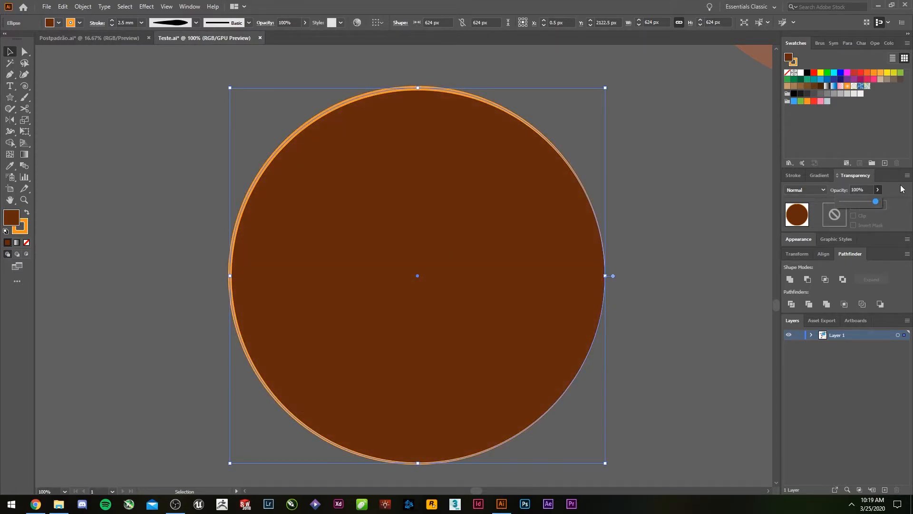
{"action": "left_click", "coordinate": [811, 191]}
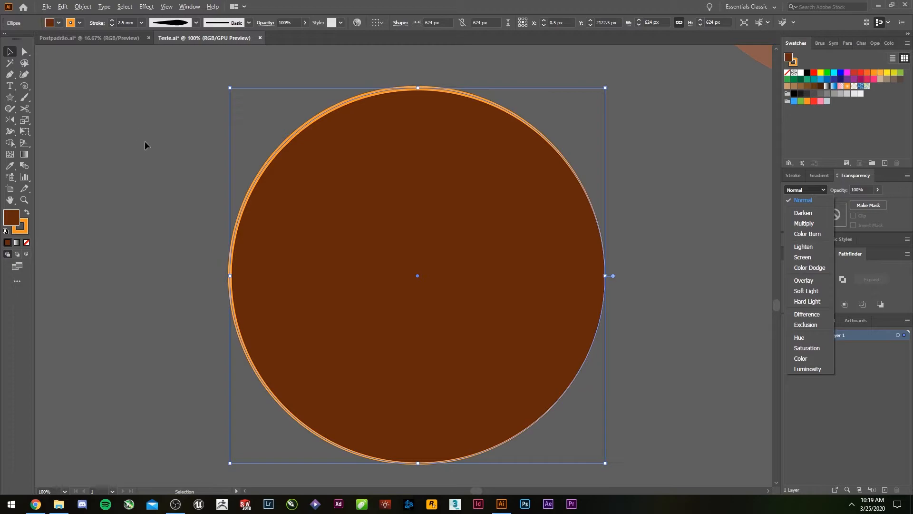
{"action": "scroll", "coordinate": [145, 138], "scroll_direction": "down", "scroll_amount": 2}
{"action": "left_click_drag", "start_coordinate": [460, 186], "coordinate": [530, 245]}
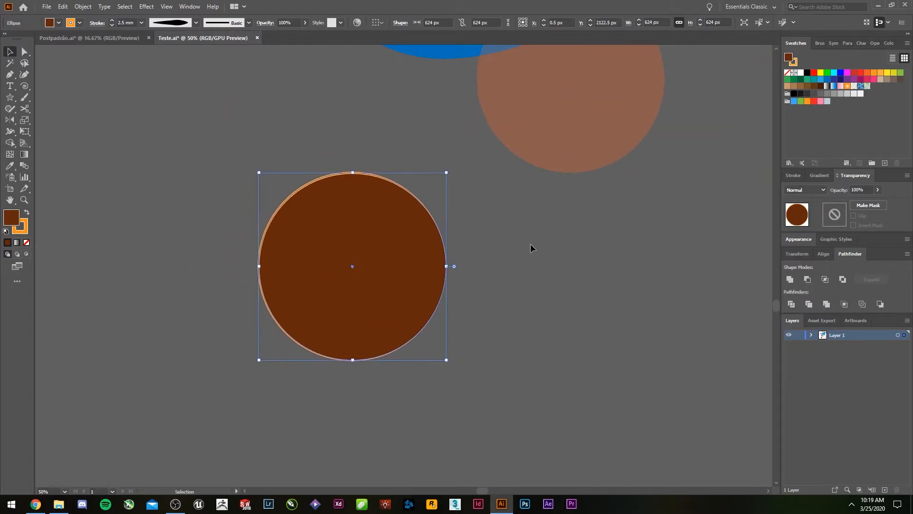
{"action": "left_click", "coordinate": [530, 247]}
Change the fill of the large blue background rectangle to white
{"action": "scroll", "coordinate": [383, 146], "scroll_direction": "down", "scroll_amount": 1}
{"action": "left_click_drag", "start_coordinate": [244, 134], "coordinate": [180, 259]}
{"action": "left_click_drag", "start_coordinate": [417, 301], "coordinate": [373, 350]}
{"action": "left_click", "coordinate": [458, 188]}
{"action": "left_click", "coordinate": [814, 190]}
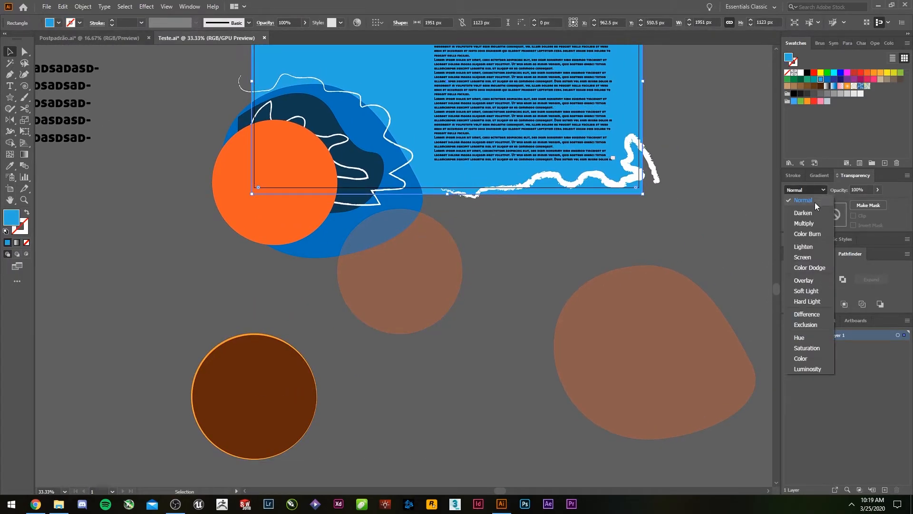
{"action": "left_click", "coordinate": [814, 200]}
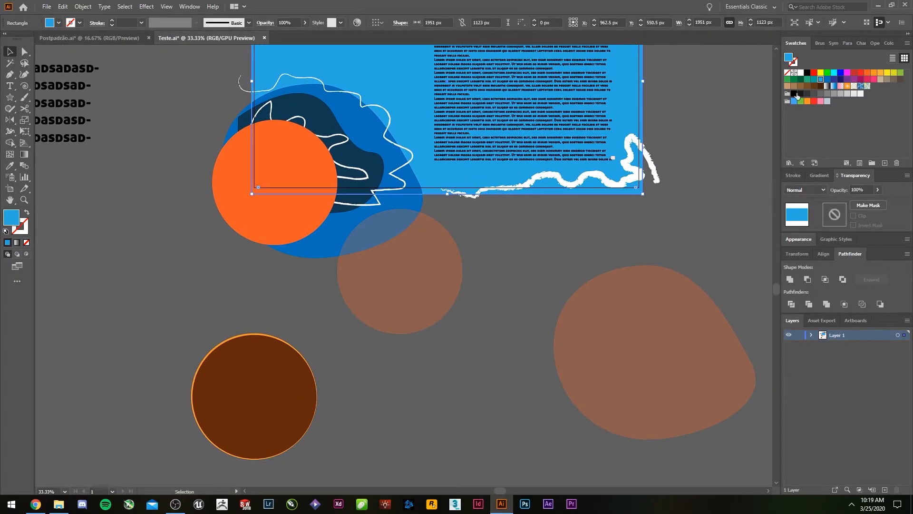
{"action": "left_click", "coordinate": [801, 72]}
Move the brown circle over the right edge of the white page and enlarge it to about 984 px
{"action": "left_click_drag", "start_coordinate": [261, 398], "coordinate": [705, 258]}
{"action": "left_click", "coordinate": [707, 256]}
{"action": "left_click_drag", "start_coordinate": [652, 216], "coordinate": [661, 217]}
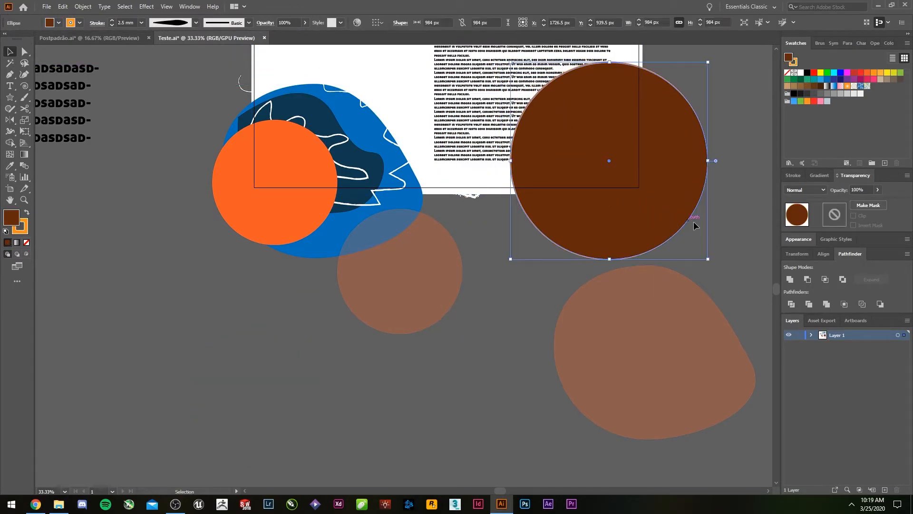
Set the brown circle's blending mode to Multiply and deselect it
{"action": "left_click", "coordinate": [803, 190]}
{"action": "left_click", "coordinate": [804, 223]}
{"action": "left_click_drag", "start_coordinate": [754, 112], "coordinate": [667, 173]}
{"action": "left_click", "coordinate": [668, 176]}
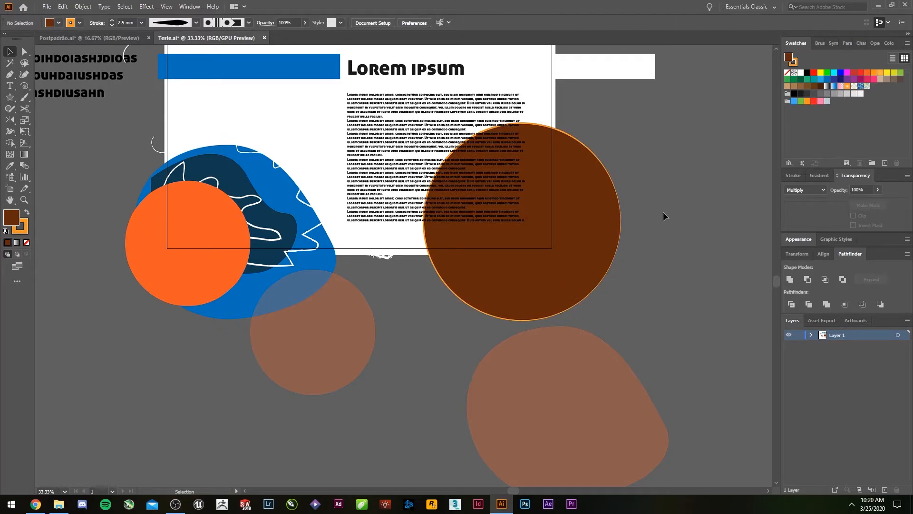
Try the Lighten and Color Burn blending modes on the brown circle
{"action": "left_click", "coordinate": [577, 248]}
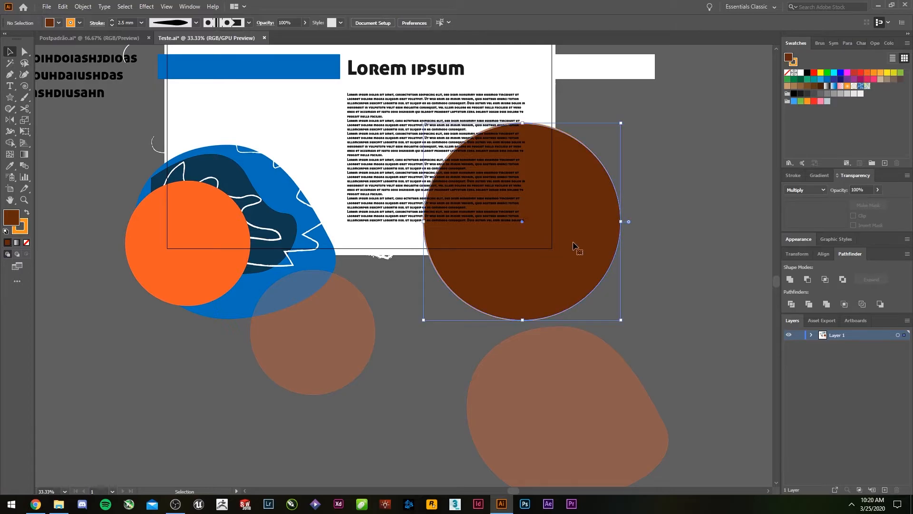
{"action": "left_click", "coordinate": [802, 190]}
{"action": "left_click", "coordinate": [803, 246]}
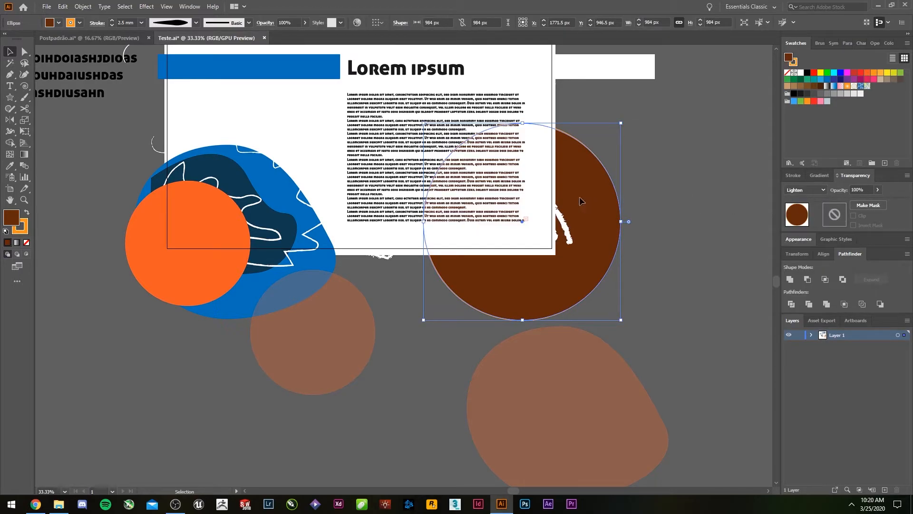
{"action": "left_click", "coordinate": [811, 190]}
{"action": "left_click", "coordinate": [787, 228]}
{"action": "left_click", "coordinate": [650, 196]}
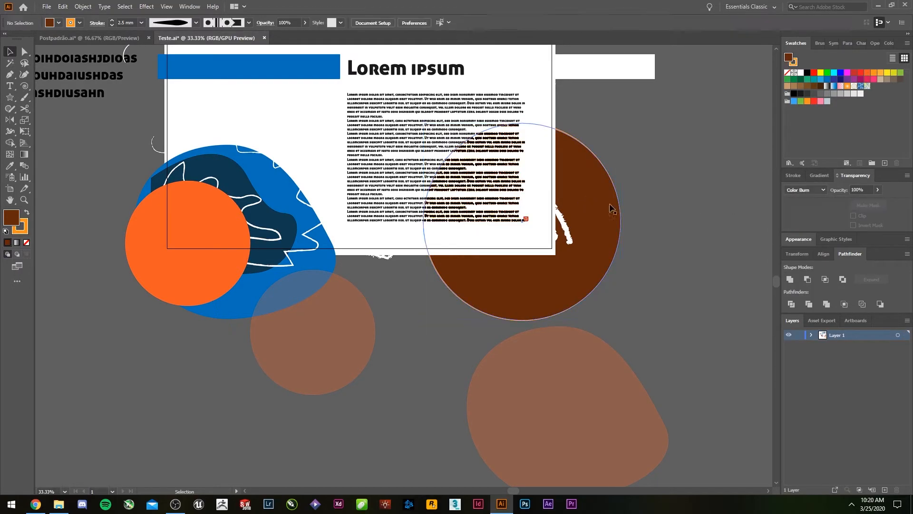
Return the brown circle's blending mode to Normal
{"action": "left_click", "coordinate": [604, 262]}
{"action": "left_click", "coordinate": [805, 190]}
{"action": "left_click", "coordinate": [799, 195]}
{"action": "left_click", "coordinate": [699, 199]}
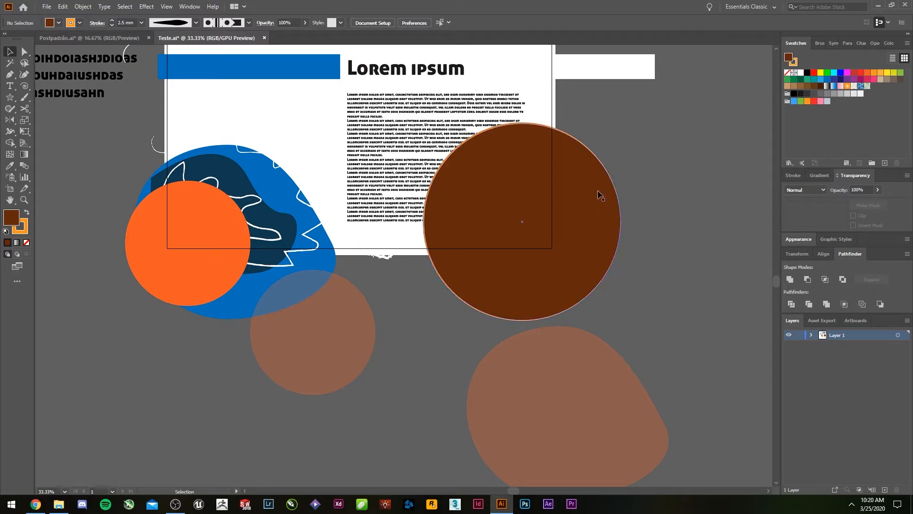
Move the brown circle off the page into the empty area below it, at about X -89.5 px, Y 2302.5 px
{"action": "left_click", "coordinate": [584, 218]}
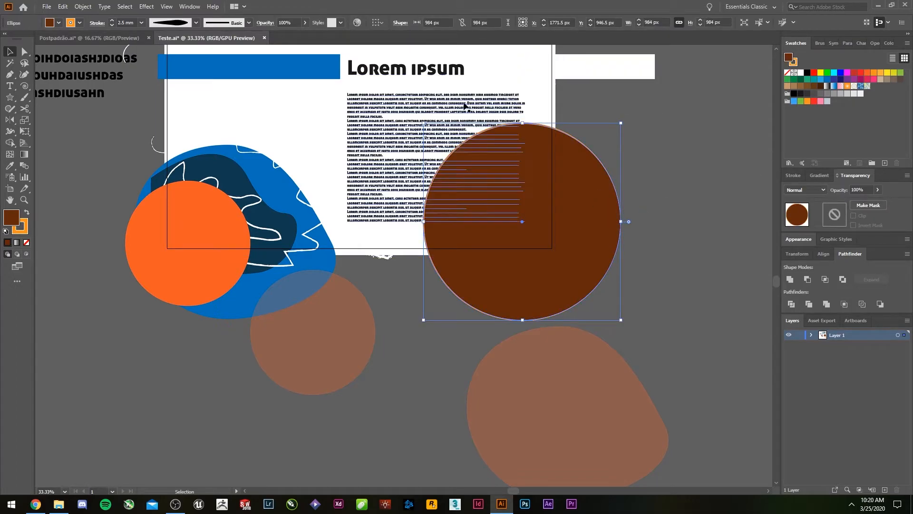
{"action": "left_click_drag", "start_coordinate": [567, 237], "coordinate": [402, 402]}
{"action": "left_click_drag", "start_coordinate": [507, 332], "coordinate": [591, 200]}
{"action": "left_click_drag", "start_coordinate": [459, 291], "coordinate": [259, 390]}
{"action": "left_click_drag", "start_coordinate": [389, 370], "coordinate": [421, 348]}
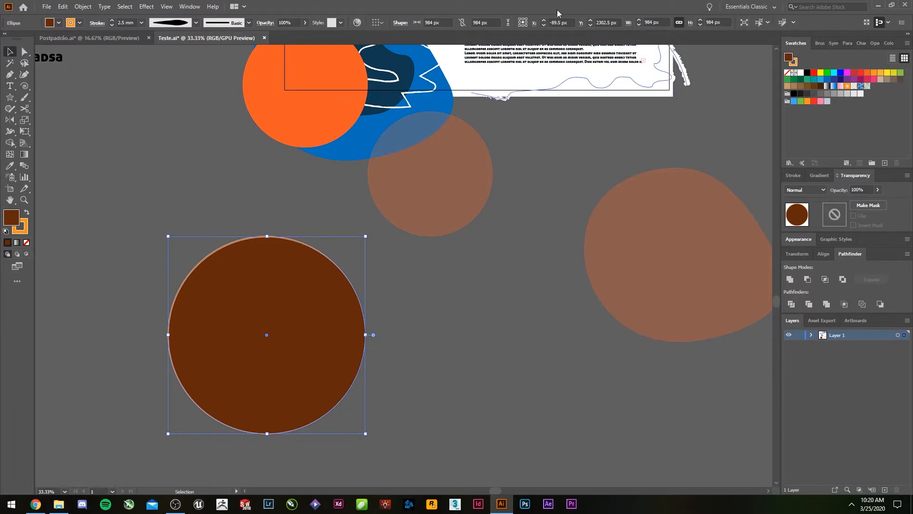
Examine the choices for aligning the brown circle to the selection, a key object or the artboard
{"action": "left_click", "coordinate": [385, 23]}
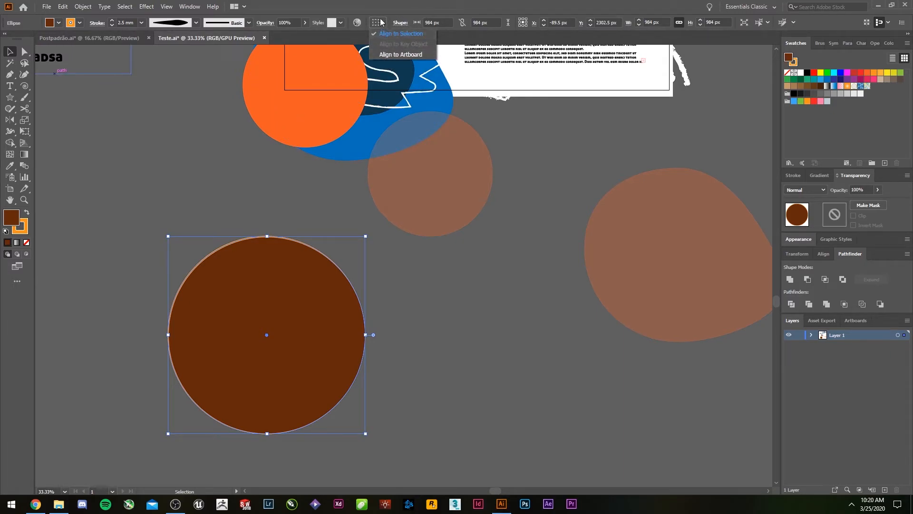
{"action": "left_click", "coordinate": [381, 22]}
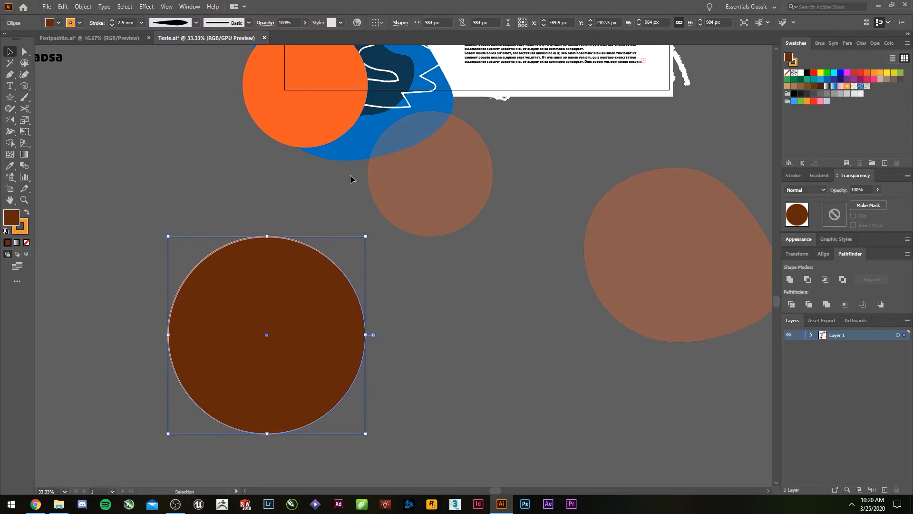
{"action": "left_click", "coordinate": [379, 23]}
{"action": "left_click", "coordinate": [383, 22]}
{"action": "left_click", "coordinate": [386, 23]}
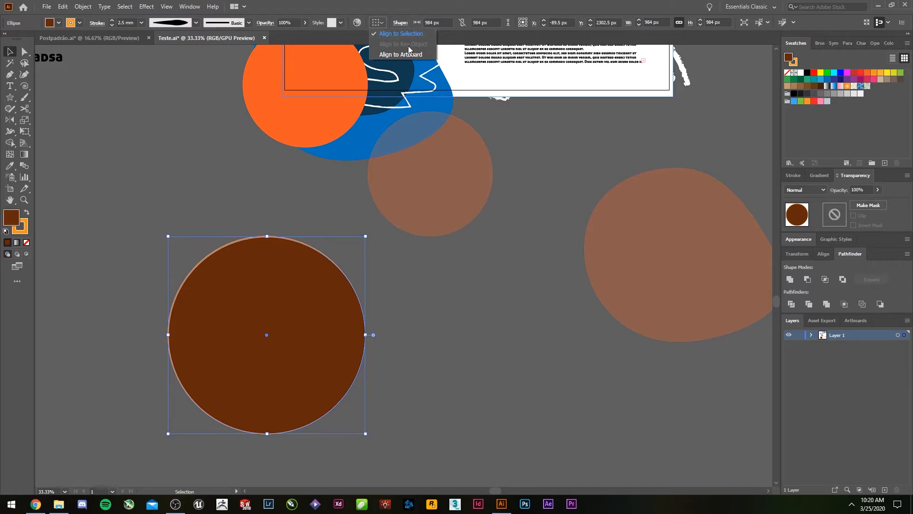
{"action": "left_click", "coordinate": [416, 205]}
{"action": "left_click", "coordinate": [409, 182]}
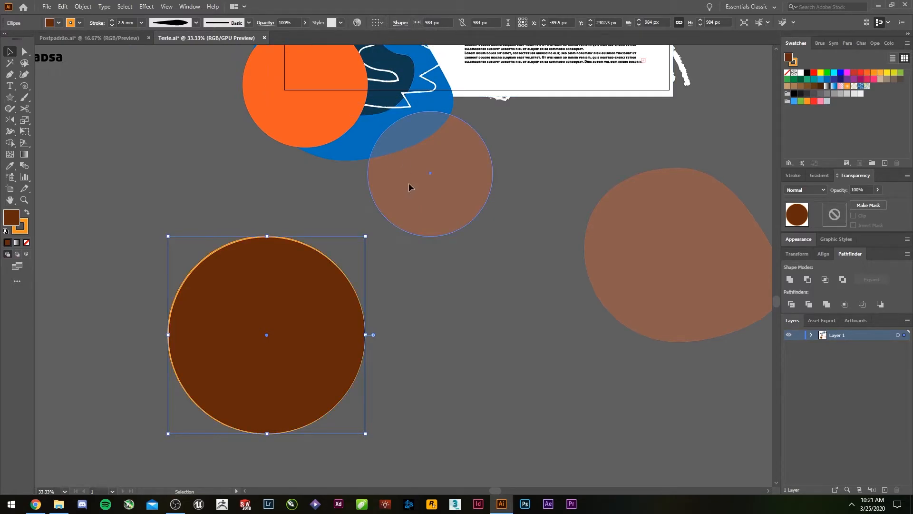
Align the brown circle and the smaller translucent circle by their vertical centers and fill both with red
{"action": "left_click", "coordinate": [298, 274], "text": "shift"}
{"action": "left_click", "coordinate": [377, 22]}
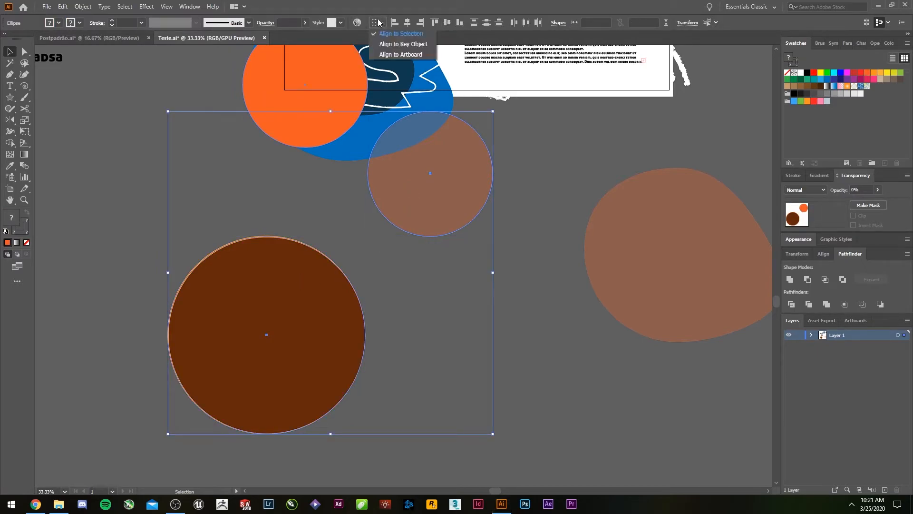
{"action": "left_click", "coordinate": [444, 24]}
{"action": "left_click", "coordinate": [446, 24]}
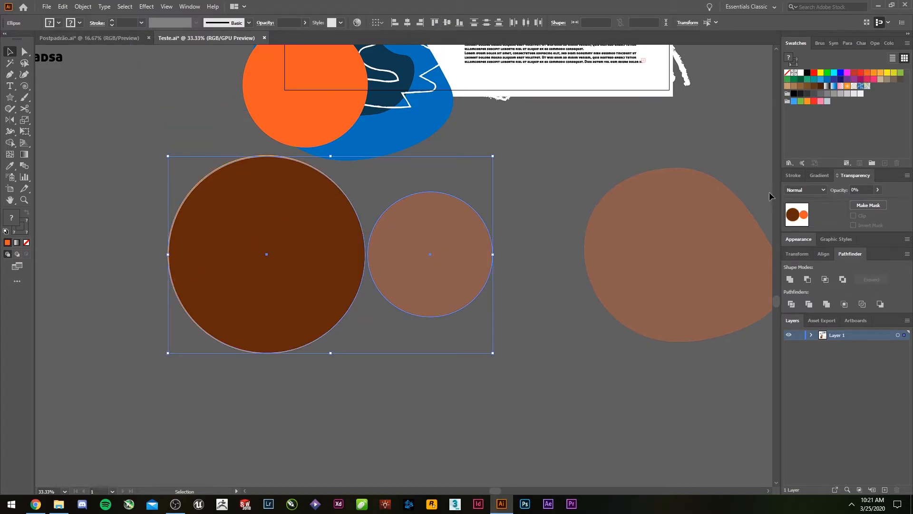
{"action": "left_click", "coordinate": [815, 73]}
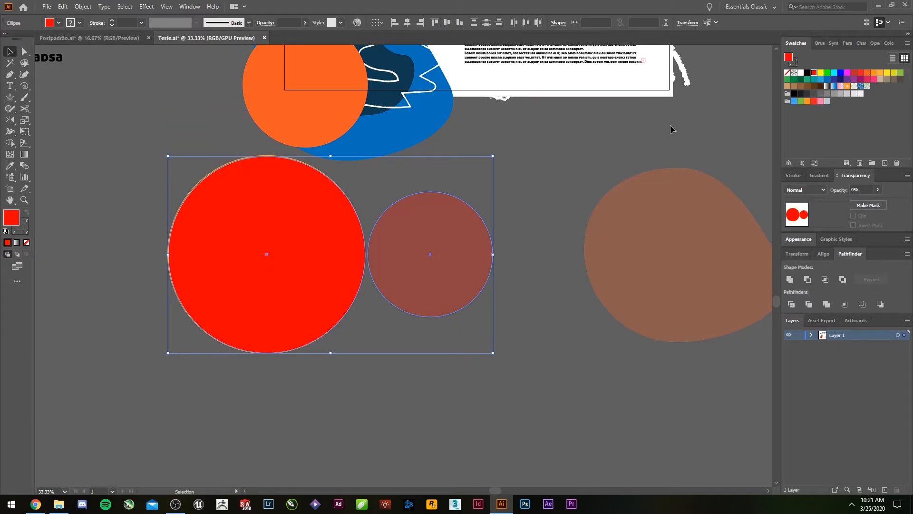
{"action": "scroll", "coordinate": [530, 223], "scroll_direction": "down", "scroll_amount": 2}
{"action": "left_click_drag", "start_coordinate": [450, 201], "coordinate": [429, 338]}
{"action": "scroll", "coordinate": [535, 302], "scroll_direction": "down", "scroll_amount": 2}
{"action": "left_click", "coordinate": [406, 25]}
{"action": "key", "text": "ctrl+z"}
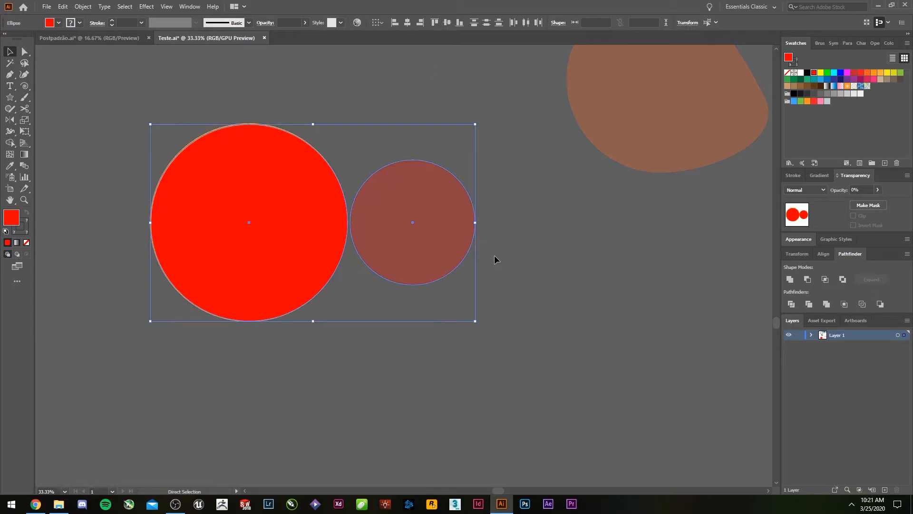
Place the small circle below the large red circle and align both by their horizontal centers
{"action": "left_click", "coordinate": [492, 254]}
{"action": "left_click_drag", "start_coordinate": [418, 228], "coordinate": [461, 130]}
{"action": "left_click_drag", "start_coordinate": [466, 135], "coordinate": [399, 367]}
{"action": "left_click", "coordinate": [357, 119], "text": "shift"}
{"action": "left_click", "coordinate": [407, 23]}
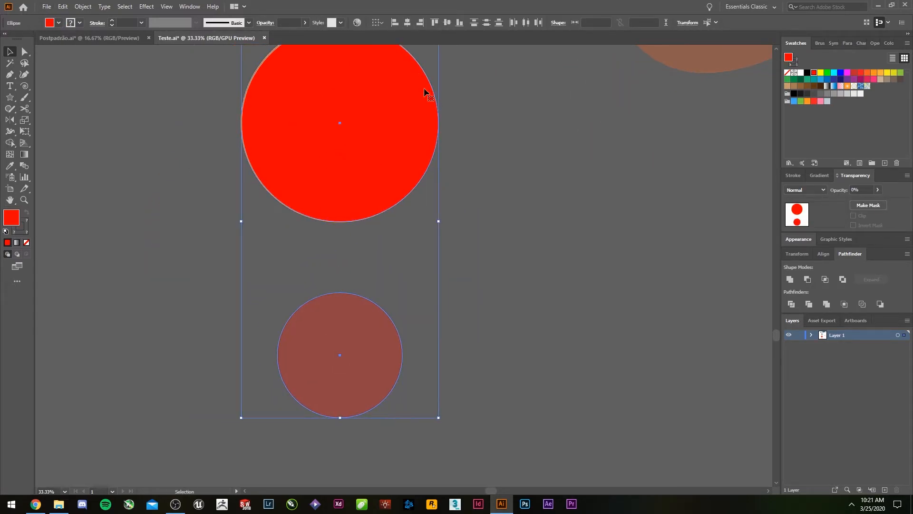
Select only the large red circle and display the Align options in the workspace
{"action": "left_click", "coordinate": [437, 154]}
{"action": "left_click_drag", "start_coordinate": [473, 210], "coordinate": [449, 161]}
{"action": "scroll", "coordinate": [453, 183], "scroll_direction": "down", "scroll_amount": 1}
{"action": "left_click_drag", "start_coordinate": [422, 53], "coordinate": [408, 109]}
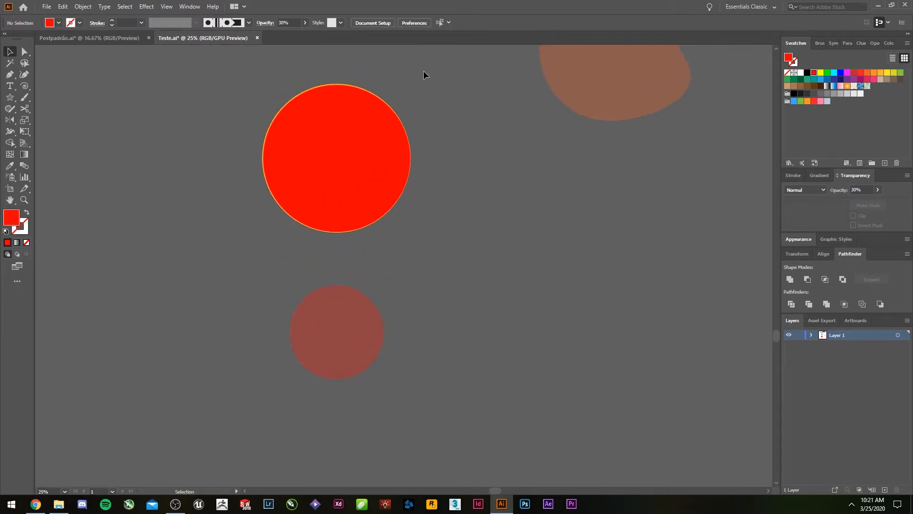
{"action": "left_click", "coordinate": [384, 144]}
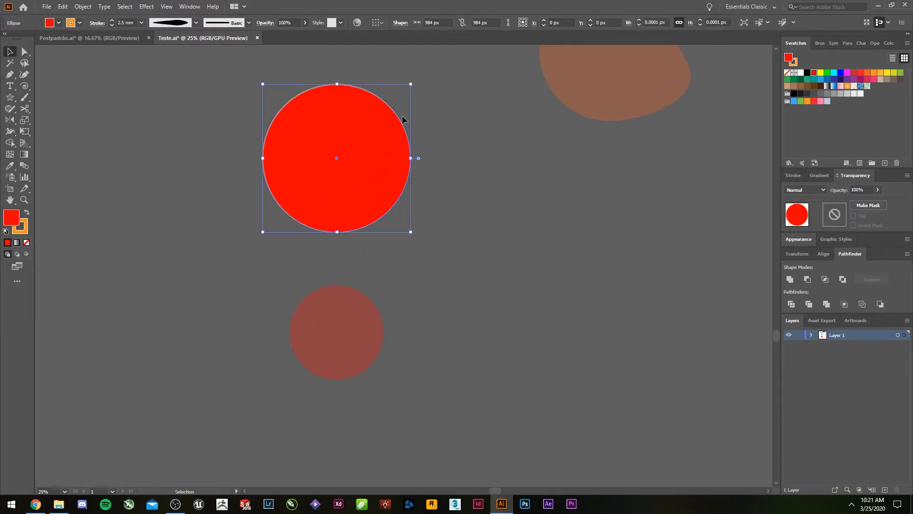
{"action": "left_click", "coordinate": [383, 23]}
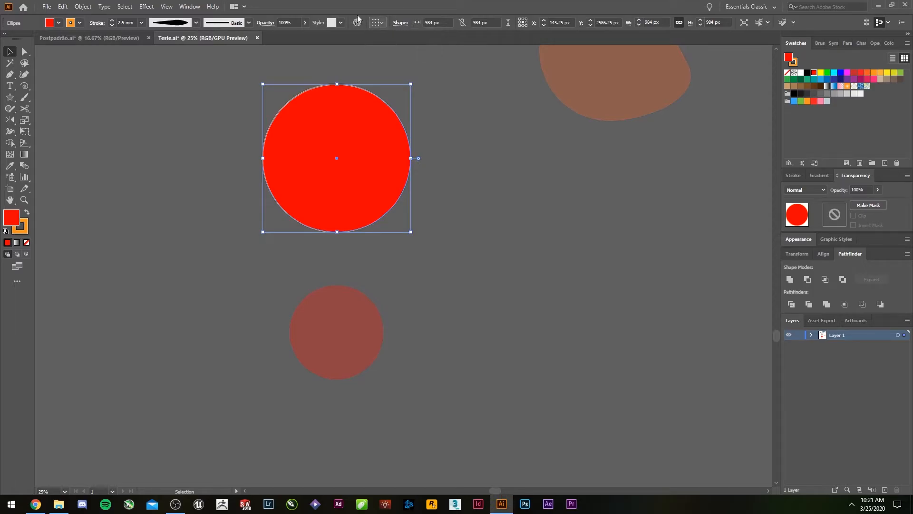
{"action": "left_click", "coordinate": [189, 7]}
{"action": "left_click", "coordinate": [233, 112]}
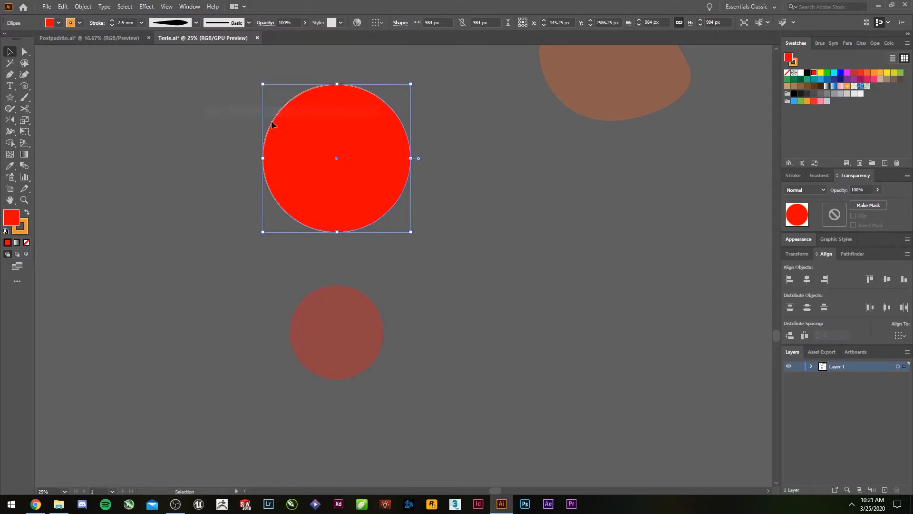
{"action": "left_click", "coordinate": [186, 7]}
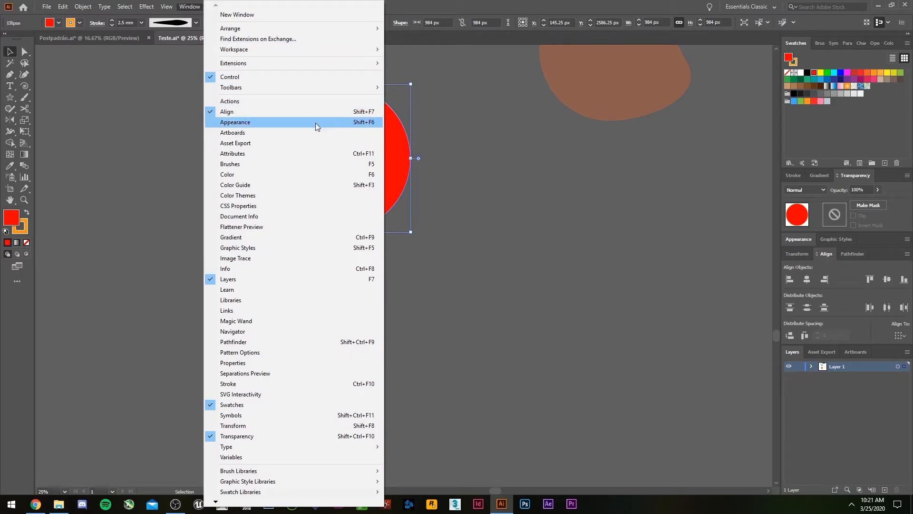
{"action": "left_click", "coordinate": [827, 253]}
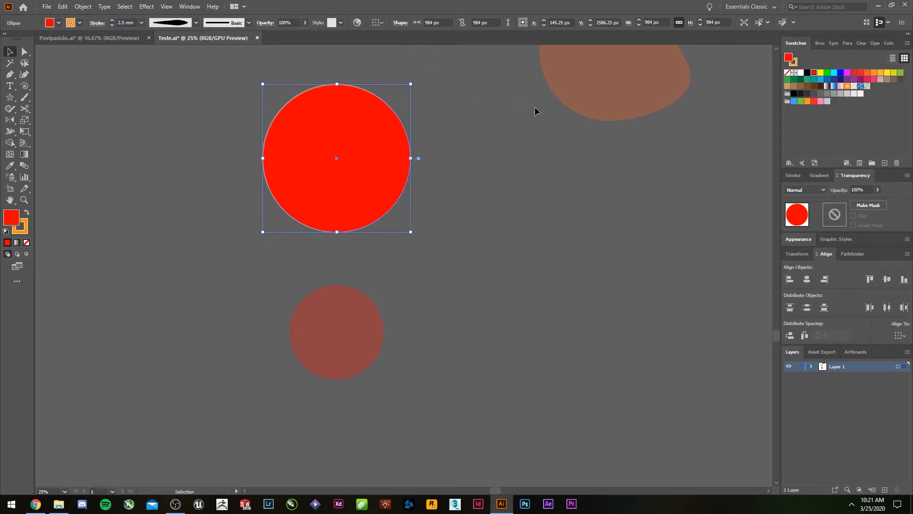
Select both red circles and set their alignment reference to the artboard
{"action": "left_click_drag", "start_coordinate": [250, 72], "coordinate": [432, 412]}
{"action": "left_click_drag", "start_coordinate": [518, 406], "coordinate": [298, 160]}
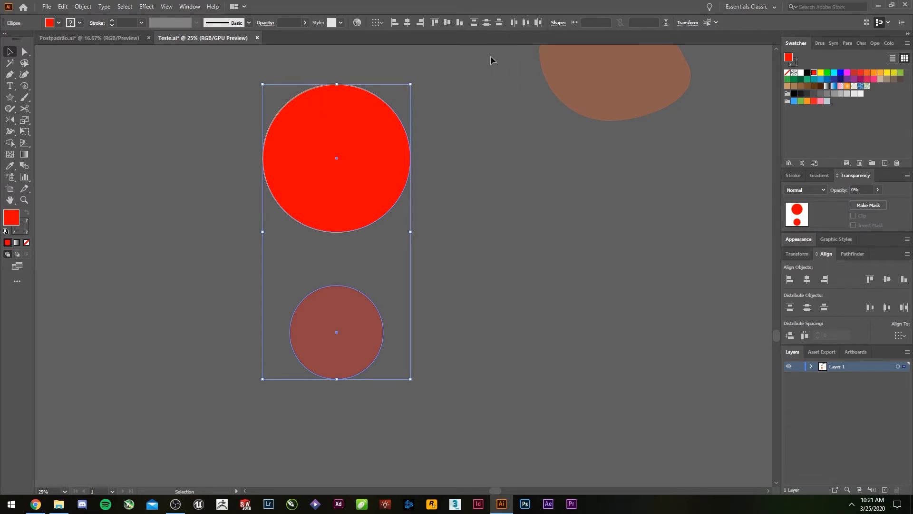
{"action": "left_click", "coordinate": [383, 24]}
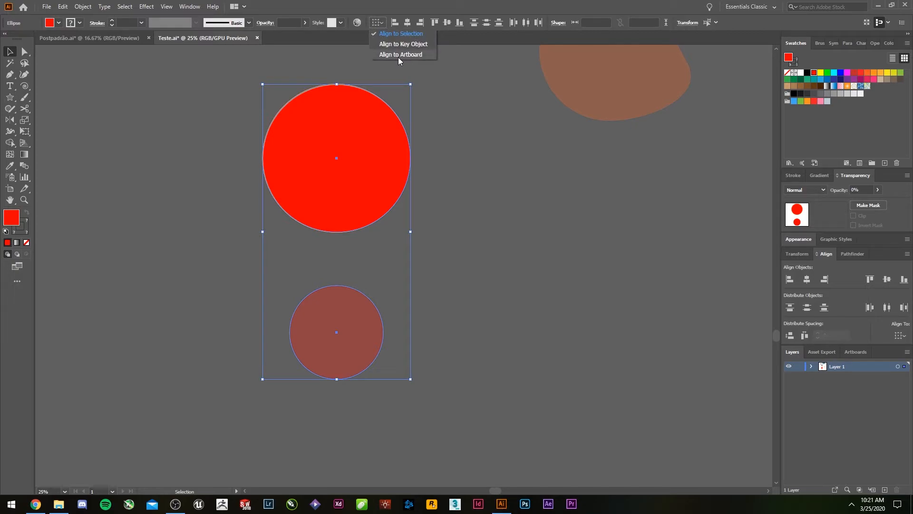
{"action": "left_click", "coordinate": [398, 56]}
{"action": "left_click", "coordinate": [378, 23]}
{"action": "left_click", "coordinate": [385, 55]}
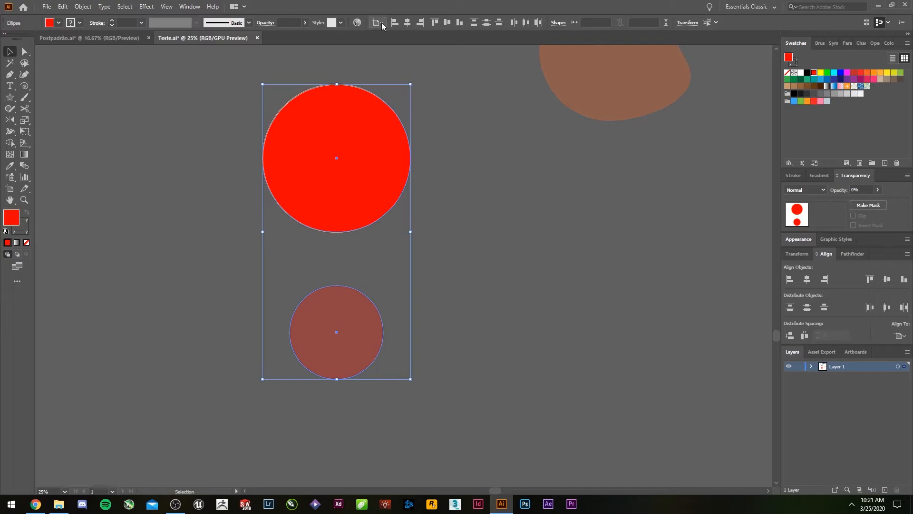
Try rotating the large red circle slightly about its center
{"action": "left_click", "coordinate": [515, 118]}
{"action": "scroll", "coordinate": [514, 117], "scroll_direction": "down", "scroll_amount": 3}
{"action": "left_click_drag", "start_coordinate": [472, 129], "coordinate": [446, 169]}
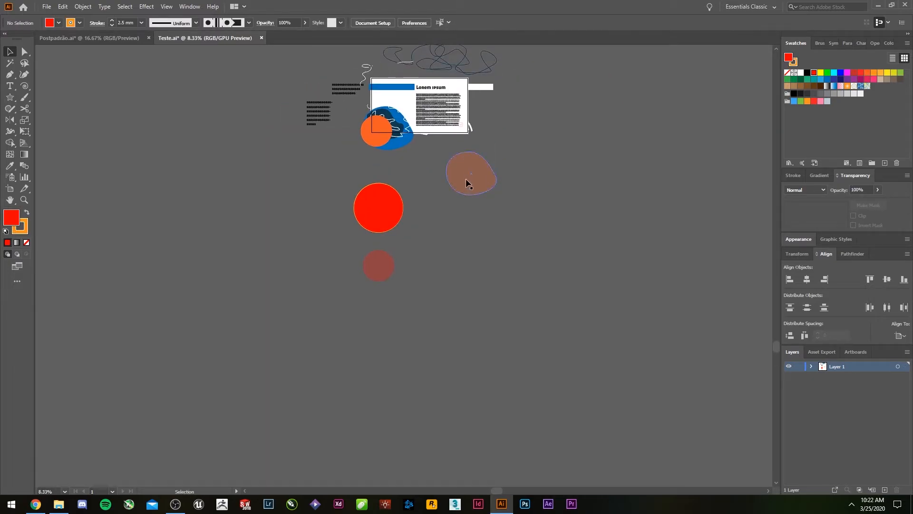
{"action": "left_click", "coordinate": [366, 227]}
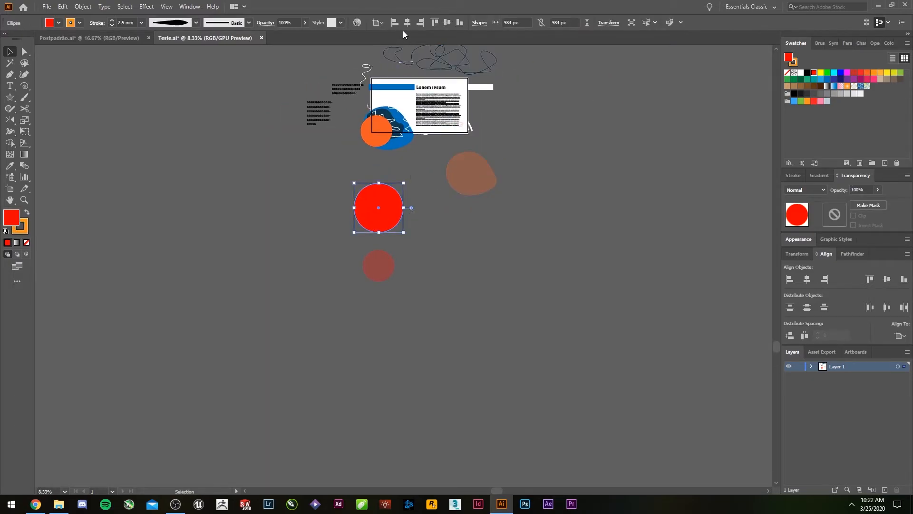
{"action": "key", "text": "a"}
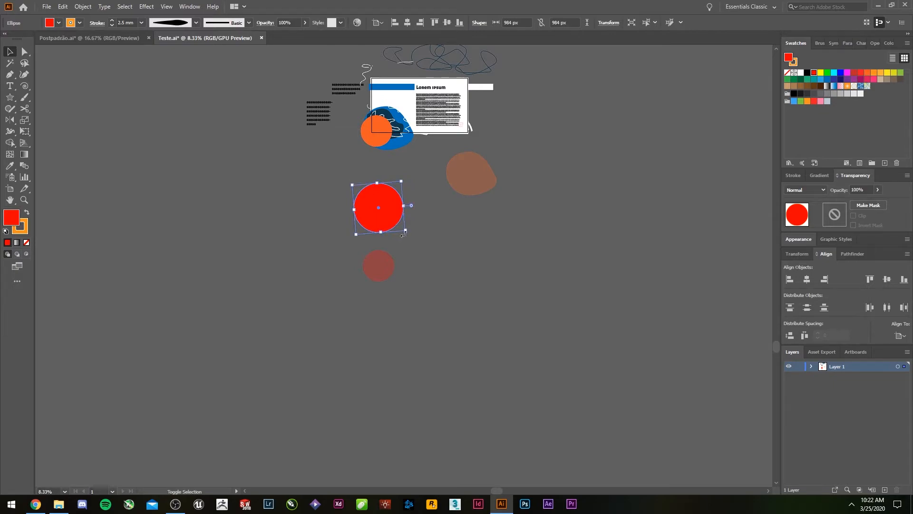
{"action": "mouse_move", "coordinate": [404, 233]}
{"action": "left_mouse_down"}
{"action": "mouse_move", "coordinate": [376, 110]}
{"action": "mouse_move", "coordinate": [355, 108]}
{"action": "mouse_move", "coordinate": [361, 197]}
{"action": "left_mouse_up"}
{"action": "left_click", "coordinate": [402, 227]}
Delete all artwork except the small translucent red circle and place that circle just left of the blank artboard
{"action": "scroll", "coordinate": [482, 138], "scroll_direction": "up", "scroll_amount": 1}
{"action": "left_click_drag", "start_coordinate": [575, 232], "coordinate": [354, 41]}
{"action": "left_click_drag", "start_coordinate": [321, 148], "coordinate": [320, 148]}
{"action": "key", "text": "Delete"}
{"action": "left_click_drag", "start_coordinate": [480, 357], "coordinate": [470, 175]}
{"action": "left_click_drag", "start_coordinate": [363, 378], "coordinate": [320, 221]}
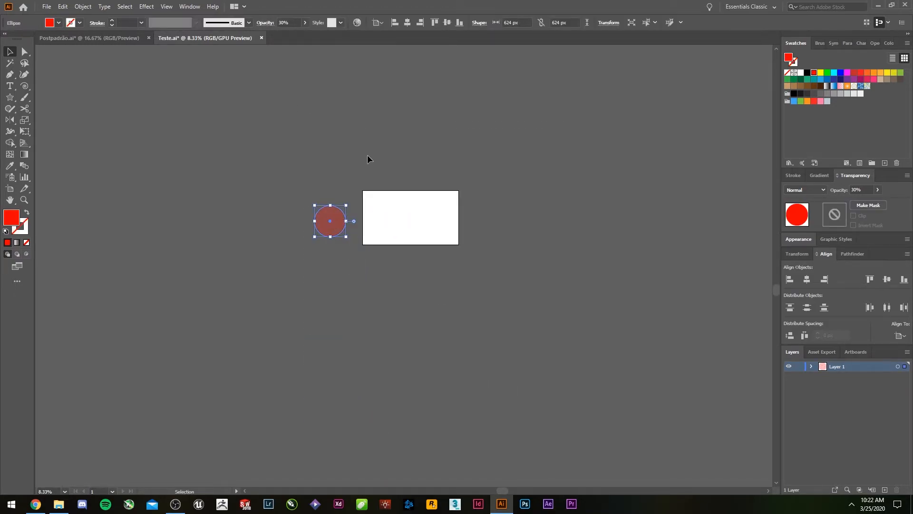
Center the translucent red circle horizontally and vertically on the artboard using Align to Artboard
{"action": "key", "text": "ctrl+equal"}
{"action": "key", "text": "ctrl+equal"}
{"action": "key", "text": "ctrl+equal"}
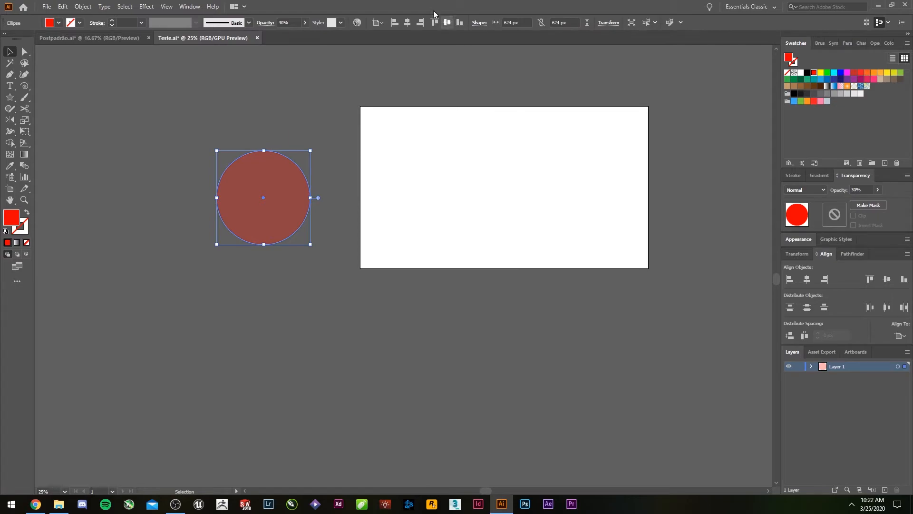
{"action": "left_click", "coordinate": [379, 23]}
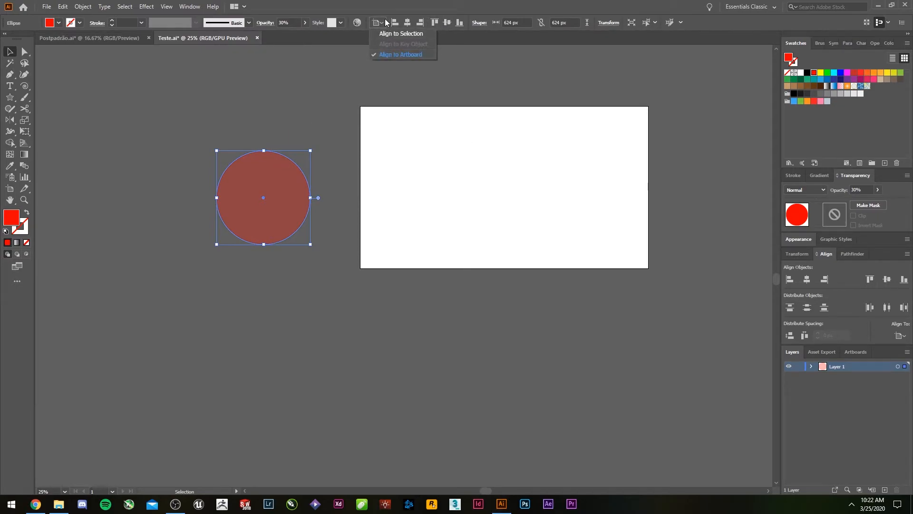
{"action": "left_click", "coordinate": [407, 22]}
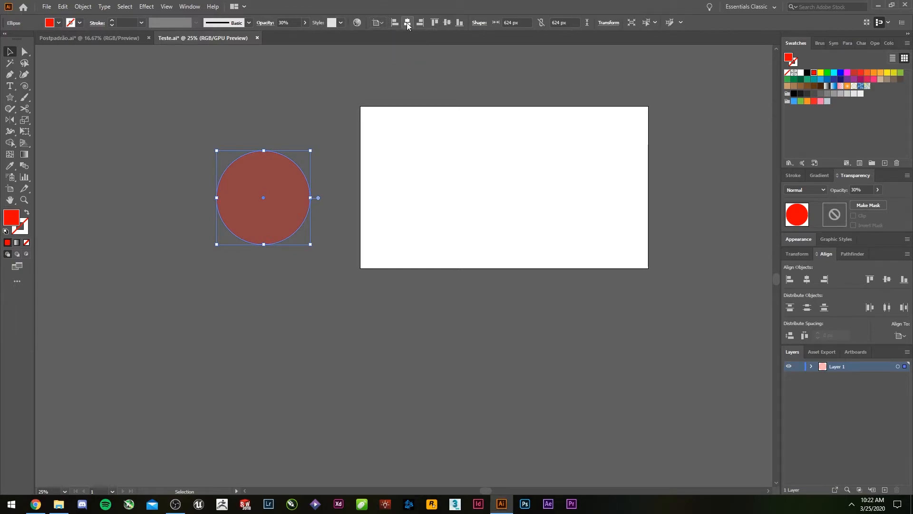
{"action": "left_click", "coordinate": [407, 23]}
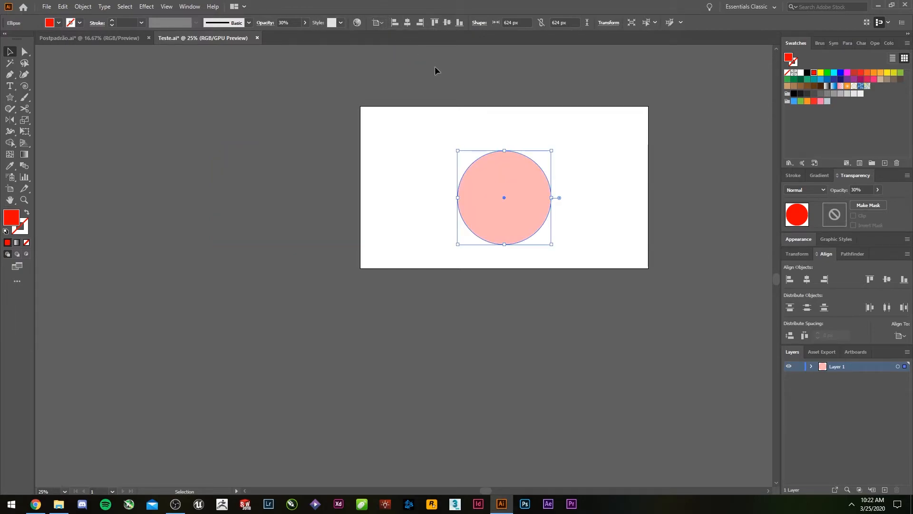
{"action": "left_click", "coordinate": [446, 23]}
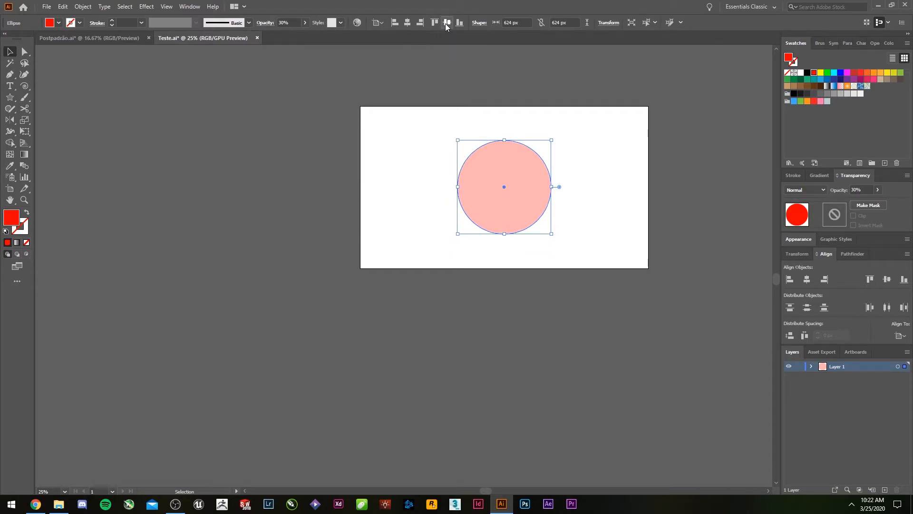
{"action": "left_click", "coordinate": [418, 83]}
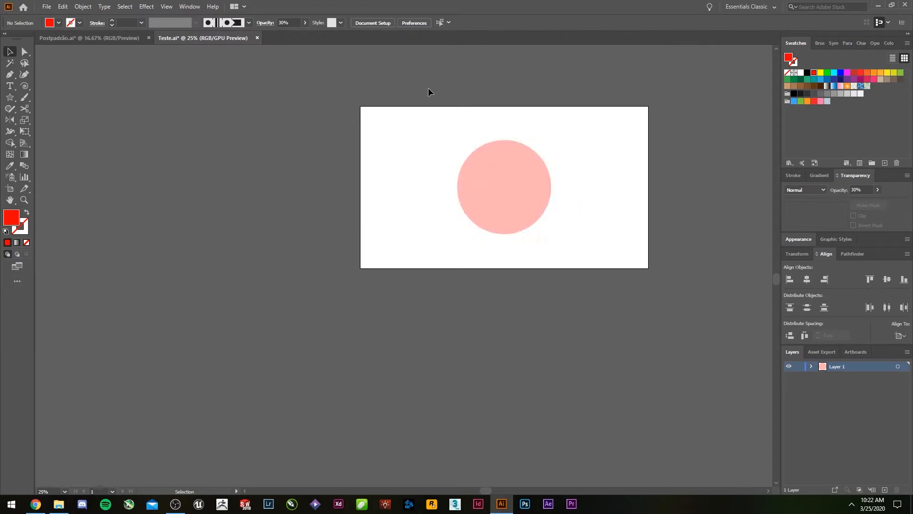
Set the centered red circle's opacity to 100%
{"action": "left_click", "coordinate": [489, 193]}
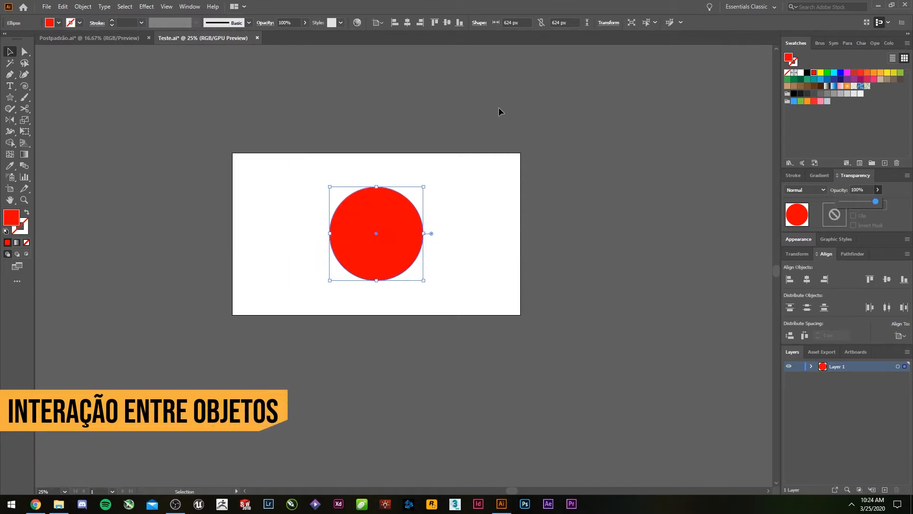
{"action": "left_click", "coordinate": [460, 126]}
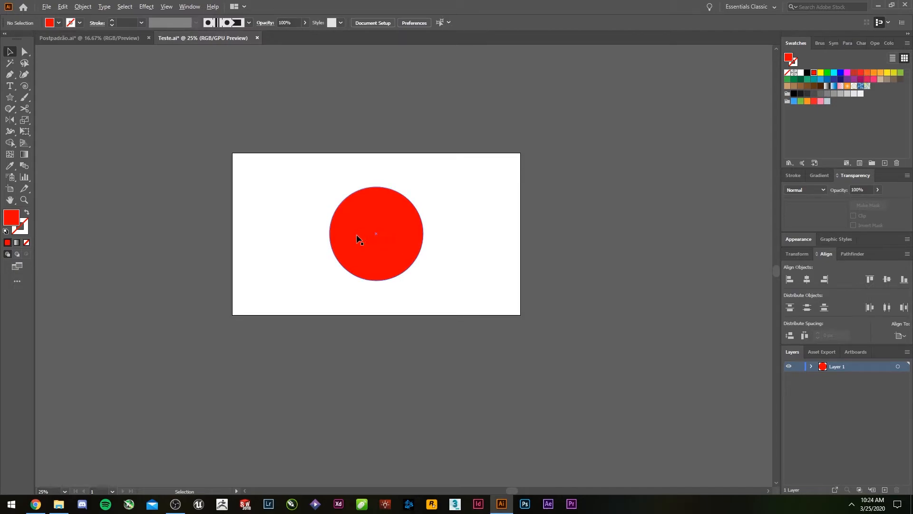
Move the red circle off the artboard to its right and duplicate it beside itself at the same height
{"action": "left_click_drag", "start_coordinate": [364, 257], "coordinate": [555, 371]}
{"action": "key", "text": "ctrl+a"}
{"action": "left_click", "coordinate": [679, 277]}
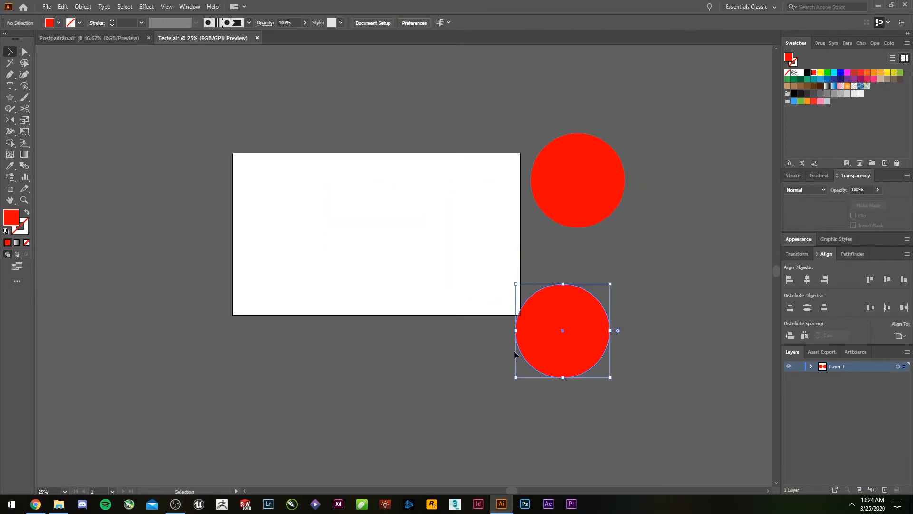
{"action": "left_click", "coordinate": [678, 322]}
{"action": "key", "text": "ctrl+z"}
Group the two red circles and view the grouping commands available for the group
{"action": "left_click_drag", "start_coordinate": [704, 327], "coordinate": [541, 215]}
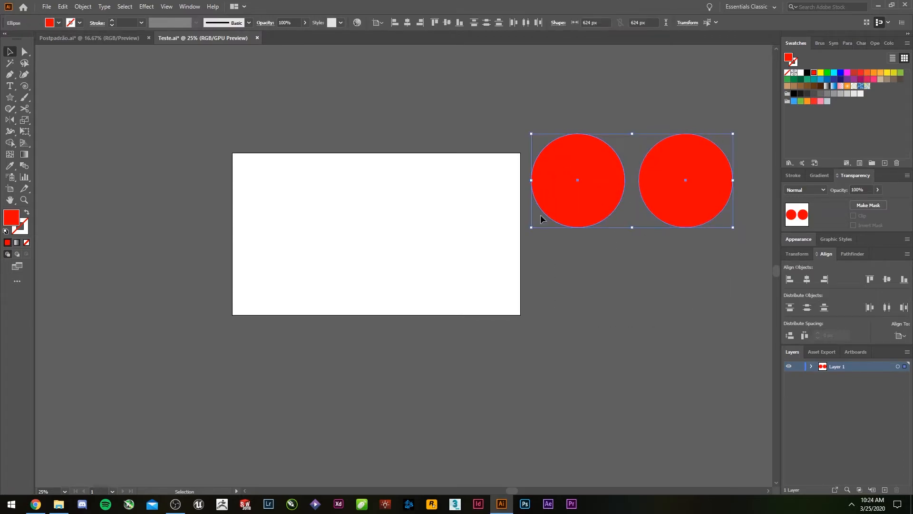
{"action": "key", "text": "ctrl+g"}
{"action": "left_click", "coordinate": [620, 303]}
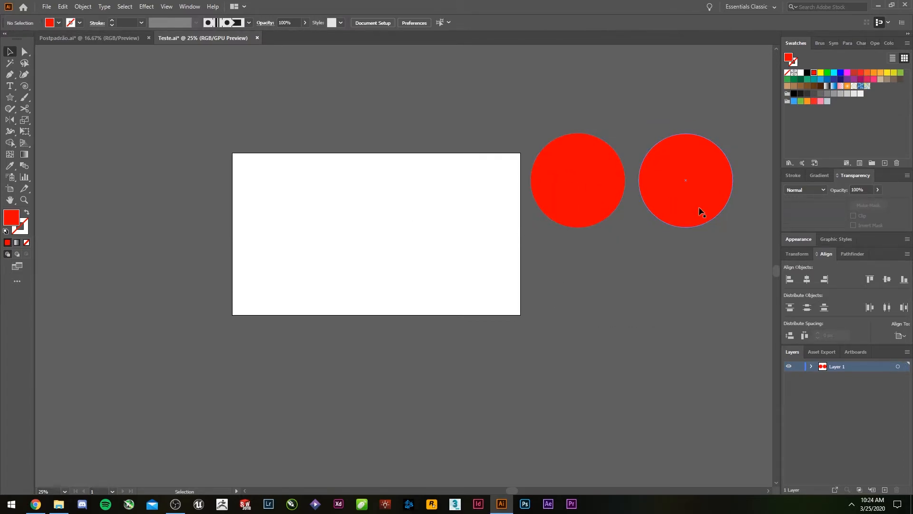
{"action": "left_click", "coordinate": [601, 203]}
{"action": "left_click", "coordinate": [84, 6]}
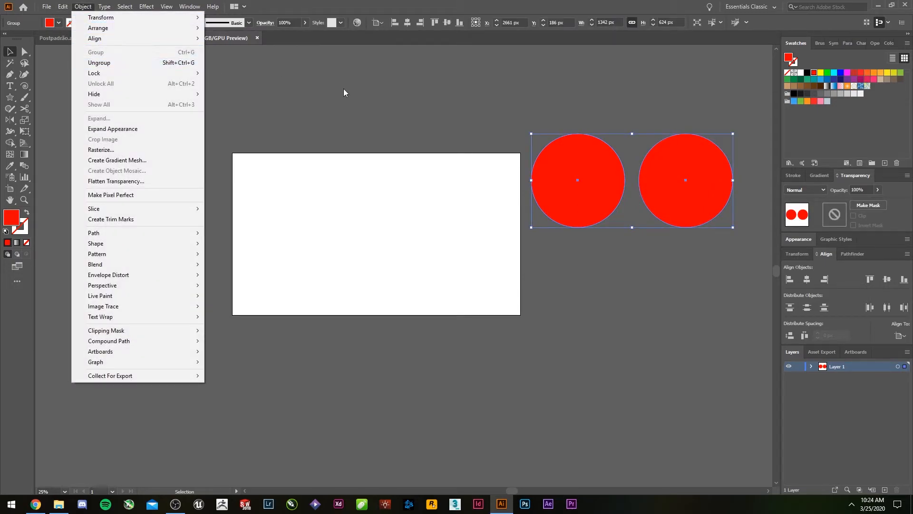
{"action": "left_click", "coordinate": [484, 105]}
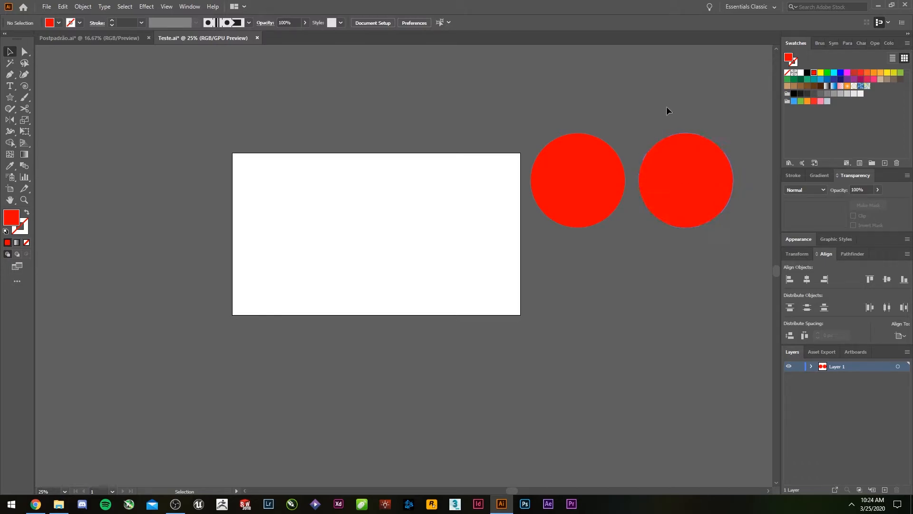
Try stretching the circle group into tall ellipses about 738 by 1066 px overall, and undo the change
{"action": "left_click_drag", "start_coordinate": [663, 185], "coordinate": [202, 386]}
{"action": "left_click", "coordinate": [173, 316]}
{"action": "left_click", "coordinate": [251, 144]}
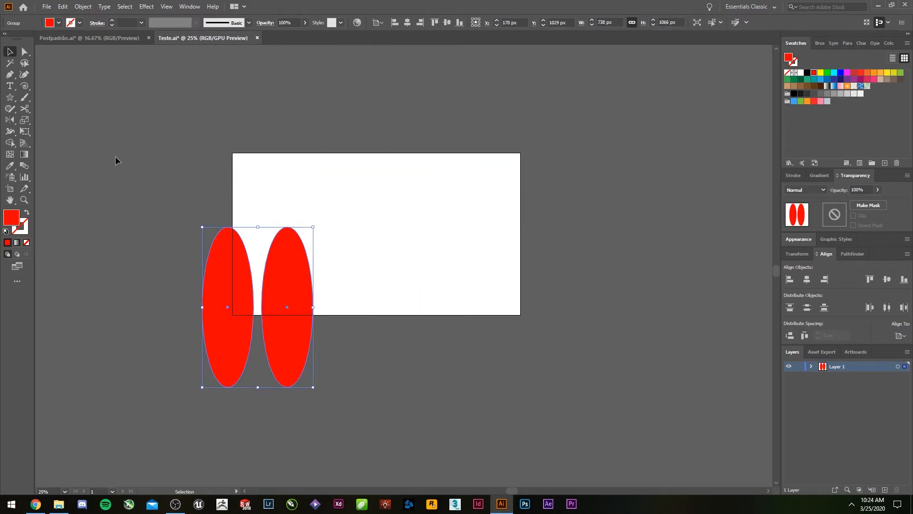
{"action": "left_click", "coordinate": [116, 159]}
{"action": "key", "text": "ctrl+z"}
Move the circle group to the center of the artboard, at X 960 px, Y 540 px
{"action": "left_click", "coordinate": [609, 246]}
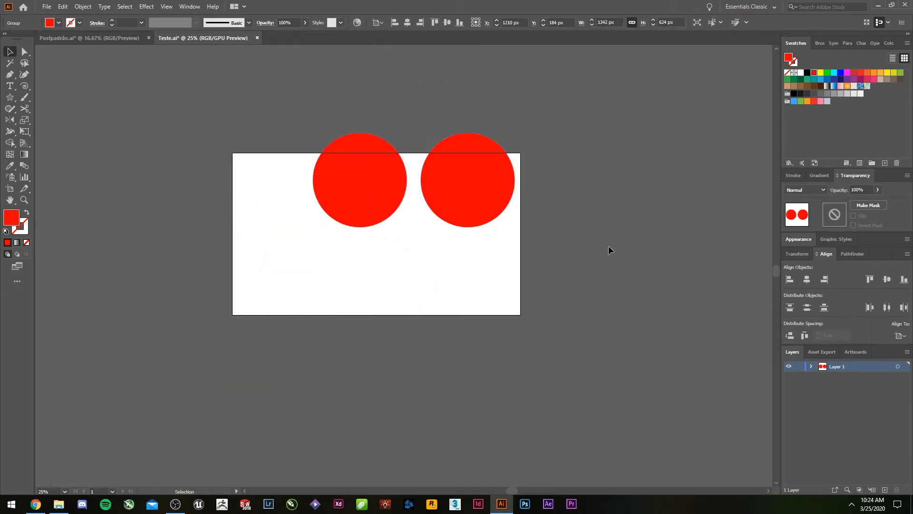
{"action": "left_click_drag", "start_coordinate": [467, 204], "coordinate": [430, 256]}
{"action": "left_click", "coordinate": [569, 249]}
Use Direct Selection to move each grouped circle separately, one slightly up and the other onto the artboard's lower-right corner
{"action": "left_click", "coordinate": [413, 248]}
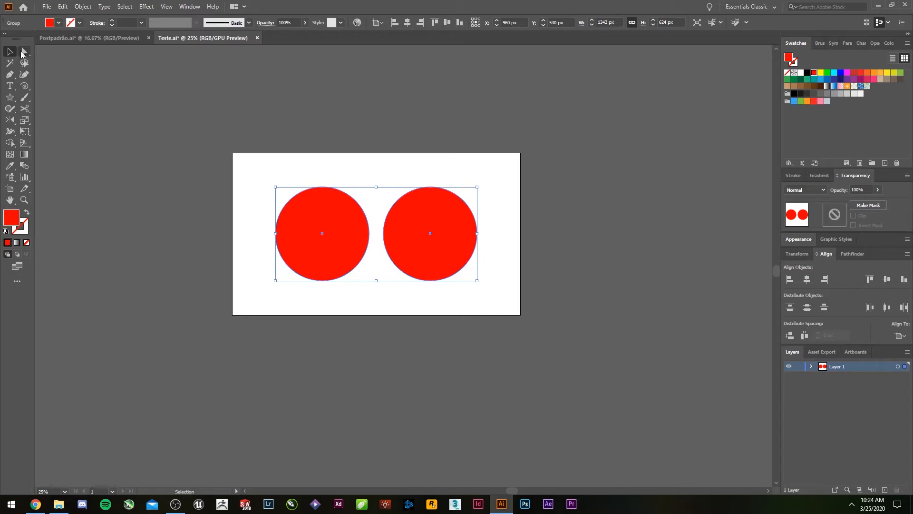
{"action": "left_click", "coordinate": [23, 52]}
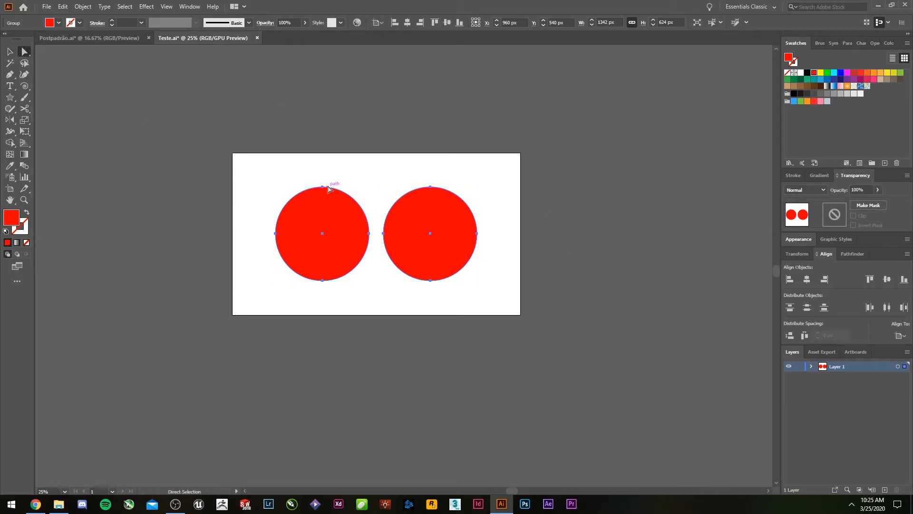
{"action": "left_click", "coordinate": [74, 90]}
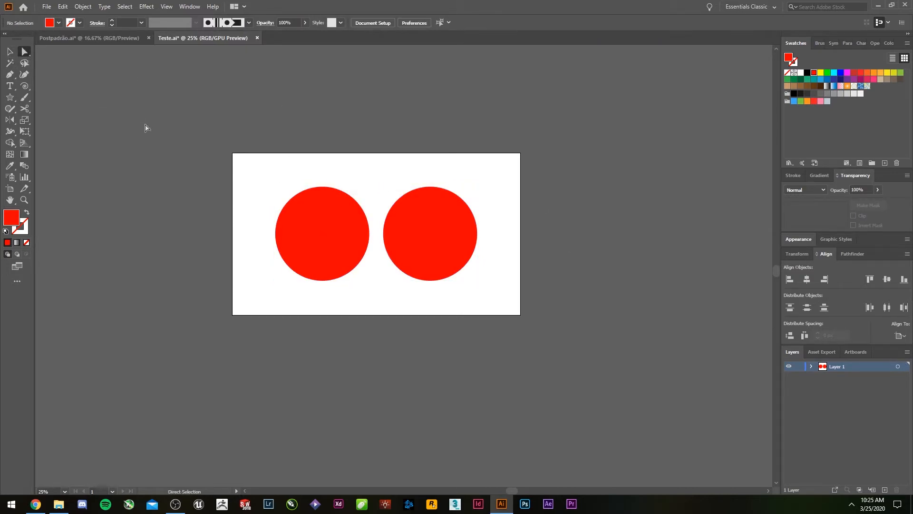
{"action": "left_click_drag", "start_coordinate": [316, 214], "coordinate": [342, 185]}
{"action": "left_click_drag", "start_coordinate": [435, 188], "coordinate": [504, 269]}
{"action": "left_click", "coordinate": [623, 263]}
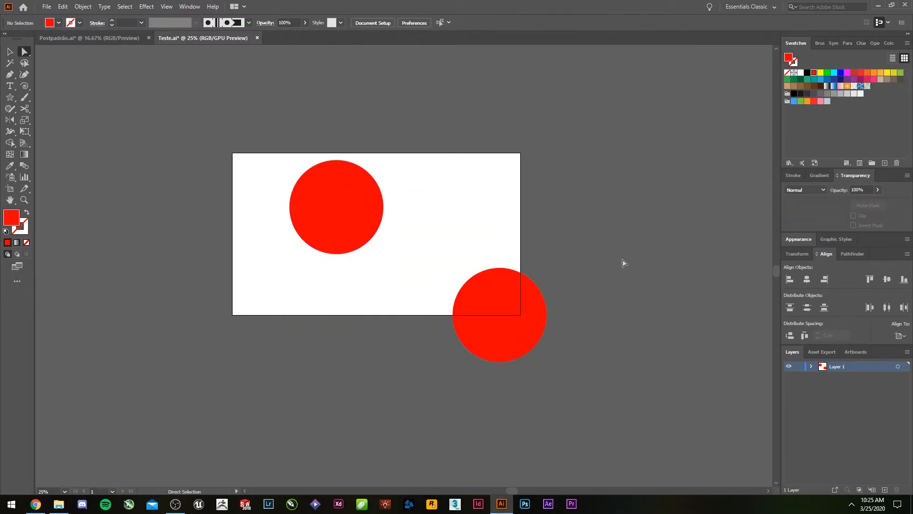
Move the whole circle group up and right until one circle sits above the artboard and the other beside it
{"action": "key", "text": "v"}
{"action": "key", "text": "ctrl+a"}
{"action": "left_click_drag", "start_coordinate": [519, 323], "coordinate": [629, 206]}
{"action": "left_click", "coordinate": [654, 259]}
{"action": "left_click", "coordinate": [562, 377]}
{"action": "left_click", "coordinate": [642, 327]}
{"action": "key", "text": "a"}
{"action": "left_click", "coordinate": [585, 283]}
{"action": "left_click", "coordinate": [618, 305]}
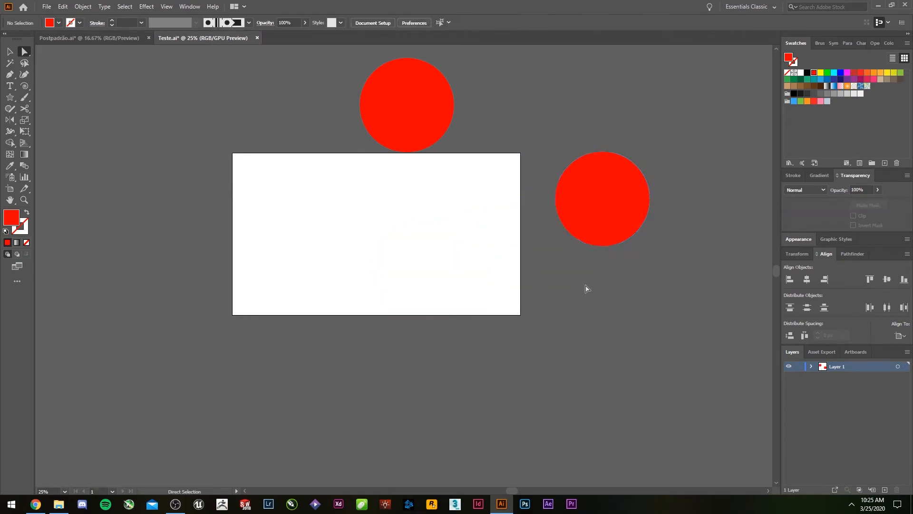
Isolate the circle group, try moving its right circle toward the artboard, then undo the move and leave isolation
{"action": "key", "text": "v"}
{"action": "double_click", "coordinate": [421, 100]}
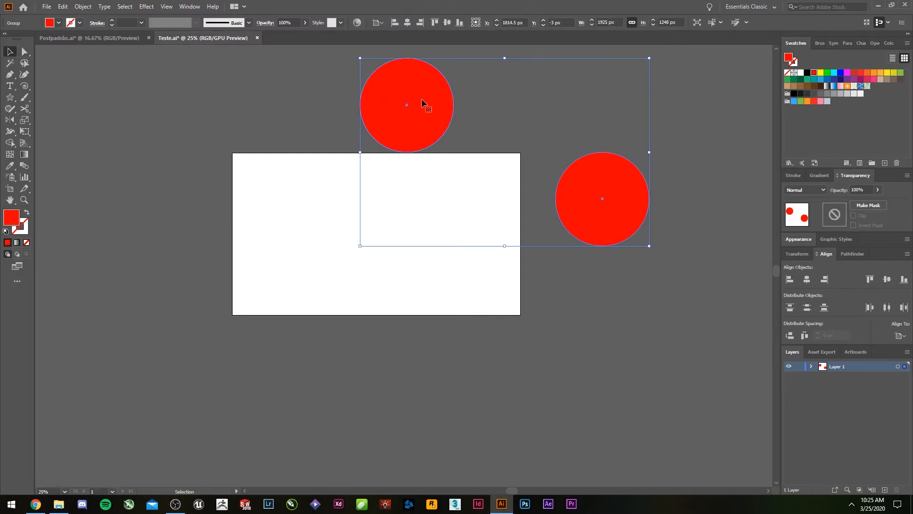
{"action": "left_click", "coordinate": [422, 101]}
{"action": "left_click", "coordinate": [553, 160]}
{"action": "left_click_drag", "start_coordinate": [613, 196], "coordinate": [555, 225]}
{"action": "key", "text": "ctrl+z"}
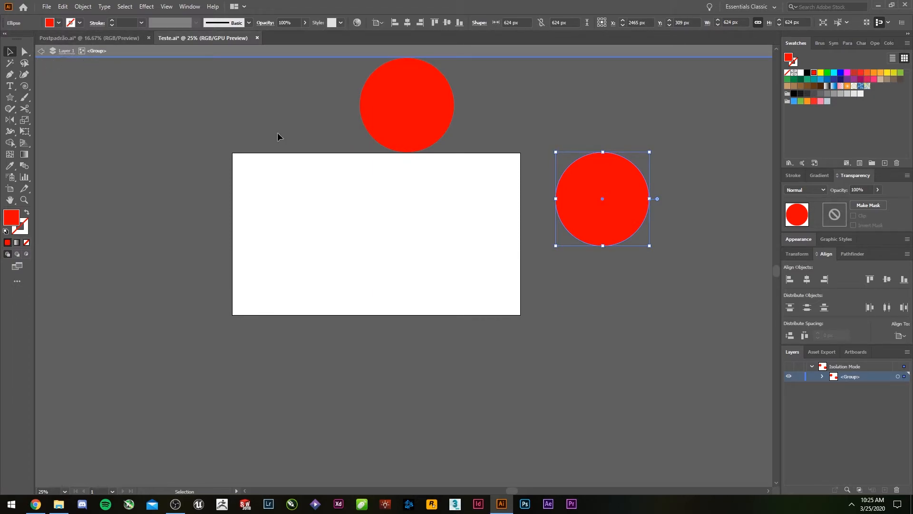
{"action": "left_click_drag", "start_coordinate": [529, 152], "coordinate": [422, 200]}
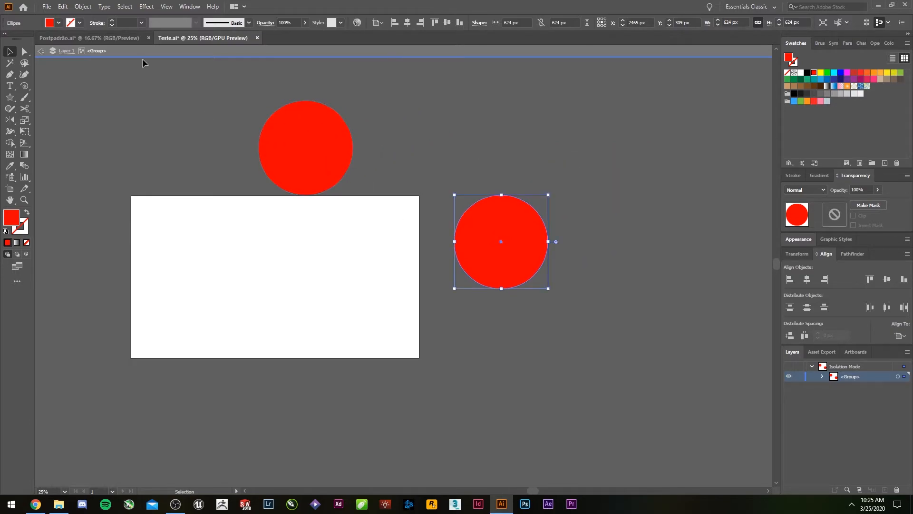
{"action": "left_click_drag", "start_coordinate": [143, 244], "coordinate": [39, 248]}
{"action": "double_click", "coordinate": [113, 134]}
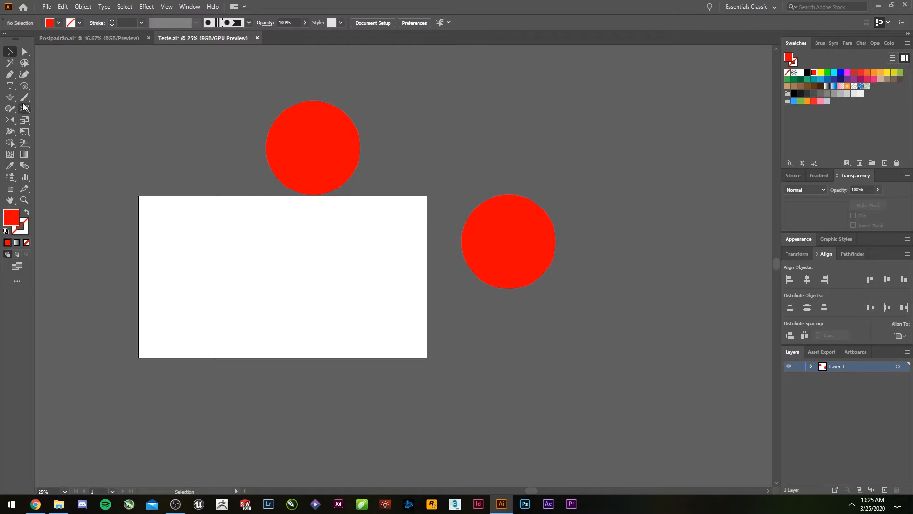
Draw a ten-pointed star about 806 by 847 px over the artboard's upper-left corner and fill it magenta
{"action": "left_click", "coordinate": [14, 98]}
{"action": "left_click", "coordinate": [49, 143]}
{"action": "left_click_drag", "start_coordinate": [89, 167], "coordinate": [149, 147]}
{"action": "key", "text": "v"}
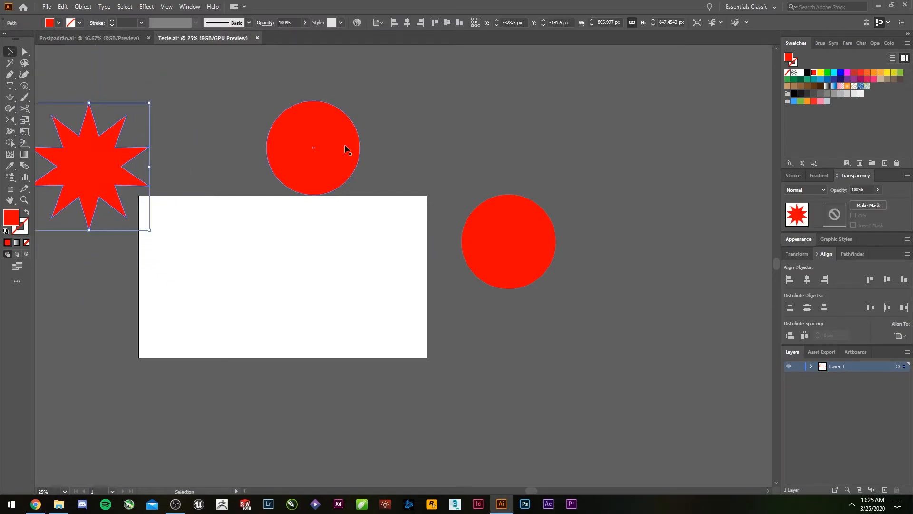
{"action": "left_click", "coordinate": [847, 72]}
{"action": "left_click", "coordinate": [232, 106]}
Move the circle group to the right, and isolate it to bring its right circle close to the artboard's edge
{"action": "left_click_drag", "start_coordinate": [304, 129], "coordinate": [287, 144]}
{"action": "left_click", "coordinate": [438, 101]}
{"action": "left_click_drag", "start_coordinate": [298, 191], "coordinate": [367, 164]}
{"action": "double_click", "coordinate": [367, 164]}
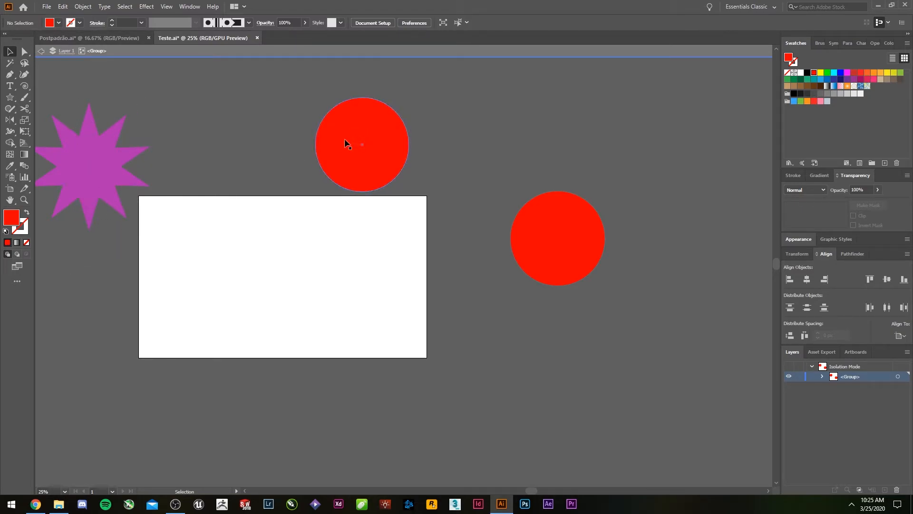
{"action": "left_click_drag", "start_coordinate": [571, 238], "coordinate": [493, 217]}
{"action": "left_click", "coordinate": [503, 140]}
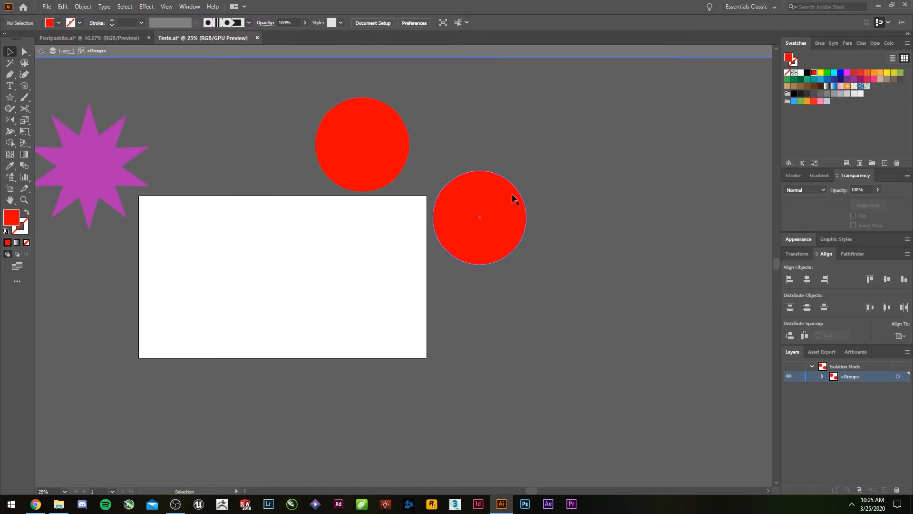
{"action": "double_click", "coordinate": [246, 196]}
Practise entering and leaving isolation mode on the circle group
{"action": "double_click", "coordinate": [384, 144]}
{"action": "double_click", "coordinate": [318, 238]}
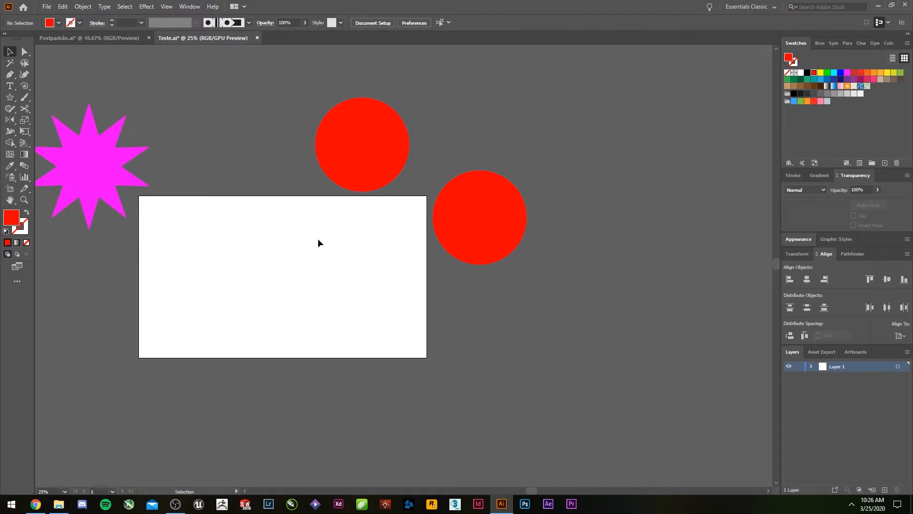
{"action": "double_click", "coordinate": [374, 170]}
{"action": "double_click", "coordinate": [269, 218]}
{"action": "left_click_drag", "start_coordinate": [221, 212], "coordinate": [299, 208]}
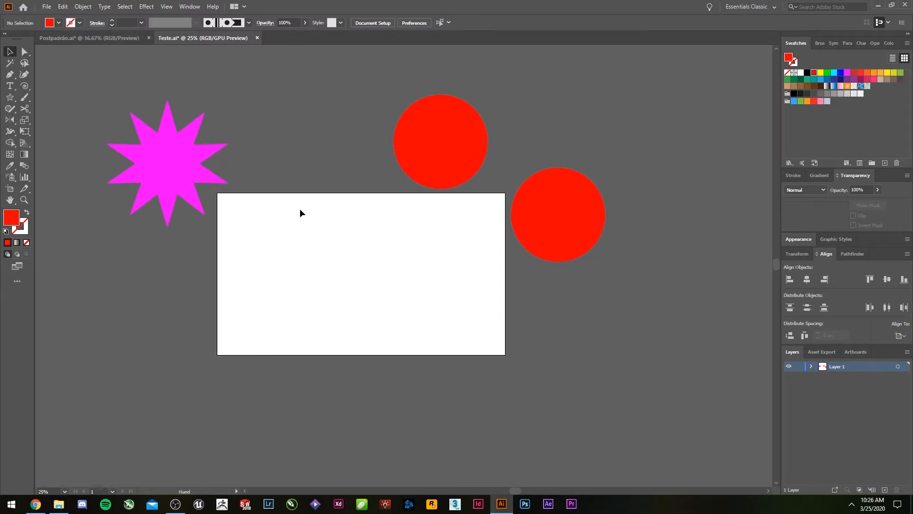
Isolate the magenta star and move it slightly down and to the left
{"action": "left_click", "coordinate": [162, 175]}
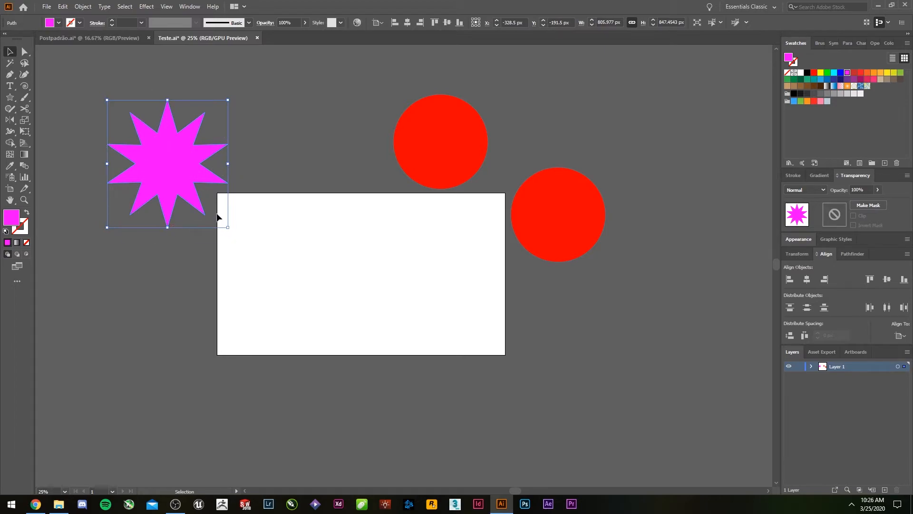
{"action": "double_click", "coordinate": [157, 164]}
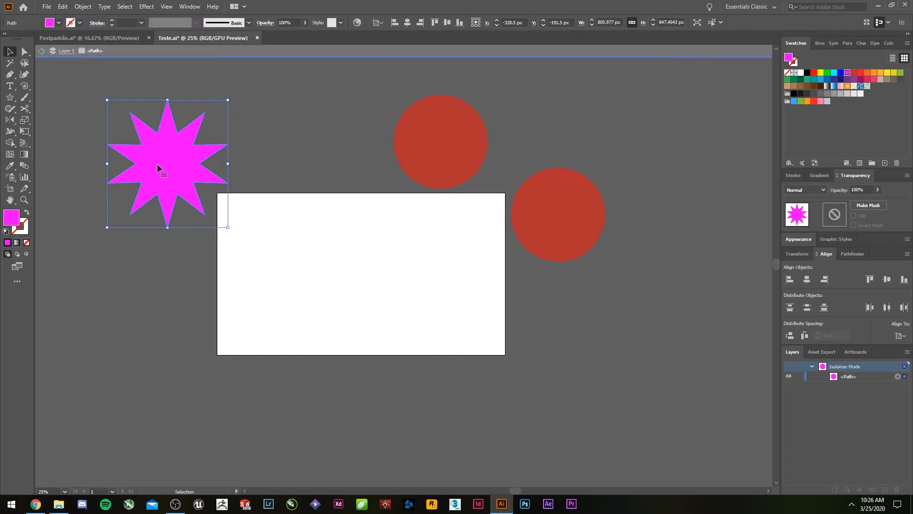
{"action": "left_click", "coordinate": [352, 119]}
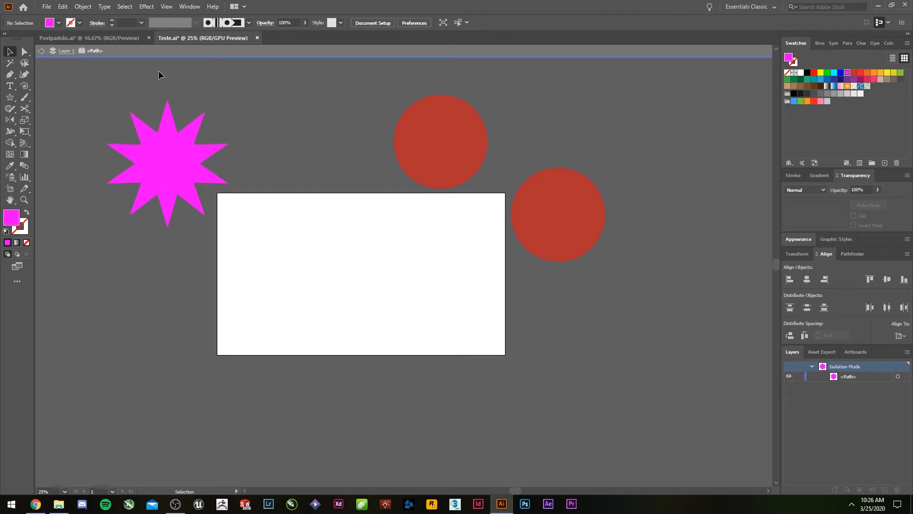
{"action": "left_click_drag", "start_coordinate": [229, 236], "coordinate": [230, 238]}
{"action": "left_click", "coordinate": [281, 244]}
{"action": "left_click_drag", "start_coordinate": [163, 149], "coordinate": [143, 181]}
Pull the star's upper-right tip in to its center with Direct Selection and leave isolation mode
{"action": "key", "text": "a"}
{"action": "left_click_drag", "start_coordinate": [193, 132], "coordinate": [158, 175]}
{"action": "left_click", "coordinate": [406, 80]}
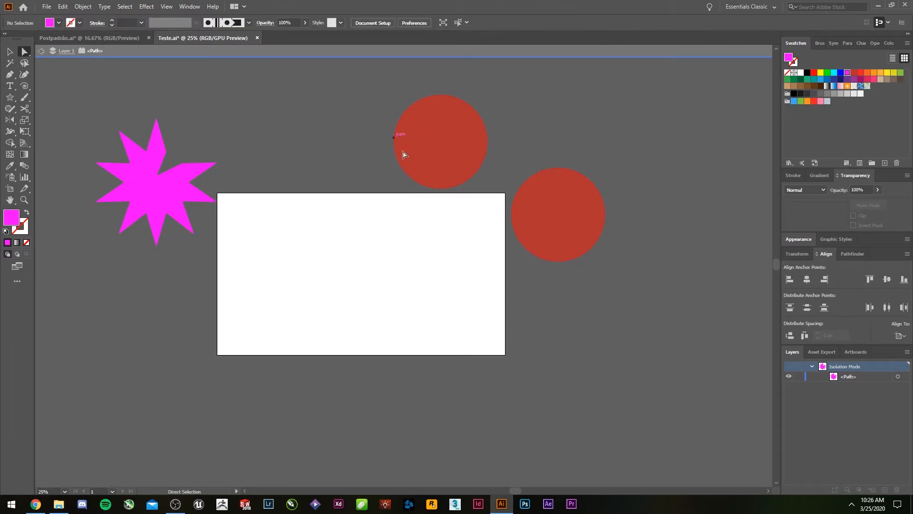
{"action": "double_click", "coordinate": [224, 145]}
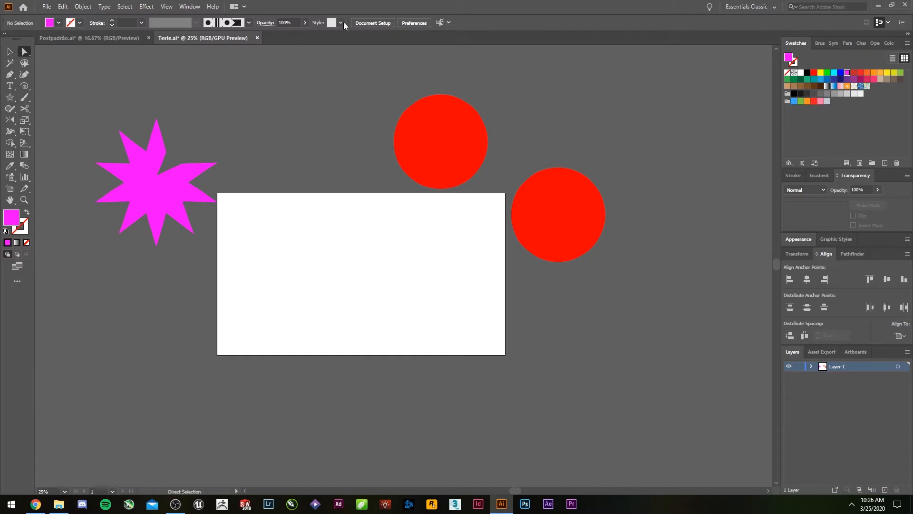
{"action": "left_click", "coordinate": [9, 51]}
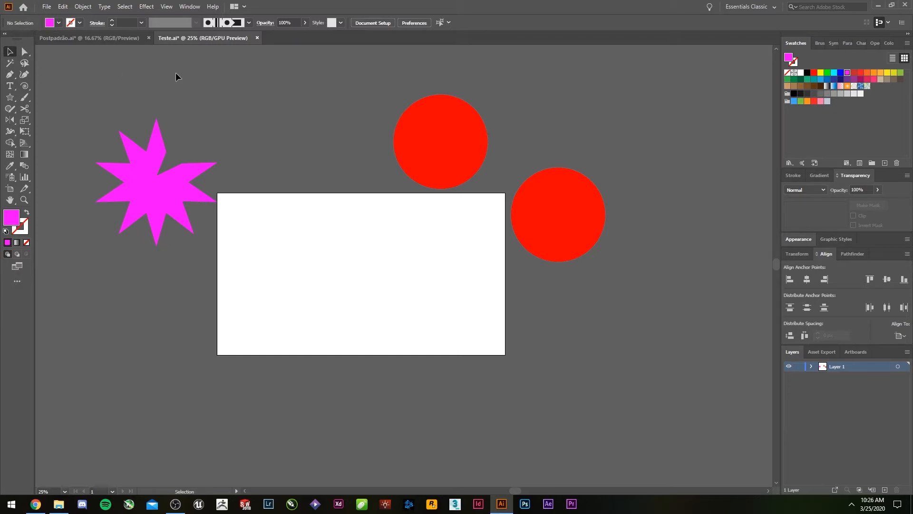
Cut the magenta star and paste it inside the isolated circle group
{"action": "left_click", "coordinate": [425, 130]}
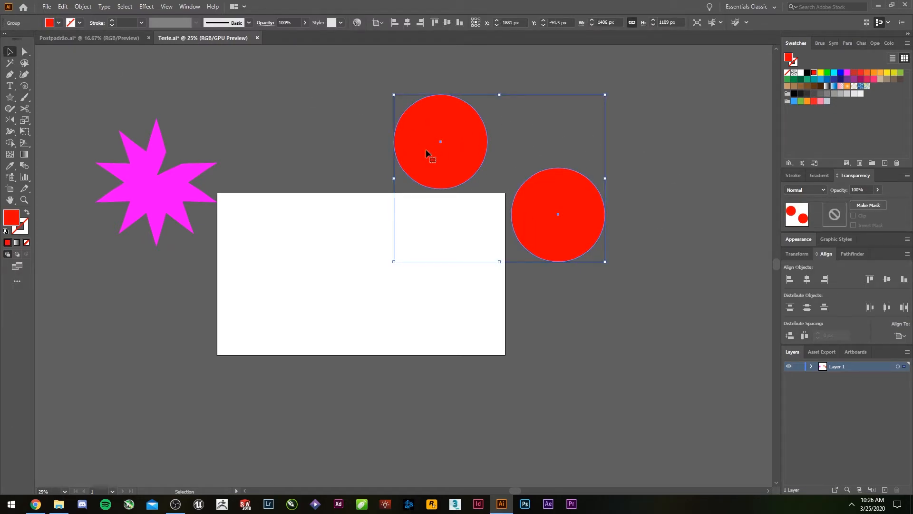
{"action": "left_click", "coordinate": [175, 196]}
{"action": "key", "text": "a"}
{"action": "key", "text": "Delete"}
{"action": "key", "text": "v"}
{"action": "double_click", "coordinate": [460, 136]}
{"action": "left_click", "coordinate": [329, 152]}
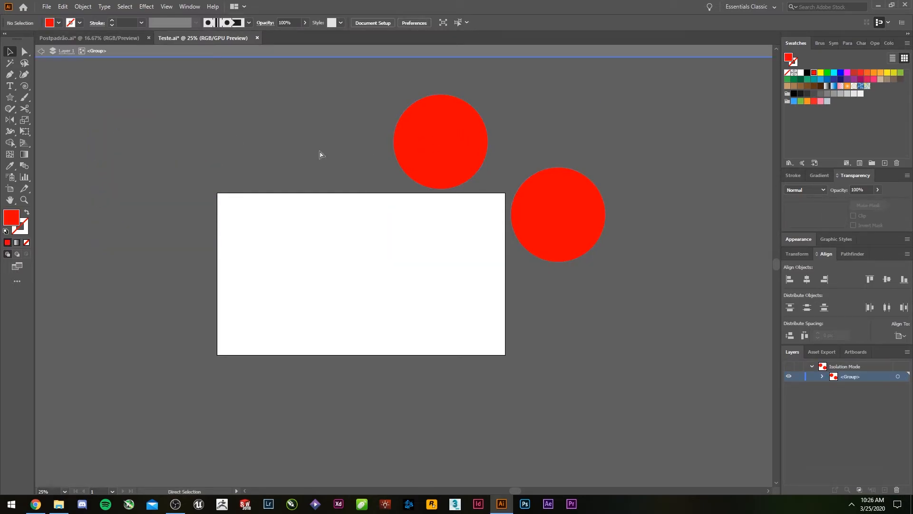
{"action": "key", "text": "ctrl+v"}
{"action": "left_click", "coordinate": [319, 150]}
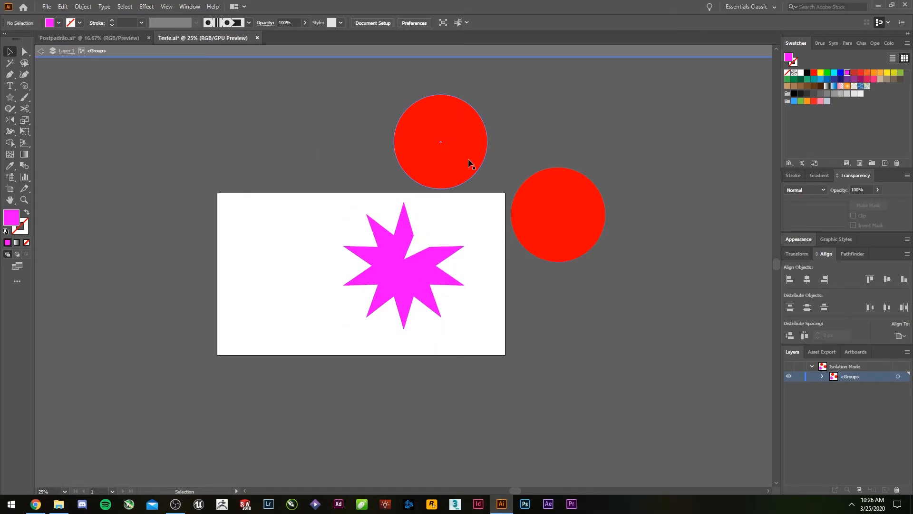
Leave isolation and move the circles and star around as one group, ending slightly up and to the right
{"action": "double_click", "coordinate": [501, 220]}
{"action": "left_click_drag", "start_coordinate": [553, 231], "coordinate": [251, 136]}
{"action": "left_click_drag", "start_coordinate": [267, 154], "coordinate": [610, 220]}
{"action": "left_click", "coordinate": [632, 296]}
{"action": "left_click", "coordinate": [523, 267]}
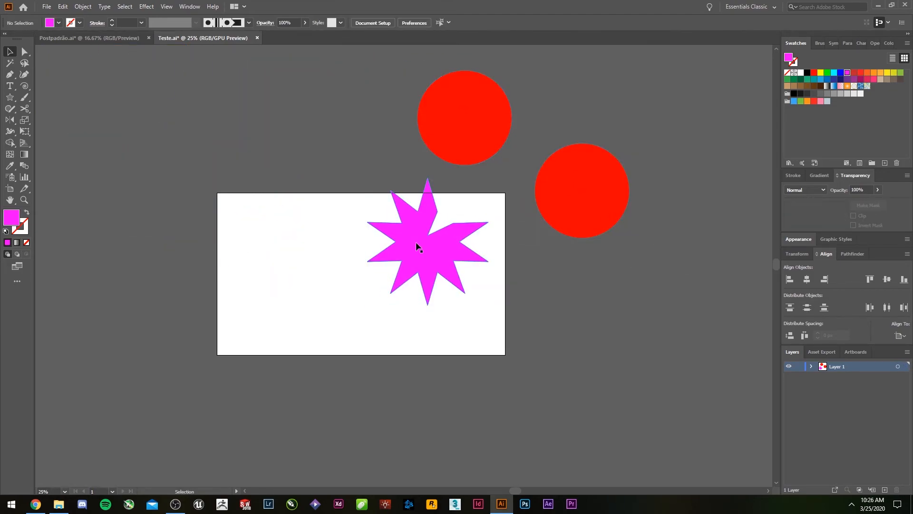
Take the star out of the group by cutting it in isolation mode and pasting it outside the group
{"action": "double_click", "coordinate": [416, 241]}
{"action": "key", "text": "a"}
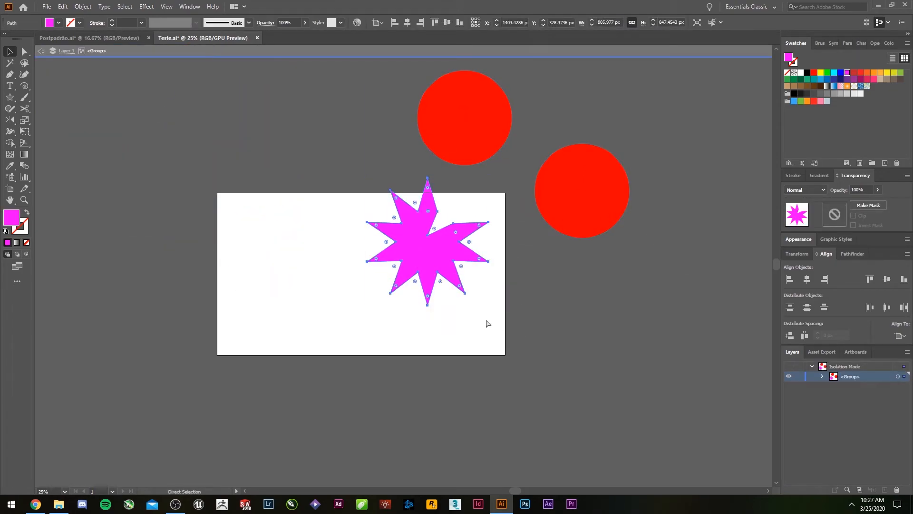
{"action": "key", "text": "ctrl+x"}
{"action": "double_click", "coordinate": [569, 366]}
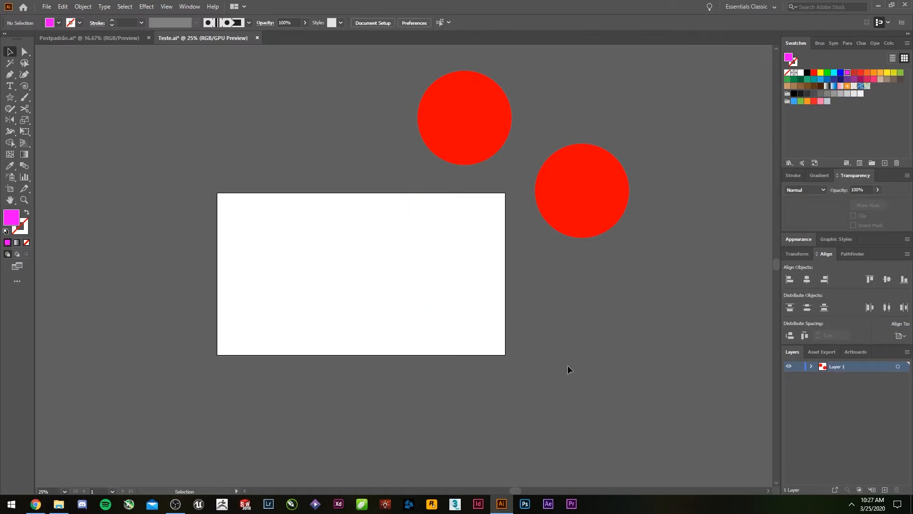
{"action": "key", "text": "ctrl+v"}
{"action": "key", "text": "v"}
{"action": "left_click", "coordinate": [572, 376]}
Move the circle group slightly down and to the right, and ungroup it
{"action": "left_click_drag", "start_coordinate": [564, 217], "coordinate": [576, 232]}
{"action": "left_click", "coordinate": [584, 327]}
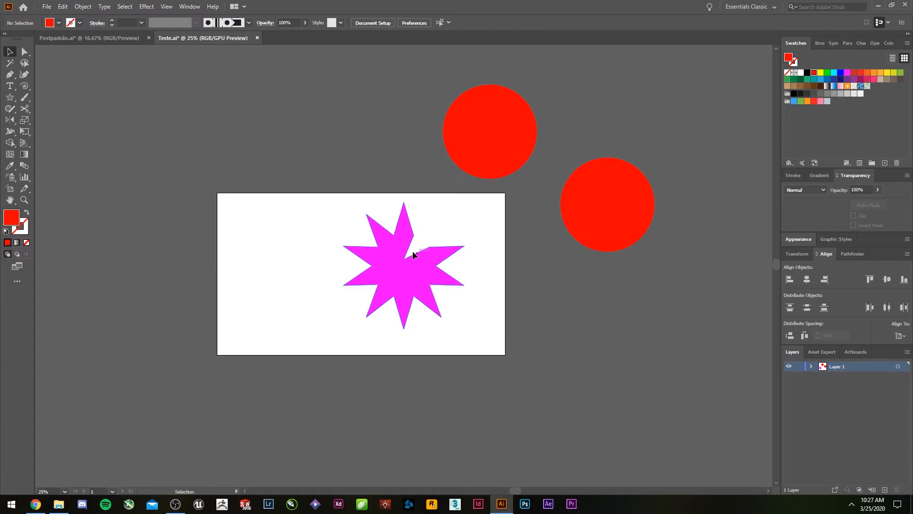
{"action": "left_click", "coordinate": [518, 173]}
{"action": "right_click", "coordinate": [510, 158]}
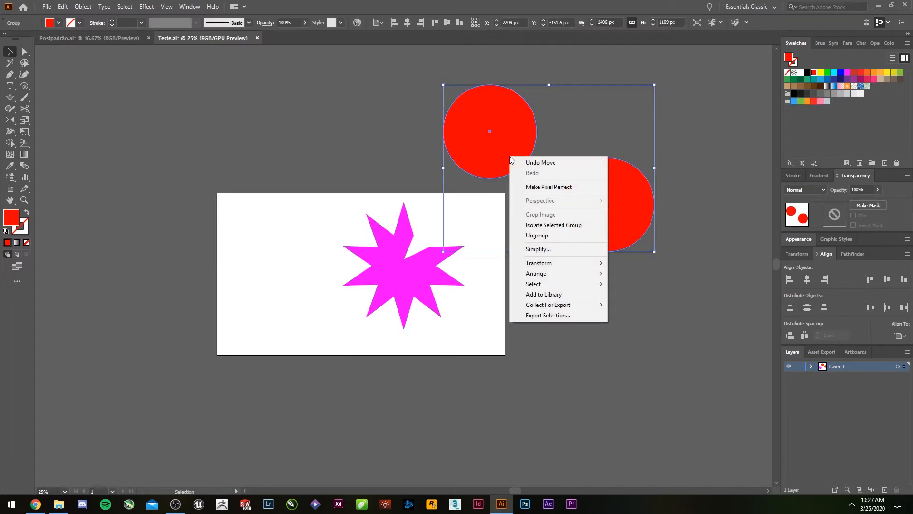
{"action": "left_click", "coordinate": [371, 171]}
{"action": "right_click", "coordinate": [490, 139]}
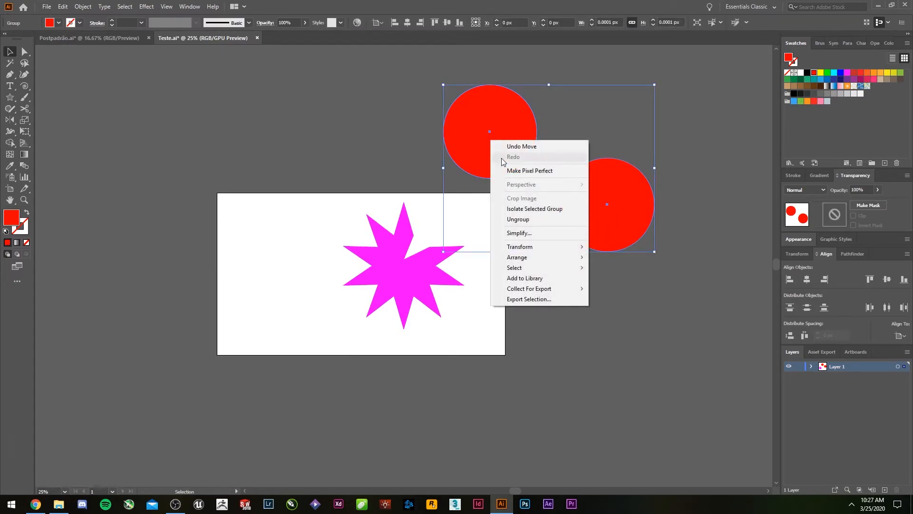
{"action": "left_click", "coordinate": [554, 218]}
Select only the upper red circle and try moving it on its own
{"action": "left_click", "coordinate": [577, 186]}
{"action": "left_click", "coordinate": [483, 137]}
{"action": "left_click_drag", "start_coordinate": [493, 123], "coordinate": [516, 122]}
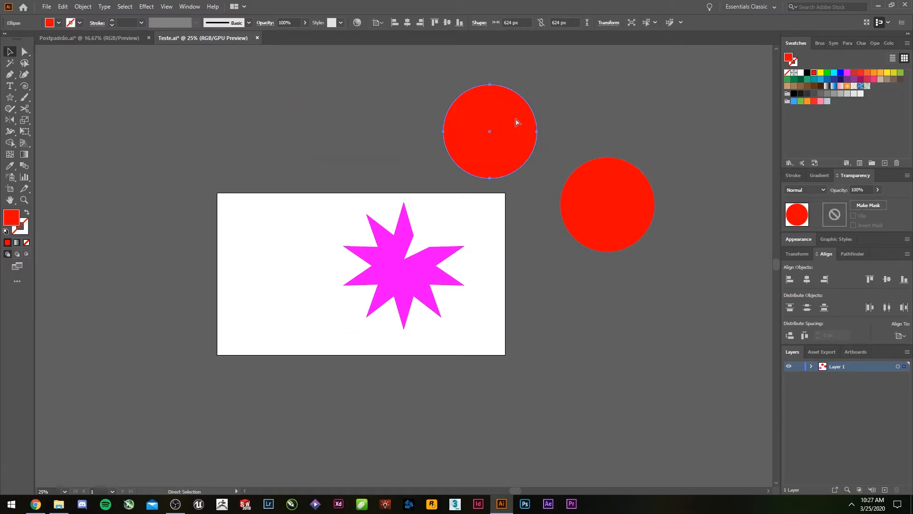
{"action": "left_click", "coordinate": [298, 90]}
Group the star with both red circles, test moving the group up and left, and undo that move
{"action": "left_click_drag", "start_coordinate": [289, 91], "coordinate": [600, 267]}
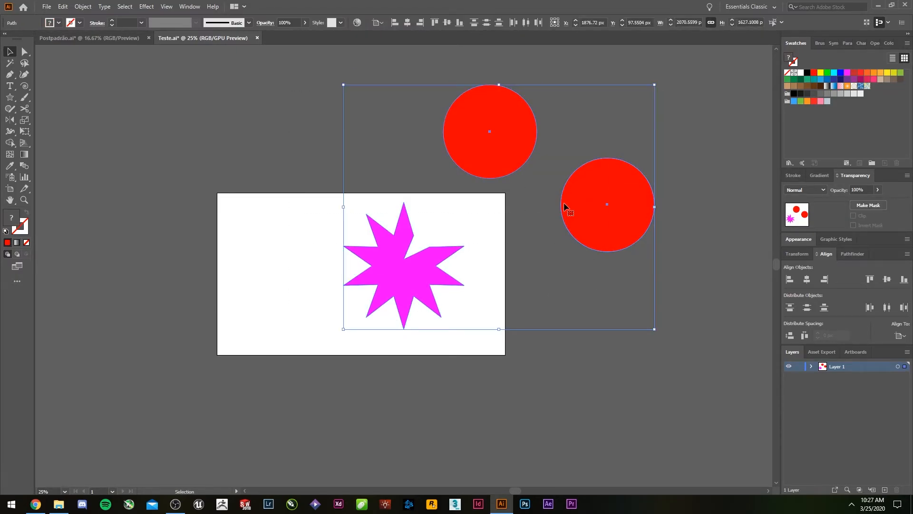
{"action": "key", "text": "ctrl+g"}
{"action": "right_click", "coordinate": [583, 207]}
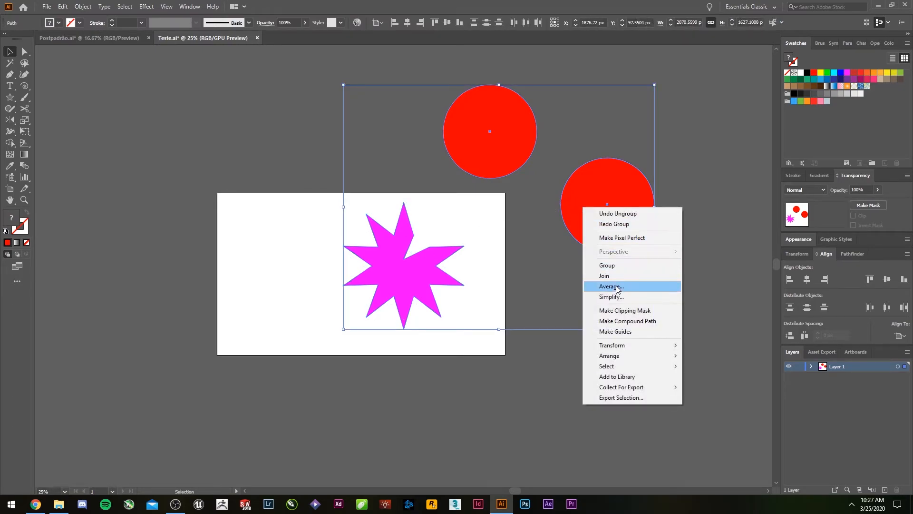
{"action": "left_click", "coordinate": [567, 269]}
{"action": "left_click_drag", "start_coordinate": [605, 219], "coordinate": [560, 161]}
{"action": "key", "text": "ctrl+z"}
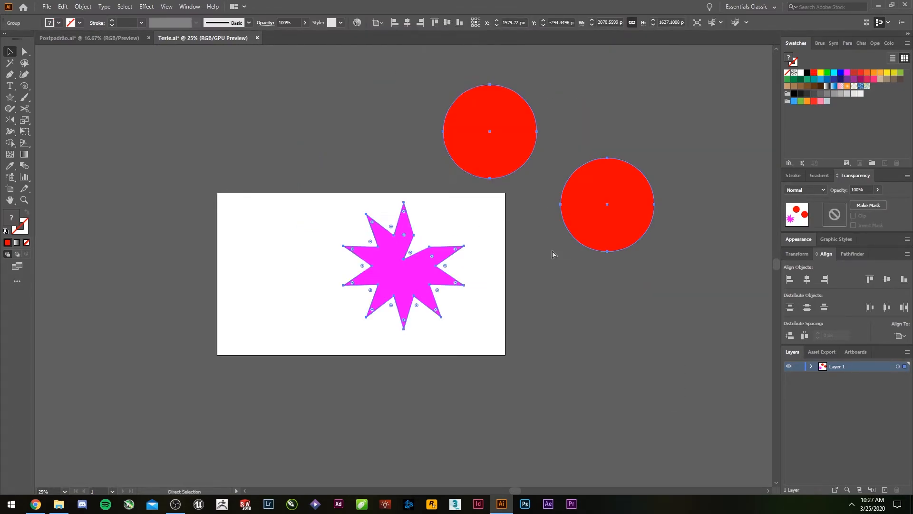
Around the artboard, draw a red circle and three red ellipses of about 1111 × 1292, 1211 × 290 and 1082 × 679 px
{"action": "scroll", "coordinate": [624, 333], "scroll_direction": "down", "scroll_amount": 1}
{"action": "left_click_drag", "start_coordinate": [648, 361], "coordinate": [544, 355]}
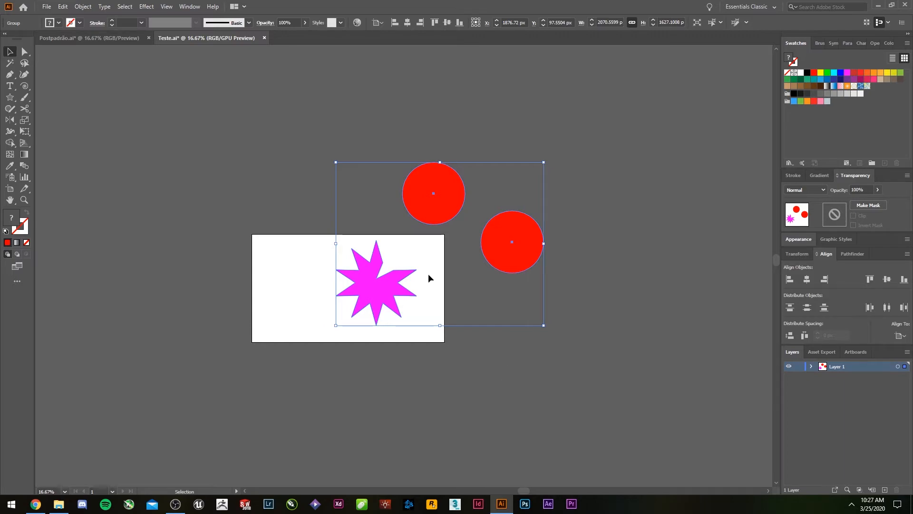
{"action": "left_click", "coordinate": [61, 149]}
{"action": "left_click", "coordinate": [10, 98]}
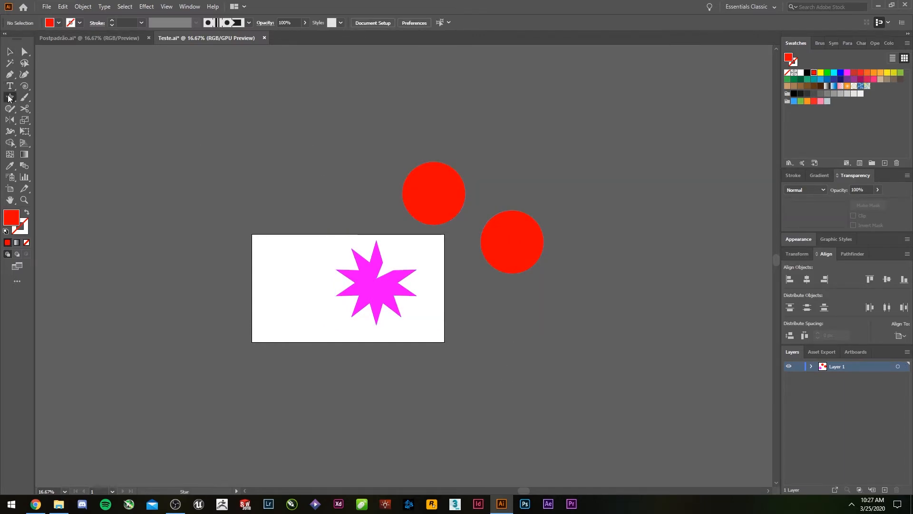
{"action": "left_click", "coordinate": [84, 124]}
{"action": "left_click_drag", "start_coordinate": [159, 132], "coordinate": [215, 189]}
{"action": "left_click_drag", "start_coordinate": [146, 279], "coordinate": [257, 409]}
{"action": "mouse_move", "coordinate": [456, 504]}
{"action": "left_mouse_down"}
{"action": "mouse_move", "coordinate": [577, 406]}
{"action": "mouse_move", "coordinate": [525, 418]}
{"action": "left_mouse_up"}
{"action": "mouse_move", "coordinate": [419, 413]}
{"action": "left_mouse_down"}
{"action": "mouse_move", "coordinate": [402, 392]}
{"action": "mouse_move", "coordinate": [298, 384]}
{"action": "left_mouse_up"}
{"action": "left_click_drag", "start_coordinate": [527, 403], "coordinate": [635, 334]}
Select the new circle and all three new ellipses together and fill them with purple
{"action": "key", "text": "v"}
{"action": "left_click_drag", "start_coordinate": [112, 116], "coordinate": [193, 382]}
{"action": "left_click_drag", "start_coordinate": [591, 457], "coordinate": [367, 389]}
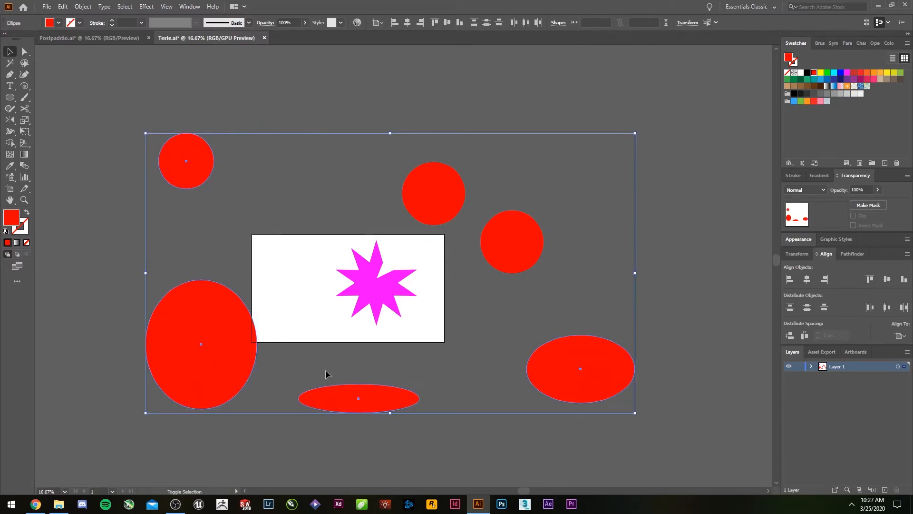
{"action": "left_click", "coordinate": [363, 180]}
Fill the large tall ellipse with orange and the flat ellipse below the artboard with yellow
{"action": "left_click", "coordinate": [159, 345]}
{"action": "left_click", "coordinate": [874, 72]}
{"action": "left_click", "coordinate": [428, 398]}
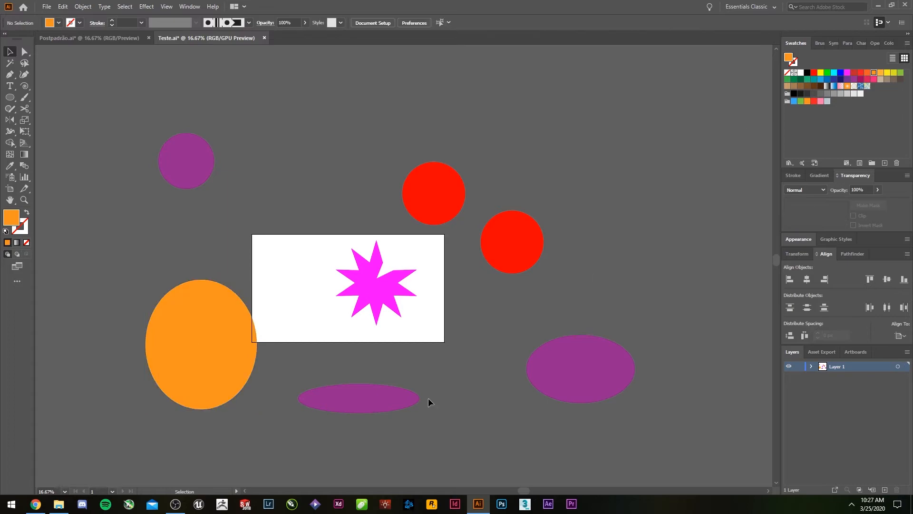
{"action": "left_click", "coordinate": [404, 399]}
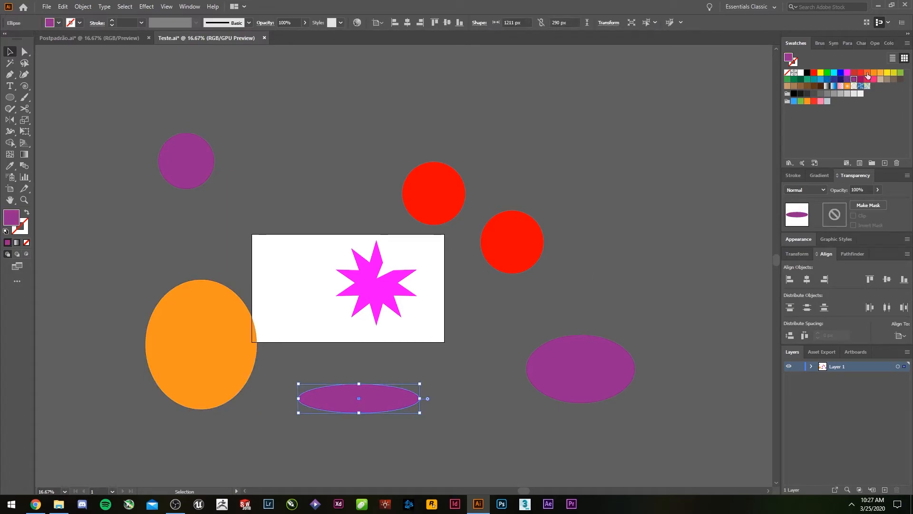
{"action": "left_click", "coordinate": [888, 73]}
{"action": "left_click", "coordinate": [655, 199]}
Fill the wide purple ellipse on the right with light green and the small purple circle at the upper left with dark green
{"action": "left_click", "coordinate": [606, 370]}
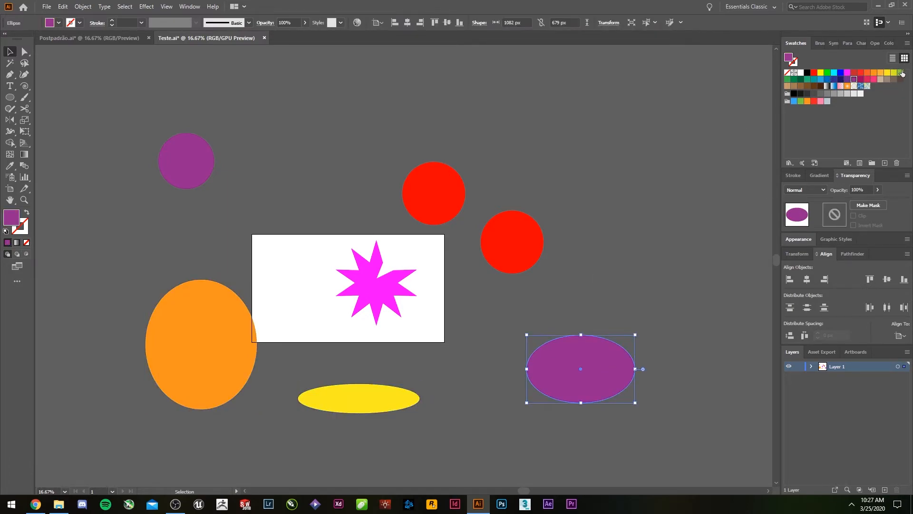
{"action": "left_click", "coordinate": [899, 72]}
{"action": "left_click", "coordinate": [619, 325]}
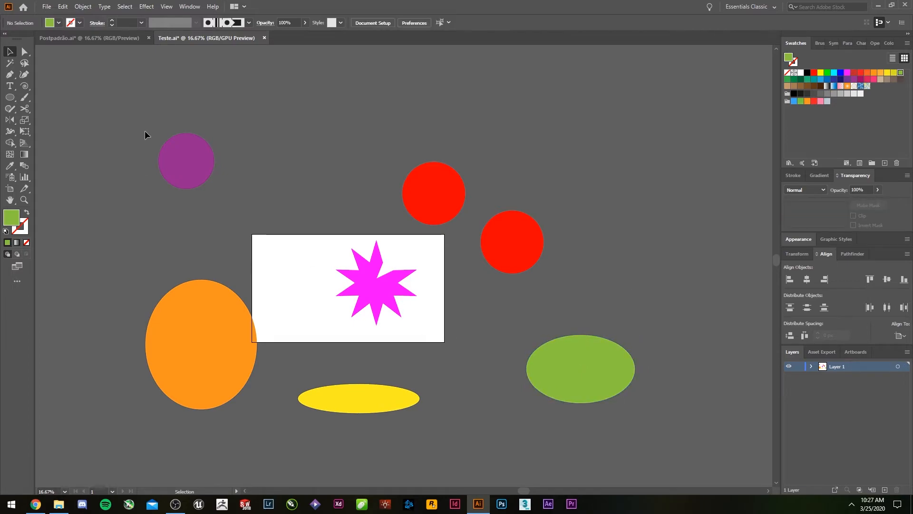
{"action": "left_click", "coordinate": [193, 153]}
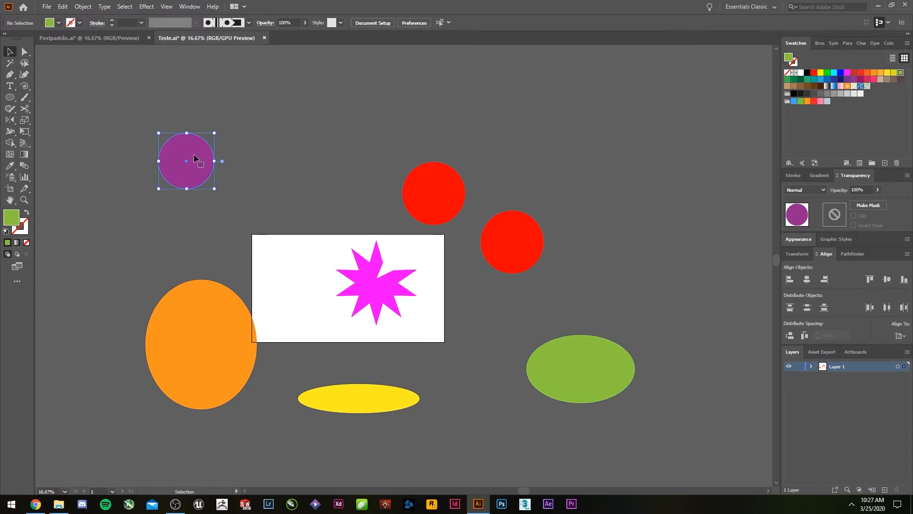
{"action": "left_click", "coordinate": [787, 80]}
{"action": "left_click", "coordinate": [640, 96]}
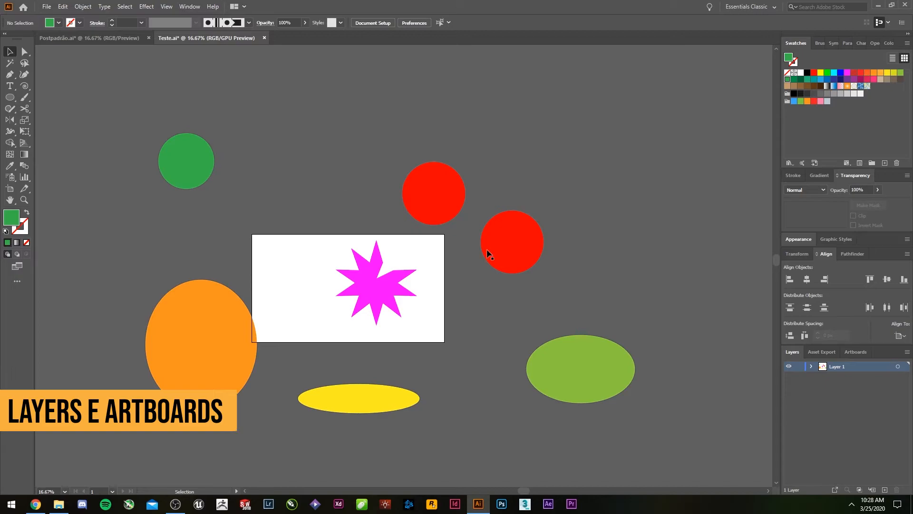
Expand Layer 1 and its group to inspect the objects they contain
{"action": "left_click", "coordinate": [811, 367]}
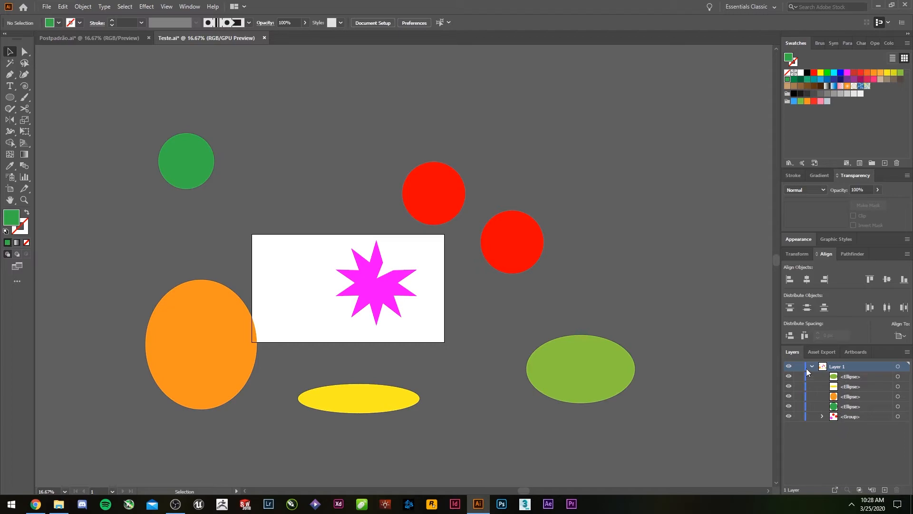
{"action": "left_click", "coordinate": [822, 416]}
{"action": "left_click", "coordinate": [852, 448]}
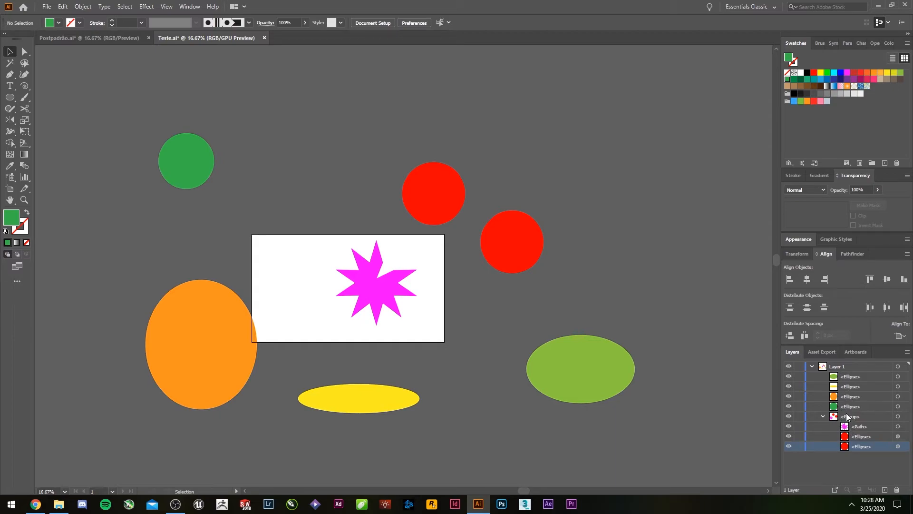
Gather the ellipses, the green circle and the star group into an overlapping pile, and bring the orange ellipse to the top of Layer 1
{"action": "left_click_drag", "start_coordinate": [614, 376], "coordinate": [563, 292]}
{"action": "left_click_drag", "start_coordinate": [406, 389], "coordinate": [490, 316]}
{"action": "left_click_drag", "start_coordinate": [418, 214], "coordinate": [451, 309]}
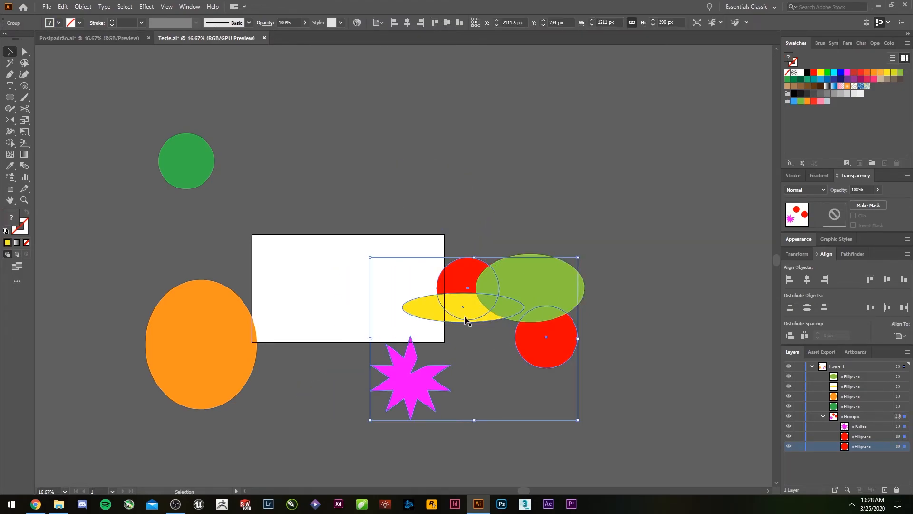
{"action": "left_click_drag", "start_coordinate": [241, 381], "coordinate": [447, 389]}
{"action": "left_click_drag", "start_coordinate": [211, 172], "coordinate": [493, 345]}
{"action": "left_click", "coordinate": [511, 390]}
{"action": "left_click_drag", "start_coordinate": [531, 318], "coordinate": [492, 328]}
{"action": "left_click_drag", "start_coordinate": [543, 353], "coordinate": [518, 361]}
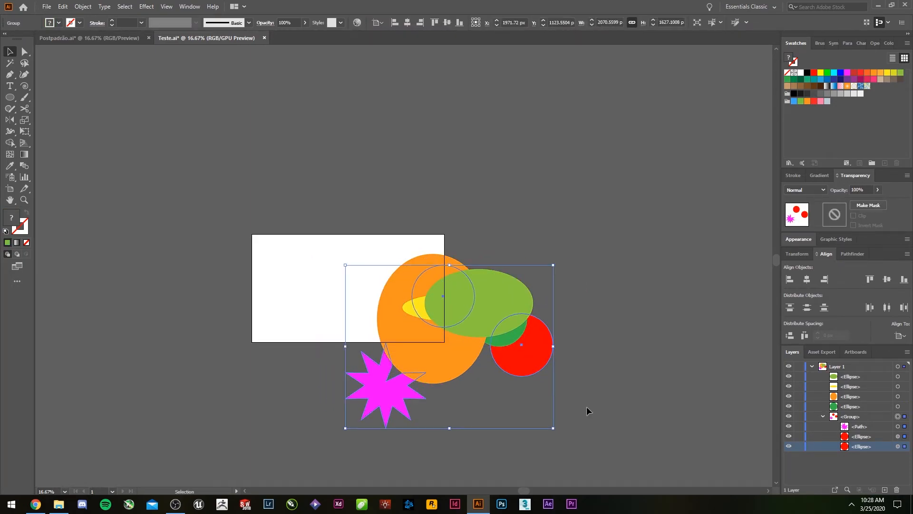
{"action": "left_click", "coordinate": [660, 399]}
{"action": "left_click_drag", "start_coordinate": [835, 401], "coordinate": [837, 372]}
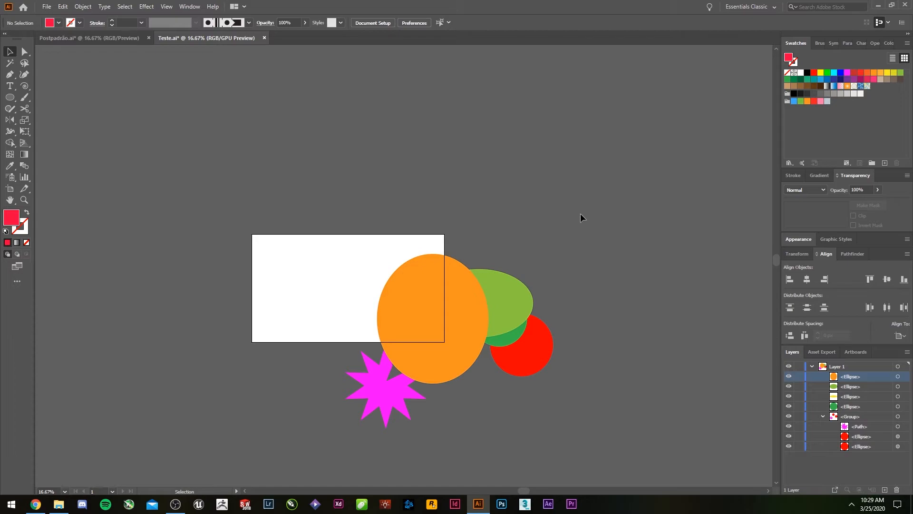
Move the orange ellipse and the star group below the artboard so that the ellipse covers the star
{"action": "scroll", "coordinate": [523, 228], "scroll_direction": "down", "scroll_amount": 3}
{"action": "left_click_drag", "start_coordinate": [448, 272], "coordinate": [453, 396]}
{"action": "left_click_drag", "start_coordinate": [406, 291], "coordinate": [464, 373]}
Ungroup the star and red circles, and send the orange ellipse to the back
{"action": "right_click", "coordinate": [536, 287]}
{"action": "left_click", "coordinate": [552, 366]}
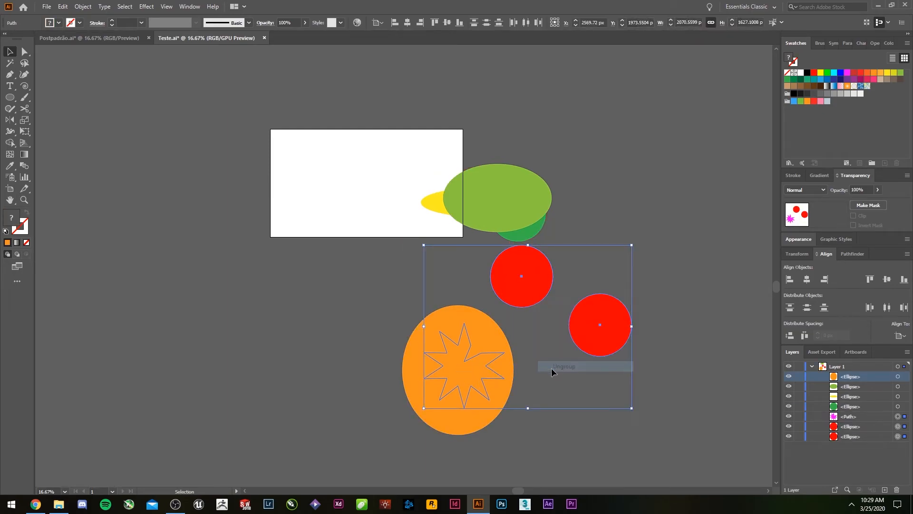
{"action": "left_click", "coordinate": [472, 372]}
{"action": "key", "text": "ctrl+shift+bracketleft"}
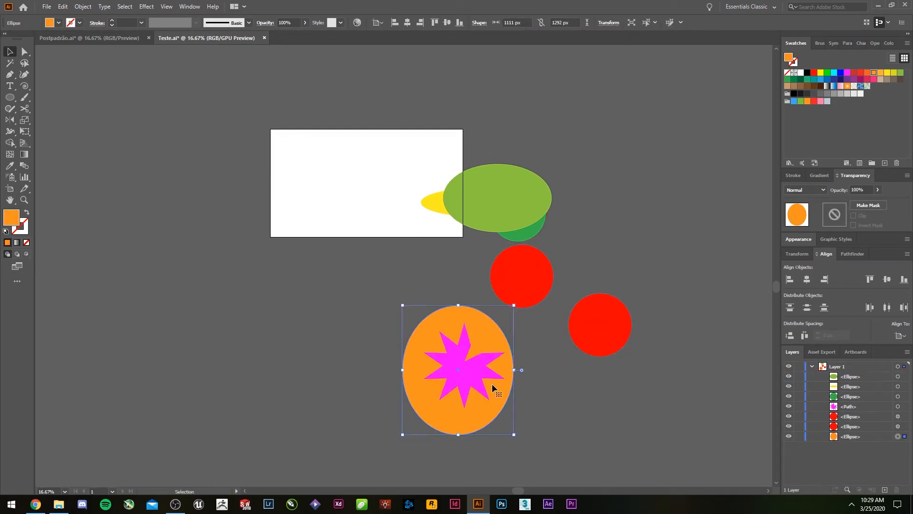
Cut the star out of the orange ellipse with Minus Front, and move the resulting shape to the left
{"action": "left_click", "coordinate": [494, 395], "text": "shift"}
{"action": "left_click", "coordinate": [853, 254]}
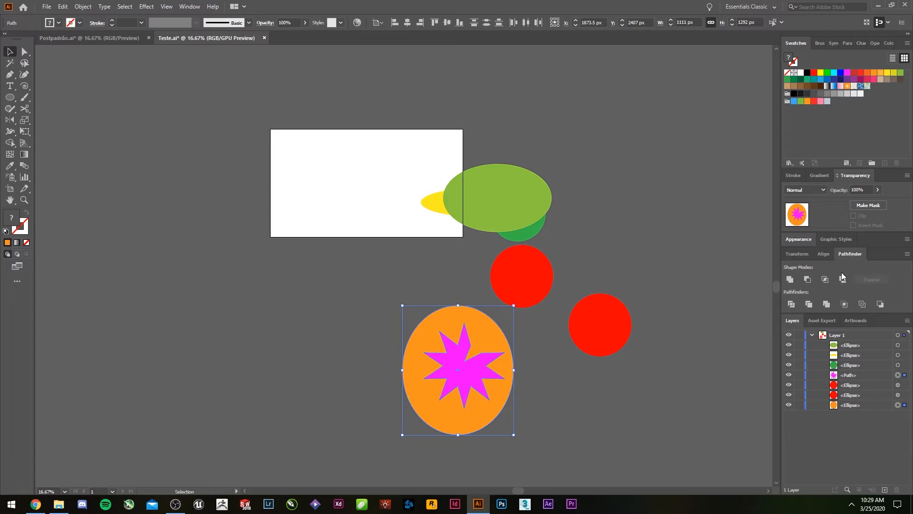
{"action": "left_click", "coordinate": [807, 279]}
{"action": "left_click", "coordinate": [613, 393]}
{"action": "left_click_drag", "start_coordinate": [469, 406], "coordinate": [324, 391]}
{"action": "left_click", "coordinate": [276, 266]}
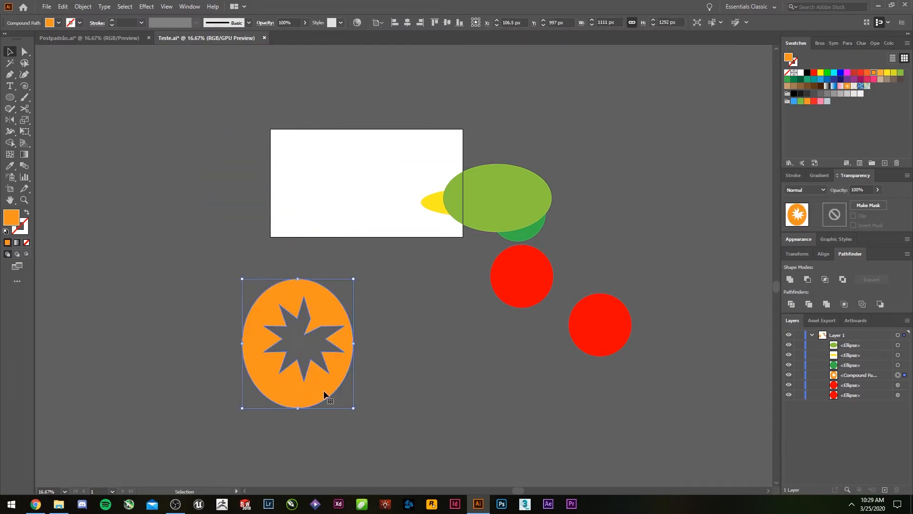
{"action": "left_click", "coordinate": [413, 372]}
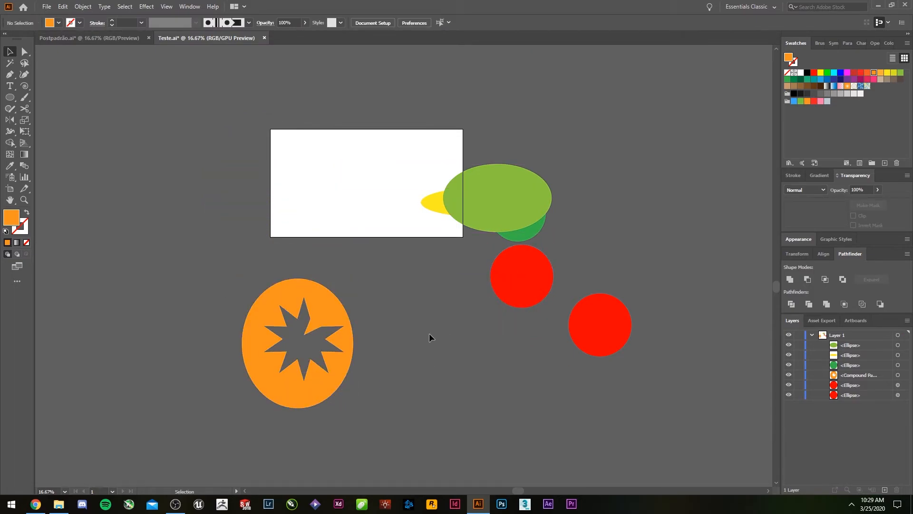
Undo the moves of the cut-out orange shape and the star subtraction
{"action": "key", "text": "ctrl+z"}
{"action": "key", "text": "ctrl+z"}
{"action": "key", "text": "ctrl+z"}
{"action": "key", "text": "ctrl+z"}
{"action": "key", "text": "ctrl+z"}
{"action": "key", "text": "ctrl+z"}
{"action": "key", "text": "ctrl+z"}
{"action": "key", "text": "ctrl+z"}
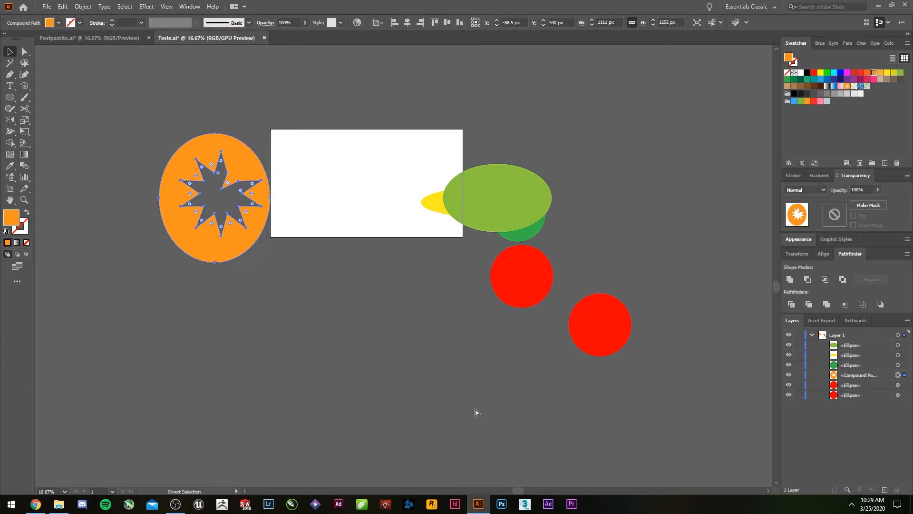
{"action": "key", "text": "ctrl+alt+shift+8"}
Offset the star so it sticks out past the orange ellipse's lower-left edge, and unite both shapes
{"action": "key", "text": "v"}
{"action": "left_click_drag", "start_coordinate": [481, 388], "coordinate": [435, 423]}
{"action": "left_click_drag", "start_coordinate": [531, 457], "coordinate": [424, 356]}
{"action": "left_click", "coordinate": [435, 449]}
{"action": "left_click", "coordinate": [790, 279]}
{"action": "left_click", "coordinate": [580, 446]}
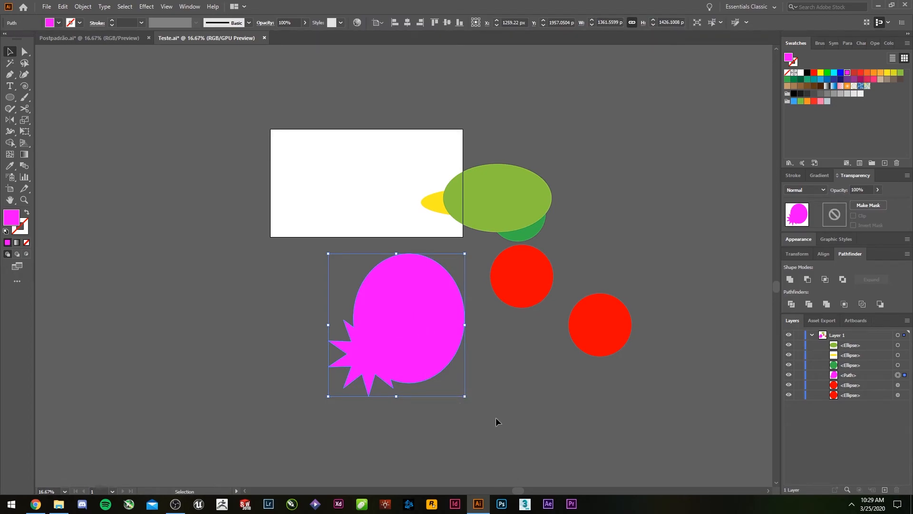
Scale the upper red circle down to about 281 px and place it inside the upper part of the magenta shape
{"action": "left_click", "coordinate": [589, 370]}
{"action": "left_click_drag", "start_coordinate": [532, 283], "coordinate": [439, 292]}
{"action": "key", "text": "ctrl+z"}
{"action": "left_click", "coordinate": [526, 300]}
Fill the magenta shape with the red sampled from the remaining large circle, and send the shape to the back
{"action": "left_click", "coordinate": [434, 318]}
{"action": "key", "text": "i"}
{"action": "left_click", "coordinate": [612, 320]}
{"action": "key", "text": "v"}
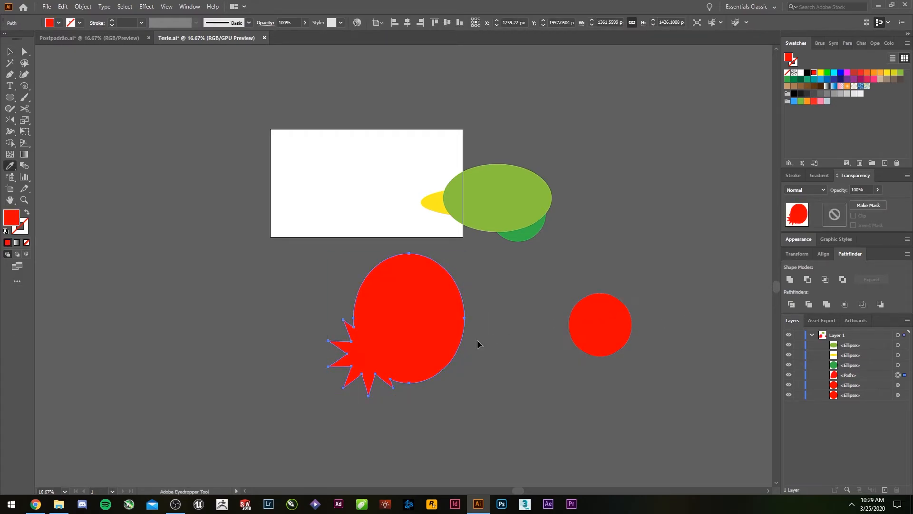
{"action": "key", "text": "ctrl+shift+bracketleft"}
{"action": "key", "text": "ctrl+shift+s"}
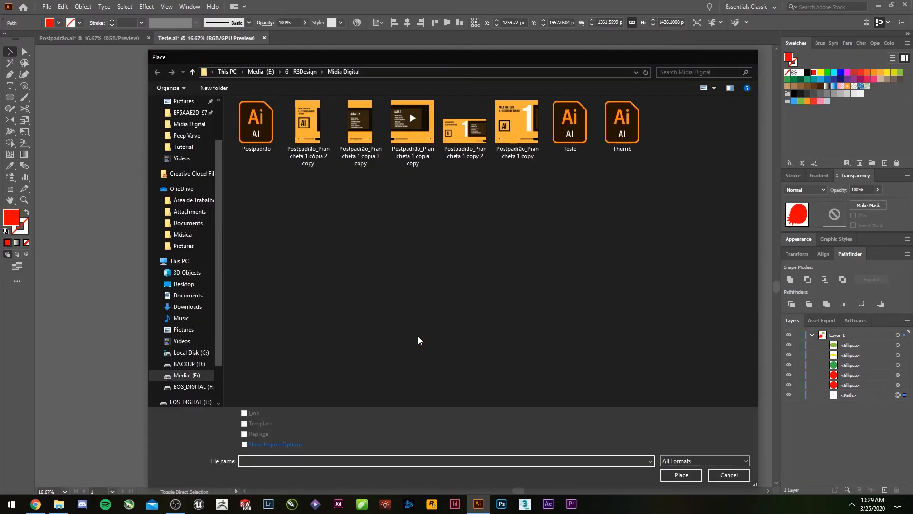
{"action": "key", "text": "Escape"}
Fill the small circle with the light green ellipse's colour, and cut it out of the red shape with Minus Front
{"action": "left_click", "coordinate": [403, 279]}
{"action": "key", "text": "i"}
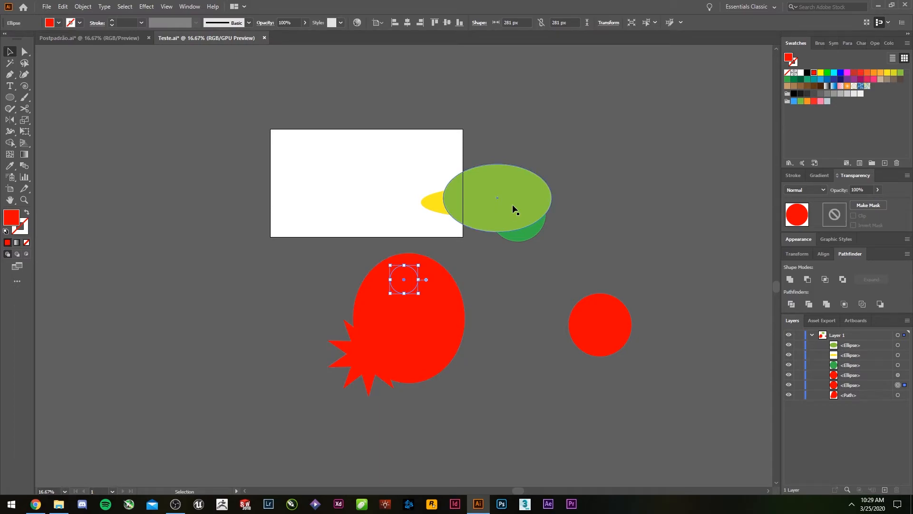
{"action": "left_click", "coordinate": [514, 200]}
{"action": "key", "text": "v"}
{"action": "left_click", "coordinate": [450, 291], "text": "shift"}
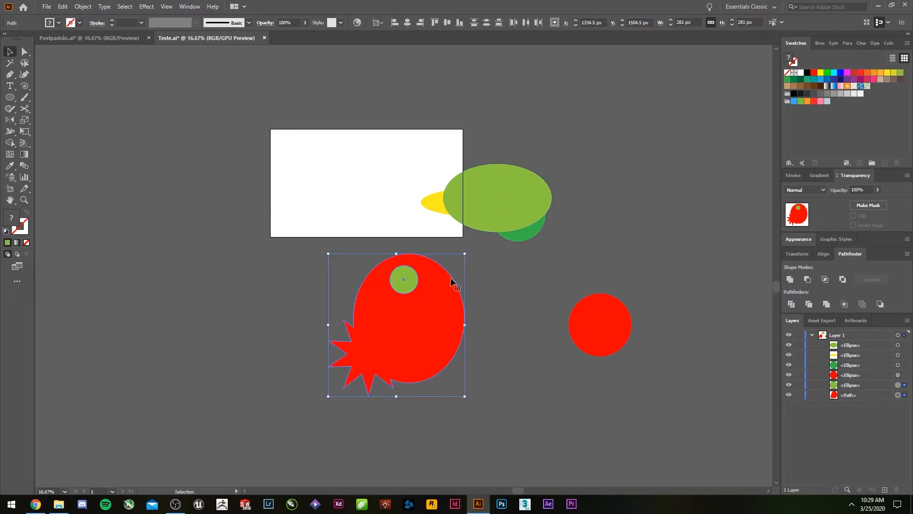
{"action": "left_click", "coordinate": [805, 280]}
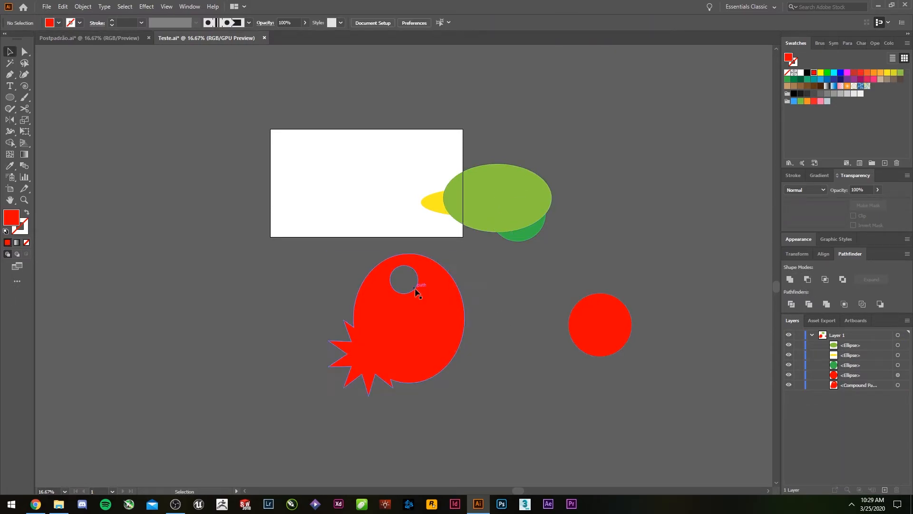
{"action": "left_click", "coordinate": [586, 318]}
Create three new empty layers above Layer 1
{"action": "left_click", "coordinate": [886, 489]}
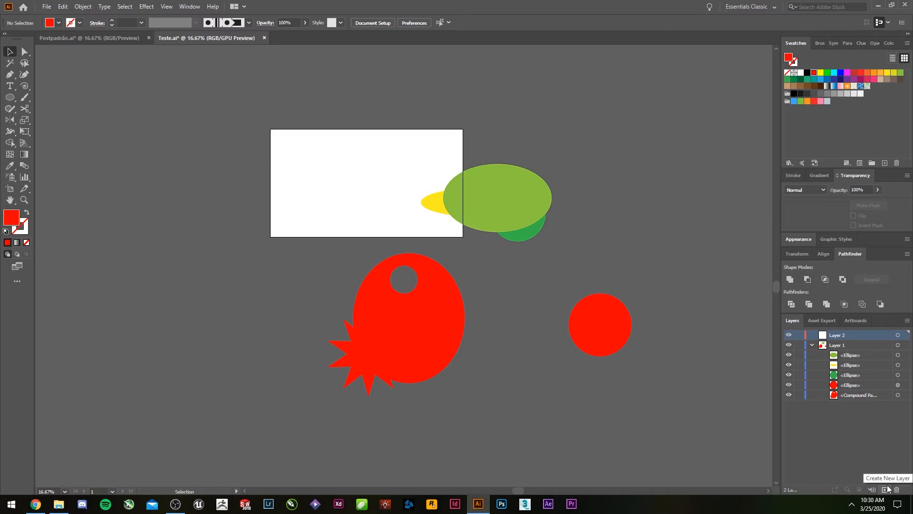
{"action": "left_click", "coordinate": [886, 489]}
{"action": "left_click", "coordinate": [885, 490]}
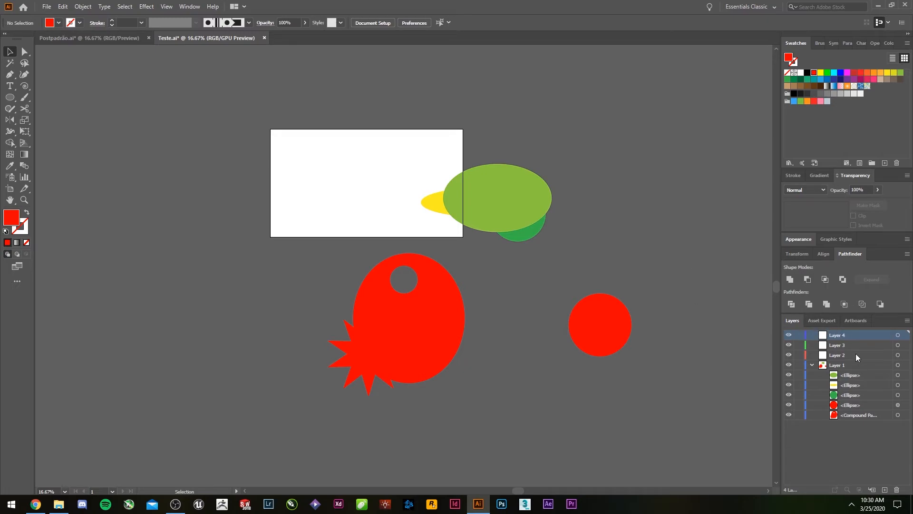
Move the light green ellipse to Layer 3 and the separate red circle to Layer 4
{"action": "left_click", "coordinate": [533, 210]}
{"action": "left_click_drag", "start_coordinate": [840, 374], "coordinate": [845, 345]}
{"action": "left_click", "coordinate": [615, 332]}
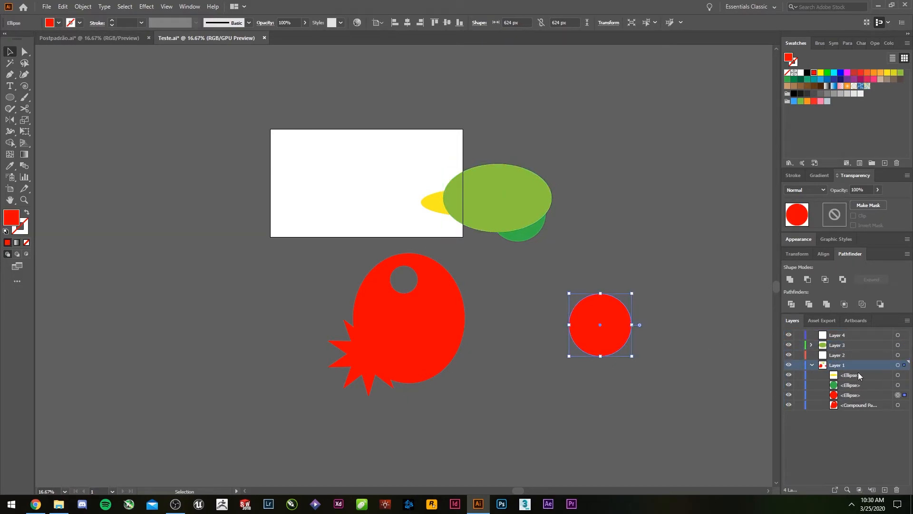
{"action": "left_click_drag", "start_coordinate": [856, 396], "coordinate": [859, 336]}
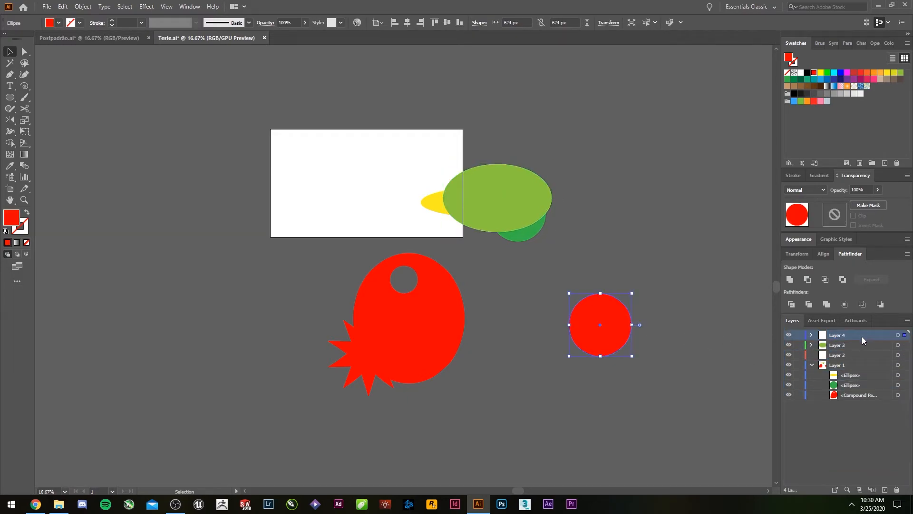
Collapse Layer 1, and move the light green ellipse right and slightly down, above the red circle
{"action": "left_click", "coordinate": [812, 364]}
{"action": "left_click", "coordinate": [700, 326]}
{"action": "left_click", "coordinate": [626, 329]}
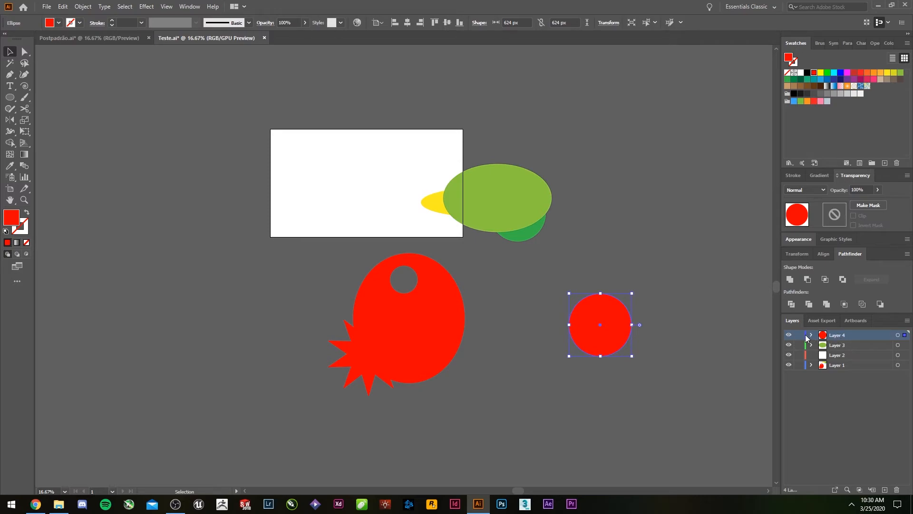
{"action": "left_click_drag", "start_coordinate": [523, 201], "coordinate": [642, 229]}
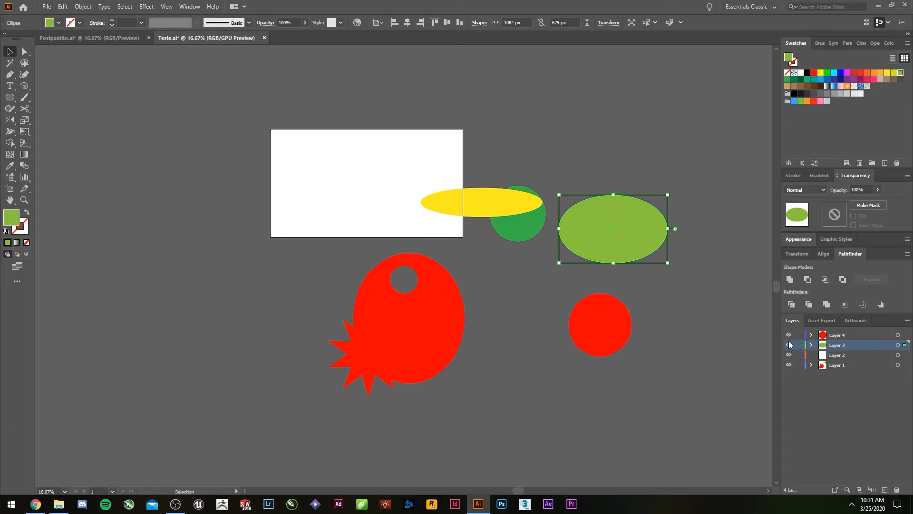
Lock Layers 4, 3 and 1, and unlock Layers 3 and 1
{"action": "left_click_drag", "start_coordinate": [799, 336], "coordinate": [799, 364]}
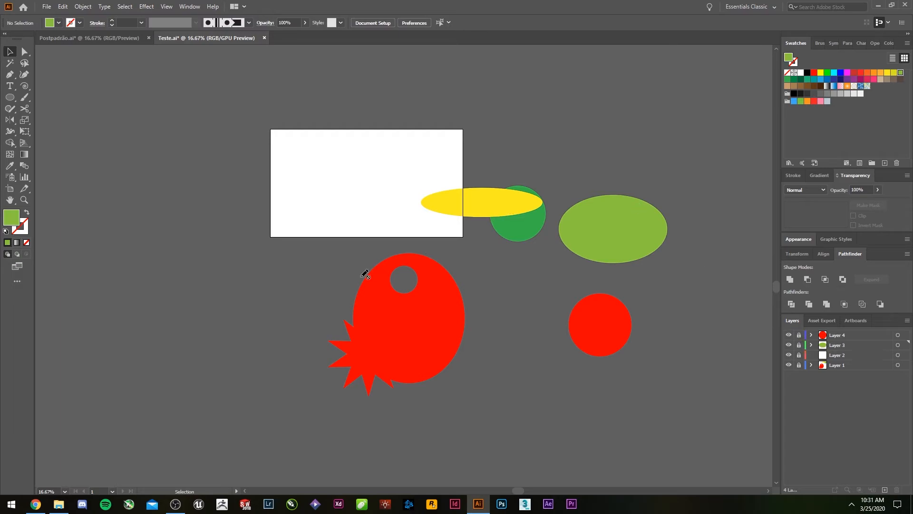
{"action": "left_click", "coordinate": [800, 345]}
{"action": "left_click_drag", "start_coordinate": [553, 372], "coordinate": [552, 373]}
Hide Layers 4, 3 and 2
{"action": "left_click", "coordinate": [789, 335]}
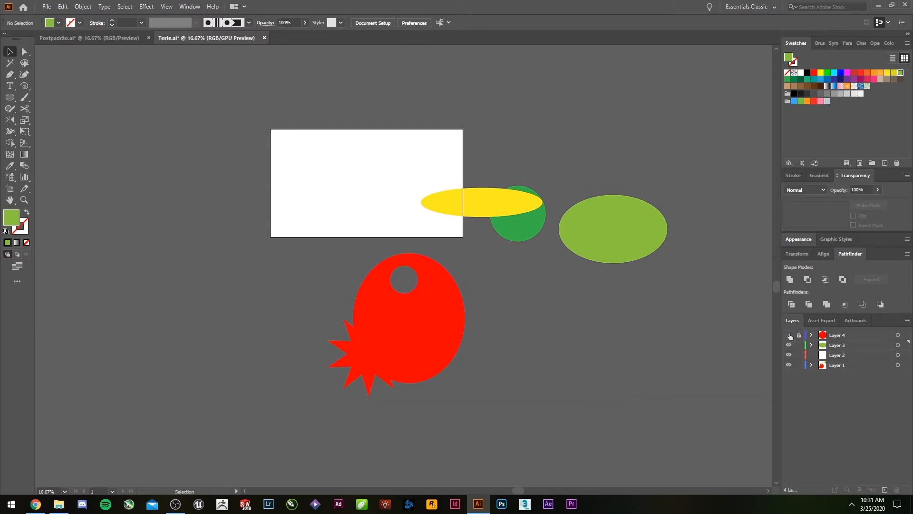
{"action": "left_click", "coordinate": [788, 345]}
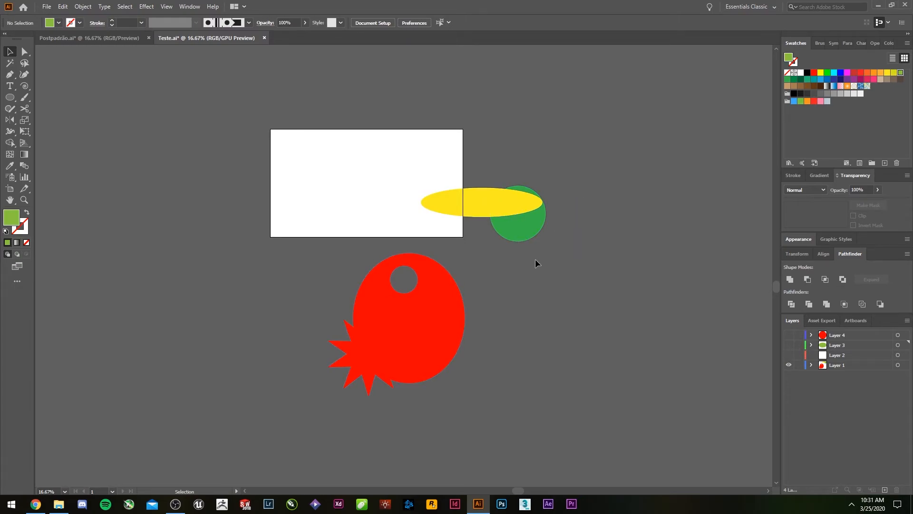
Show Layers 2, 3 and 4 again, and select all the shapes together to check them
{"action": "left_click", "coordinate": [789, 355]}
{"action": "left_click_drag", "start_coordinate": [799, 355], "coordinate": [802, 337]}
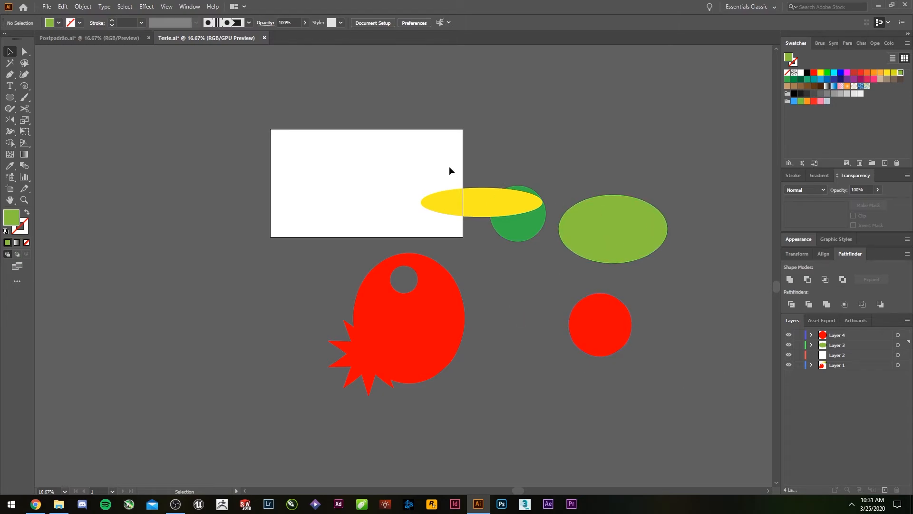
{"action": "left_click_drag", "start_coordinate": [291, 154], "coordinate": [532, 289]}
{"action": "left_click_drag", "start_coordinate": [703, 417], "coordinate": [705, 412]}
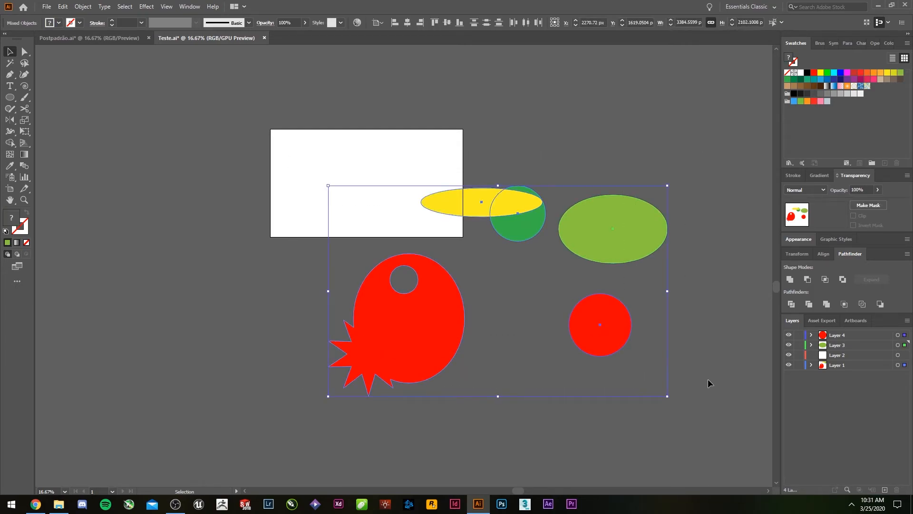
{"action": "left_click", "coordinate": [522, 135]}
Move the large red shape, the separate red circle and the light green ellipse so they overlap the yellow ellipse at the artboard's right edge
{"action": "left_click_drag", "start_coordinate": [404, 354], "coordinate": [445, 257]}
{"action": "left_click_drag", "start_coordinate": [615, 328], "coordinate": [523, 174]}
{"action": "left_click_drag", "start_coordinate": [629, 240], "coordinate": [481, 207]}
{"action": "left_click", "coordinate": [534, 263]}
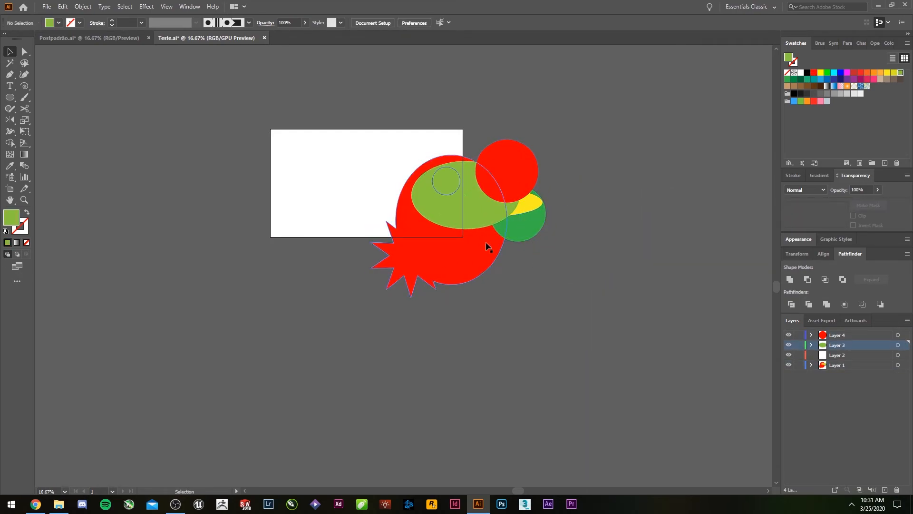
Delete Layers 4, 3 and 2 together with their contents
{"action": "left_click", "coordinate": [837, 334], "text": "ctrl"}
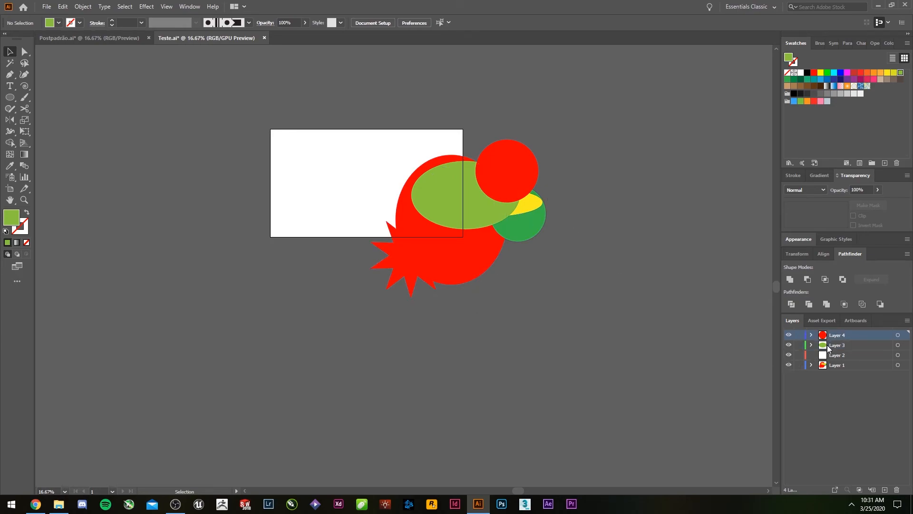
{"action": "left_click", "coordinate": [837, 355], "text": "ctrl"}
{"action": "left_click", "coordinate": [897, 489]}
{"action": "left_click", "coordinate": [500, 260]}
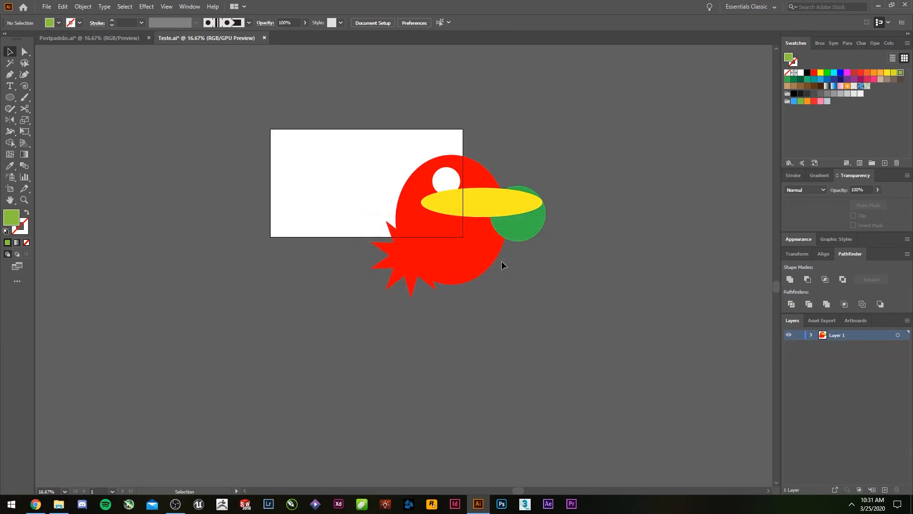
Move the dark green circle left over the large red shape and send it to the back
{"action": "left_click_drag", "start_coordinate": [504, 228], "coordinate": [458, 237]}
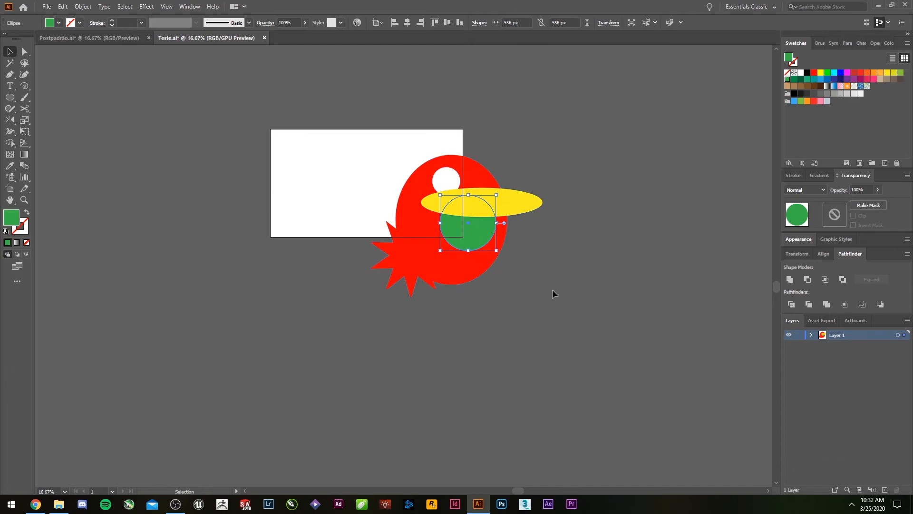
{"action": "right_click", "coordinate": [459, 236]}
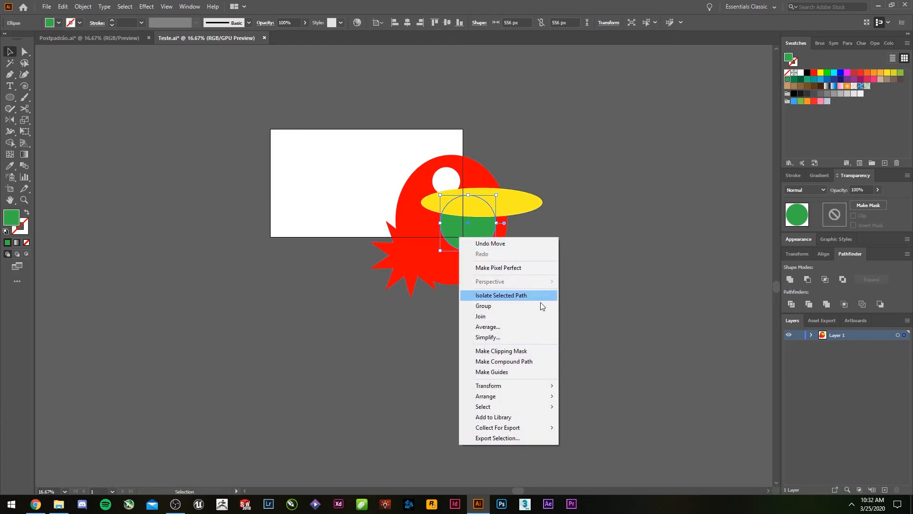
{"action": "left_click", "coordinate": [594, 224]}
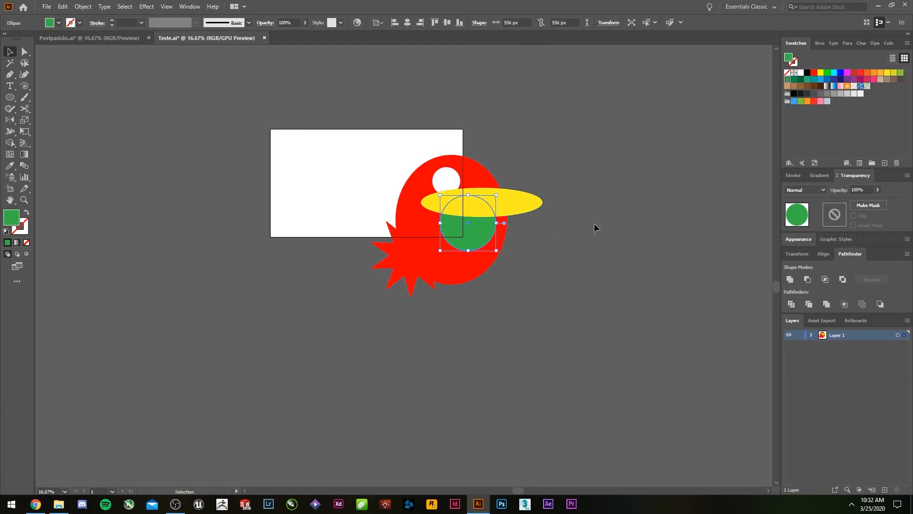
{"action": "right_click", "coordinate": [472, 230]}
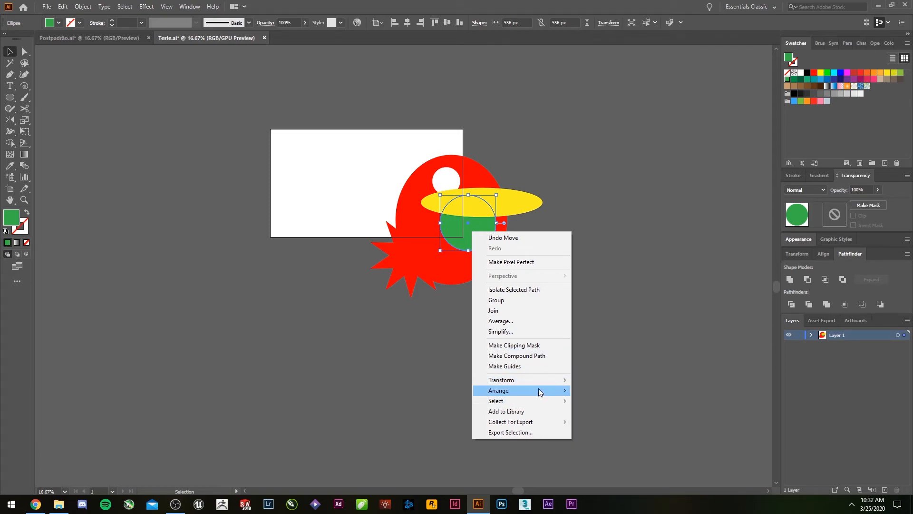
{"action": "mouse_move", "coordinate": [542, 392]}
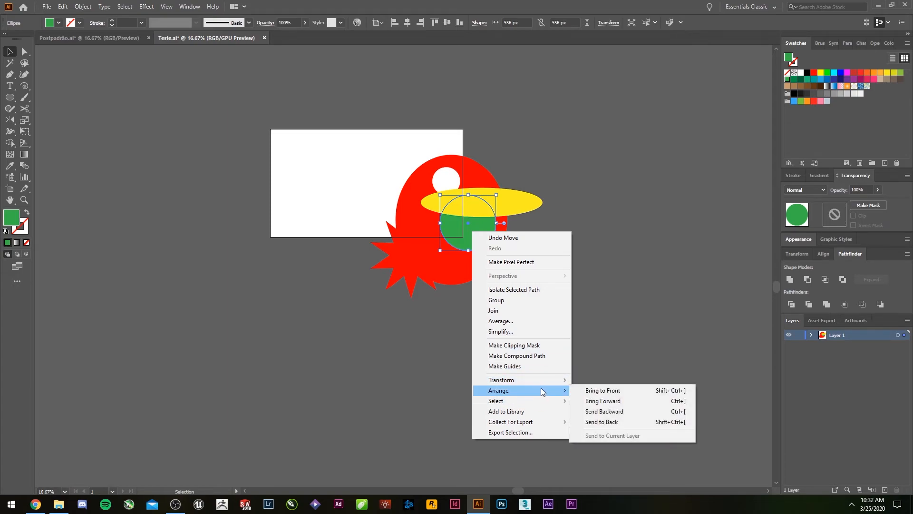
{"action": "left_click", "coordinate": [638, 422]}
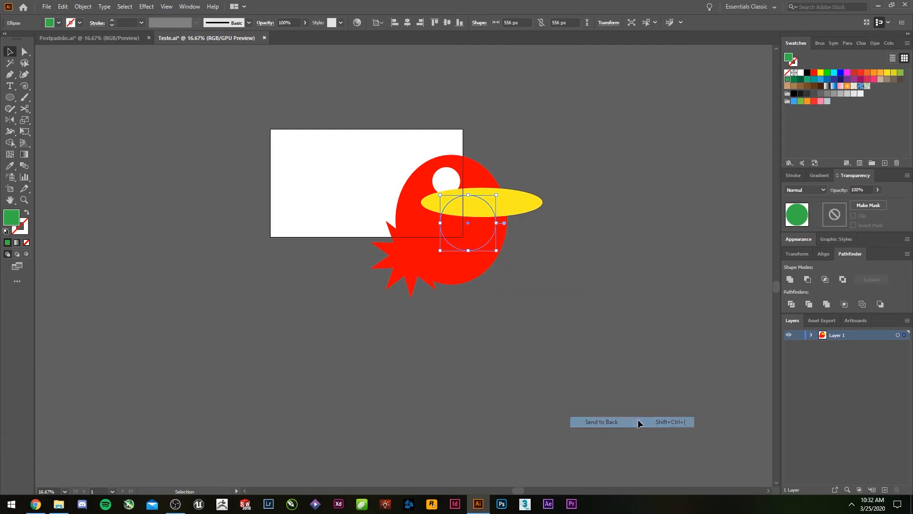
Bring the dark green circle to the front of the stack and deselect it
{"action": "right_click", "coordinate": [474, 224]}
{"action": "mouse_move", "coordinate": [544, 369]}
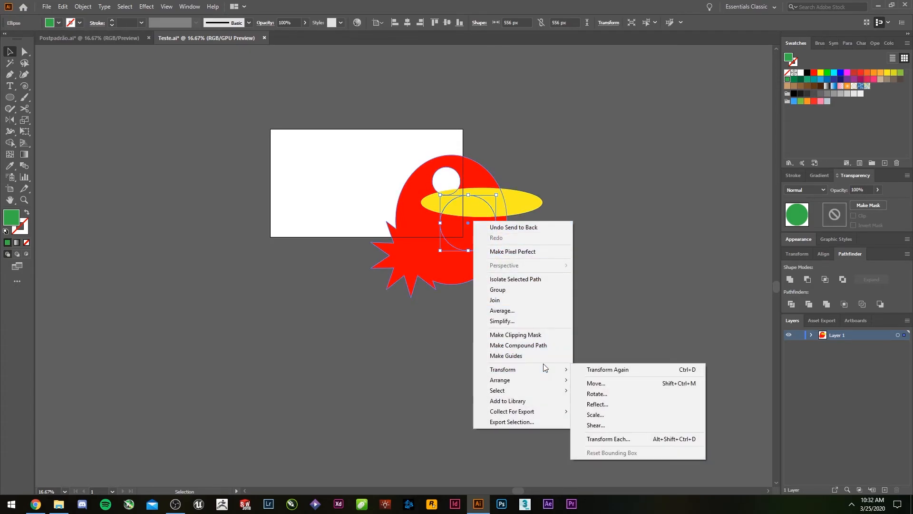
{"action": "left_click", "coordinate": [597, 380]}
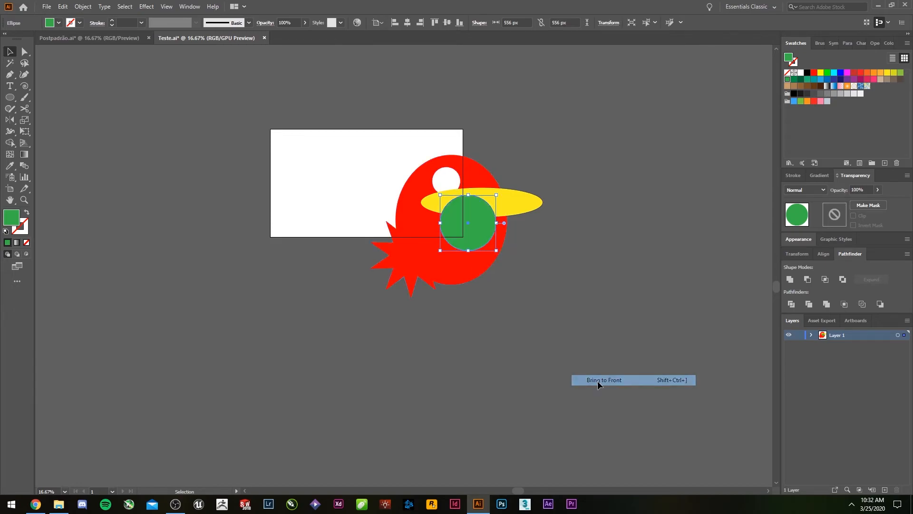
{"action": "left_click", "coordinate": [603, 262]}
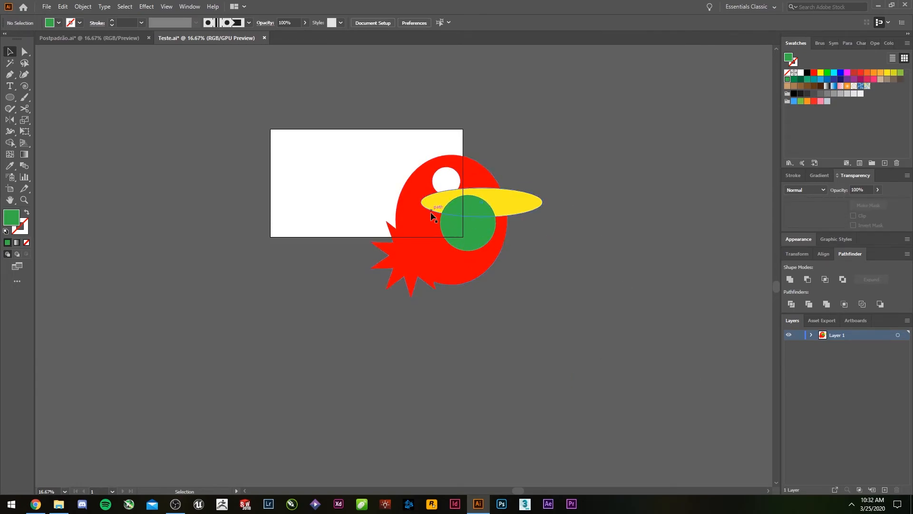
Expand Layer 1 to list its objects, and delete all the remaining shapes
{"action": "left_click", "coordinate": [811, 335]}
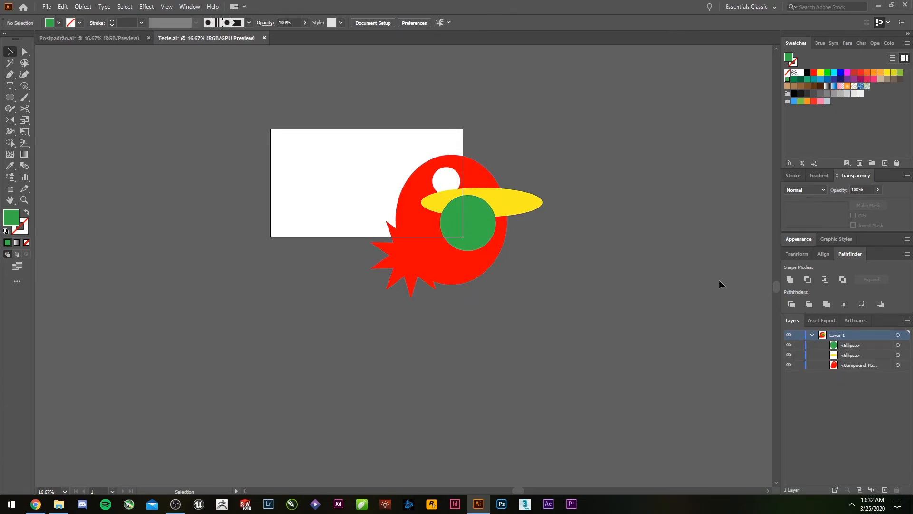
{"action": "left_click_drag", "start_coordinate": [565, 306], "coordinate": [224, 84]}
{"action": "key", "text": "Delete"}
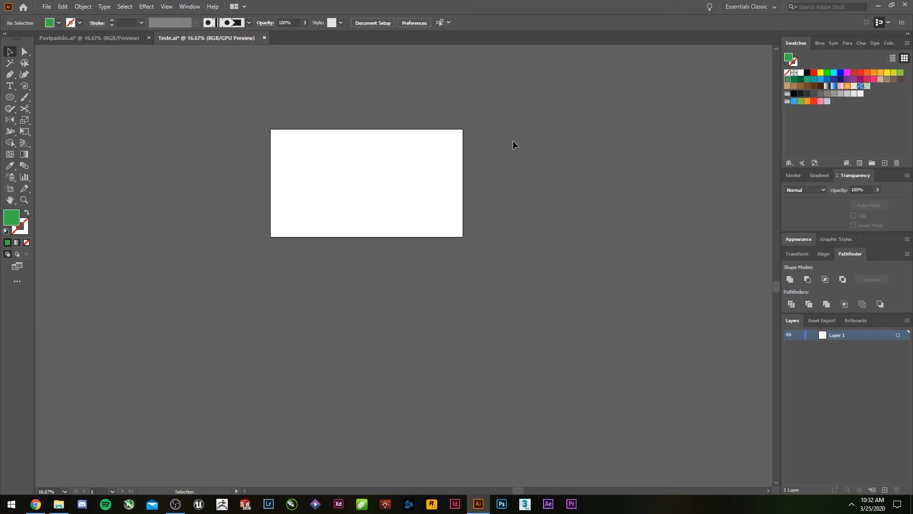
Review the new document preset details without creating a document, and check the current document's artboard list
{"action": "left_click", "coordinate": [47, 6]}
{"action": "mouse_move", "coordinate": [63, 6]}
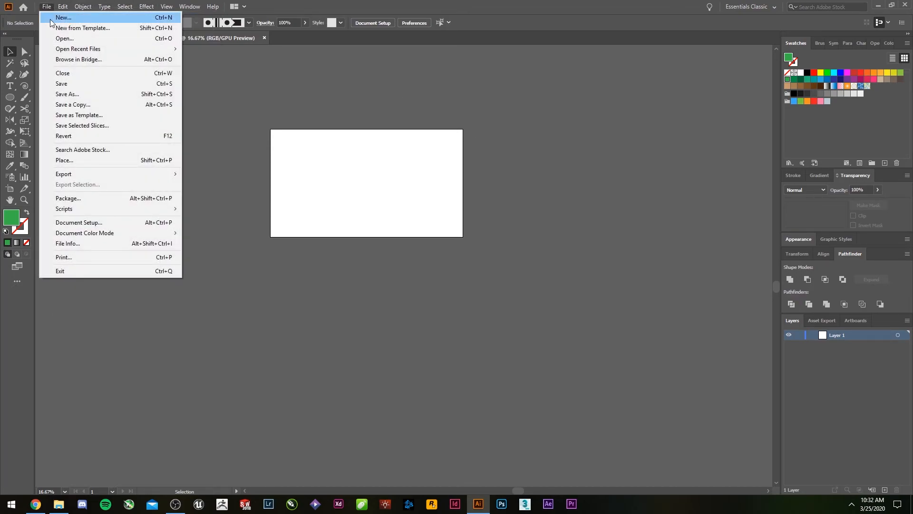
{"action": "left_click", "coordinate": [71, 18]}
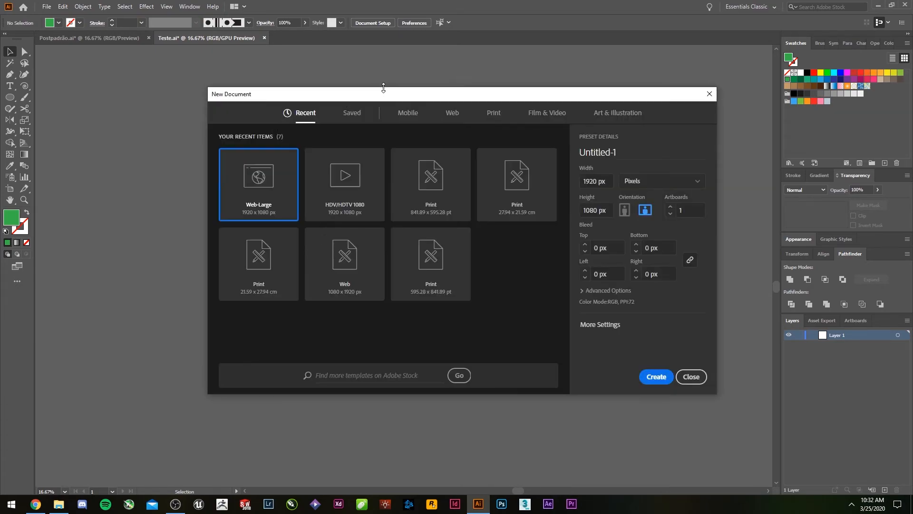
{"action": "left_click", "coordinate": [608, 184]}
{"action": "left_click", "coordinate": [689, 376]}
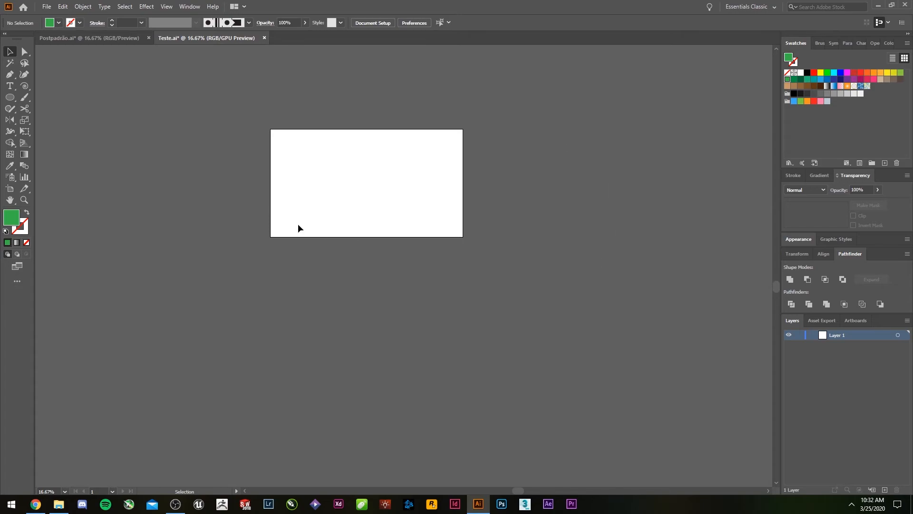
{"action": "left_click", "coordinate": [857, 321]}
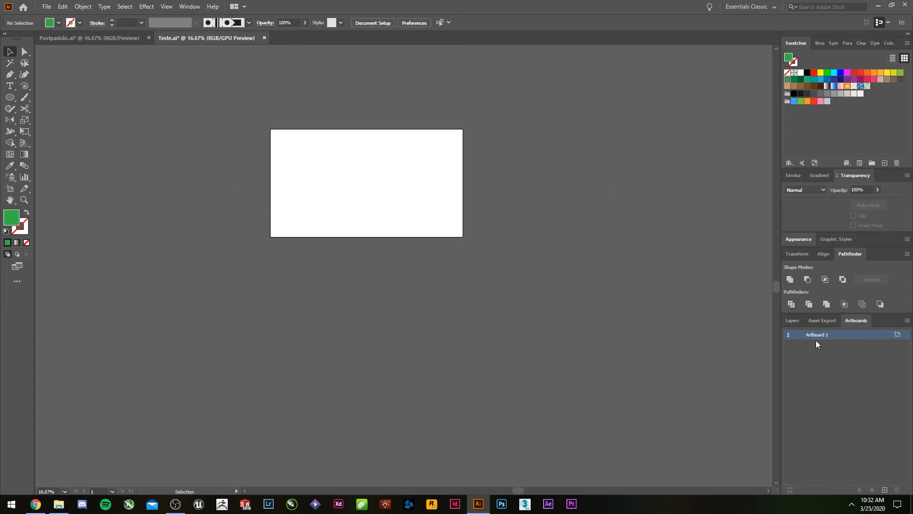
{"action": "left_click", "coordinate": [792, 321]}
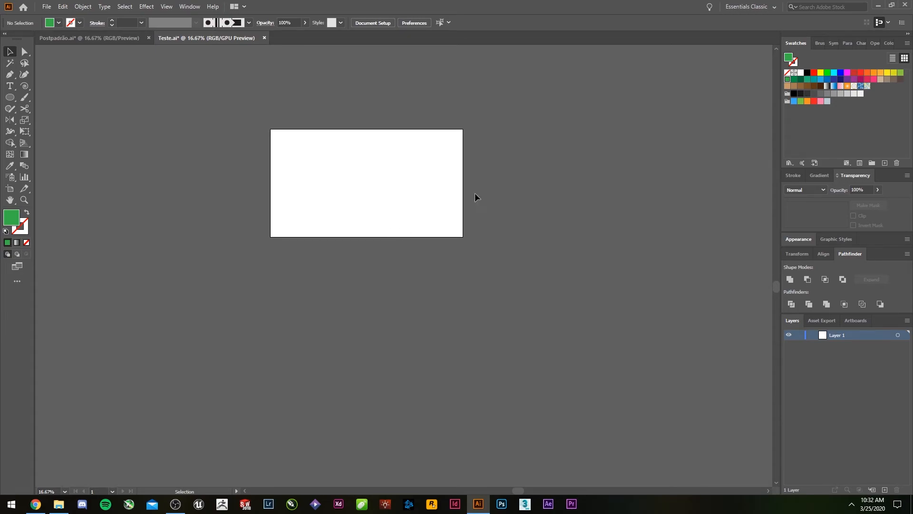
Draw three green ellipses over the artboard's upper-left, lower-left and lower-right corners, the lower-right one about 1059 by 841 px
{"action": "left_click", "coordinate": [10, 97]}
{"action": "left_click_drag", "start_coordinate": [229, 106], "coordinate": [342, 256]}
{"action": "key", "text": "v"}
{"action": "left_click_drag", "start_coordinate": [349, 206], "coordinate": [325, 221]}
{"action": "left_click_drag", "start_coordinate": [308, 256], "coordinate": [543, 278]}
{"action": "left_click", "coordinate": [544, 291]}
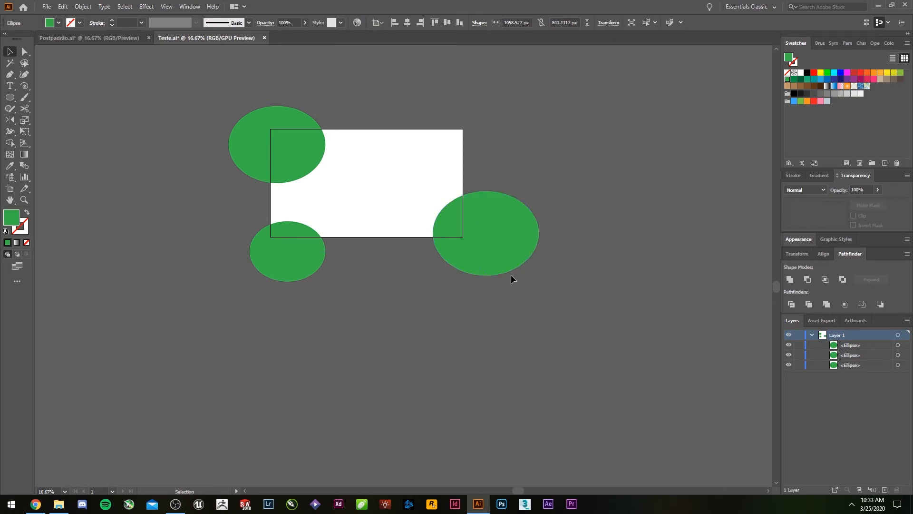
Create an area text block filled with Lorem ipsum placeholder text in the middle of the artboard
{"action": "scroll", "coordinate": [464, 239], "scroll_direction": "up", "scroll_amount": 2}
{"action": "left_click_drag", "start_coordinate": [463, 241], "coordinate": [513, 312]}
{"action": "left_click_drag", "start_coordinate": [594, 344], "coordinate": [584, 342]}
{"action": "left_click", "coordinate": [402, 173]}
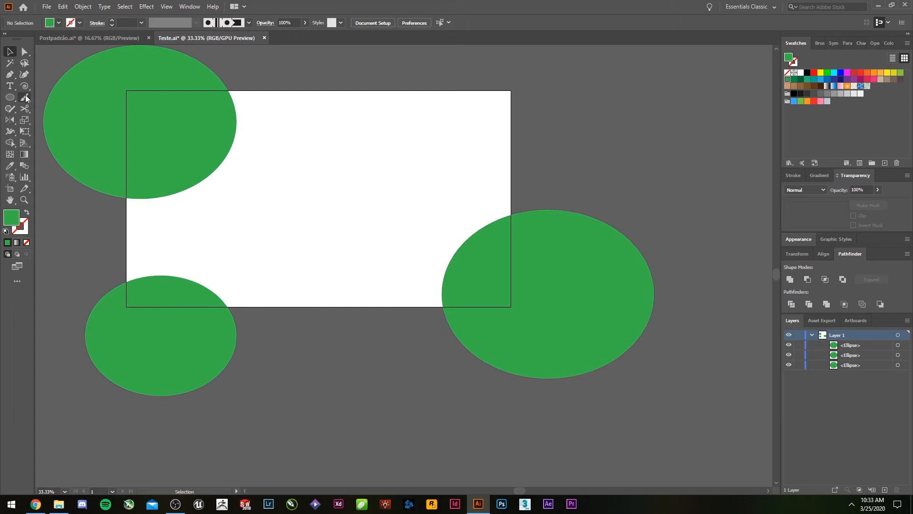
{"action": "key", "text": "t"}
{"action": "left_click_drag", "start_coordinate": [247, 139], "coordinate": [425, 278]}
{"action": "key", "text": "Escape"}
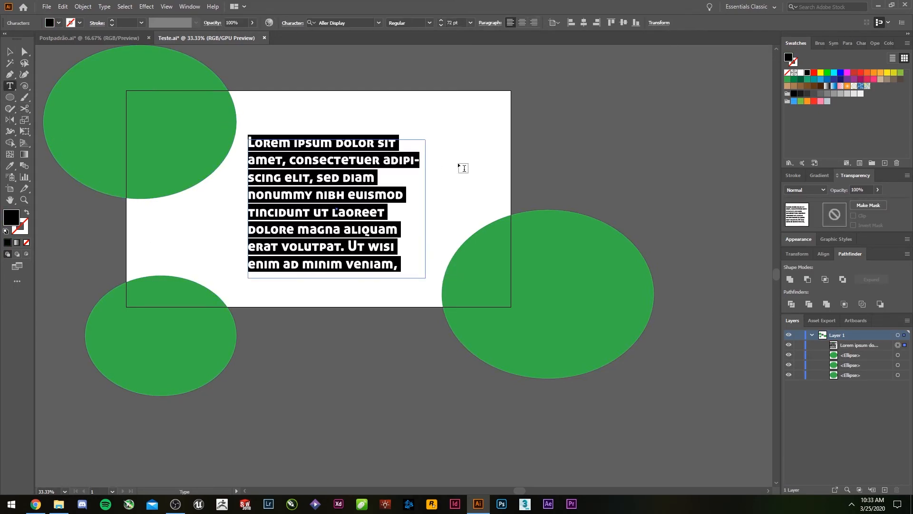
Move the placeholder text block slightly down on the artboard and deselect it
{"action": "left_click", "coordinate": [615, 161]}
{"action": "left_click_drag", "start_coordinate": [571, 188], "coordinate": [663, 174]}
{"action": "left_click_drag", "start_coordinate": [644, 325], "coordinate": [624, 339]}
{"action": "left_click_drag", "start_coordinate": [480, 255], "coordinate": [481, 260]}
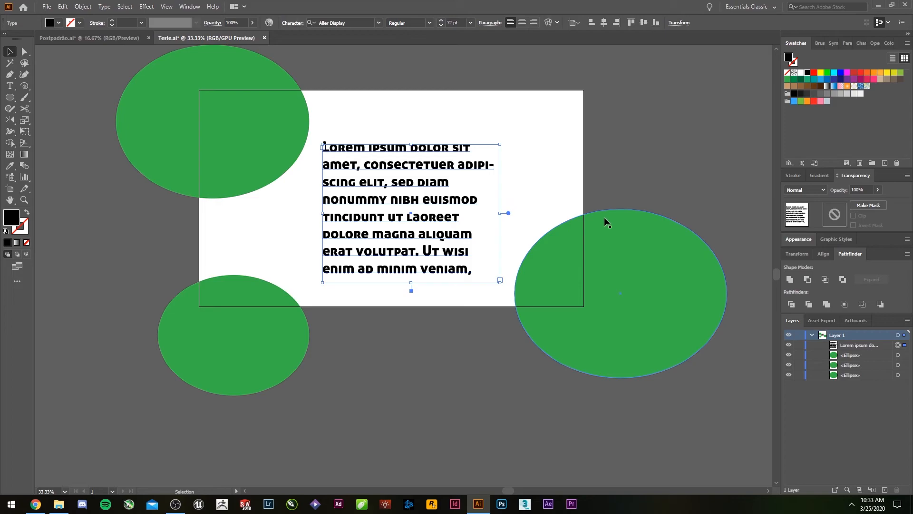
{"action": "left_click", "coordinate": [515, 392]}
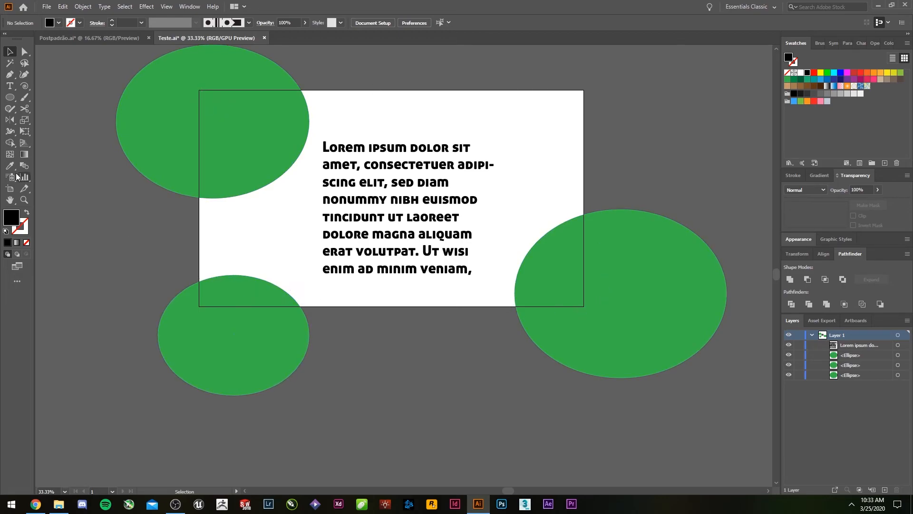
Try to move Artboard 1 with its artwork to the right, beyond the edge of the canvas
{"action": "left_click", "coordinate": [9, 189]}
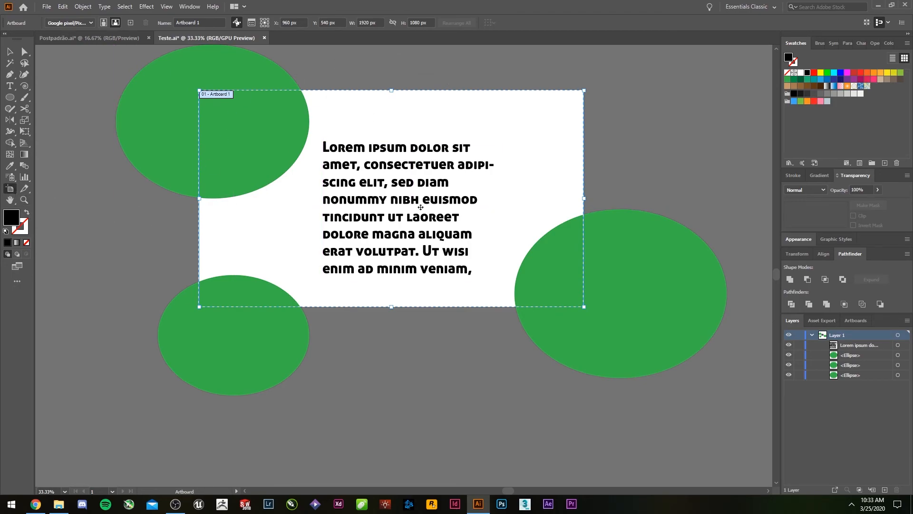
{"action": "scroll", "coordinate": [447, 140], "scroll_direction": "down", "scroll_amount": 6}
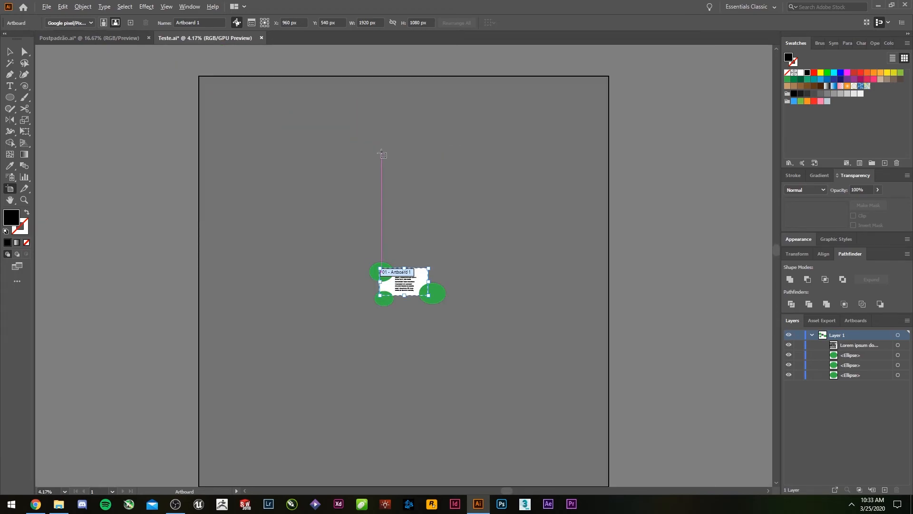
{"action": "left_click_drag", "start_coordinate": [263, 251], "coordinate": [261, 168]}
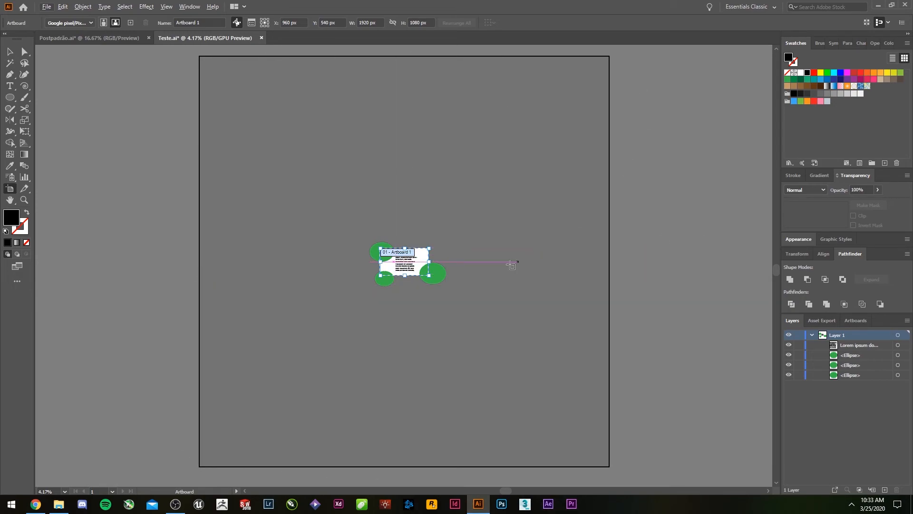
{"action": "left_click_drag", "start_coordinate": [413, 263], "coordinate": [685, 270]}
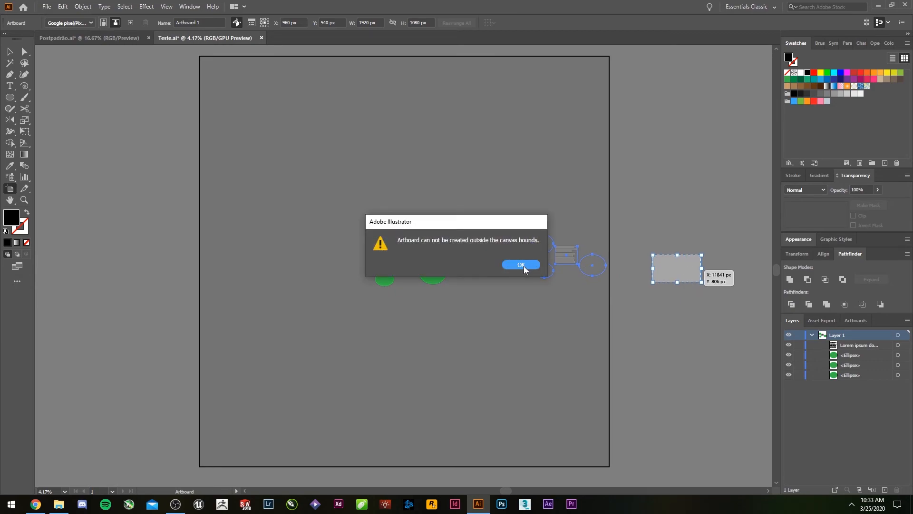
{"action": "left_click", "coordinate": [523, 266]}
{"action": "scroll", "coordinate": [402, 267], "scroll_direction": "up", "scroll_amount": 6}
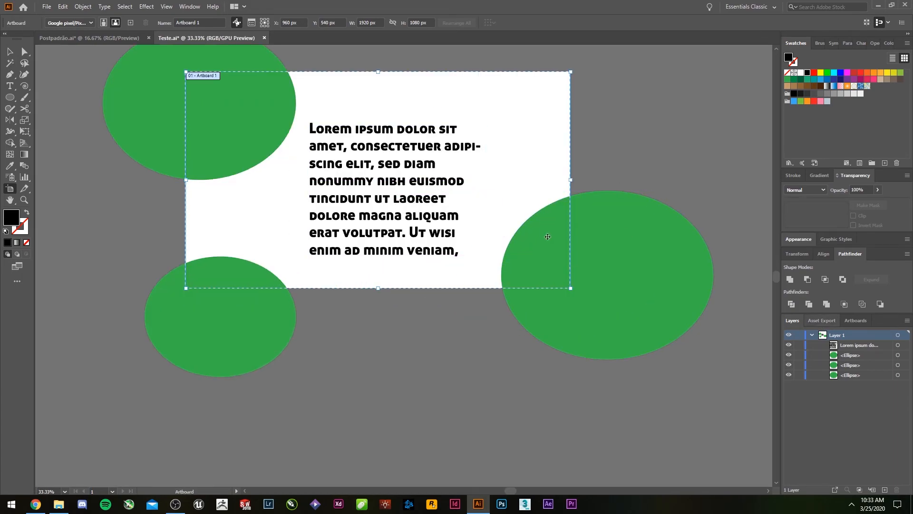
Move Artboard 1 with its artwork to the right and up within the canvas, and undo the moves
{"action": "scroll", "coordinate": [578, 225], "scroll_direction": "down", "scroll_amount": 1}
{"action": "left_click_drag", "start_coordinate": [654, 243], "coordinate": [413, 280]}
{"action": "scroll", "coordinate": [366, 247], "scroll_direction": "down", "scroll_amount": 2}
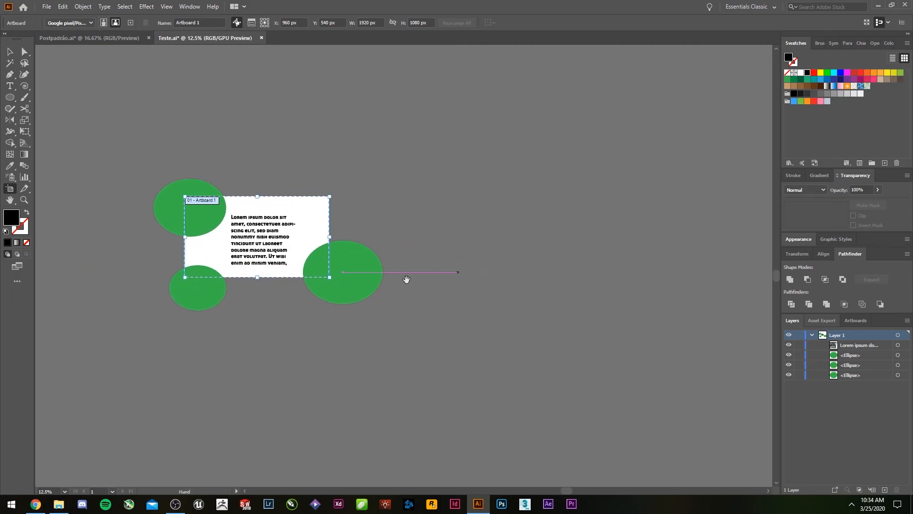
{"action": "left_click_drag", "start_coordinate": [266, 247], "coordinate": [578, 271]}
{"action": "left_click_drag", "start_coordinate": [494, 342], "coordinate": [483, 323]}
{"action": "left_click_drag", "start_coordinate": [425, 268], "coordinate": [425, 240]}
{"action": "key", "text": "ctrl+z"}
{"action": "key", "text": "ctrl+z"}
{"action": "left_click_drag", "start_coordinate": [184, 177], "coordinate": [308, 176]}
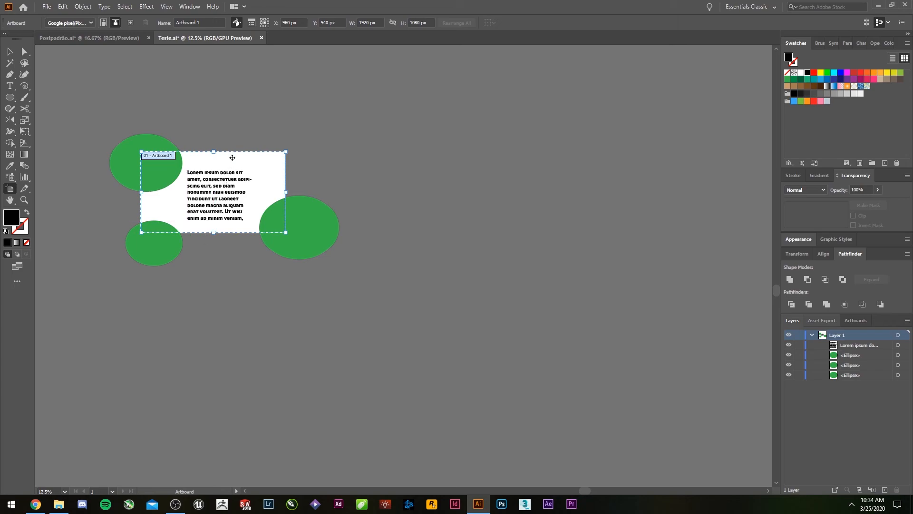
Move the lower-right green ellipse left and down so it is centred near the artboard's corner, and deselect it
{"action": "key", "text": "v"}
{"action": "left_click_drag", "start_coordinate": [322, 229], "coordinate": [312, 237]}
{"action": "left_click", "coordinate": [335, 204]}
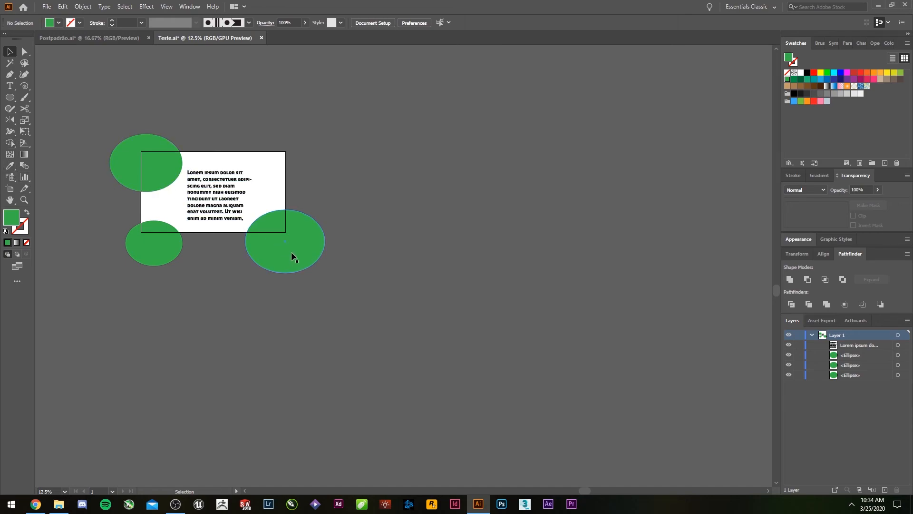
Duplicate Artboard 1 with its artwork to the right and delete the two left-hand ellipses on the copy
{"action": "left_click", "coordinate": [10, 189]}
{"action": "left_click_drag", "start_coordinate": [212, 218], "coordinate": [471, 218]}
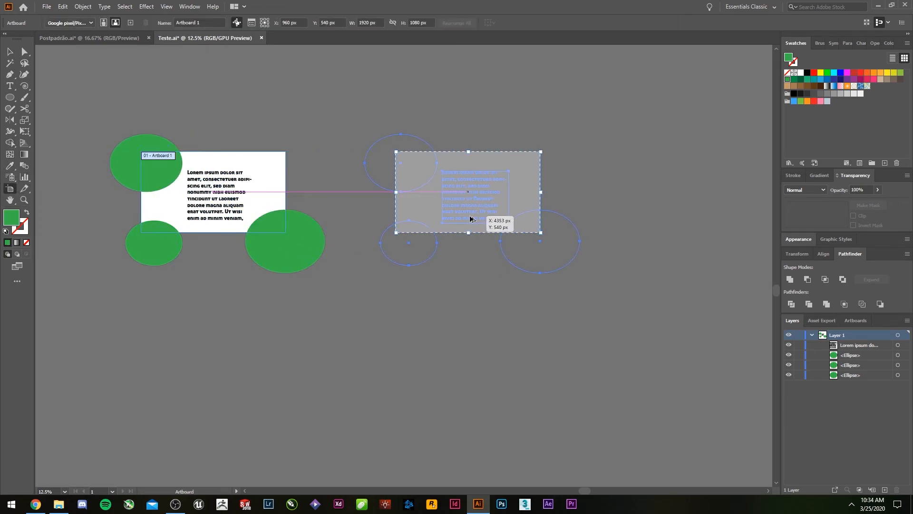
{"action": "key", "text": "v"}
{"action": "left_click_drag", "start_coordinate": [358, 199], "coordinate": [389, 267]}
{"action": "key", "text": "Delete"}
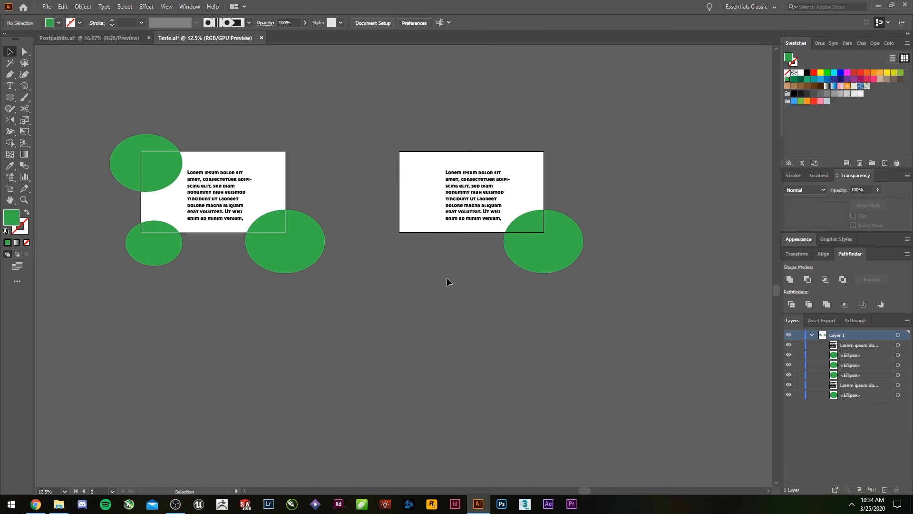
Move the artboard copy with its artwork left until it sits flush against Artboard 1's right edge
{"action": "left_click", "coordinate": [10, 188]}
{"action": "left_click_drag", "start_coordinate": [421, 192], "coordinate": [308, 193]}
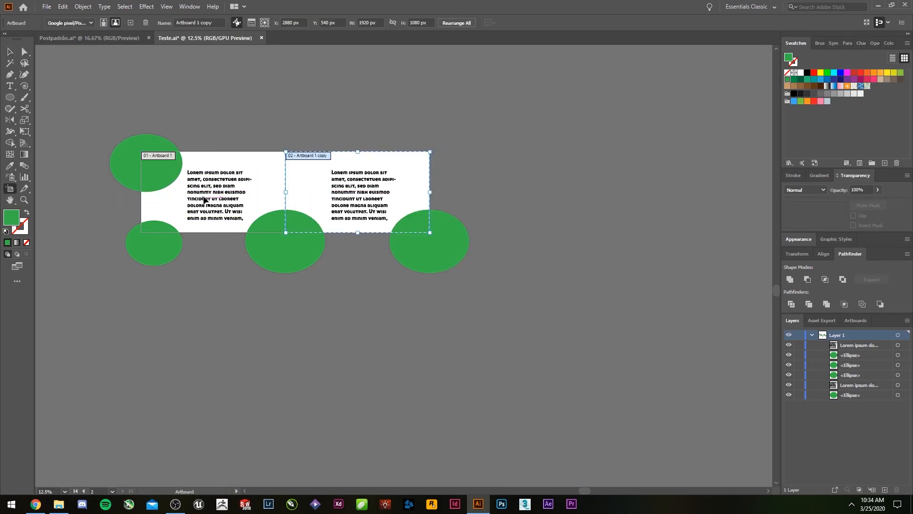
{"action": "key", "text": "Escape"}
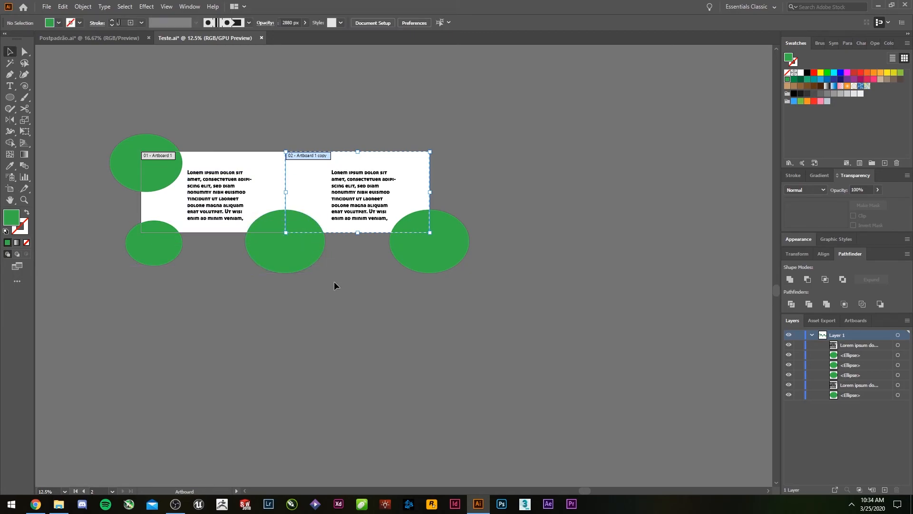
{"action": "scroll", "coordinate": [286, 199], "scroll_direction": "up", "scroll_amount": 2}
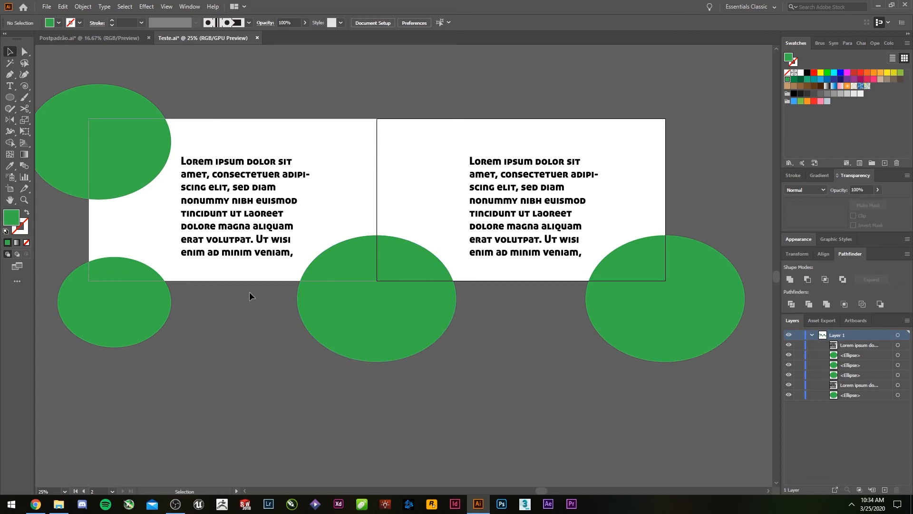
{"action": "left_click_drag", "start_coordinate": [540, 287], "coordinate": [392, 298]}
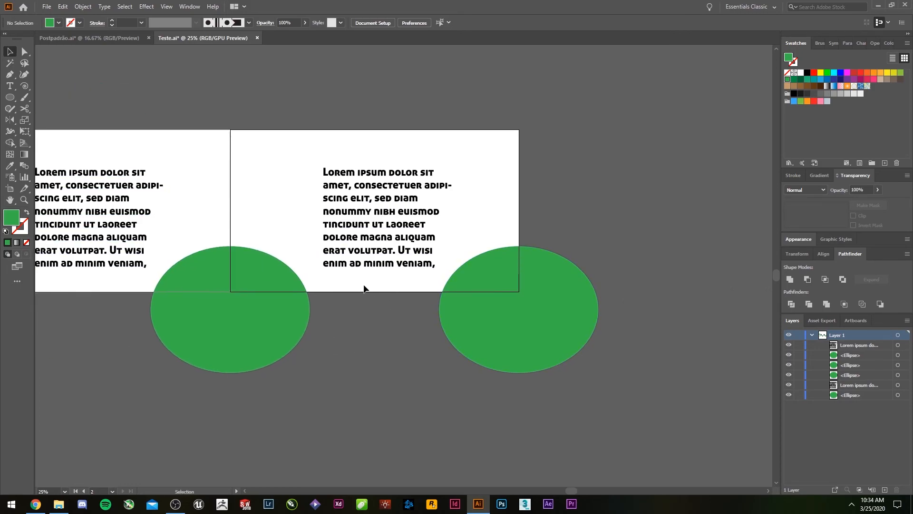
Duplicate the second artboard with its artwork into the empty canvas on its right
{"action": "scroll", "coordinate": [37, 277], "scroll_direction": "down", "scroll_amount": 1}
{"action": "left_click", "coordinate": [10, 189]}
{"action": "left_click_drag", "start_coordinate": [322, 275], "coordinate": [648, 288]}
On the third artboard, move the lower-left ellipse up to the top-left corner and delete the lower-right ellipse
{"action": "key", "text": "v"}
{"action": "left_click", "coordinate": [544, 324]}
{"action": "left_click_drag", "start_coordinate": [519, 321], "coordinate": [518, 190]}
{"action": "left_click", "coordinate": [713, 291]}
{"action": "key", "text": "Delete"}
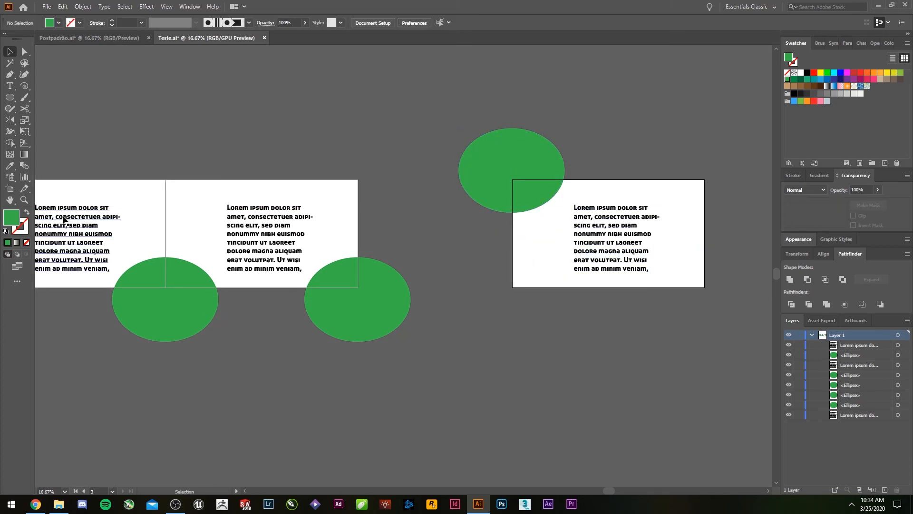
Move the third artboard with its artwork left until it sits flush against the second artboard's right edge
{"action": "left_click", "coordinate": [10, 193]}
{"action": "left_click_drag", "start_coordinate": [544, 217], "coordinate": [395, 231]}
{"action": "left_click_drag", "start_coordinate": [497, 250], "coordinate": [541, 230]}
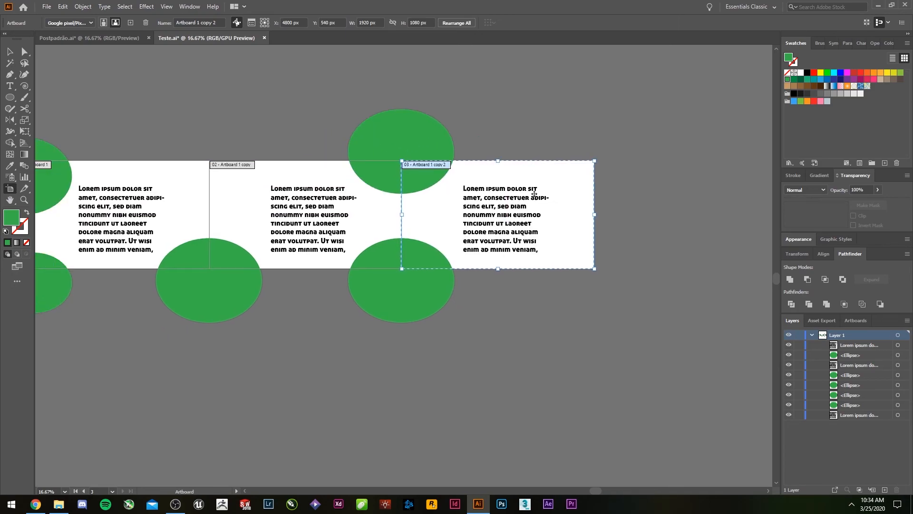
{"action": "key", "text": "v"}
Try moving the third artboard down and to the right, then narrowing it from its right edge, undoing each change
{"action": "left_click", "coordinate": [10, 190]}
{"action": "left_click_drag", "start_coordinate": [337, 333], "coordinate": [374, 303]}
{"action": "scroll", "coordinate": [522, 253], "scroll_direction": "down", "scroll_amount": 2}
{"action": "left_click_drag", "start_coordinate": [537, 313], "coordinate": [420, 259]}
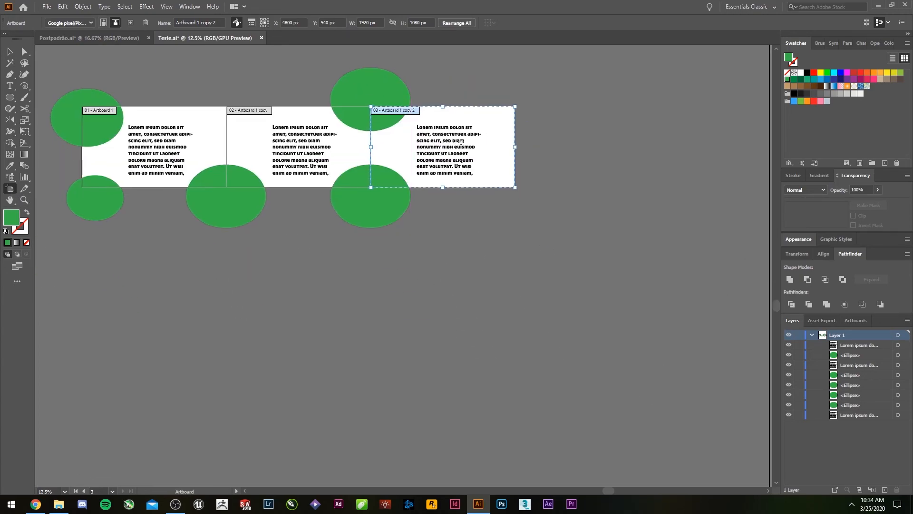
{"action": "left_click_drag", "start_coordinate": [444, 157], "coordinate": [592, 316]}
{"action": "key", "text": "ctrl+z"}
{"action": "left_click_drag", "start_coordinate": [515, 148], "coordinate": [491, 153]}
{"action": "key", "text": "ctrl+z"}
Inspect the third artboard's width and height values without changing them
{"action": "left_click", "coordinate": [367, 23]}
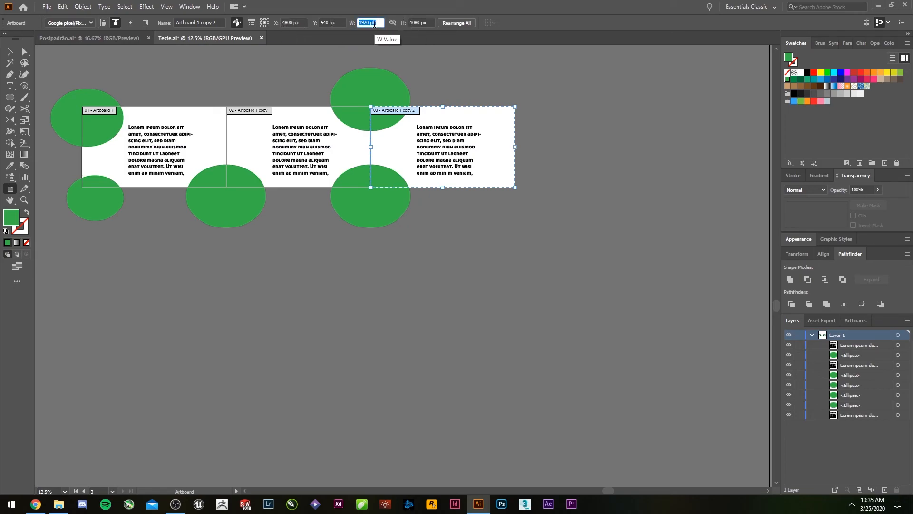
{"action": "left_click", "coordinate": [431, 22]}
{"action": "left_click_drag", "start_coordinate": [431, 23], "coordinate": [373, 12]}
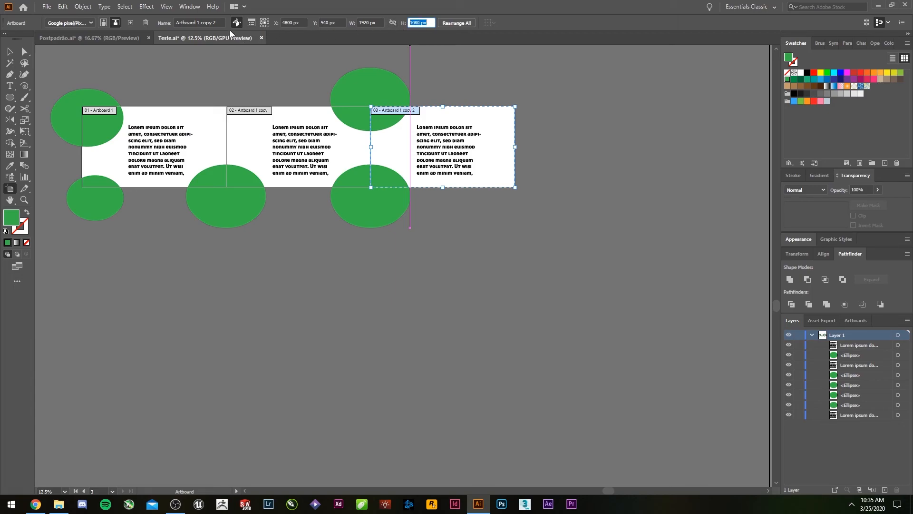
Leave artboard editing, select all the ellipses and text blocks across the three artboards, and delete them
{"action": "left_click_drag", "start_coordinate": [307, 148], "coordinate": [383, 220]}
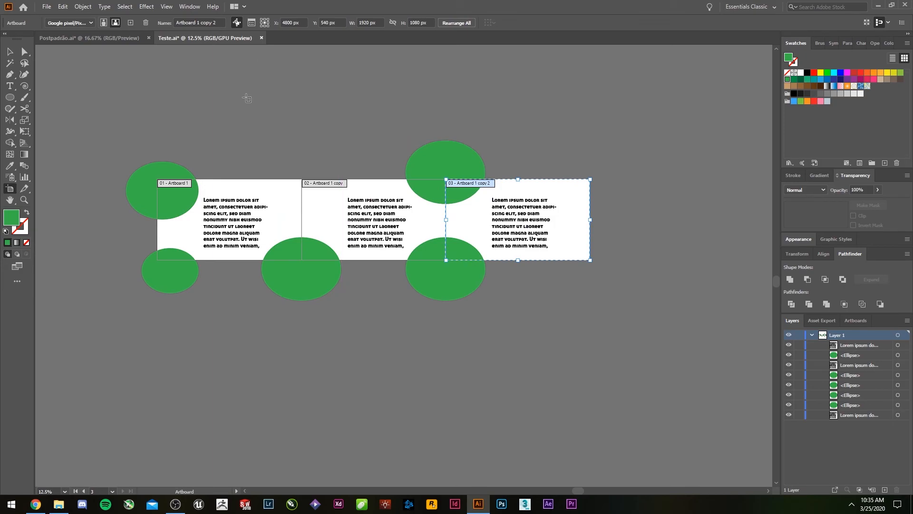
{"action": "key", "text": "Escape"}
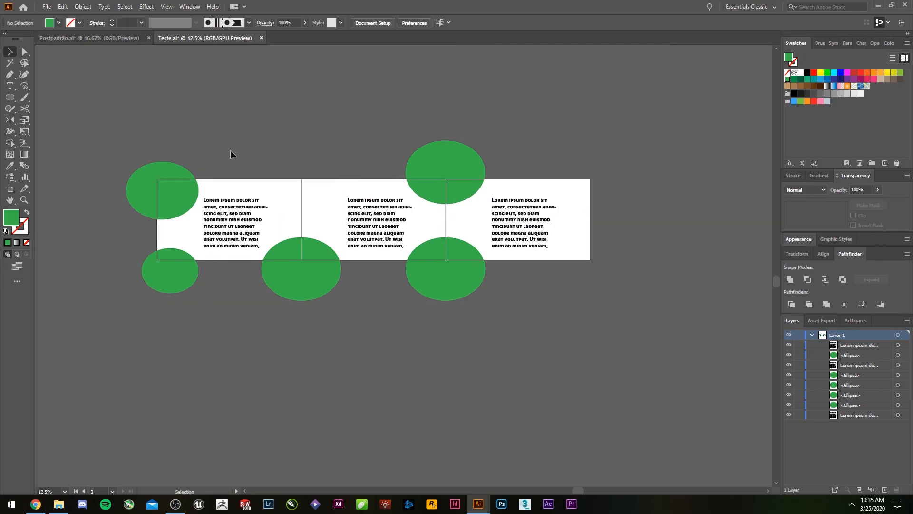
{"action": "left_click_drag", "start_coordinate": [139, 138], "coordinate": [662, 328]}
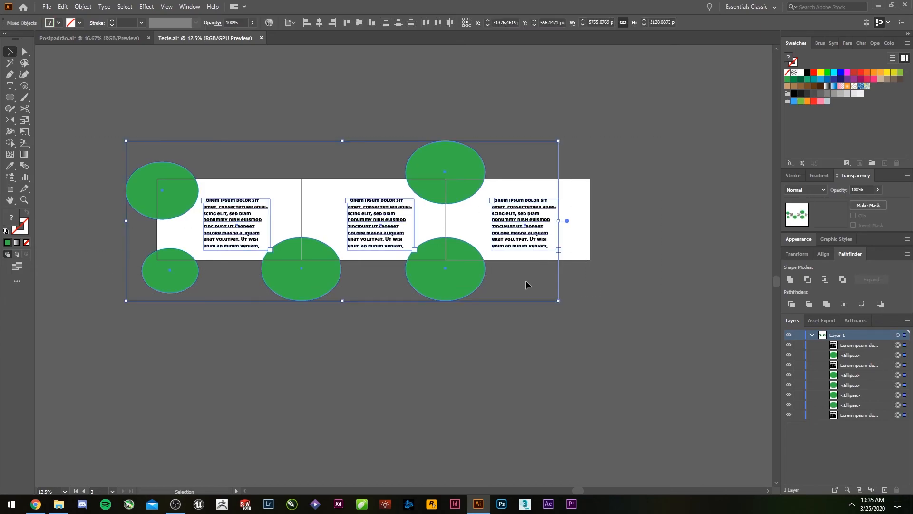
{"action": "key", "text": "Delete"}
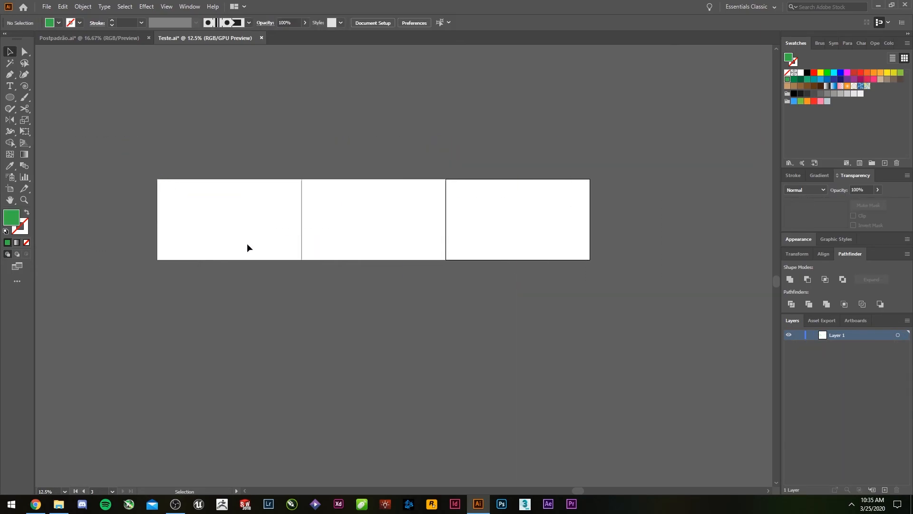
Delete the second and third artboards, keeping only Artboard 1, and leave artboard editing
{"action": "left_click", "coordinate": [10, 188]}
{"action": "left_click", "coordinate": [328, 202]}
{"action": "key", "text": "Delete"}
{"action": "left_click", "coordinate": [485, 208]}
{"action": "key", "text": "Delete"}
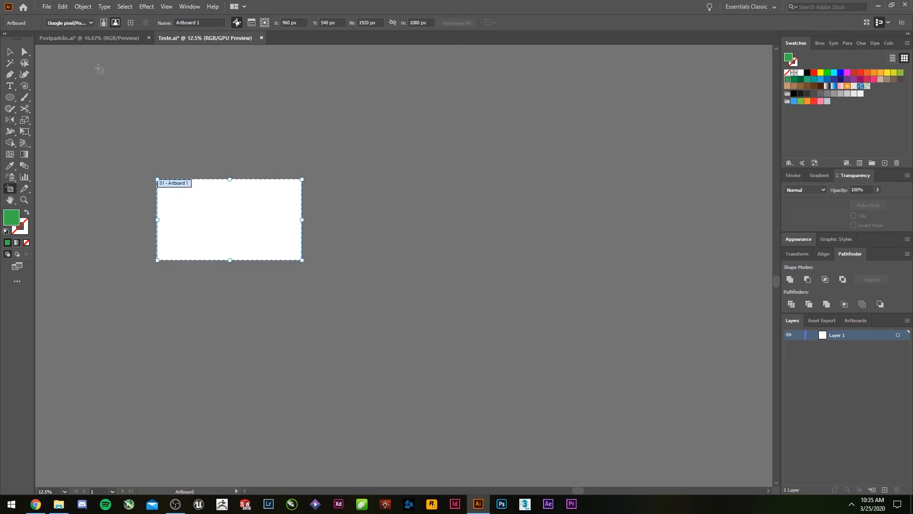
{"action": "left_click", "coordinate": [10, 51]}
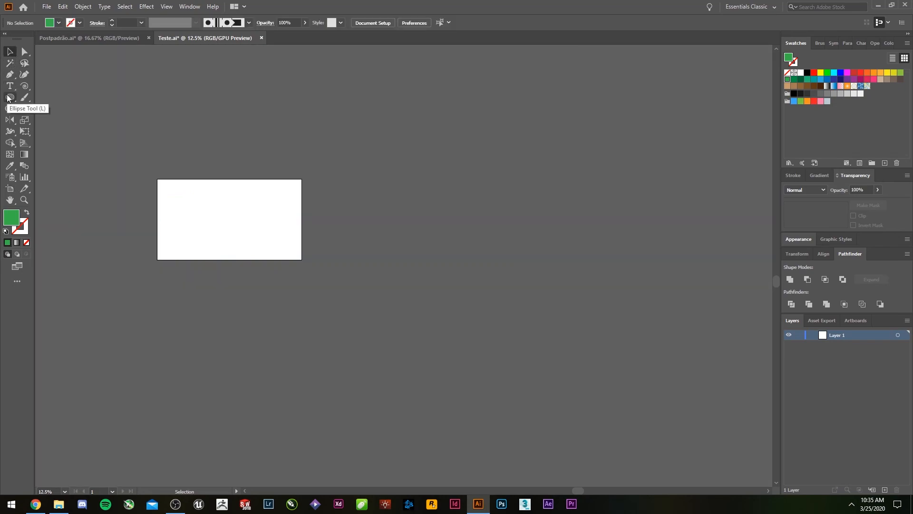
Draw a 1920 × 1080 px rectangle covering the whole artboard and fill it with cyan
{"action": "left_click_drag", "start_coordinate": [7, 98], "coordinate": [39, 98]}
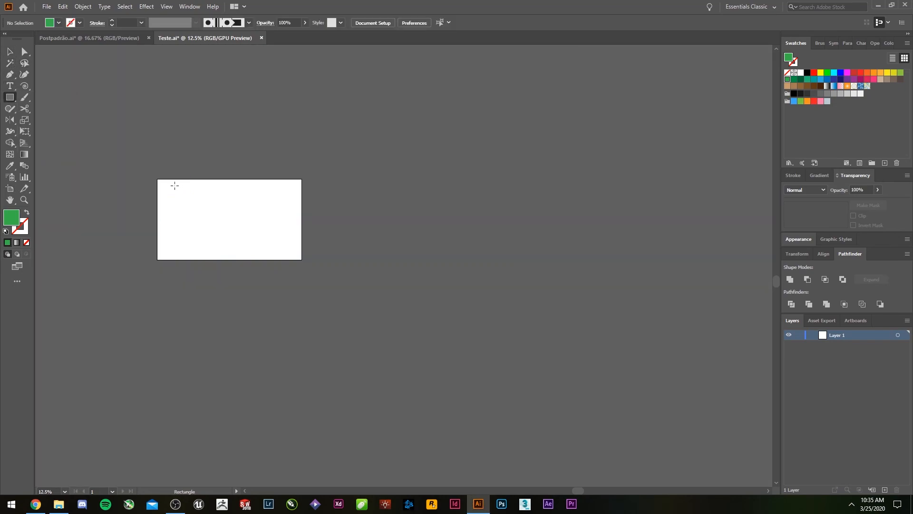
{"action": "scroll", "coordinate": [162, 184], "scroll_direction": "up", "scroll_amount": 4}
{"action": "left_click_drag", "start_coordinate": [235, 195], "coordinate": [215, 145]}
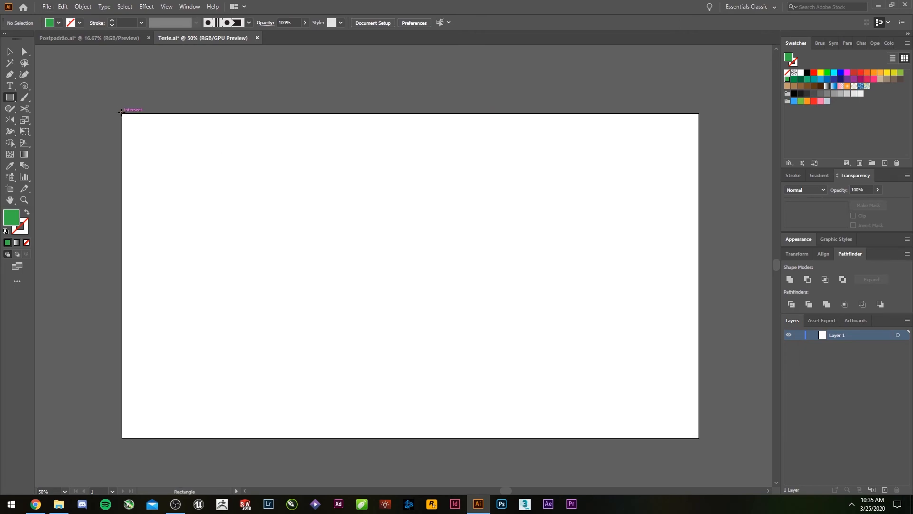
{"action": "left_click_drag", "start_coordinate": [121, 114], "coordinate": [698, 438]}
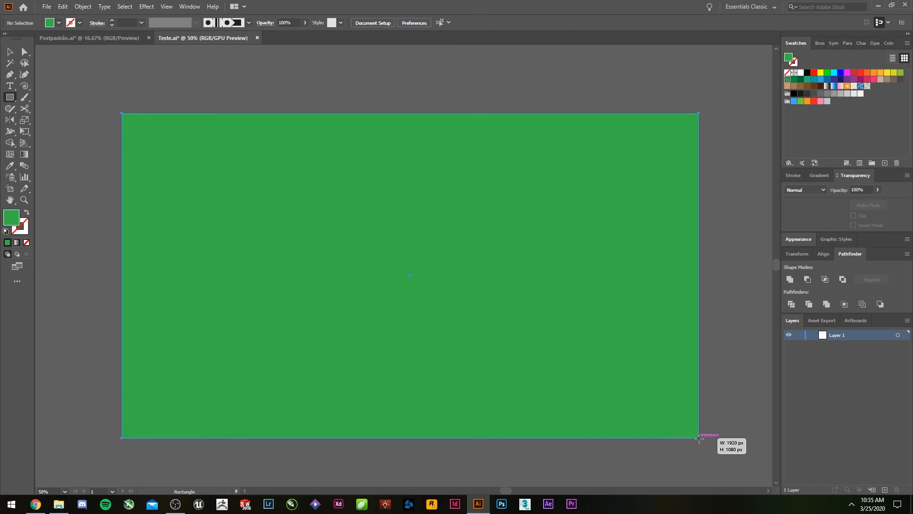
{"action": "left_click", "coordinate": [834, 74]}
{"action": "key", "text": "v"}
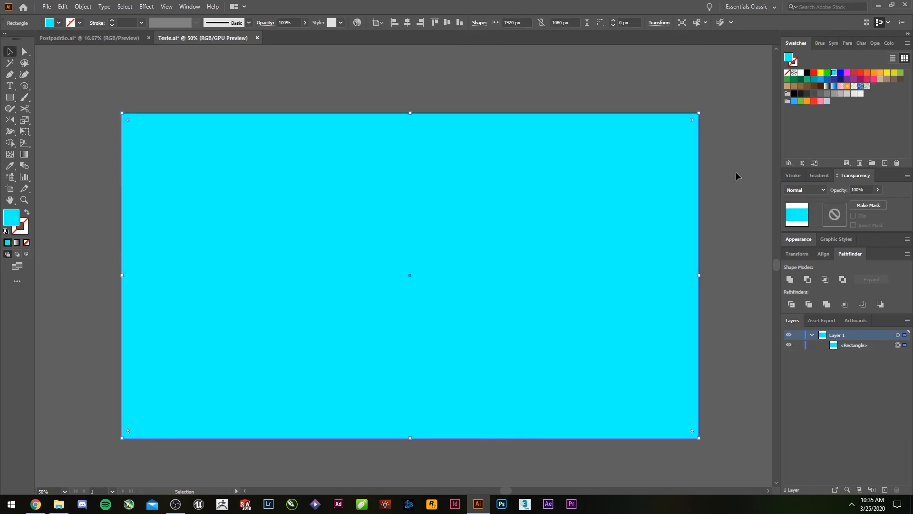
Examine how the cyan rectangle's corners and edges line up with the artboard's boundary
{"action": "left_click_drag", "start_coordinate": [699, 114], "coordinate": [689, 125]}
{"action": "left_click", "coordinate": [699, 119]}
{"action": "scroll", "coordinate": [701, 114], "scroll_direction": "up", "scroll_amount": 8}
{"action": "left_click_drag", "start_coordinate": [584, 222], "coordinate": [586, 145]}
{"action": "left_click", "coordinate": [366, 379]}
{"action": "left_click", "coordinate": [617, 172]}
{"action": "scroll", "coordinate": [630, 189], "scroll_direction": "down", "scroll_amount": 11}
{"action": "scroll", "coordinate": [668, 259], "scroll_direction": "up", "scroll_amount": 4}
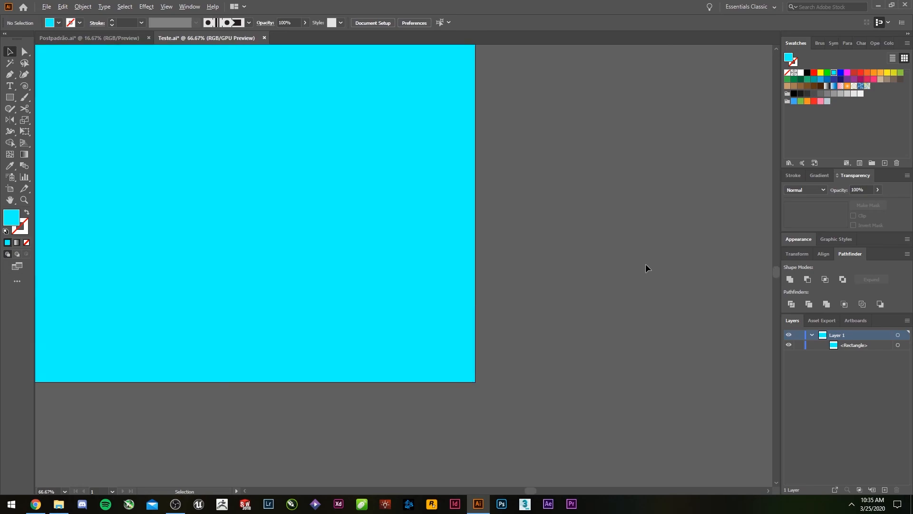
{"action": "scroll", "coordinate": [668, 258], "scroll_direction": "down", "scroll_amount": 1}
{"action": "left_click_drag", "start_coordinate": [665, 300], "coordinate": [708, 299]}
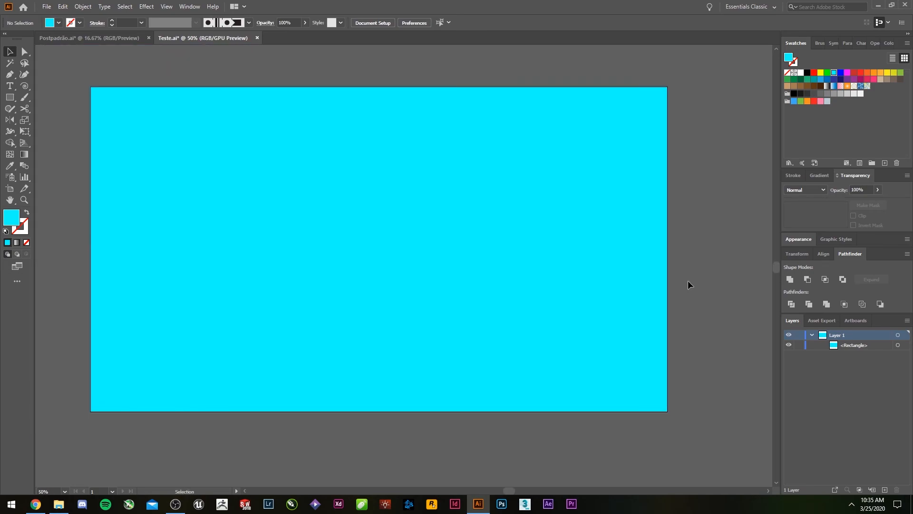
{"action": "scroll", "coordinate": [81, 112], "scroll_direction": "up", "scroll_amount": 7}
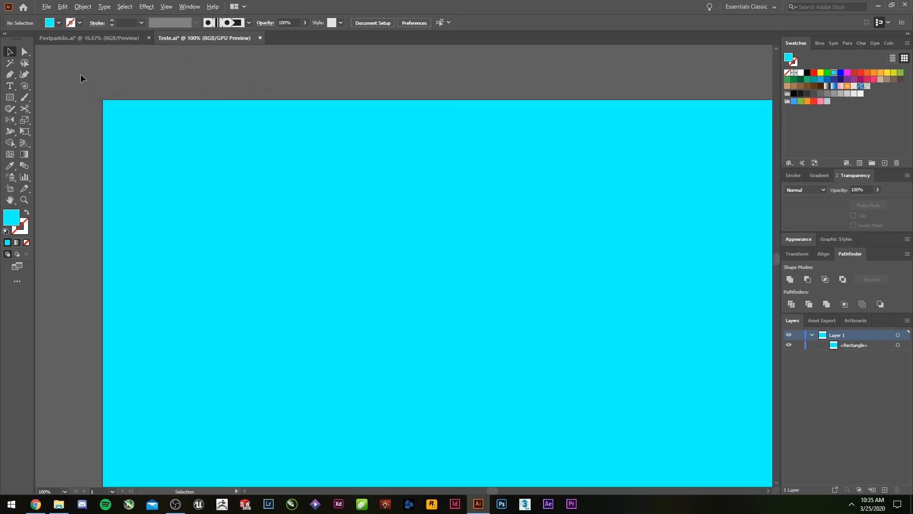
{"action": "scroll", "coordinate": [102, 126], "scroll_direction": "down", "scroll_amount": 9}
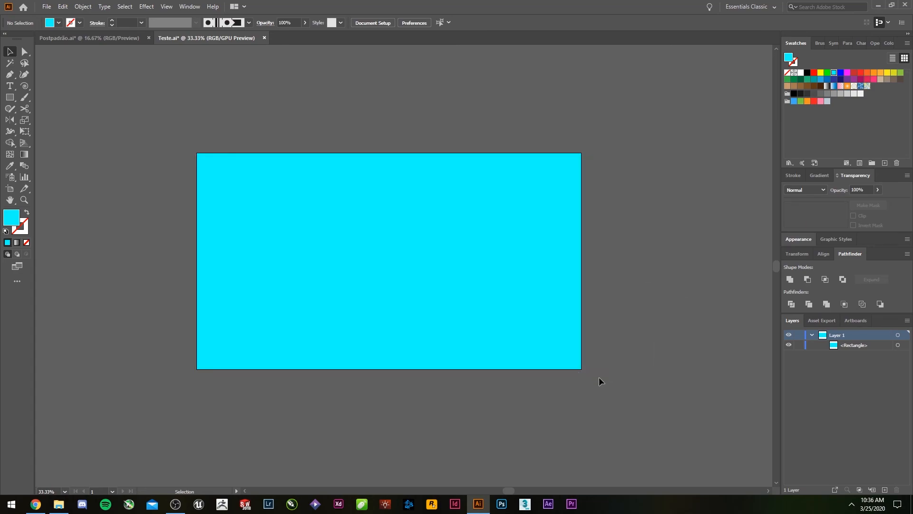
Extend the rectangle's top-left corner slightly beyond the artboard, making it about 1923 × 1083 px, and deselect it
{"action": "scroll", "coordinate": [585, 369], "scroll_direction": "up", "scroll_amount": 9}
{"action": "left_click_drag", "start_coordinate": [587, 366], "coordinate": [683, 411]}
{"action": "left_click", "coordinate": [617, 288]}
{"action": "left_click", "coordinate": [641, 288]}
{"action": "scroll", "coordinate": [643, 278], "scroll_direction": "down", "scroll_amount": 9}
{"action": "left_click", "coordinate": [492, 252]}
{"action": "scroll", "coordinate": [307, 208], "scroll_direction": "up", "scroll_amount": 11}
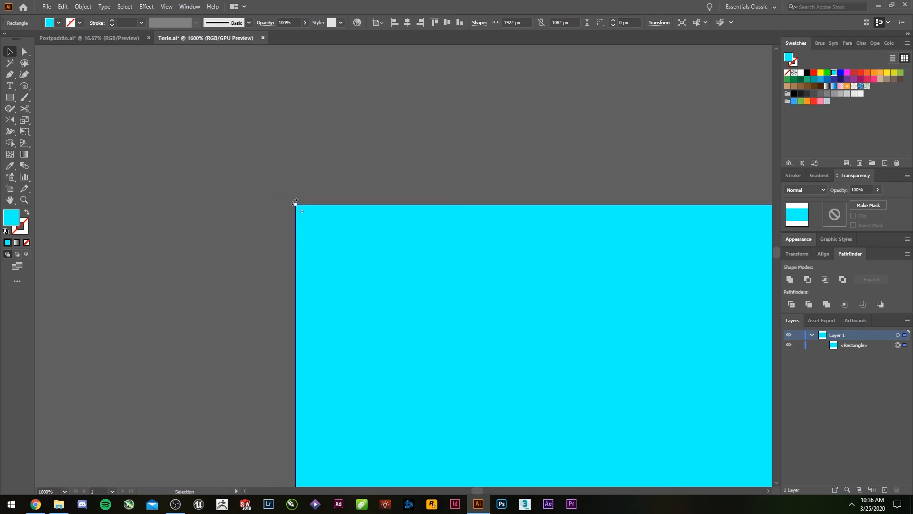
{"action": "left_click_drag", "start_coordinate": [296, 205], "coordinate": [285, 195]}
{"action": "left_click", "coordinate": [310, 169]}
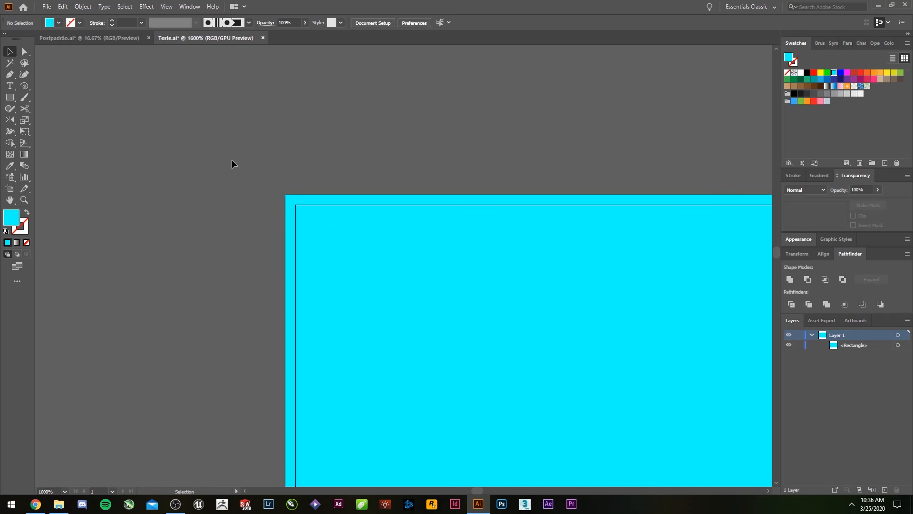
Delete the cyan rectangle to expose the artboard, undo the deletion, and deselect the rectangle
{"action": "left_click", "coordinate": [303, 230]}
{"action": "key", "text": "Delete"}
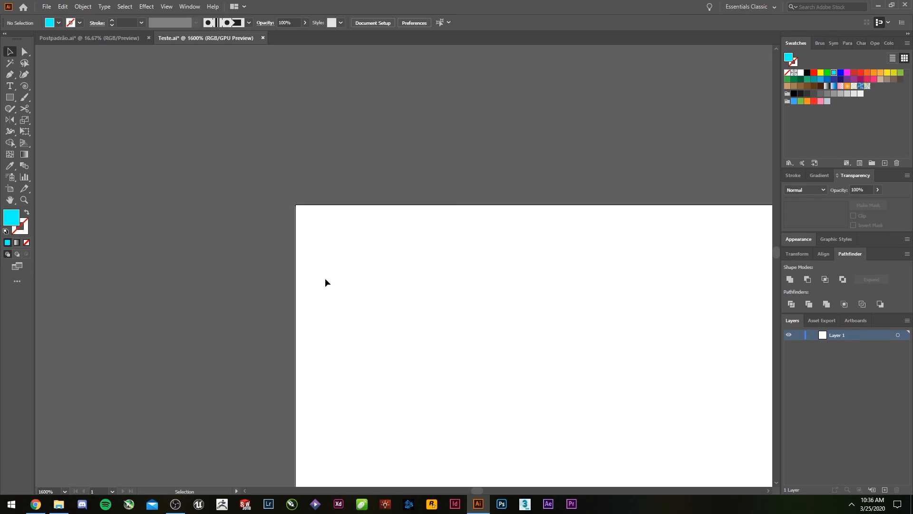
{"action": "scroll", "coordinate": [326, 237], "scroll_direction": "down", "scroll_amount": 4}
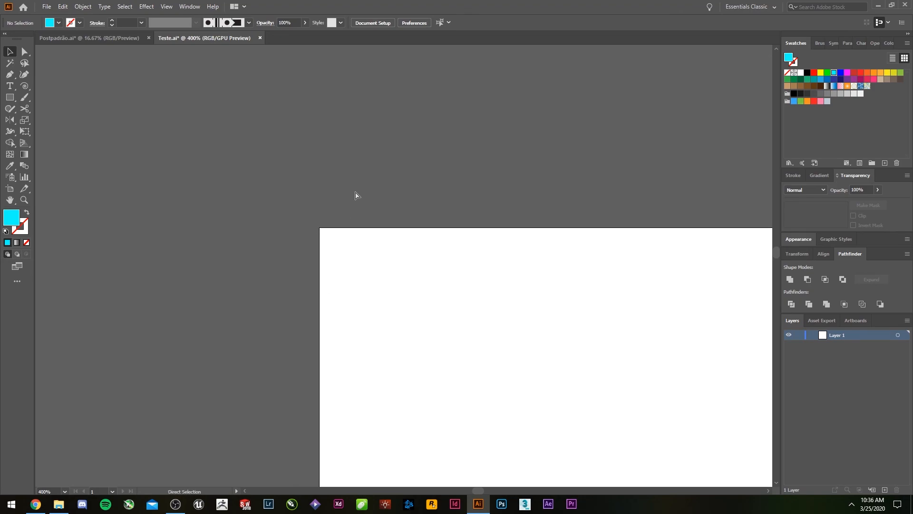
{"action": "key", "text": "ctrl+z"}
{"action": "scroll", "coordinate": [449, 170], "scroll_direction": "down", "scroll_amount": 1}
{"action": "scroll", "coordinate": [298, 166], "scroll_direction": "down", "scroll_amount": 2}
{"action": "scroll", "coordinate": [479, 275], "scroll_direction": "down", "scroll_amount": 2}
{"action": "left_click_drag", "start_coordinate": [687, 329], "coordinate": [392, 199]}
{"action": "scroll", "coordinate": [392, 198], "scroll_direction": "down", "scroll_amount": 3}
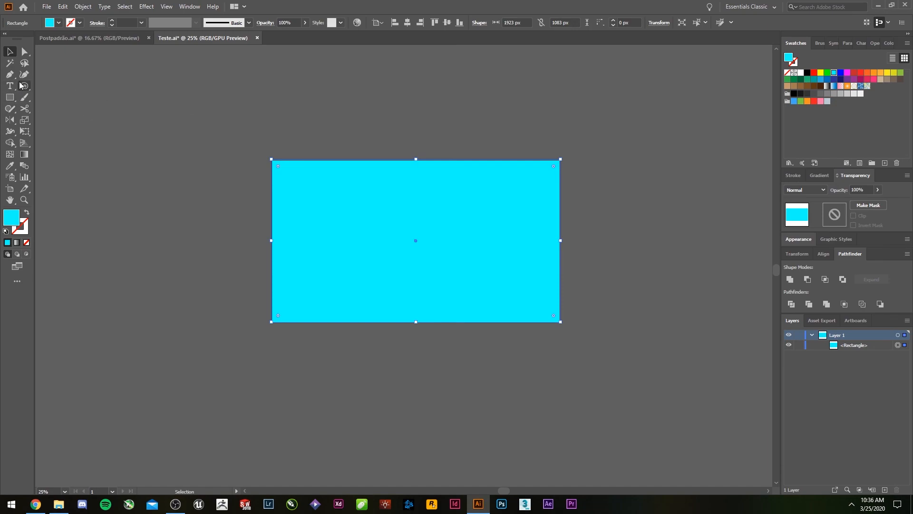
{"action": "left_click", "coordinate": [248, 99]}
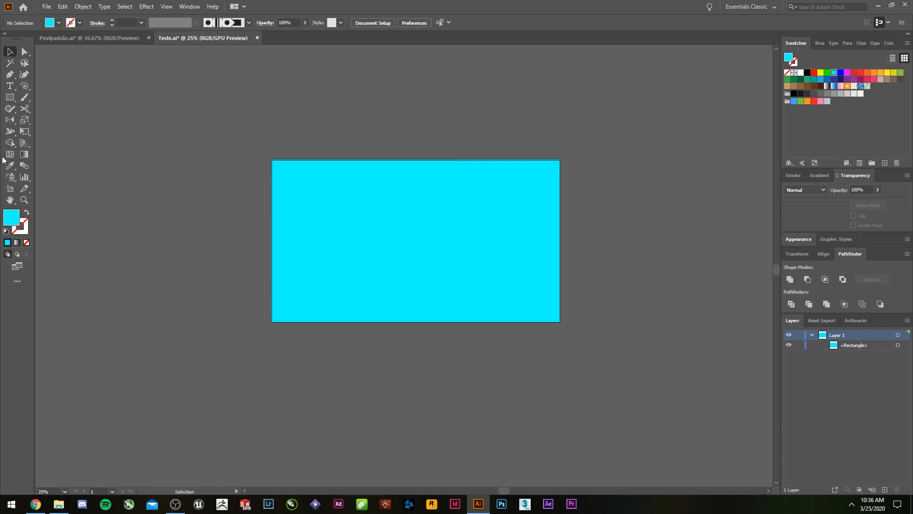
Narrow Artboard 1 symmetrically about its centre to about 730 px wide, keeping its height, and leave artboard editing
{"action": "left_click", "coordinate": [10, 188]}
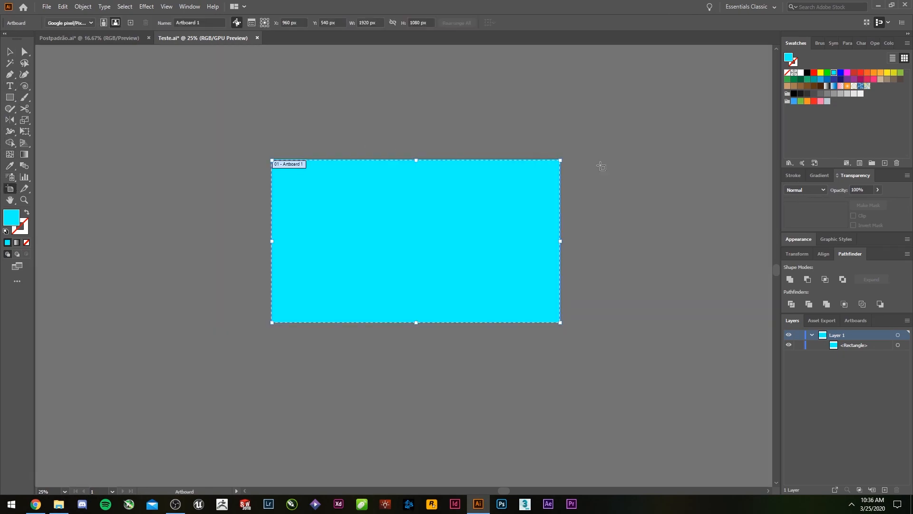
{"action": "left_click_drag", "start_coordinate": [560, 241], "coordinate": [470, 228]}
{"action": "key", "text": "Escape"}
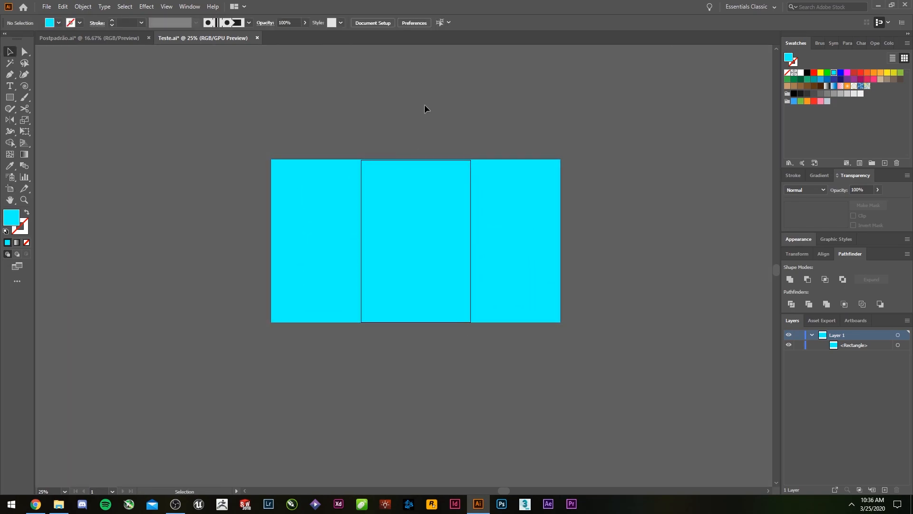
Create a small artboard about 235 × 200 px overlapping Artboard 1's top edge, and undo a trial move of it
{"action": "left_click", "coordinate": [9, 98]}
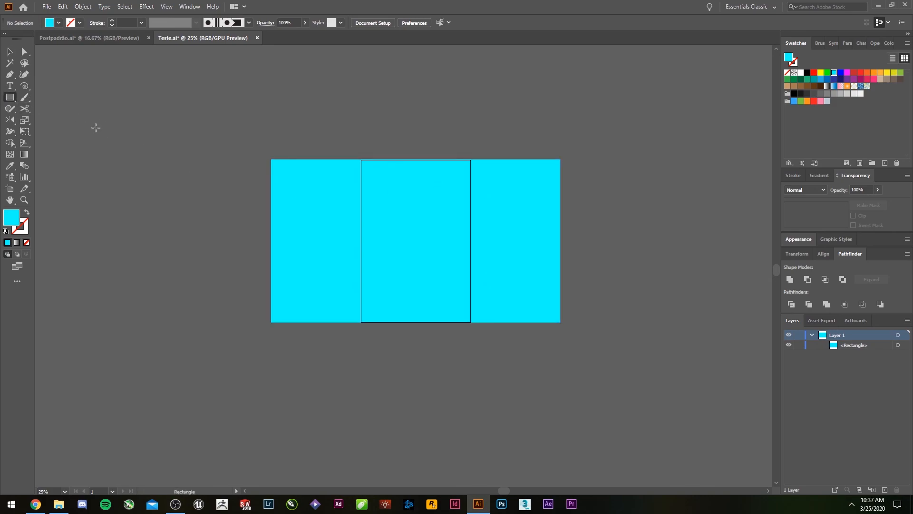
{"action": "left_click", "coordinate": [10, 188]}
{"action": "scroll", "coordinate": [342, 192], "scroll_direction": "up", "scroll_amount": 3}
{"action": "left_click_drag", "start_coordinate": [517, 192], "coordinate": [361, 159]}
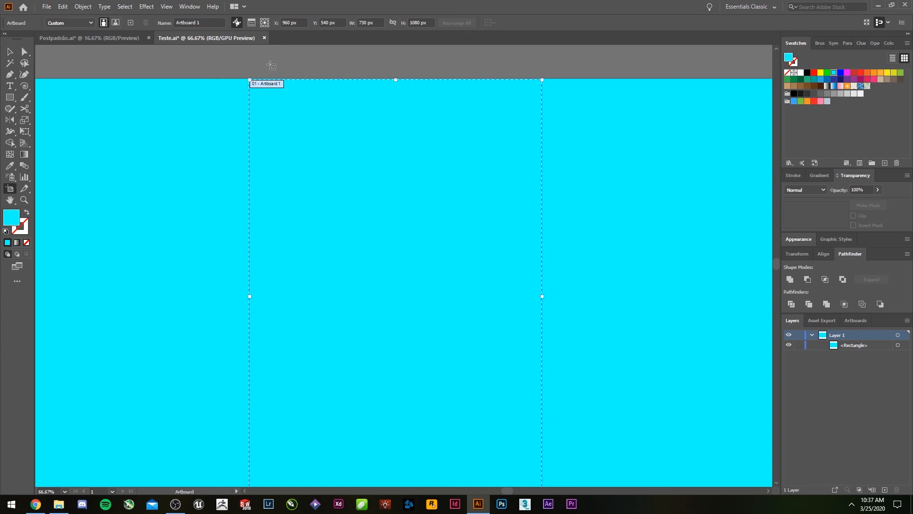
{"action": "left_click_drag", "start_coordinate": [262, 62], "coordinate": [357, 143]}
{"action": "left_click_drag", "start_coordinate": [321, 72], "coordinate": [334, 99]}
{"action": "key", "text": "ctrl+z"}
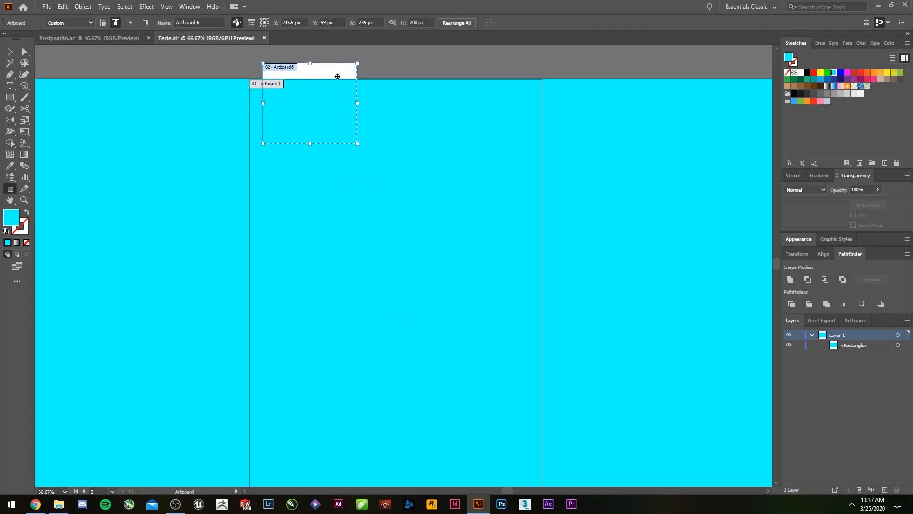
Adjust the small artboard's top and bottom edges so it fits inside Artboard 1 at about 218 px high
{"action": "left_click_drag", "start_coordinate": [308, 64], "coordinate": [310, 88]}
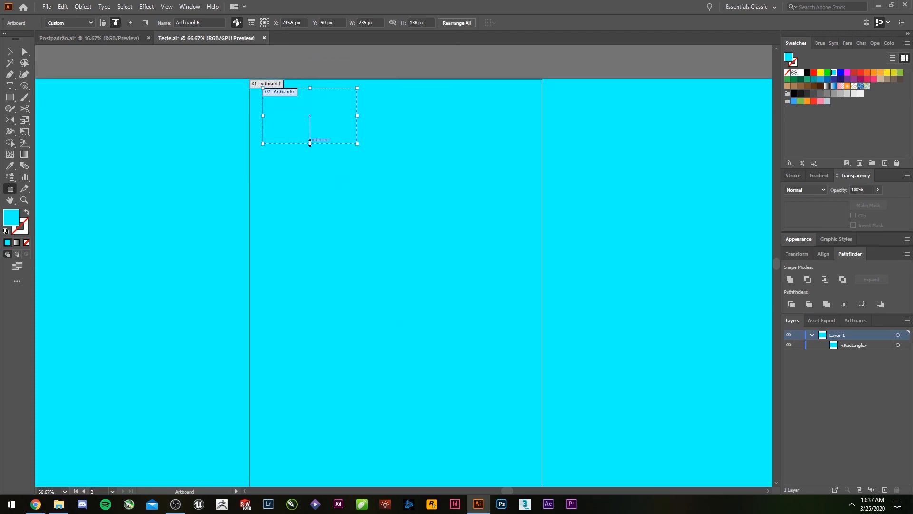
{"action": "mouse_move", "coordinate": [309, 143]}
{"action": "left_mouse_down"}
{"action": "mouse_move", "coordinate": [306, 175]}
{"action": "mouse_move", "coordinate": [403, 150]}
{"action": "left_mouse_up"}
{"action": "key", "text": "ctrl+z"}
{"action": "scroll", "coordinate": [357, 105], "scroll_direction": "down", "scroll_amount": 3}
Try deleting the cyan rectangle and moving the small artboard, and undo the trial changes
{"action": "key", "text": "v"}
{"action": "left_click", "coordinate": [261, 111]}
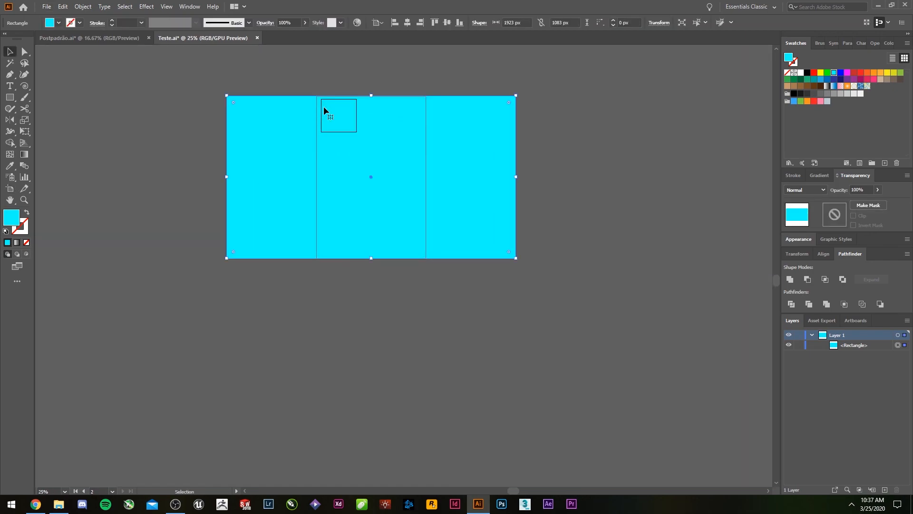
{"action": "key", "text": "Delete"}
{"action": "left_click", "coordinate": [10, 188]}
{"action": "scroll", "coordinate": [402, 130], "scroll_direction": "up", "scroll_amount": 2}
{"action": "left_click_drag", "start_coordinate": [276, 102], "coordinate": [335, 89]}
{"action": "key", "text": "ctrl+z"}
{"action": "key", "text": "ctrl+z"}
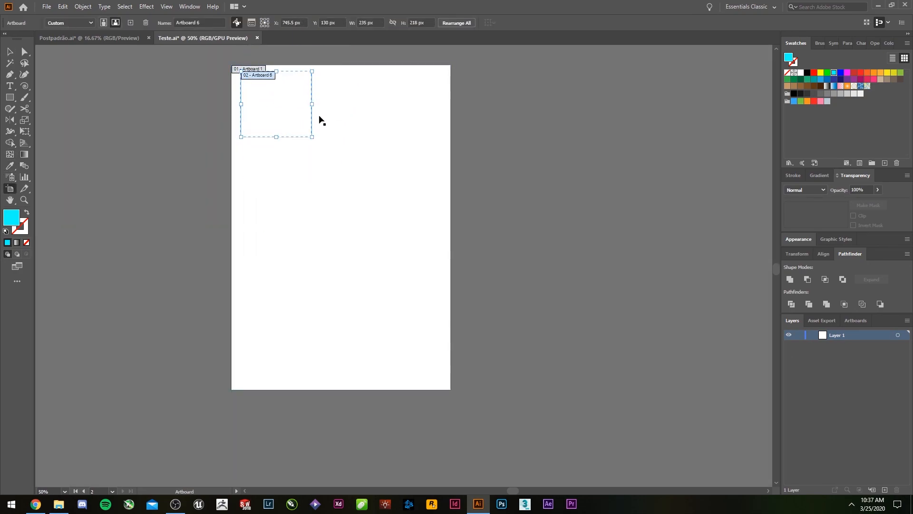
Remove Artboard 1 and delete the cyan rectangle, keeping only the small artboard
{"action": "key", "text": "ctrl+z"}
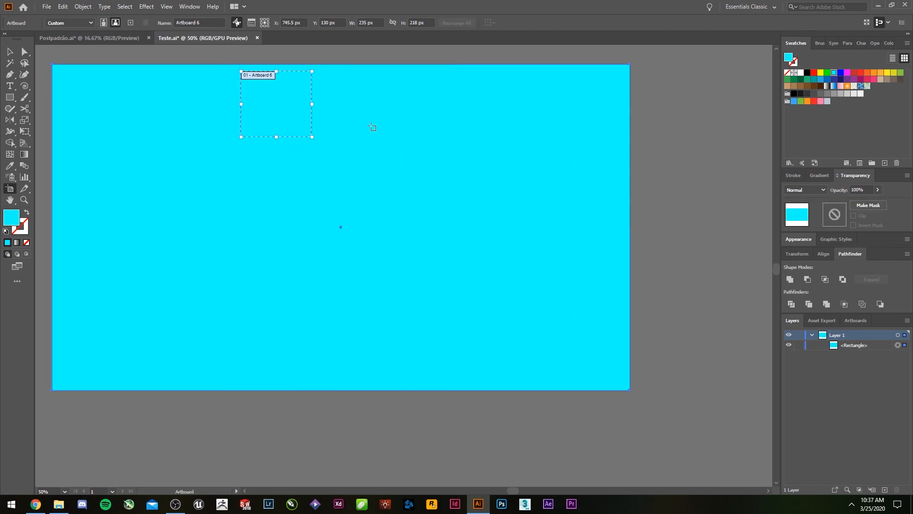
{"action": "key", "text": "v"}
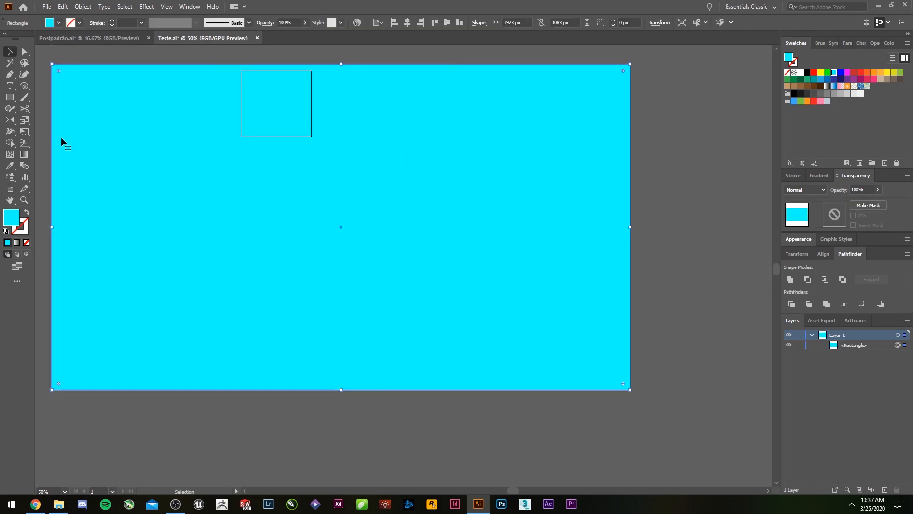
{"action": "key", "text": "Delete"}
Duplicate the small artboard edge to edge into a grid of three columns and four rows
{"action": "left_click", "coordinate": [9, 188]}
{"action": "left_click_drag", "start_coordinate": [268, 108], "coordinate": [407, 115]}
{"action": "key", "text": "v"}
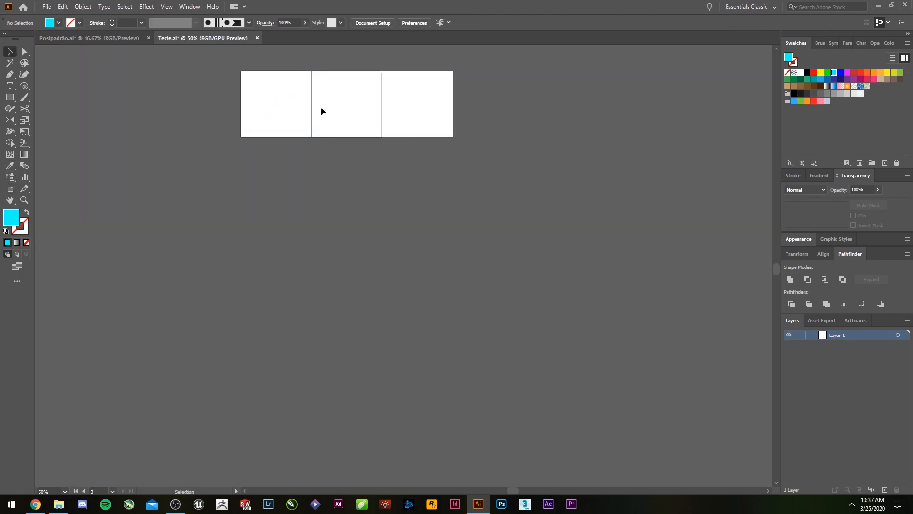
{"action": "left_click", "coordinate": [10, 189]}
{"action": "left_click_drag", "start_coordinate": [411, 107], "coordinate": [395, 284]}
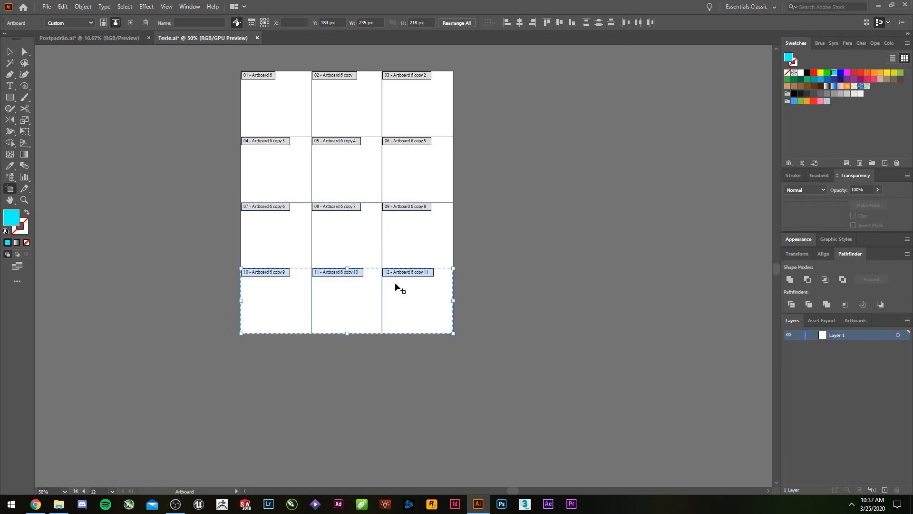
{"action": "key", "text": "Escape"}
Draw a cyan square about 359 px wide over the grid's upper-left artboards and duplicate it over the lower-right ones
{"action": "left_click", "coordinate": [8, 98]}
{"action": "mouse_move", "coordinate": [237, 64]}
{"action": "left_mouse_down"}
{"action": "mouse_move", "coordinate": [338, 147]}
{"action": "mouse_move", "coordinate": [387, 267]}
{"action": "mouse_move", "coordinate": [344, 171]}
{"action": "left_mouse_up"}
{"action": "key", "text": "v"}
{"action": "left_click", "coordinate": [390, 134]}
{"action": "left_click_drag", "start_coordinate": [295, 125], "coordinate": [387, 252]}
{"action": "left_click", "coordinate": [500, 328]}
{"action": "key", "text": "space"}
{"action": "left_click_drag", "start_coordinate": [275, 183], "coordinate": [286, 226]}
Add a "Lorem ipsum dolor sit amet," text area across the top row and place a narrower copy over the lower-left artboards
{"action": "left_click", "coordinate": [10, 87]}
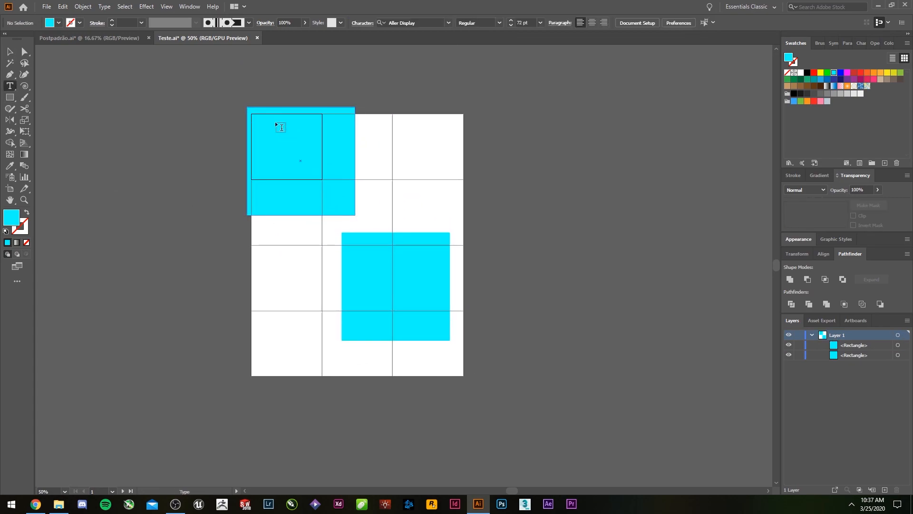
{"action": "left_click_drag", "start_coordinate": [261, 122], "coordinate": [436, 169]}
{"action": "key", "text": "Escape"}
{"action": "left_click_drag", "start_coordinate": [310, 126], "coordinate": [346, 289]}
{"action": "left_click", "coordinate": [367, 92]}
{"action": "left_click_drag", "start_coordinate": [439, 284], "coordinate": [316, 373]}
{"action": "left_click", "coordinate": [456, 421]}
{"action": "left_click_drag", "start_coordinate": [456, 421], "coordinate": [455, 427]}
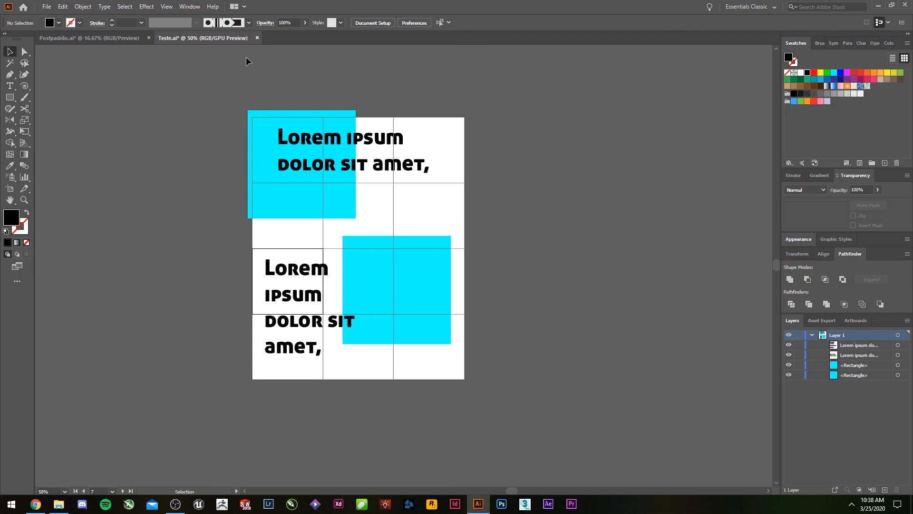
Delete the three artboards in the grid's second row
{"action": "left_click", "coordinate": [10, 188]}
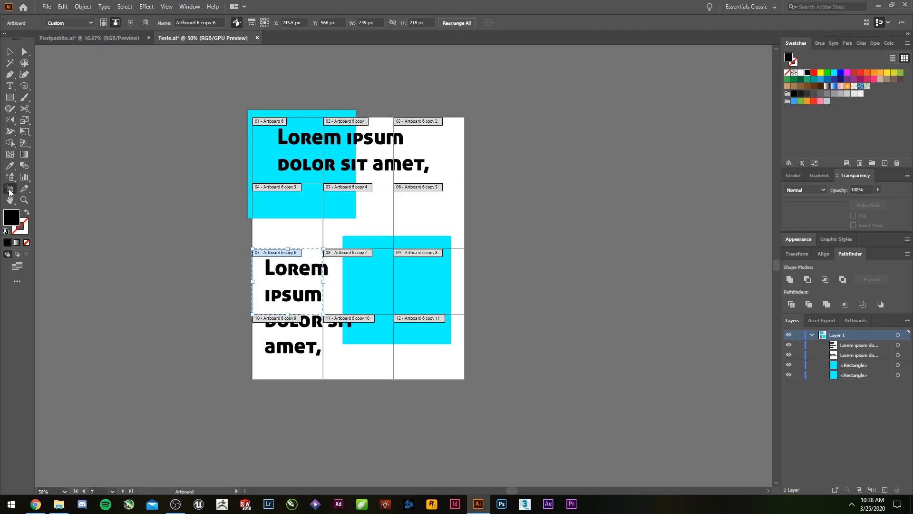
{"action": "left_click", "coordinate": [268, 232]}
{"action": "key", "text": "Delete"}
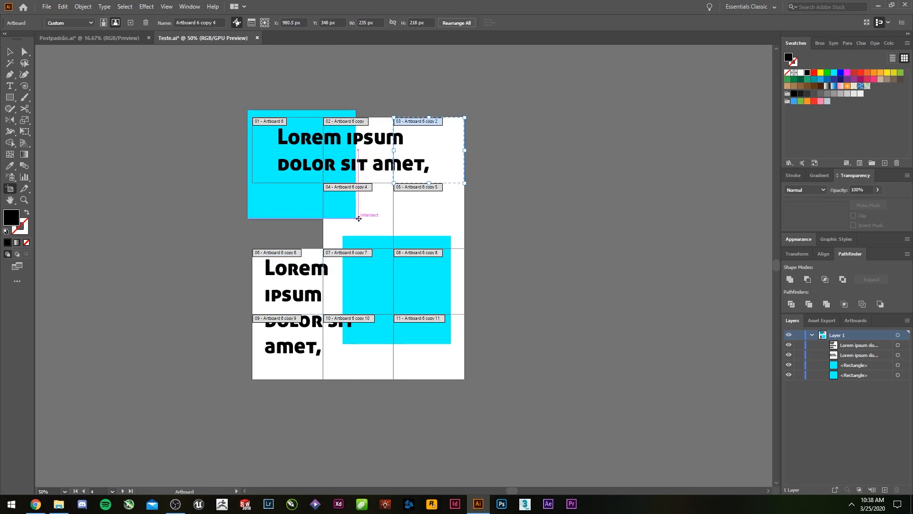
{"action": "left_click", "coordinate": [362, 214]}
{"action": "key", "text": "Delete"}
{"action": "left_click", "coordinate": [444, 220]}
{"action": "key", "text": "Delete"}
Delete all six artboards in the grid's third and fourth rows, leaving only the top row
{"action": "left_click", "coordinate": [422, 287]}
{"action": "key", "text": "Delete"}
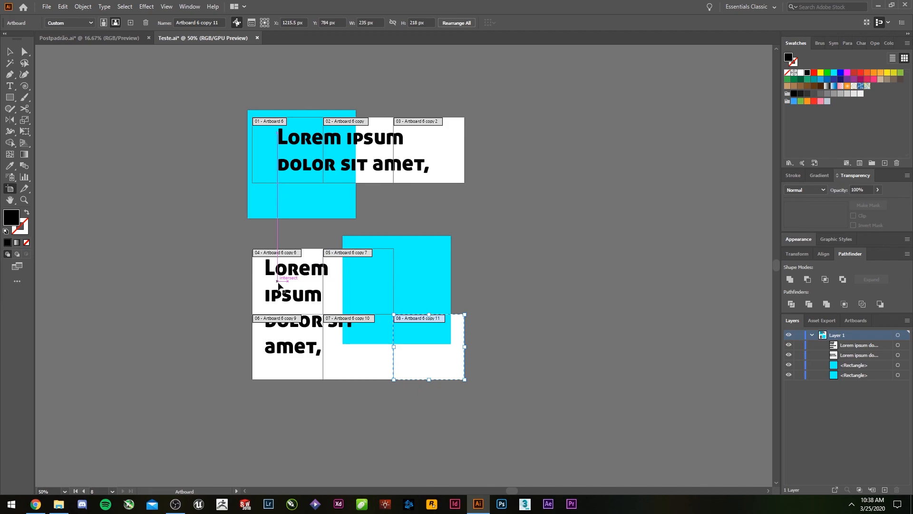
{"action": "left_click", "coordinate": [273, 288]}
{"action": "key", "text": "Delete"}
{"action": "key", "text": "Delete"}
{"action": "left_click", "coordinate": [296, 326]}
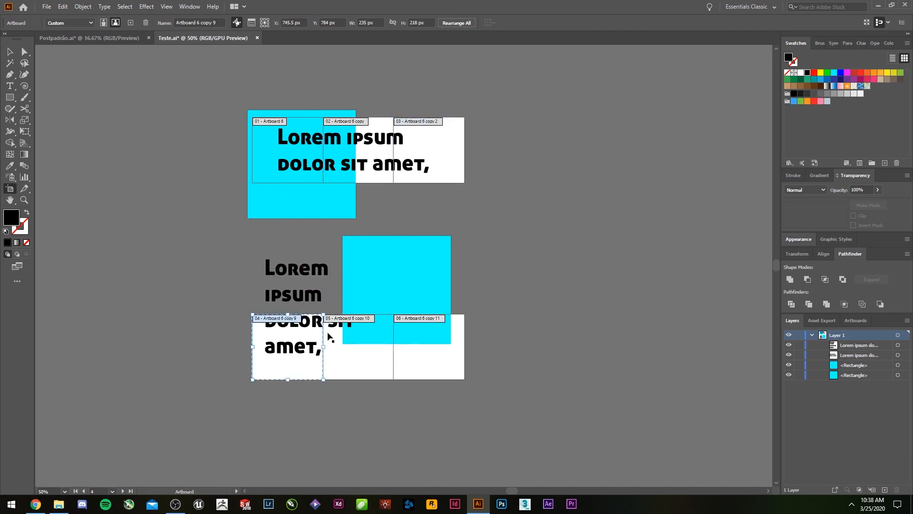
{"action": "key", "text": "Delete"}
{"action": "left_click", "coordinate": [340, 335]}
{"action": "key", "text": "Delete"}
{"action": "key", "text": "Delete"}
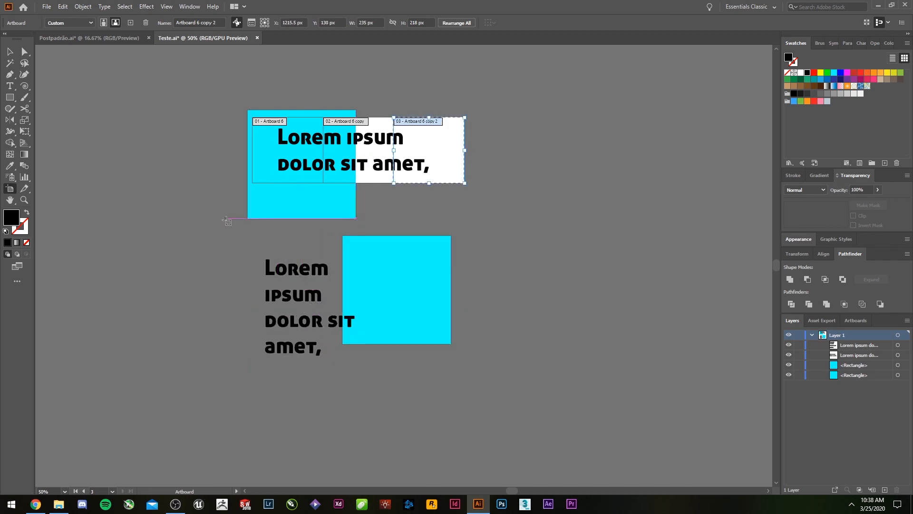
Delete the lower cyan square and both text areas, keeping the upper cyan square
{"action": "key", "text": "Escape"}
{"action": "left_click_drag", "start_coordinate": [349, 275], "coordinate": [390, 290]}
{"action": "key", "text": "Delete"}
{"action": "left_click_drag", "start_coordinate": [455, 219], "coordinate": [398, 136]}
{"action": "key", "text": "Delete"}
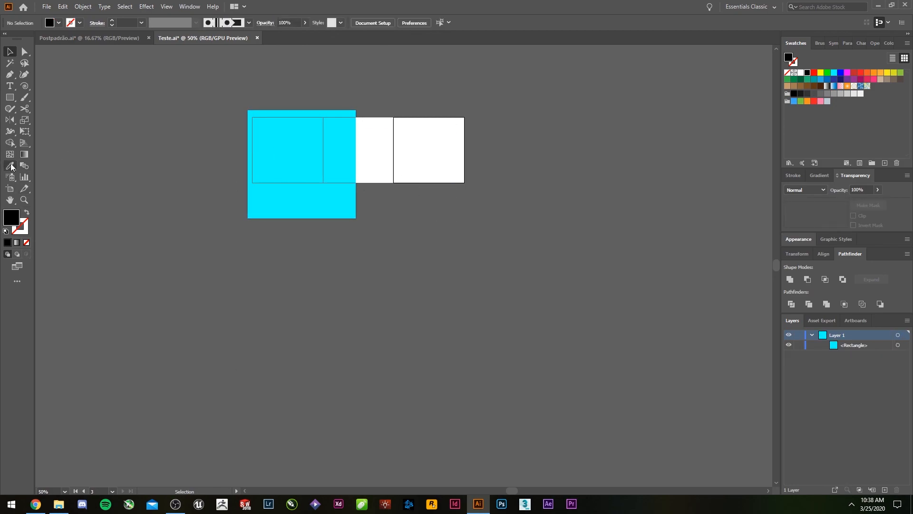
Delete the second and third artboards of the top row, keeping only the first
{"action": "left_click", "coordinate": [10, 189]}
{"action": "key", "text": "Delete"}
{"action": "key", "text": "Delete"}
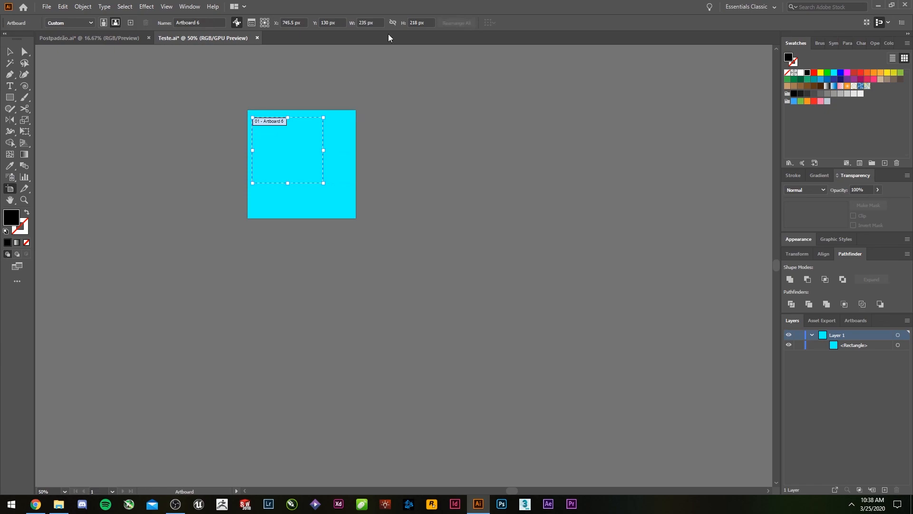
Browse the artboard size presets, switch the remaining artboard to portrait orientation and rename it vjhvhjv
{"action": "left_click", "coordinate": [90, 22]}
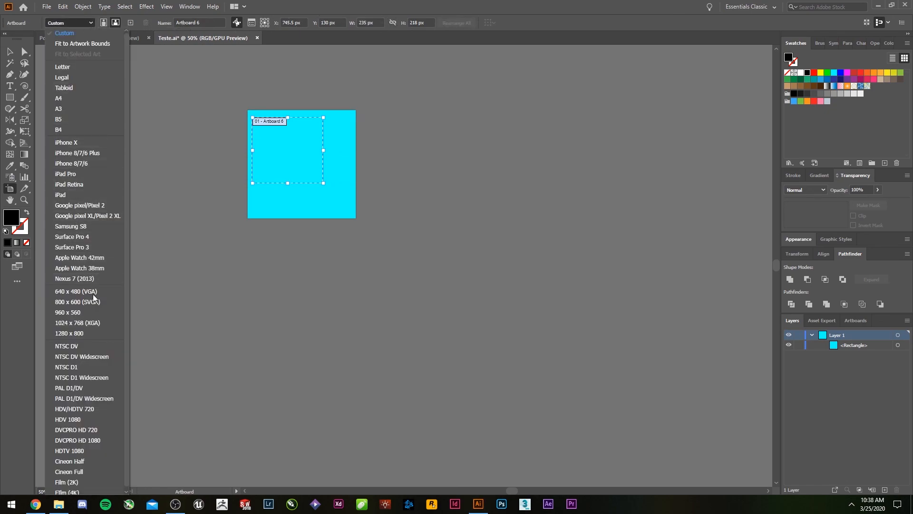
{"action": "left_click", "coordinate": [136, 63]}
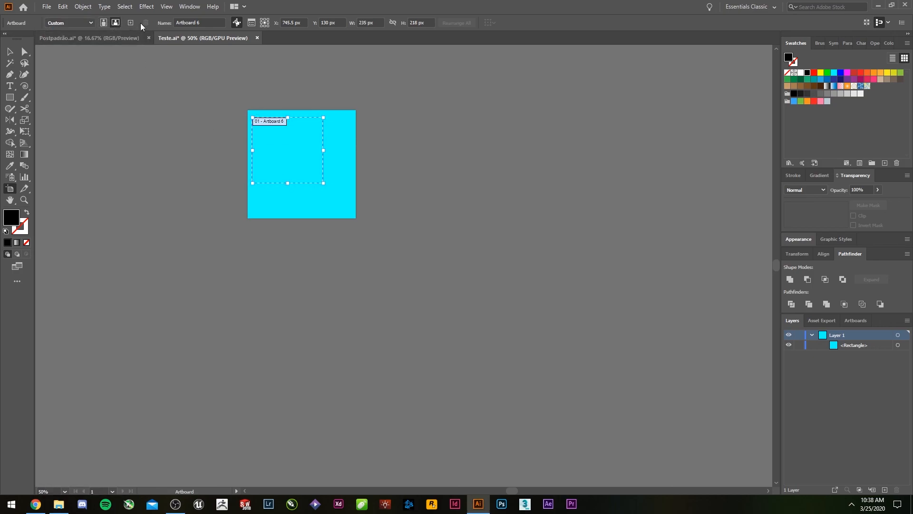
{"action": "left_click", "coordinate": [104, 22]}
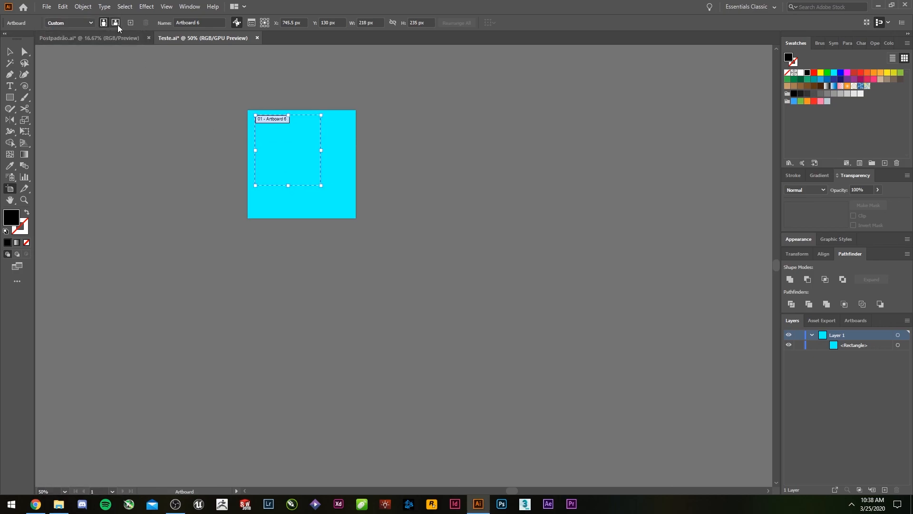
{"action": "left_click", "coordinate": [208, 19]}
{"action": "type", "text": "vjhvhjv"}
Delete the remaining cyan square and display the Transform properties
{"action": "left_click", "coordinate": [14, 52]}
{"action": "left_click", "coordinate": [340, 171]}
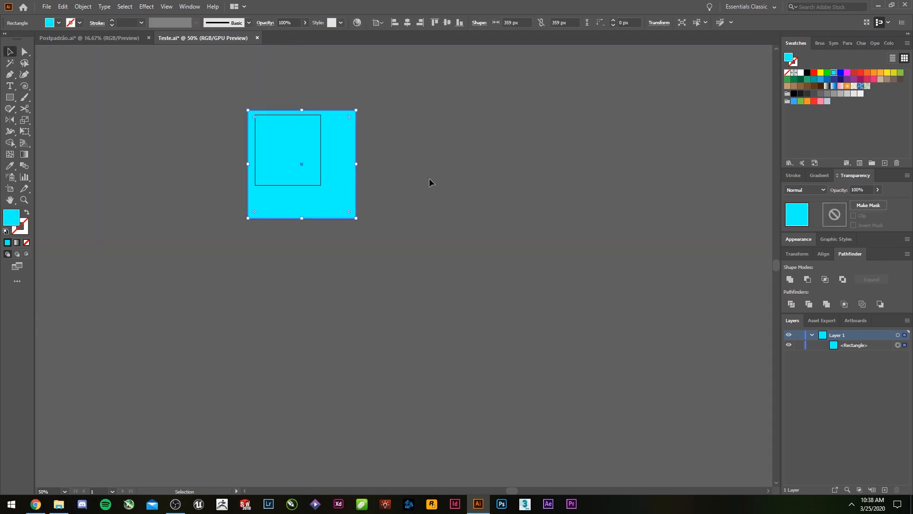
{"action": "key", "text": "Delete"}
{"action": "left_click", "coordinate": [807, 255]}
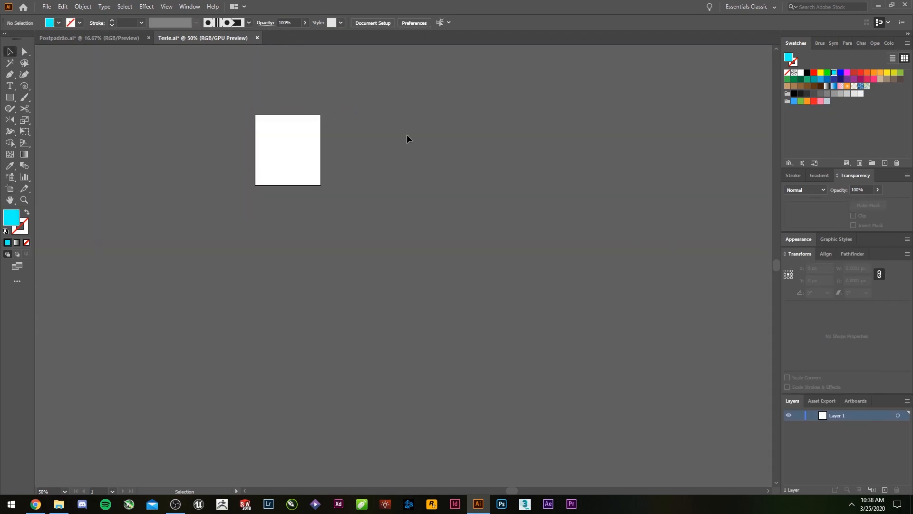